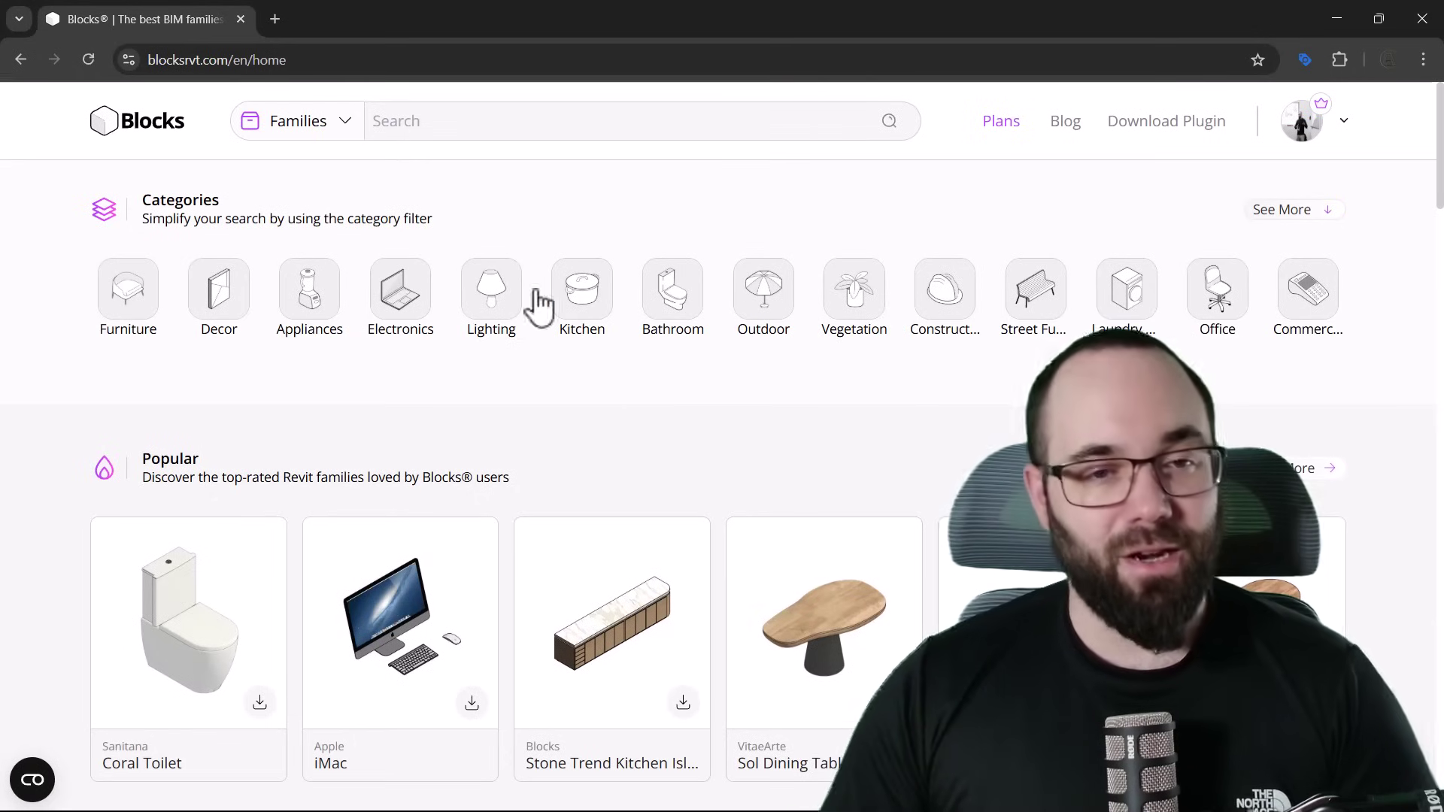
Check the Families content-type list in the Blocks search bar, then browse the popular families.
click(391, 122)
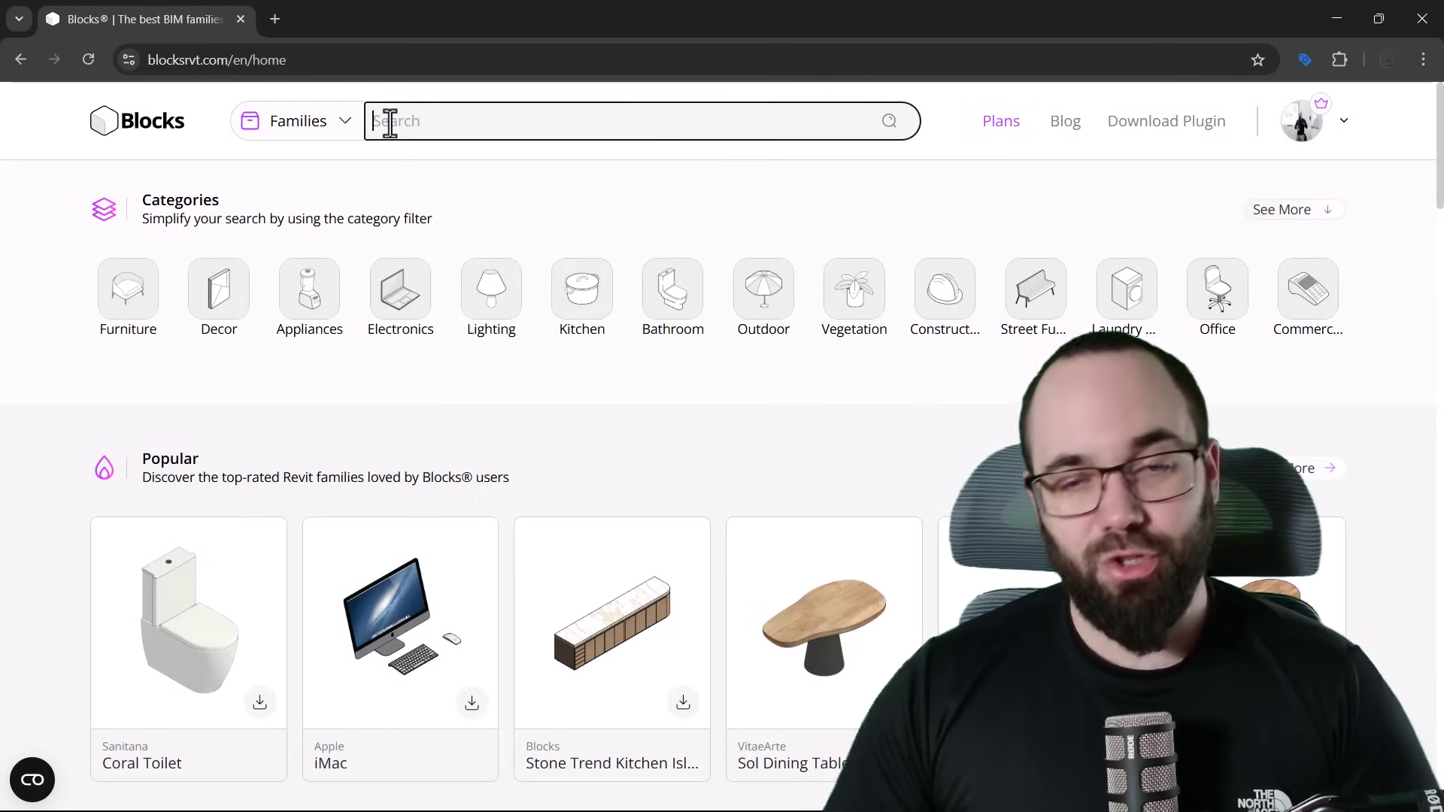
click(345, 122)
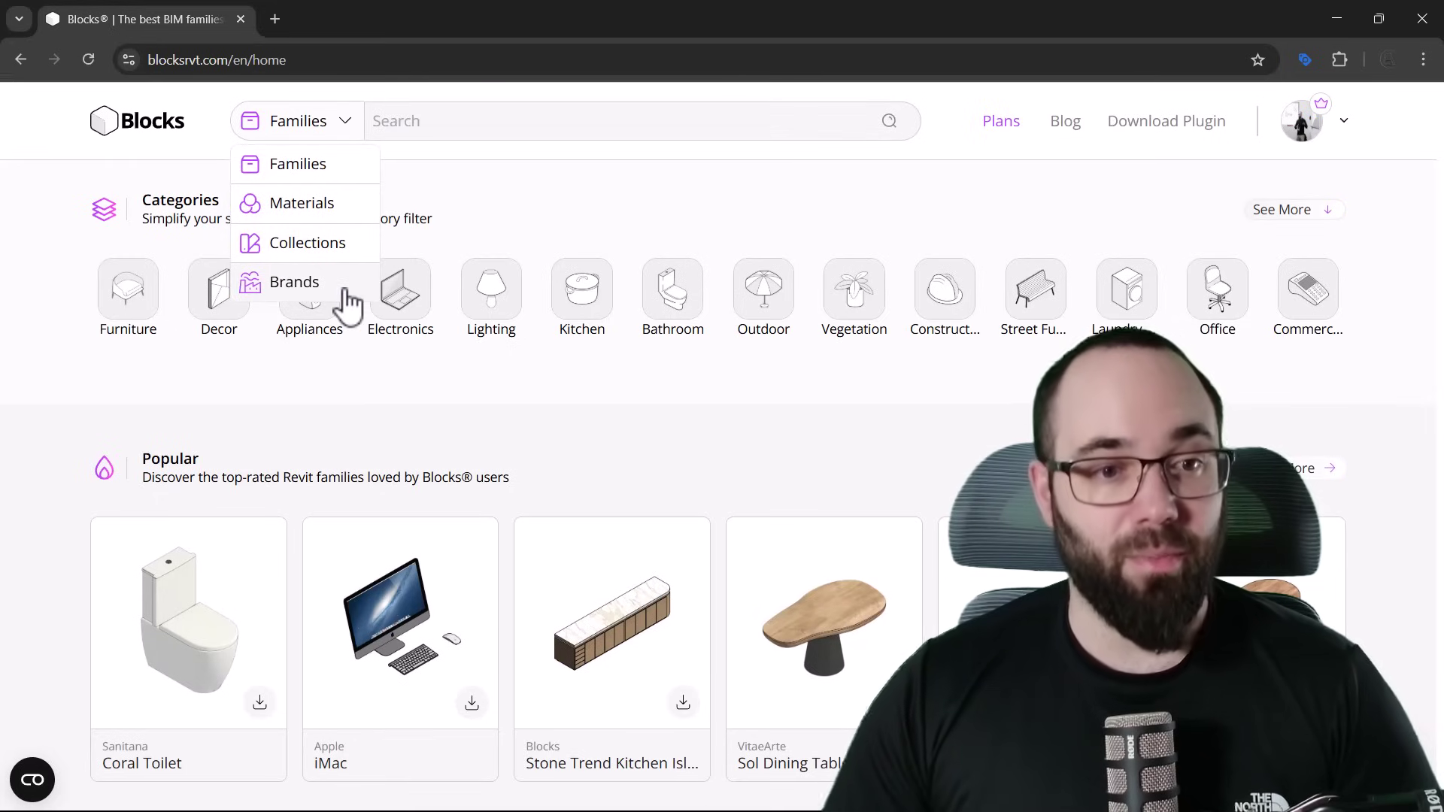
click(398, 377)
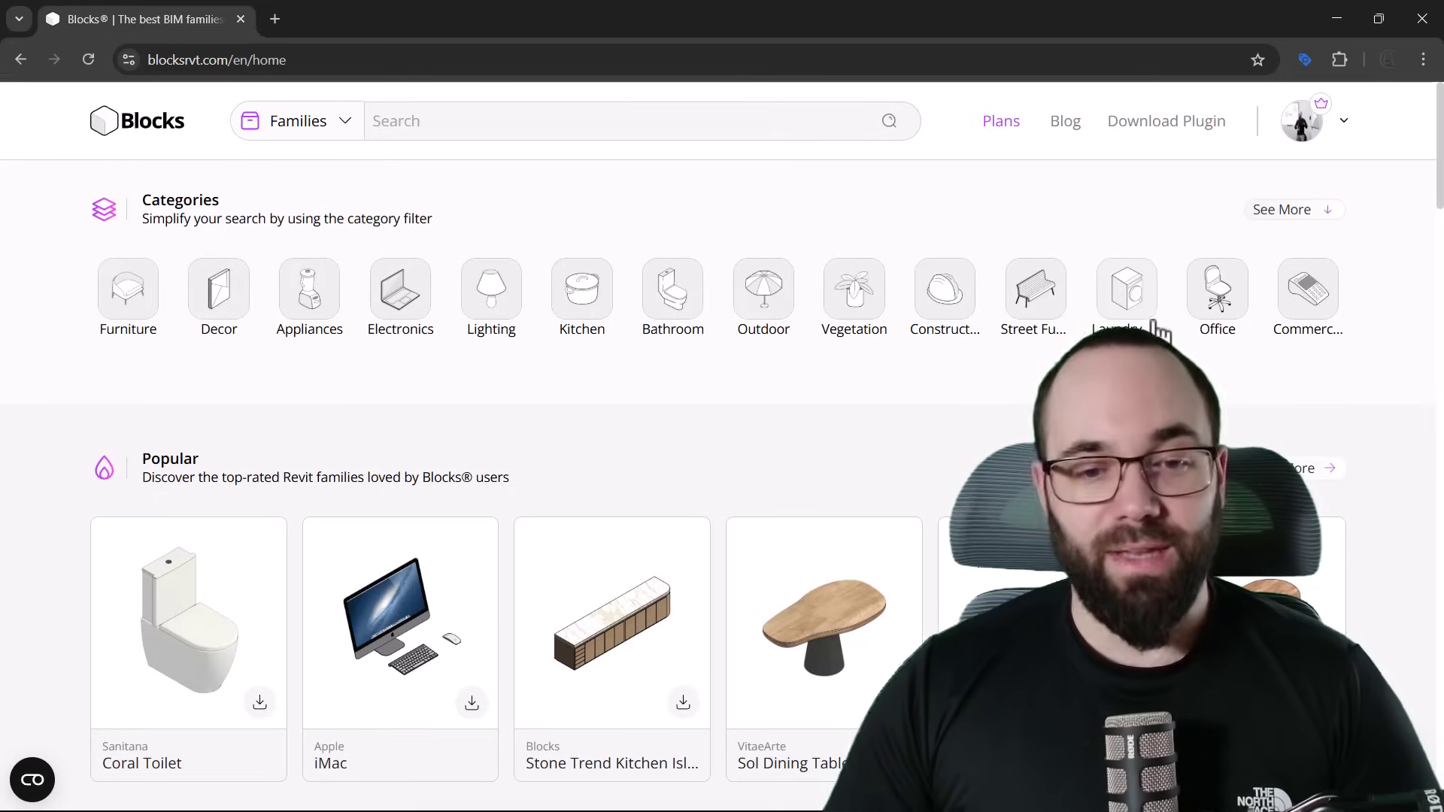
scroll(635, 429, down, 4)
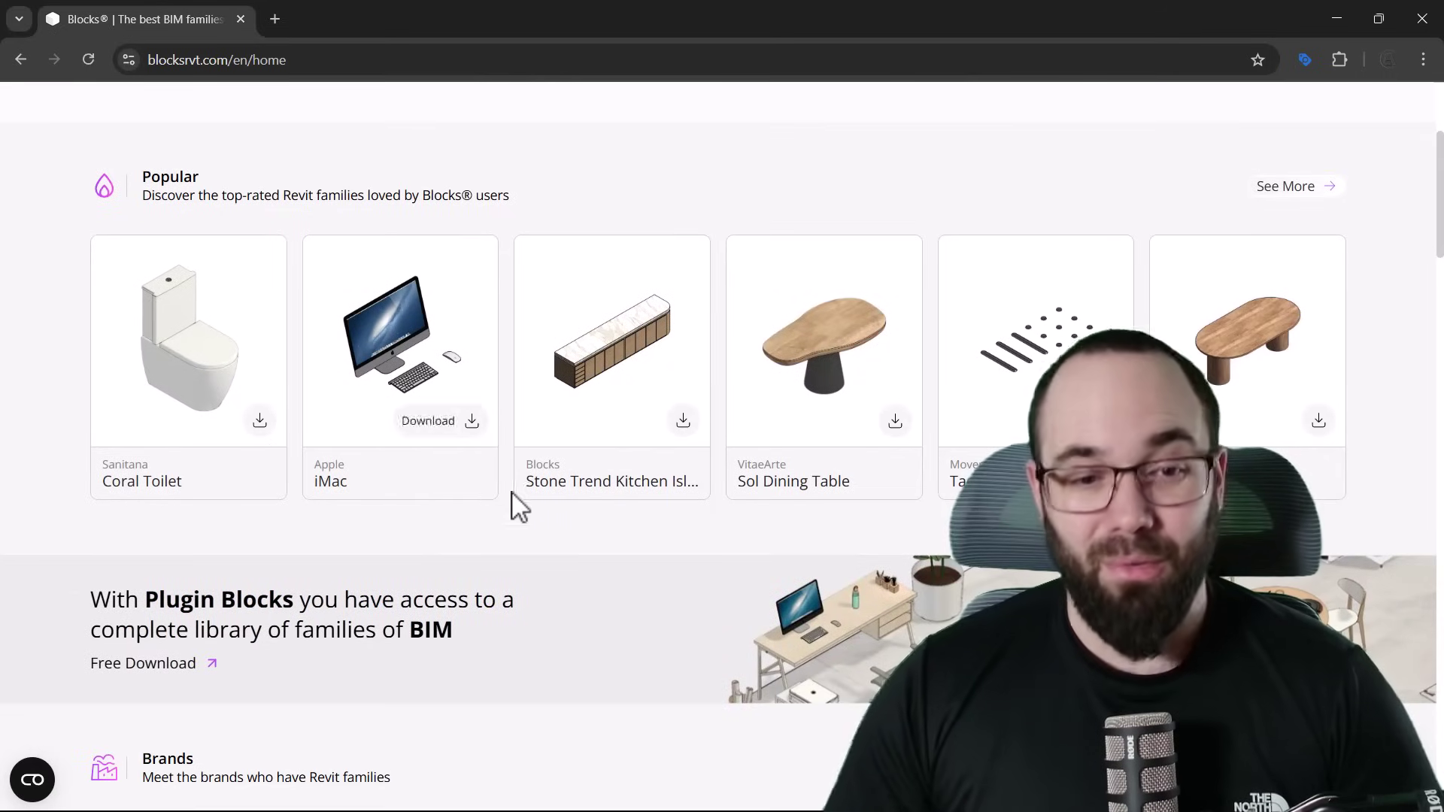
scroll(519, 519, down, 6)
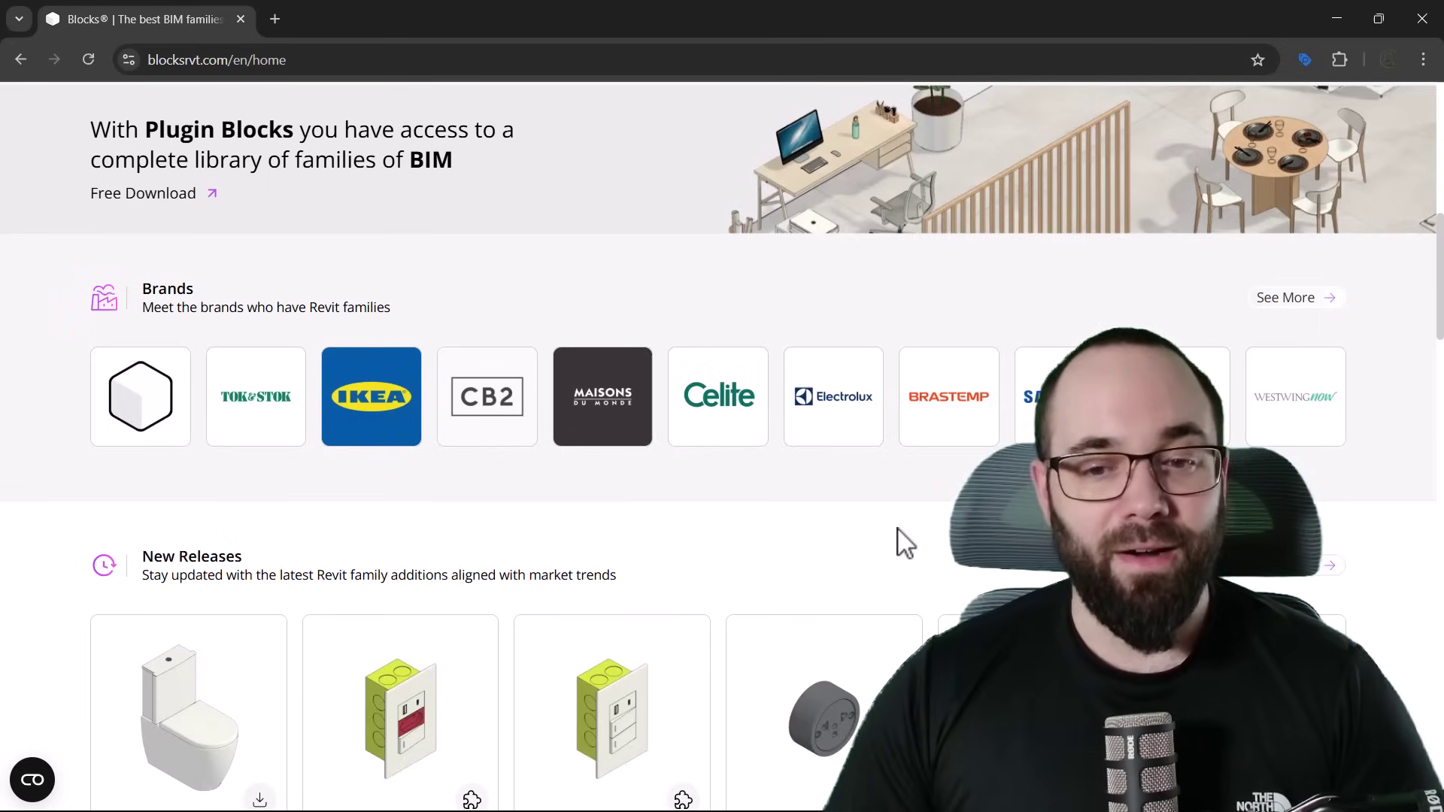
scroll(653, 583, up, 10)
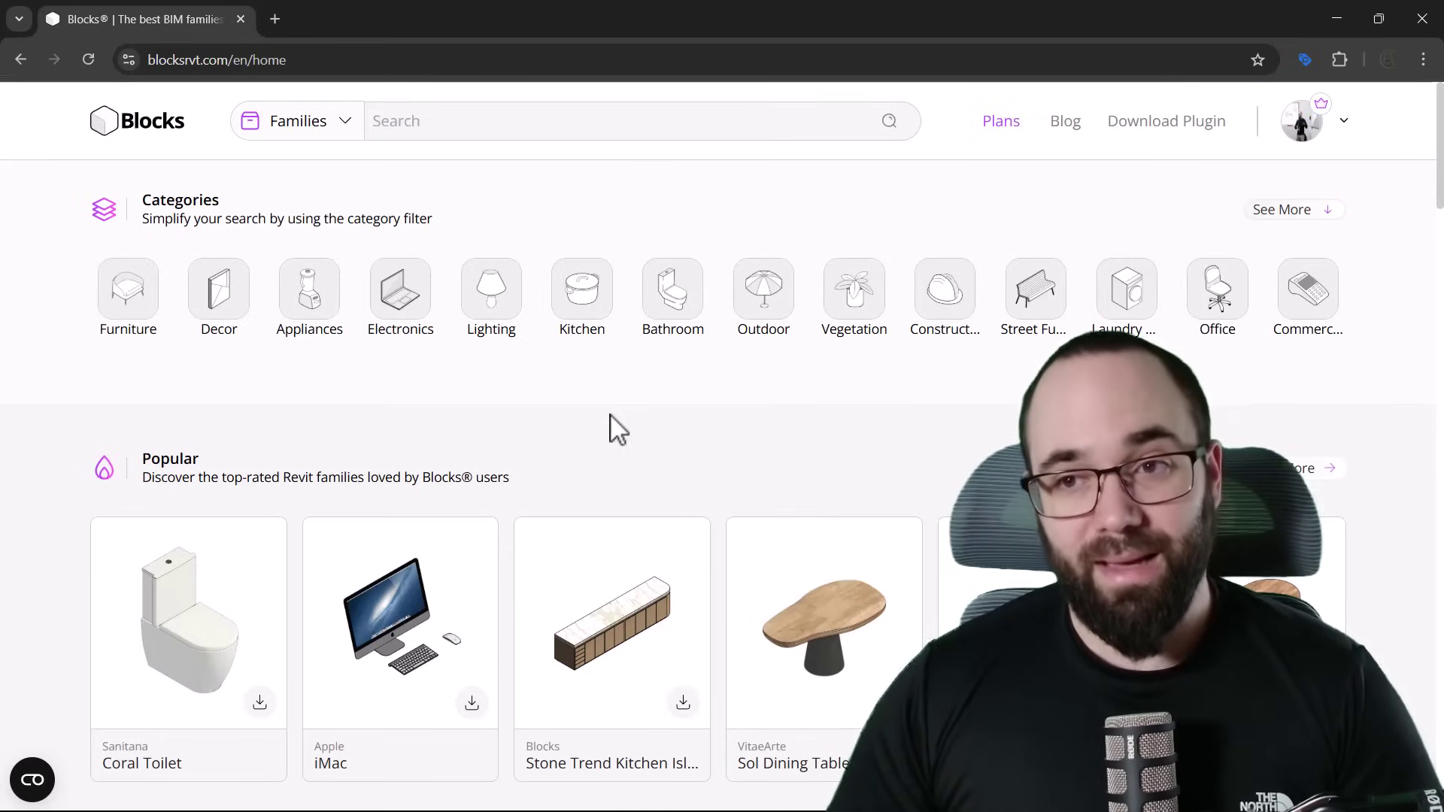
Request the Blocks® plugin trial via Free Download and the App Store's Download button.
click(1194, 124)
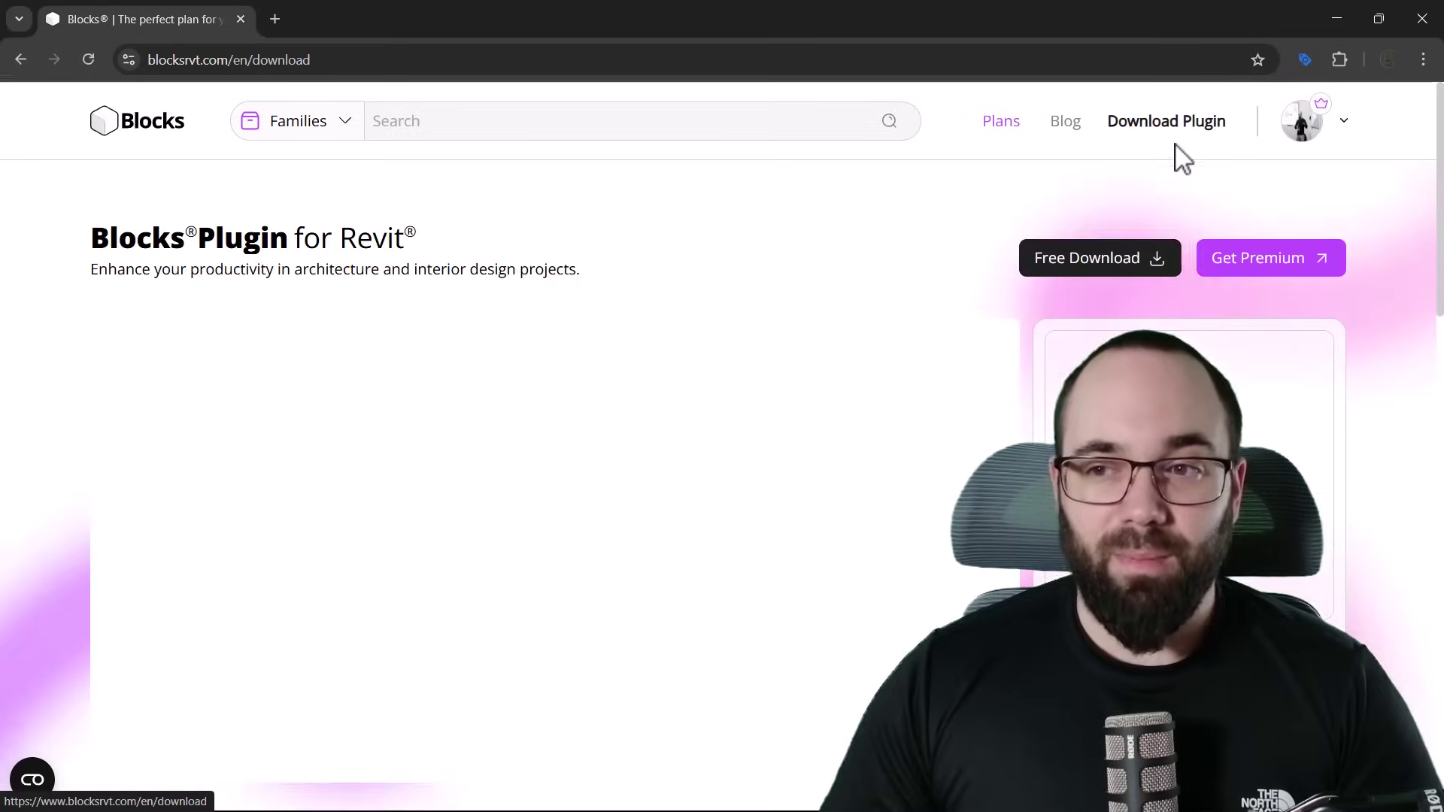
scroll(877, 306, down, 1)
scroll(877, 306, up, 1)
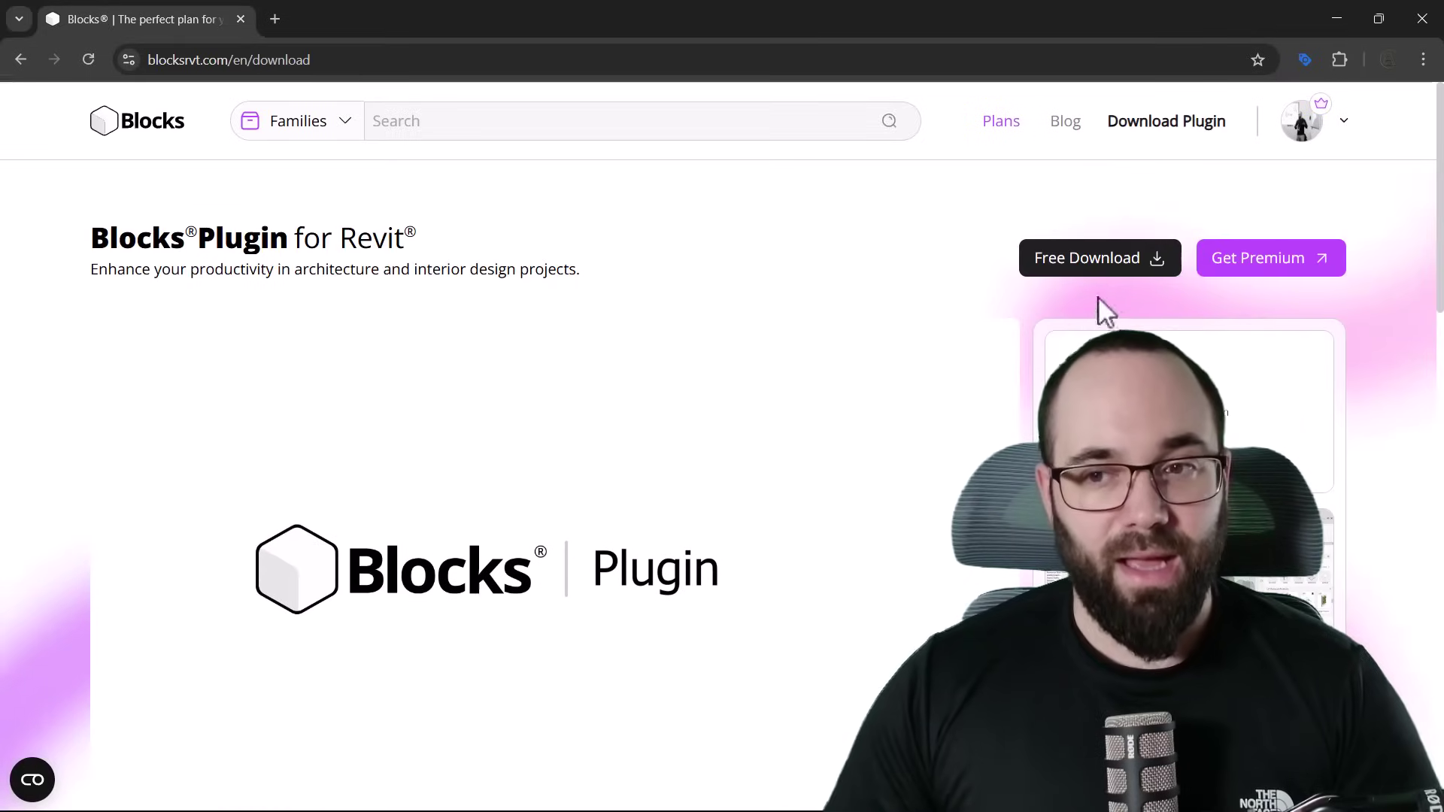
click(1100, 269)
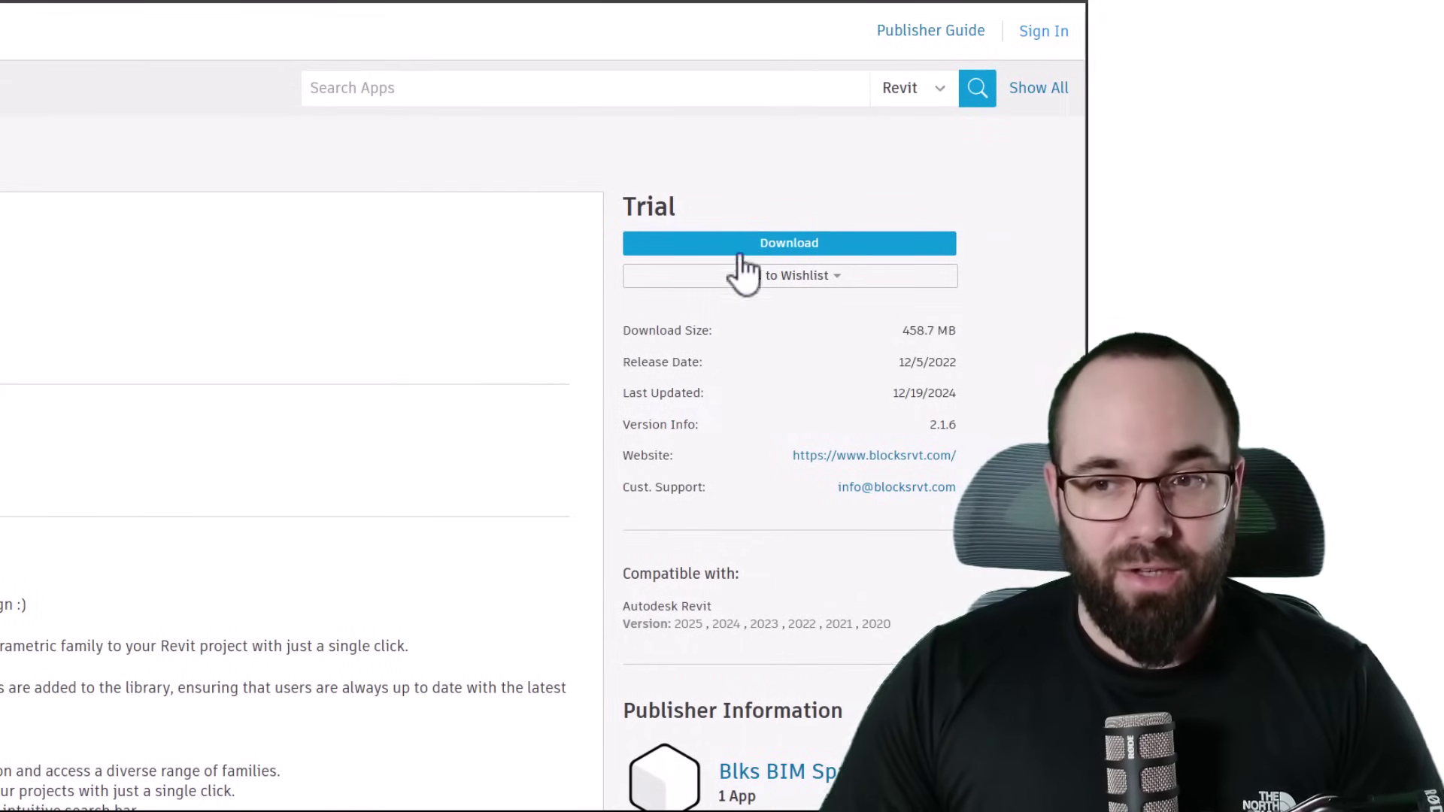
click(746, 247)
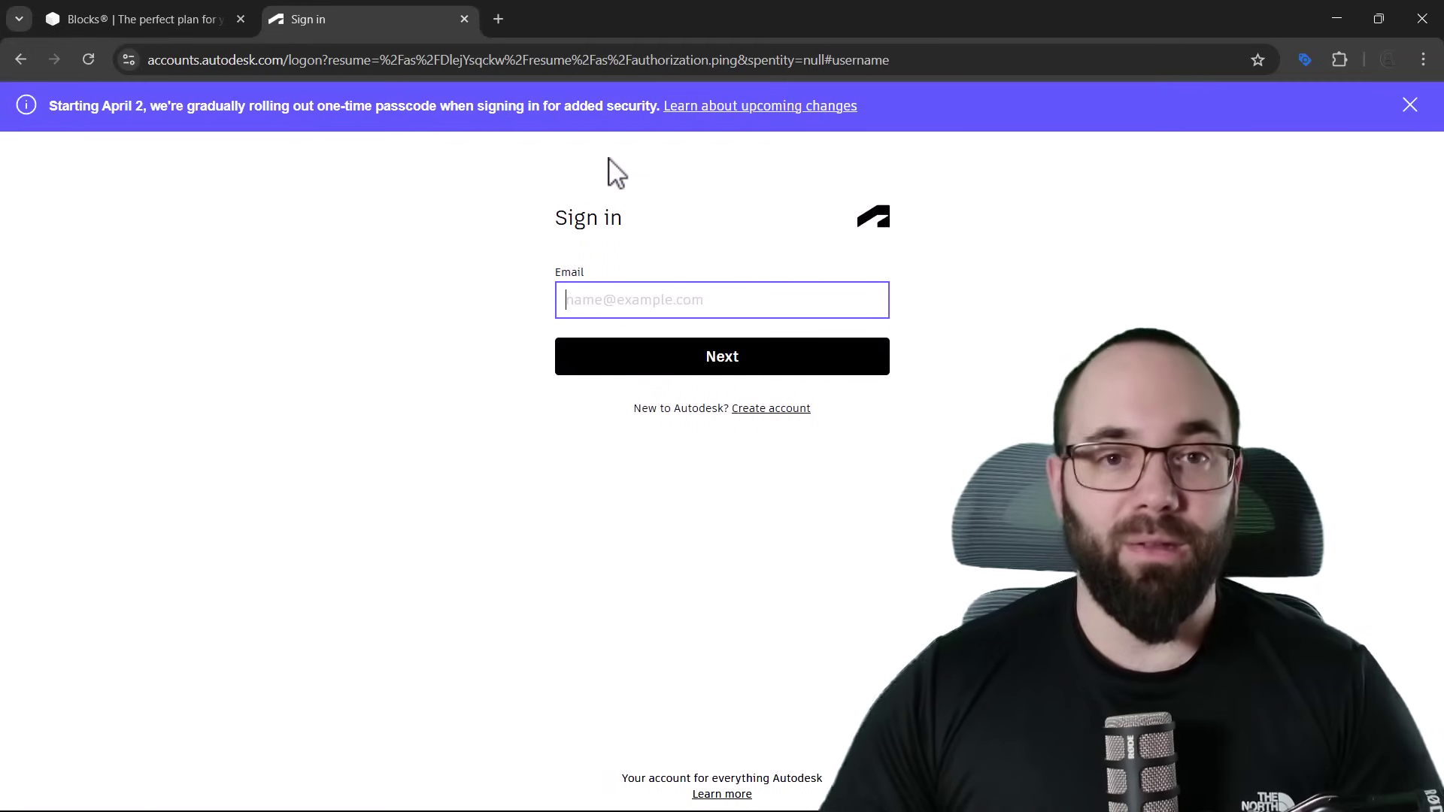
Close the Autodesk Sign in tab to get back to the Blocks plugin page.
click(464, 18)
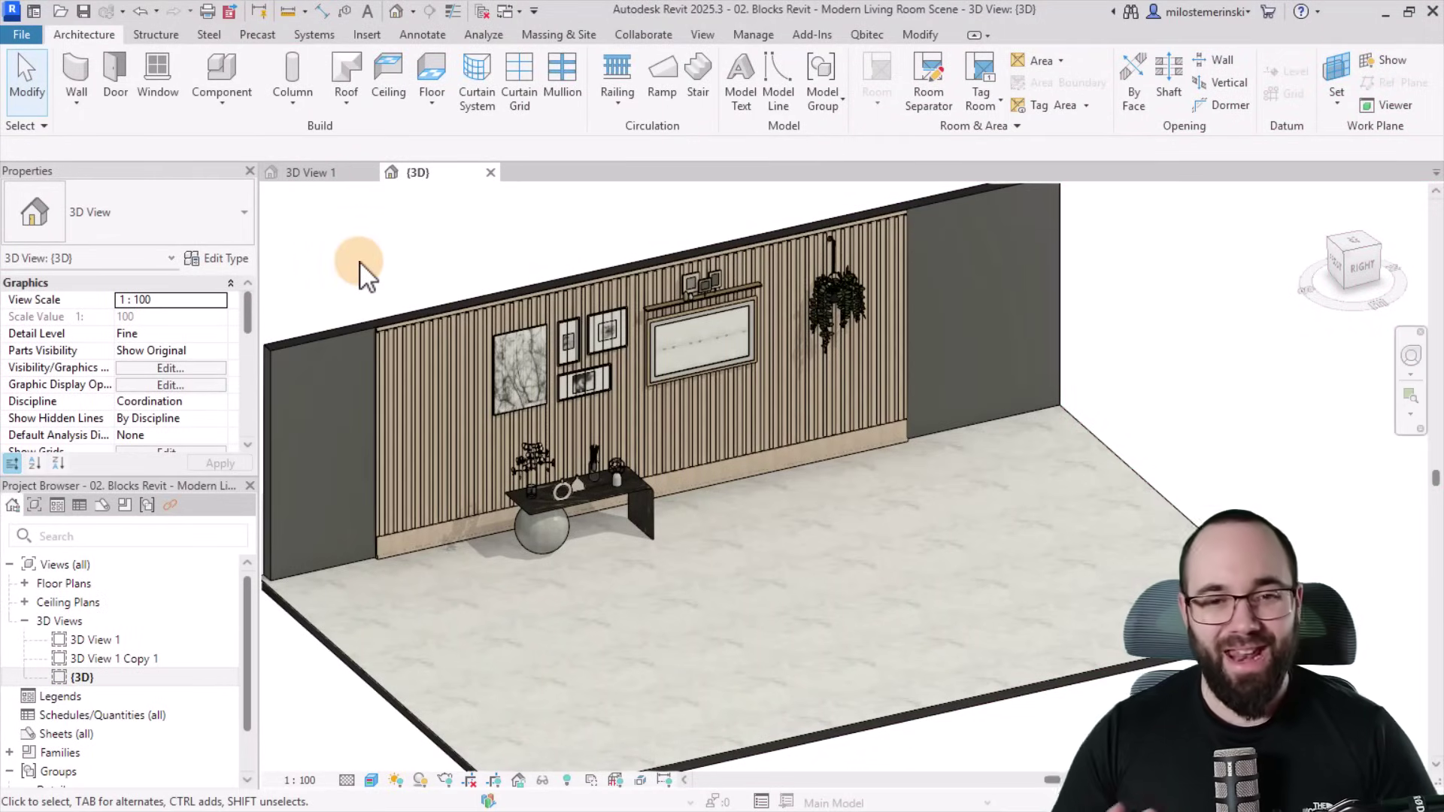
shift+middle_drag(490, 271, 492, 272)
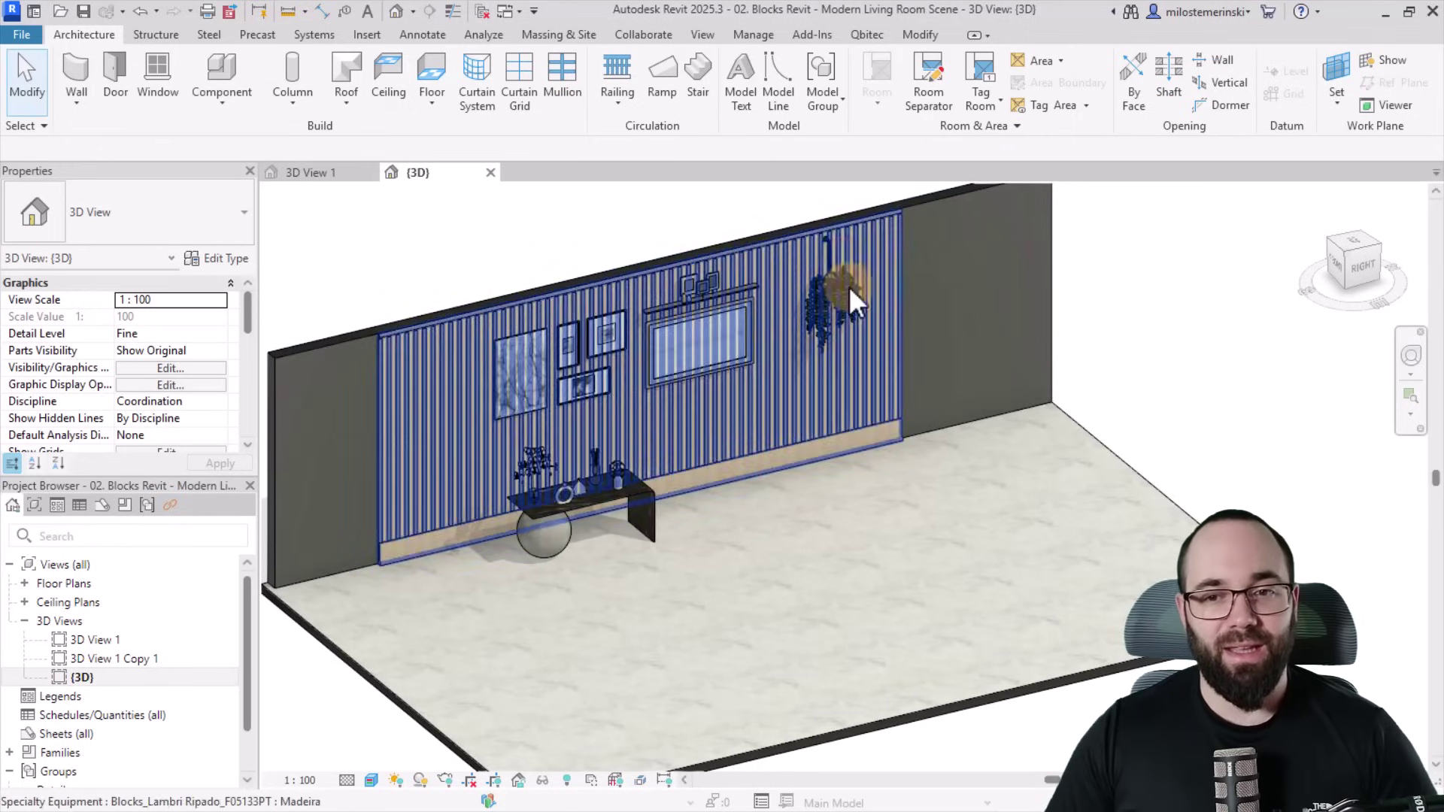
scroll(842, 279, up, 3)
scroll(832, 413, up, 4)
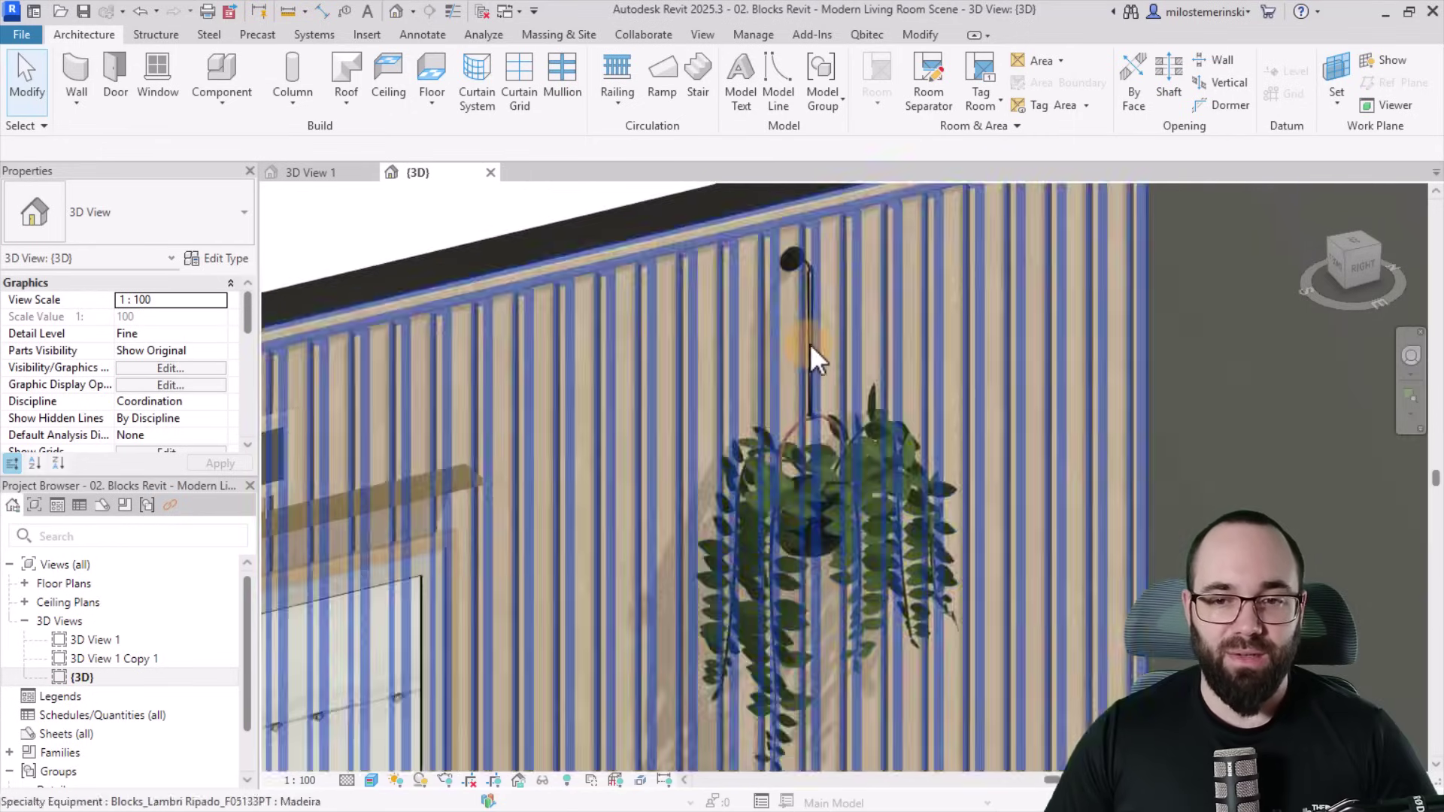
shift+middle_drag(828, 371, 945, 476)
scroll(951, 451, down, 6)
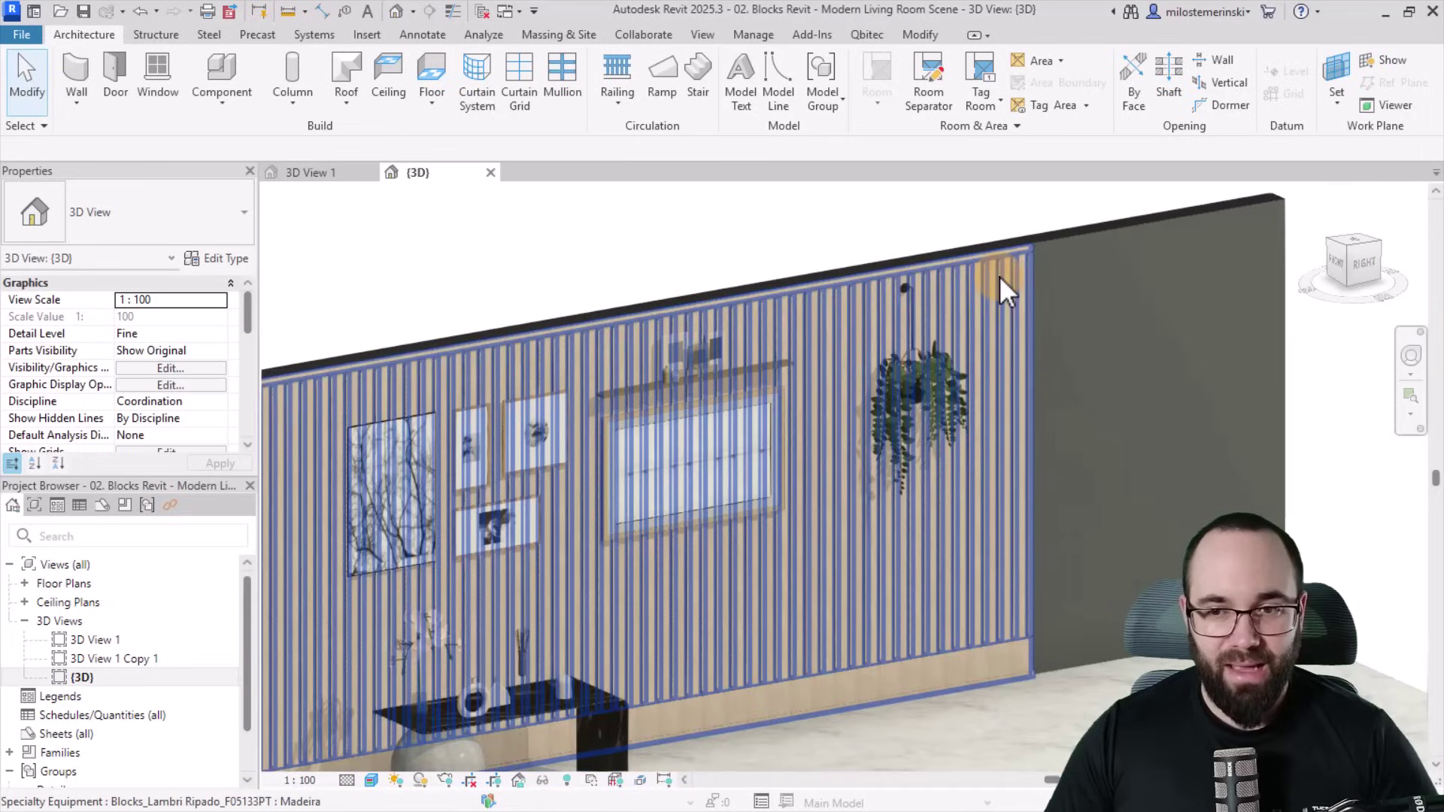
click(998, 276)
scroll(1045, 309, down, 4)
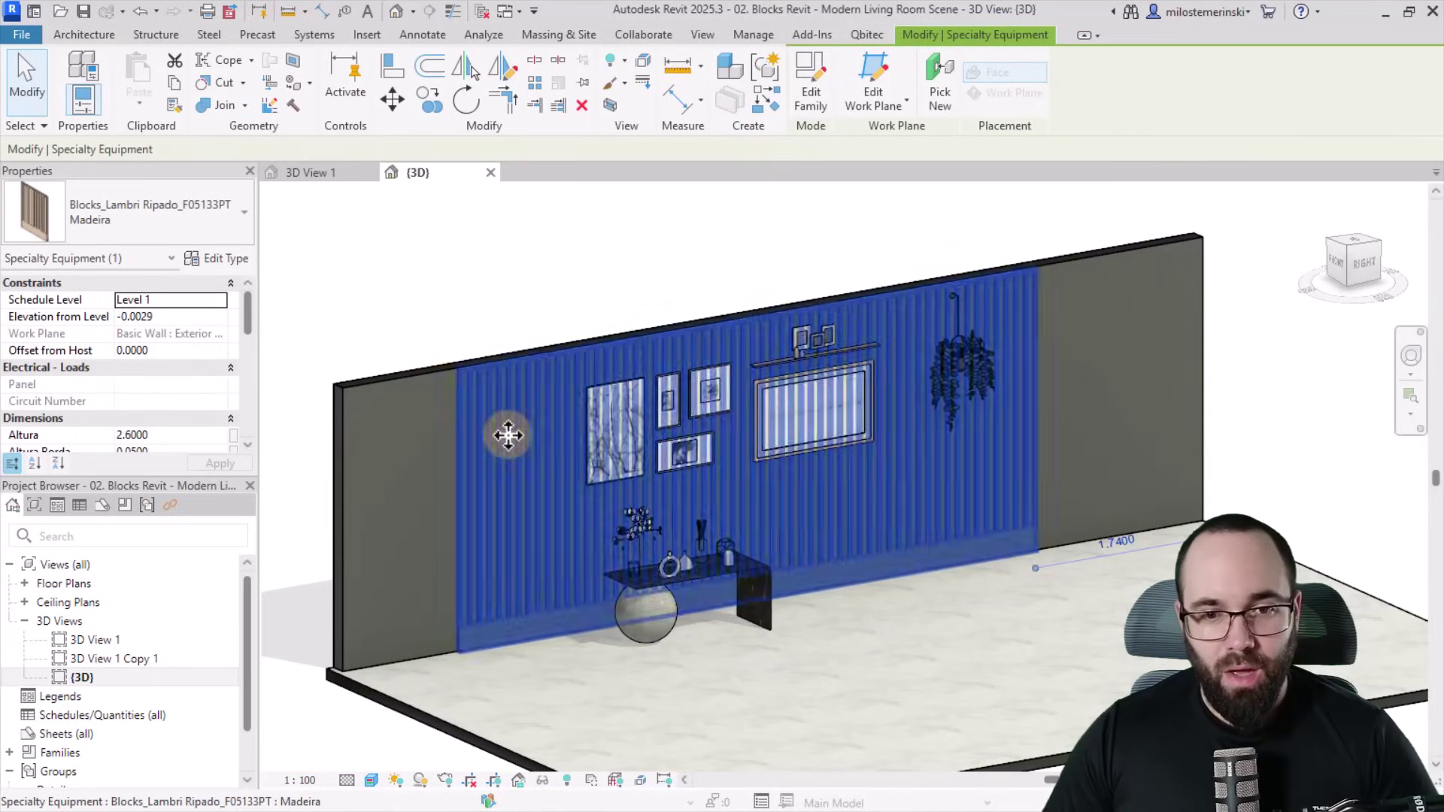
scroll(654, 447, up, 5)
scroll(999, 584, down, 2)
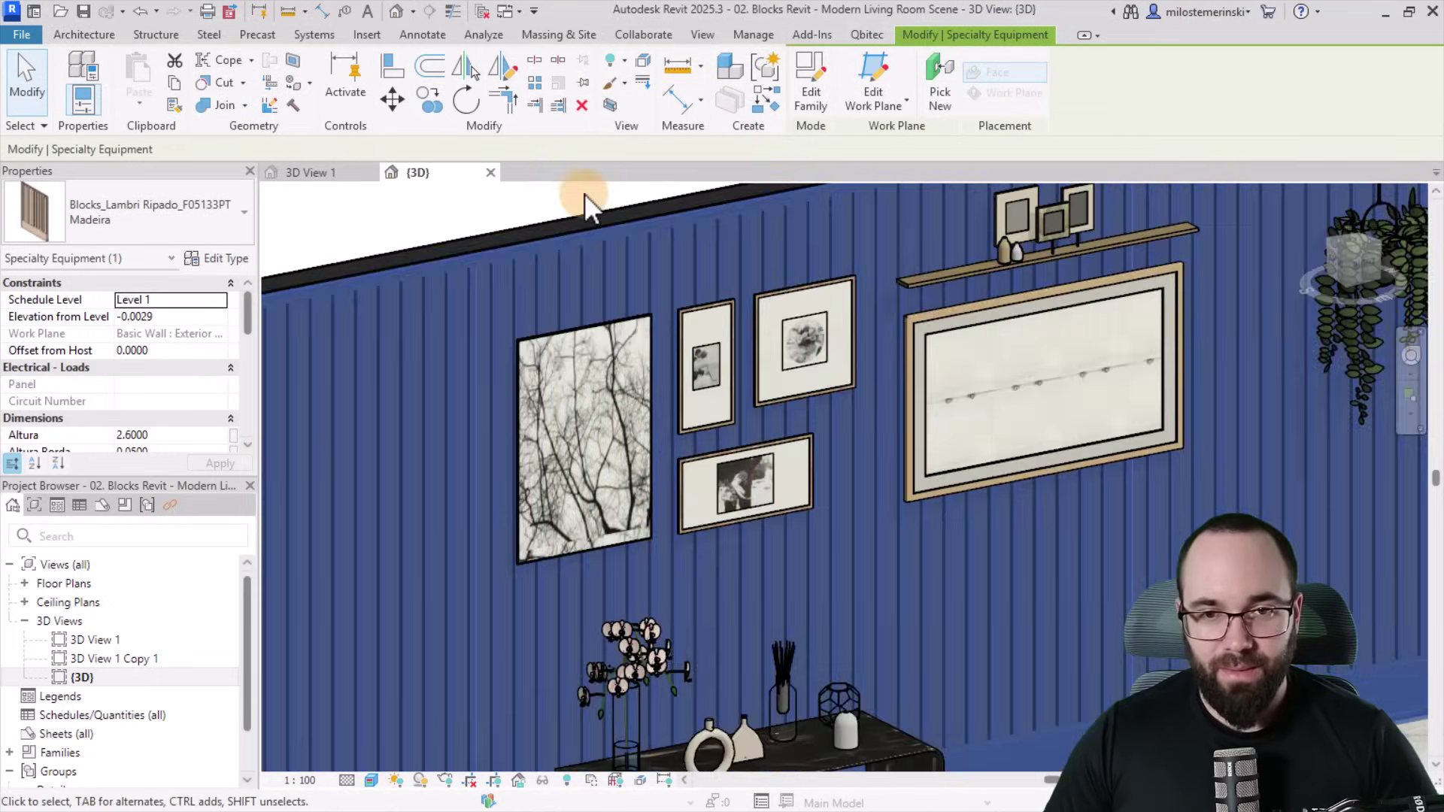
click(467, 204)
scroll(916, 467, up, 4)
scroll(916, 466, down, 5)
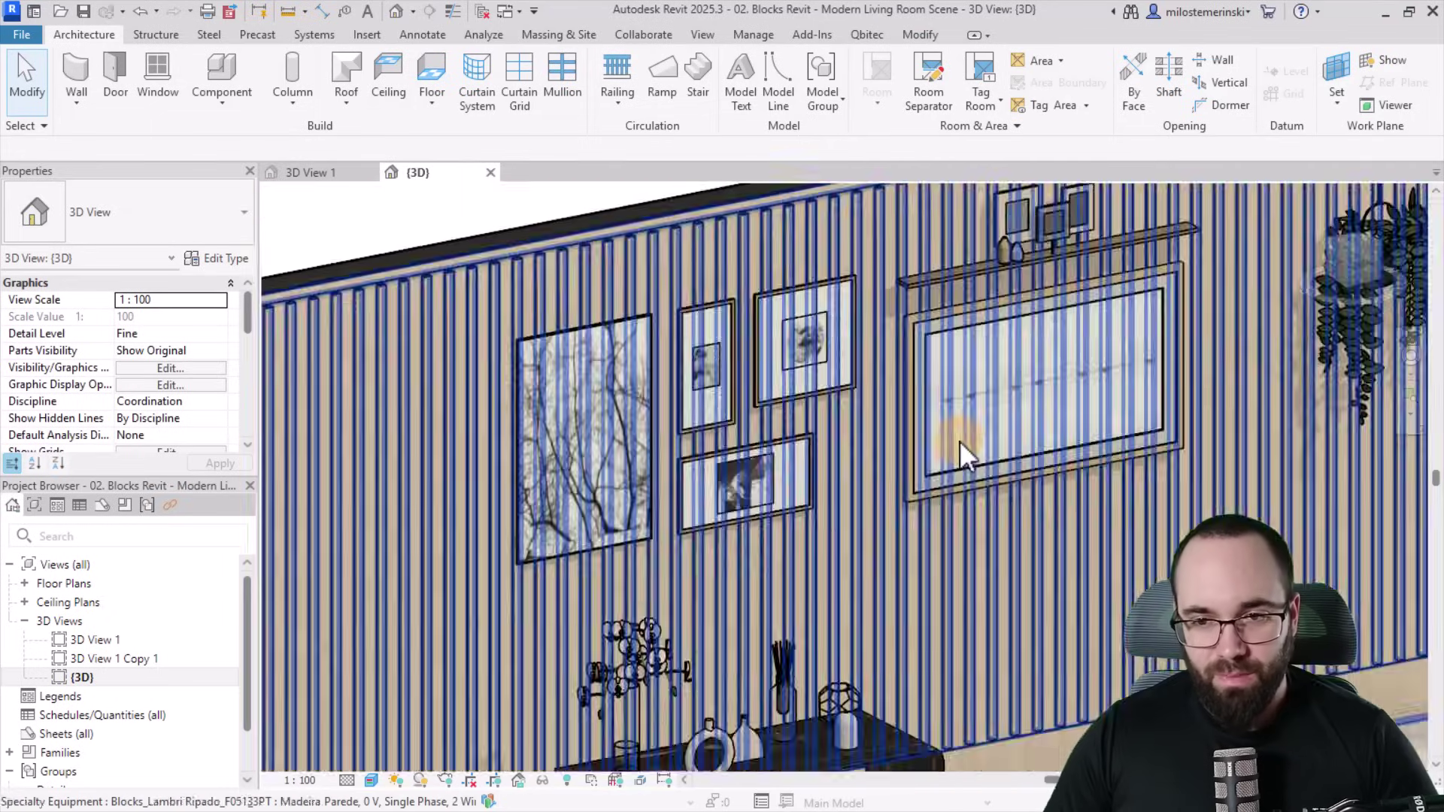
scroll(816, 406, down, 1)
scroll(702, 543, up, 6)
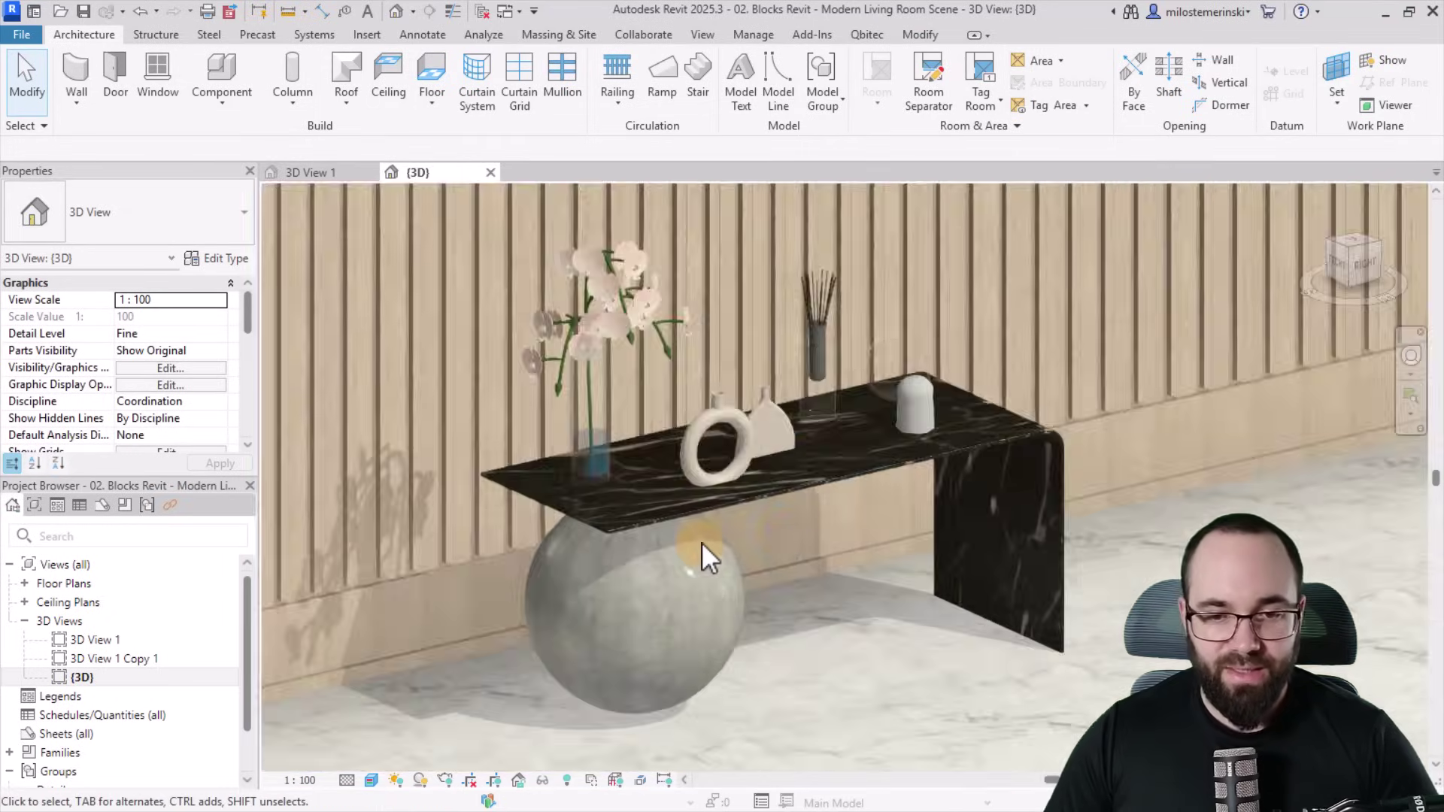
shift+middle_drag(858, 586, 829, 609)
scroll(825, 624, down, 6)
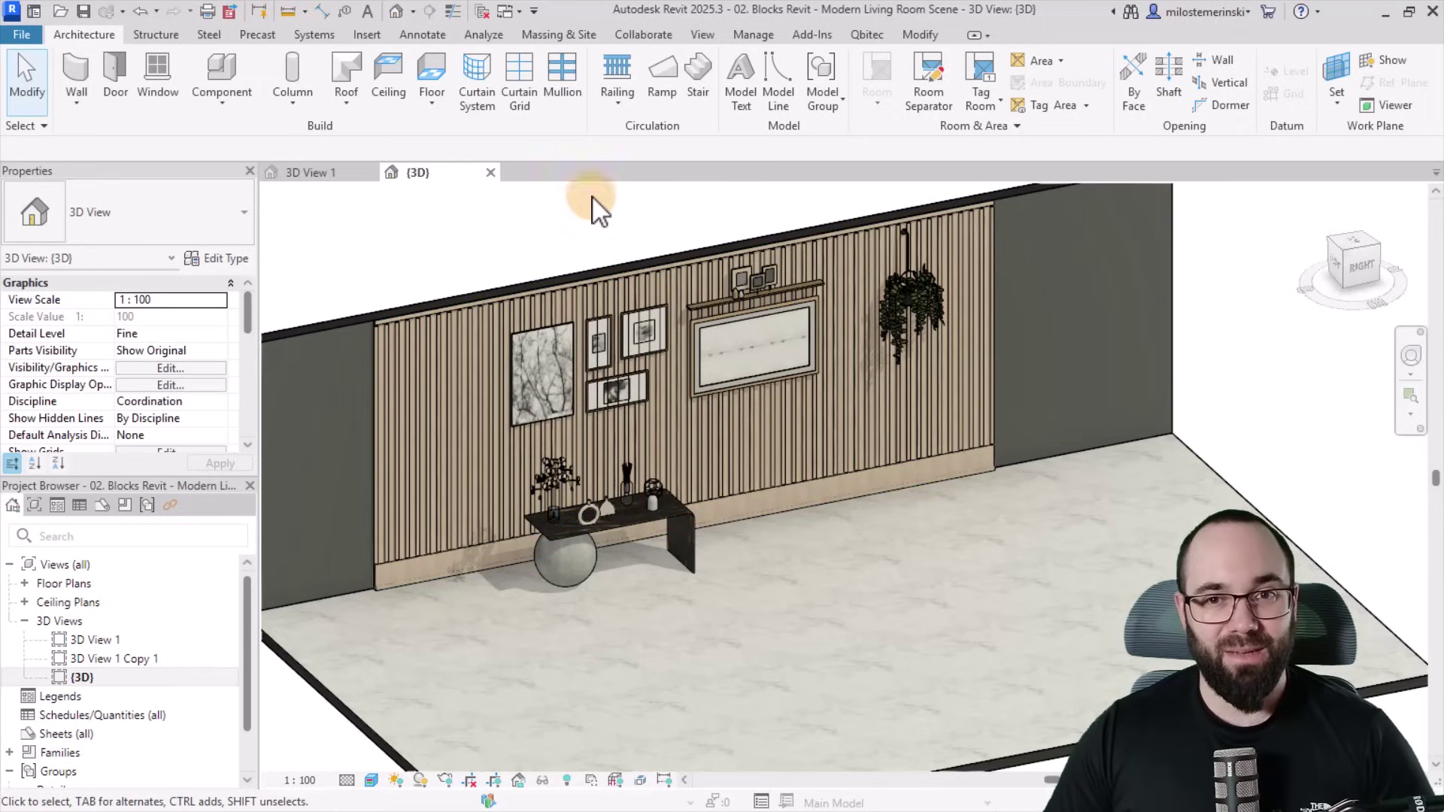
Launch the Blocks add-in from the Add-Ins tab and sign in with the user's profile.
click(802, 31)
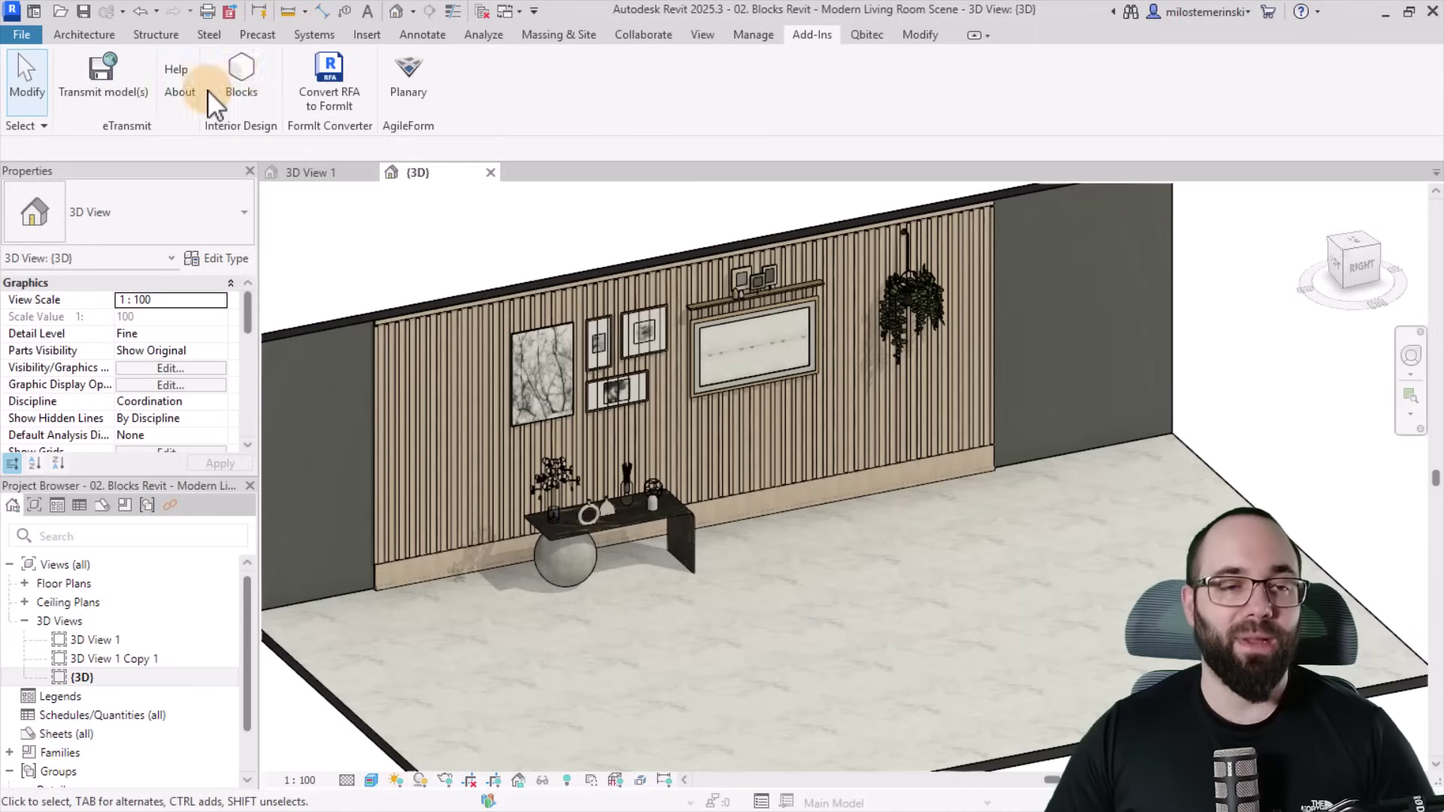
click(235, 89)
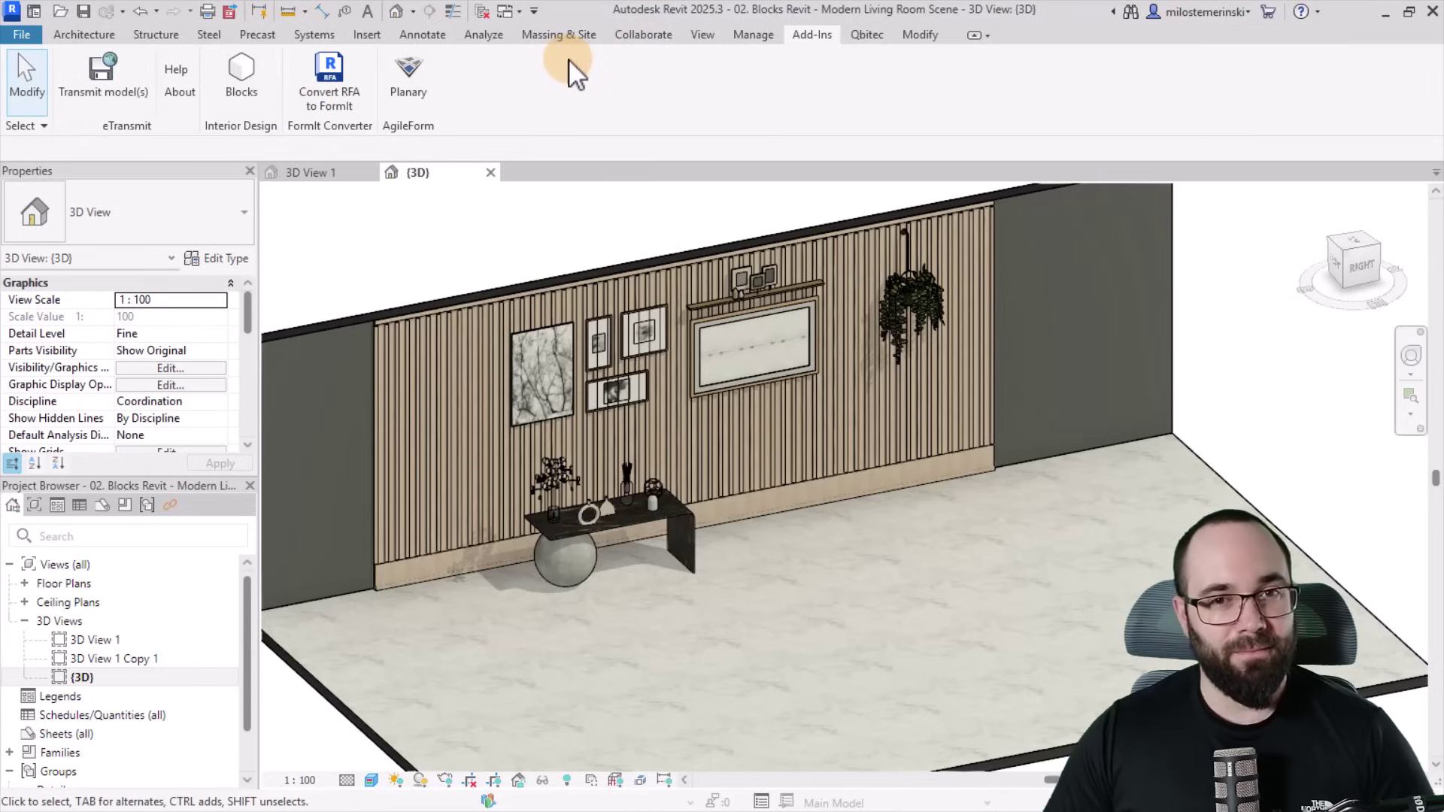
click(251, 91)
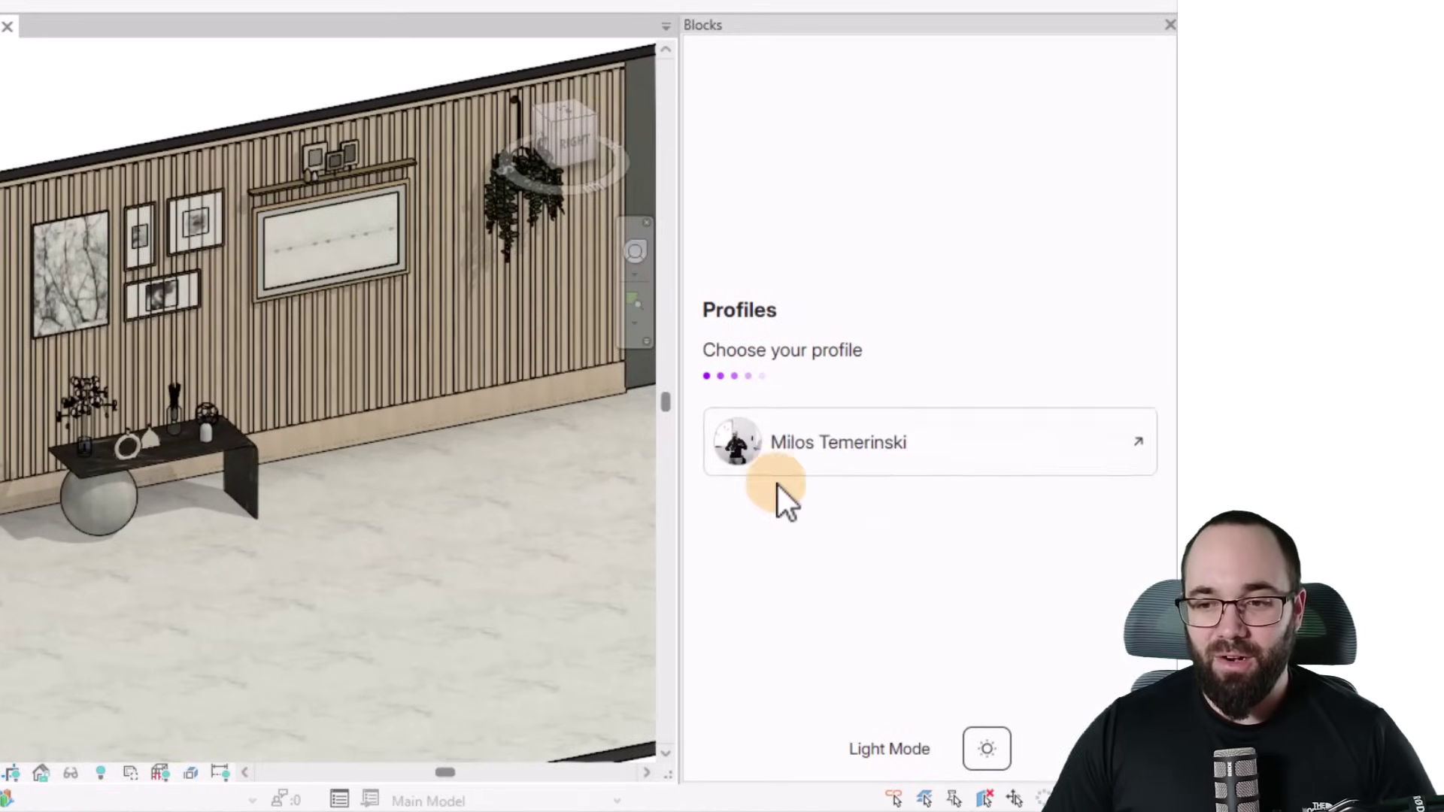
click(835, 448)
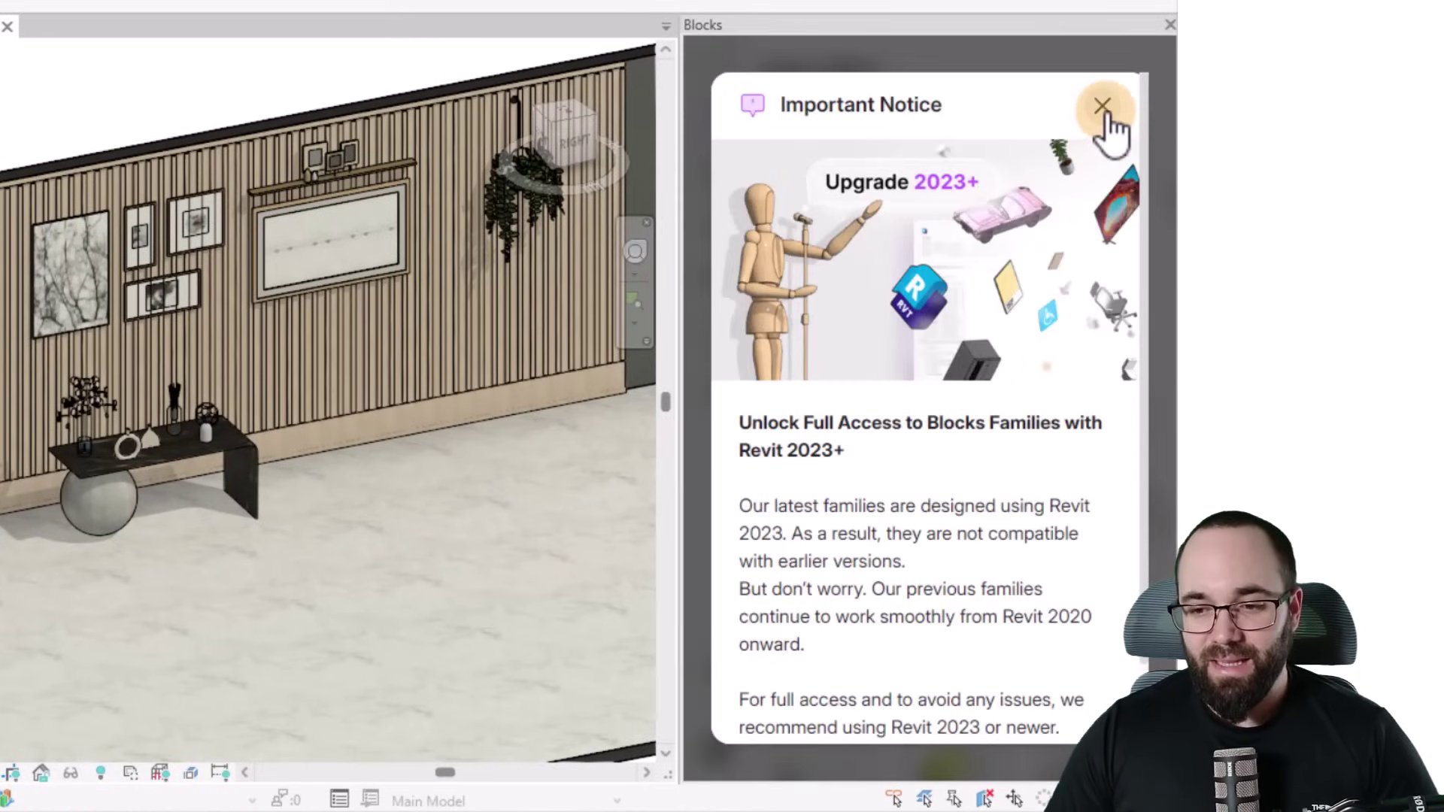
Dismiss the upgrade notice, widen the Blocks panel and expand the full category list.
click(1103, 107)
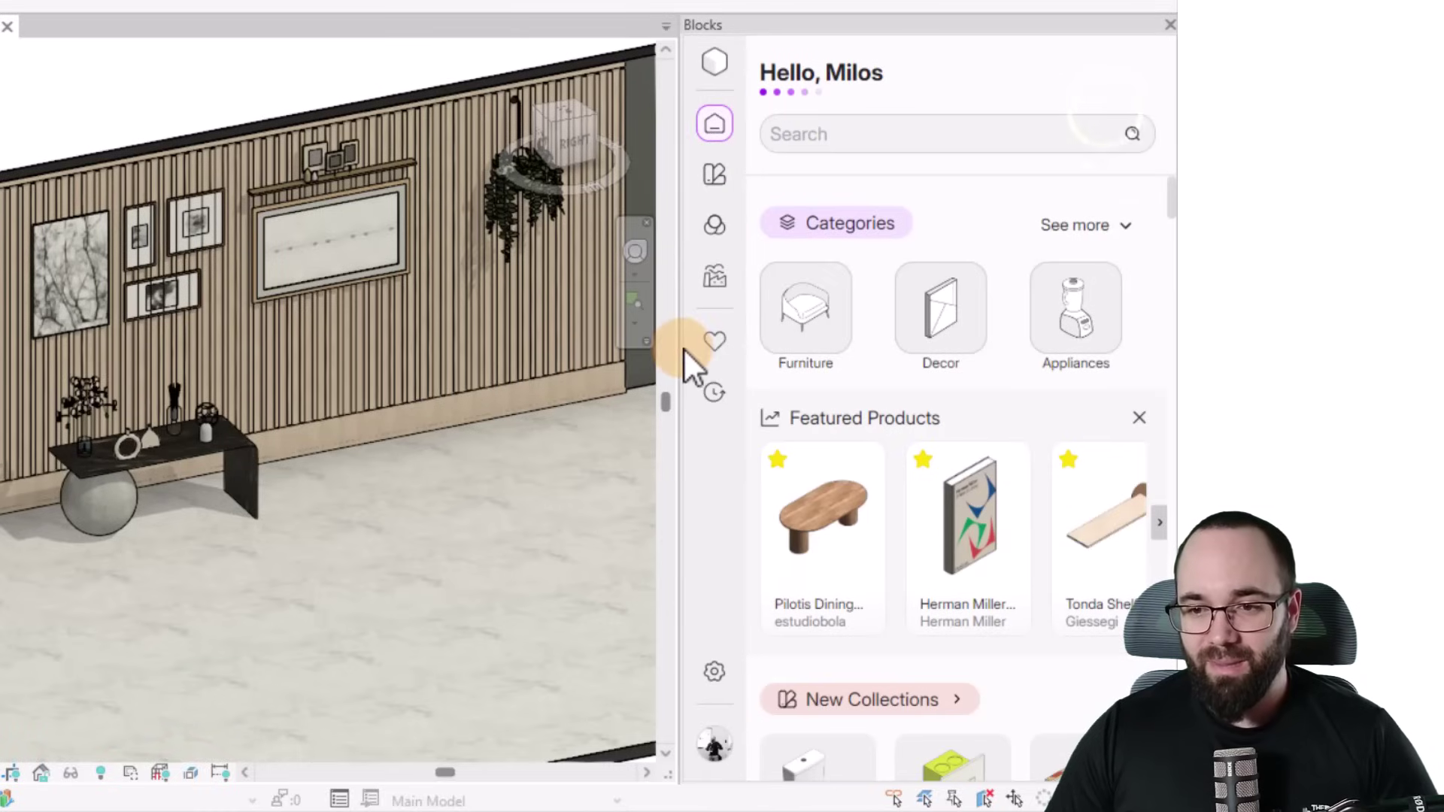
drag(681, 347, 638, 346)
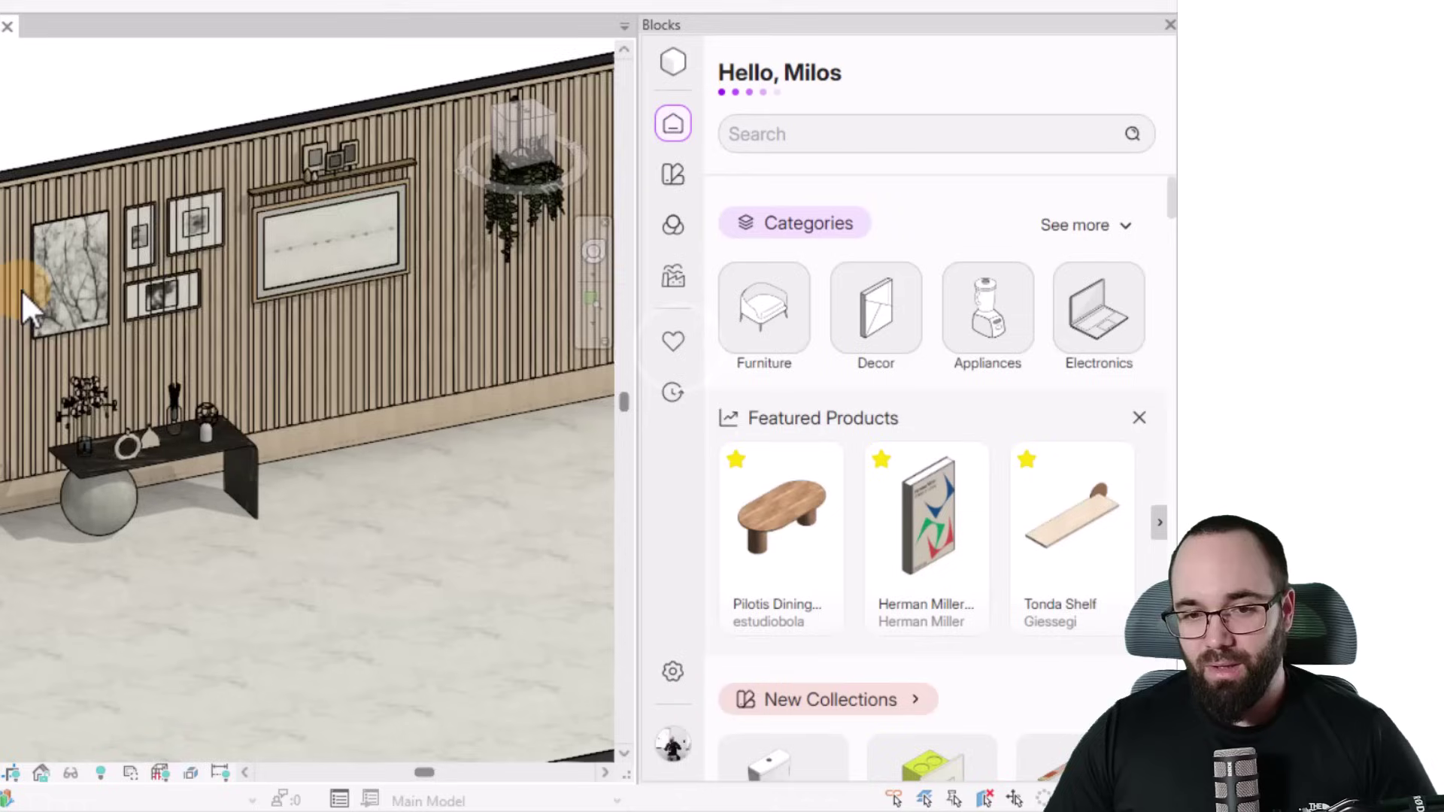
scroll(21, 291, down, 2)
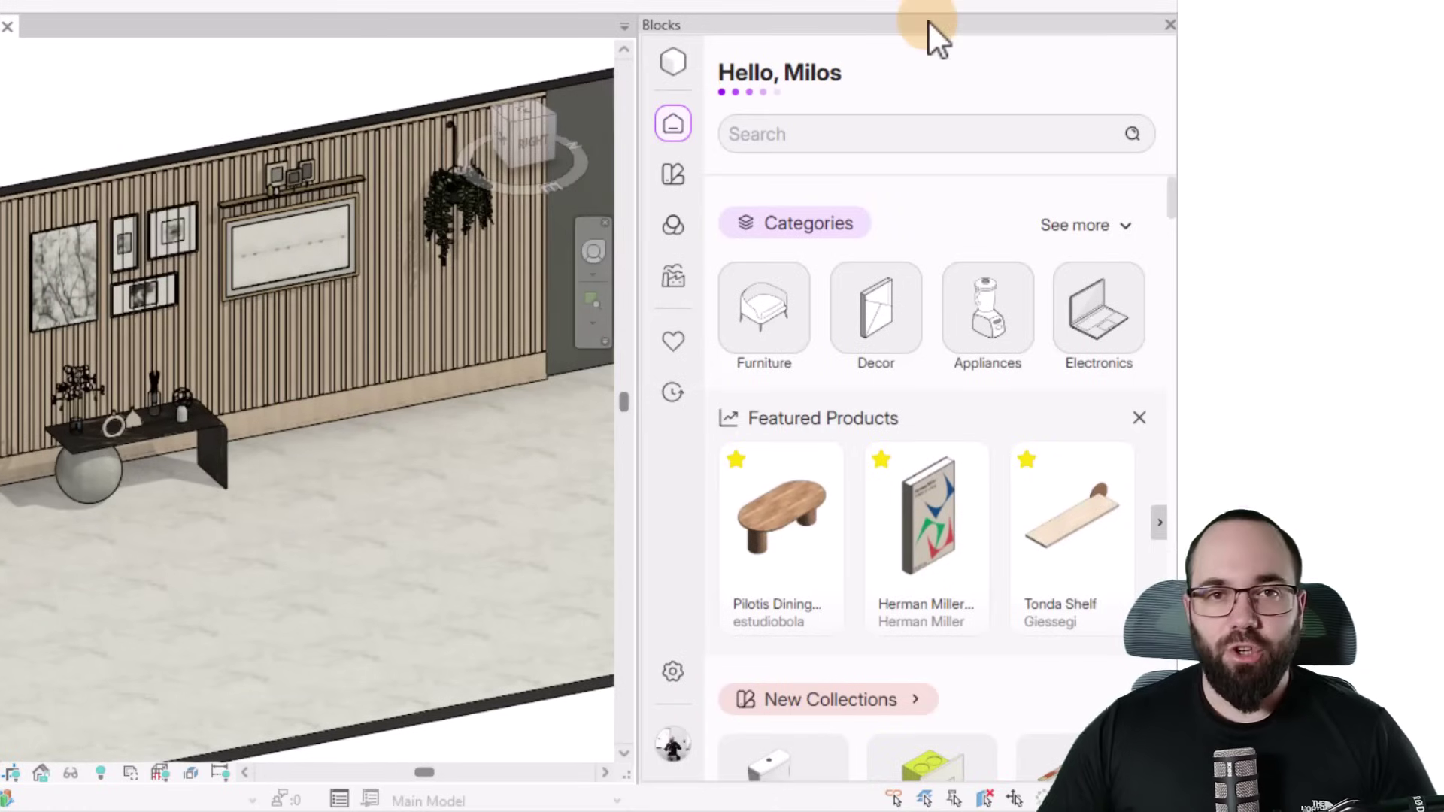
click(809, 147)
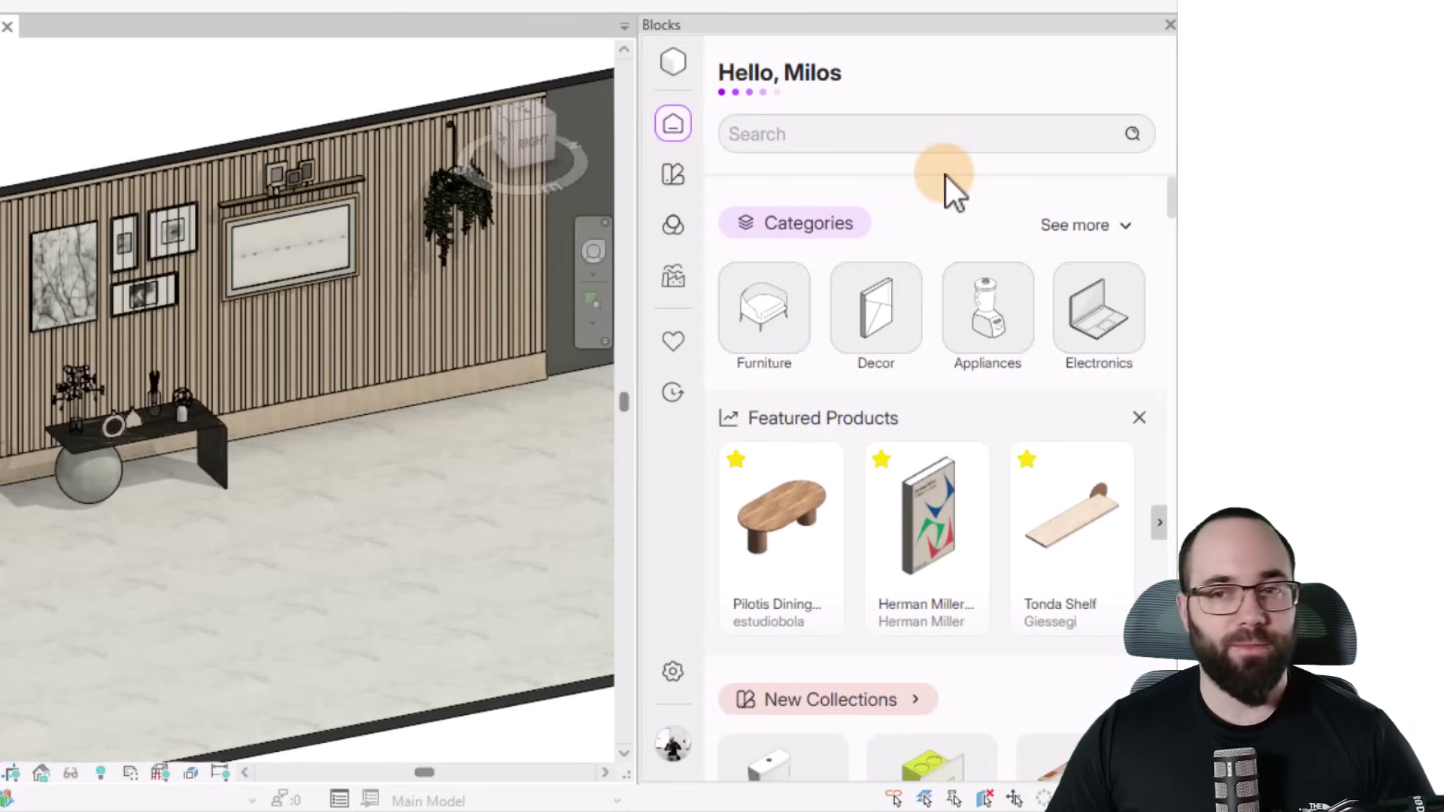
scroll(914, 192, down, 2)
scroll(932, 225, up, 2)
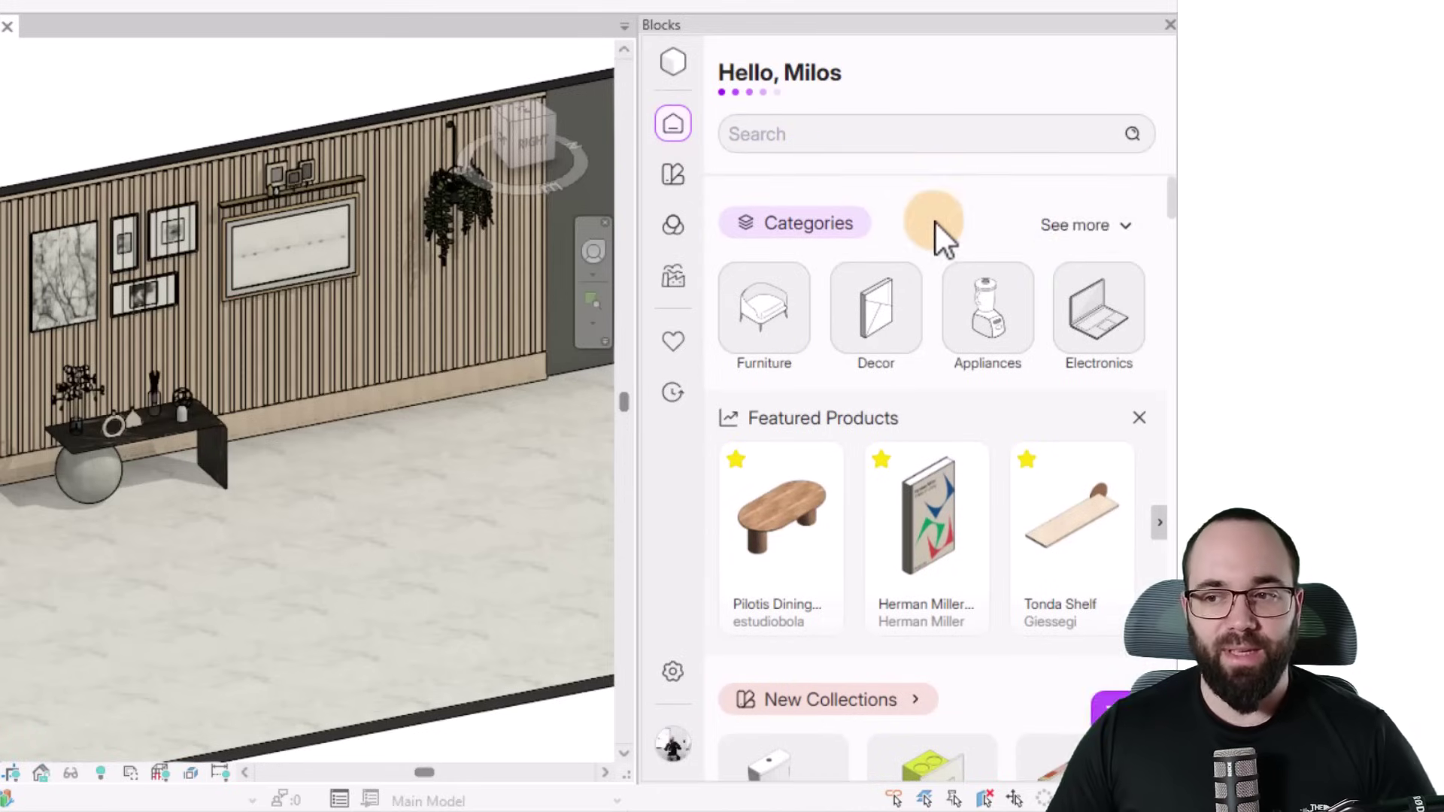
click(1091, 225)
scroll(948, 391, down, 3)
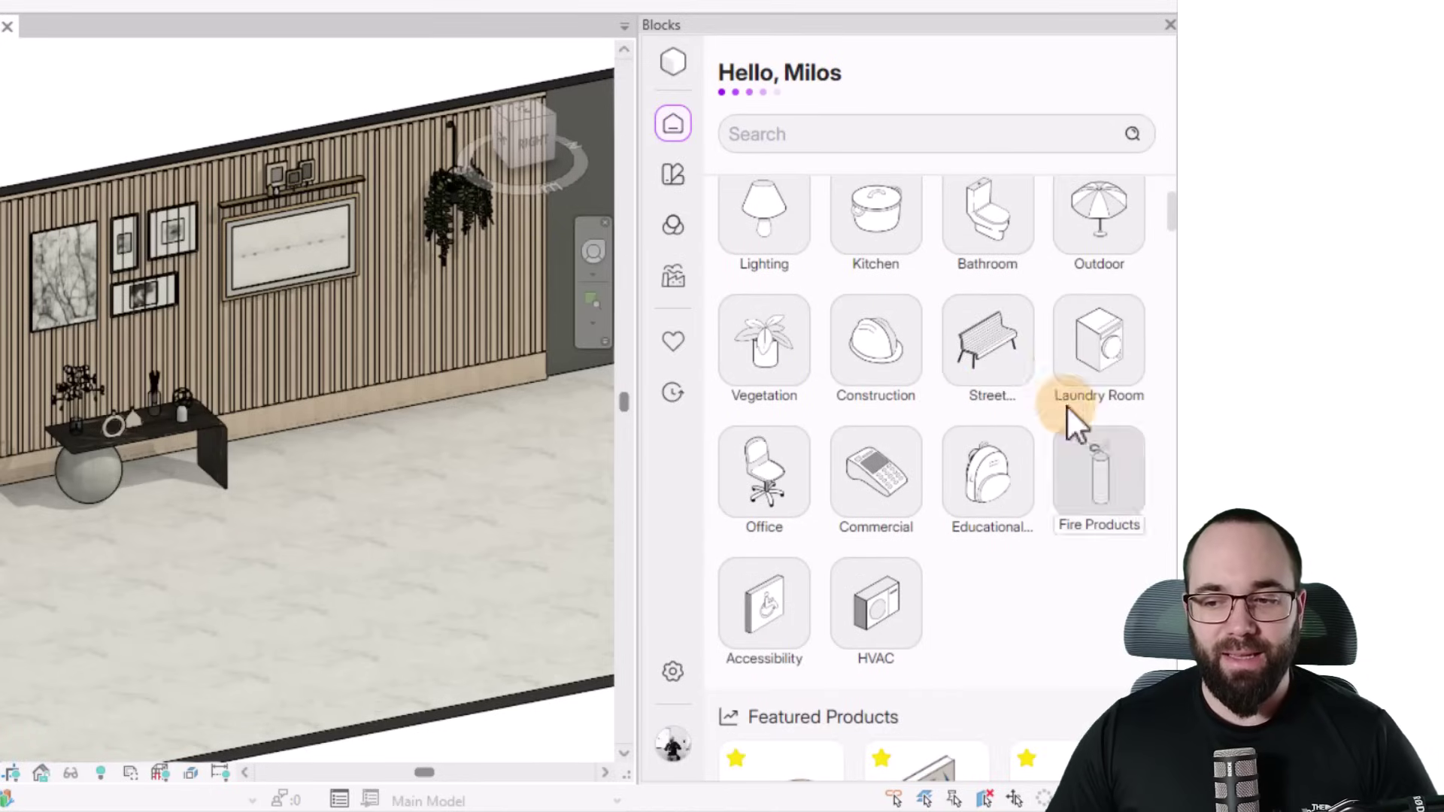
scroll(842, 504, up, 2)
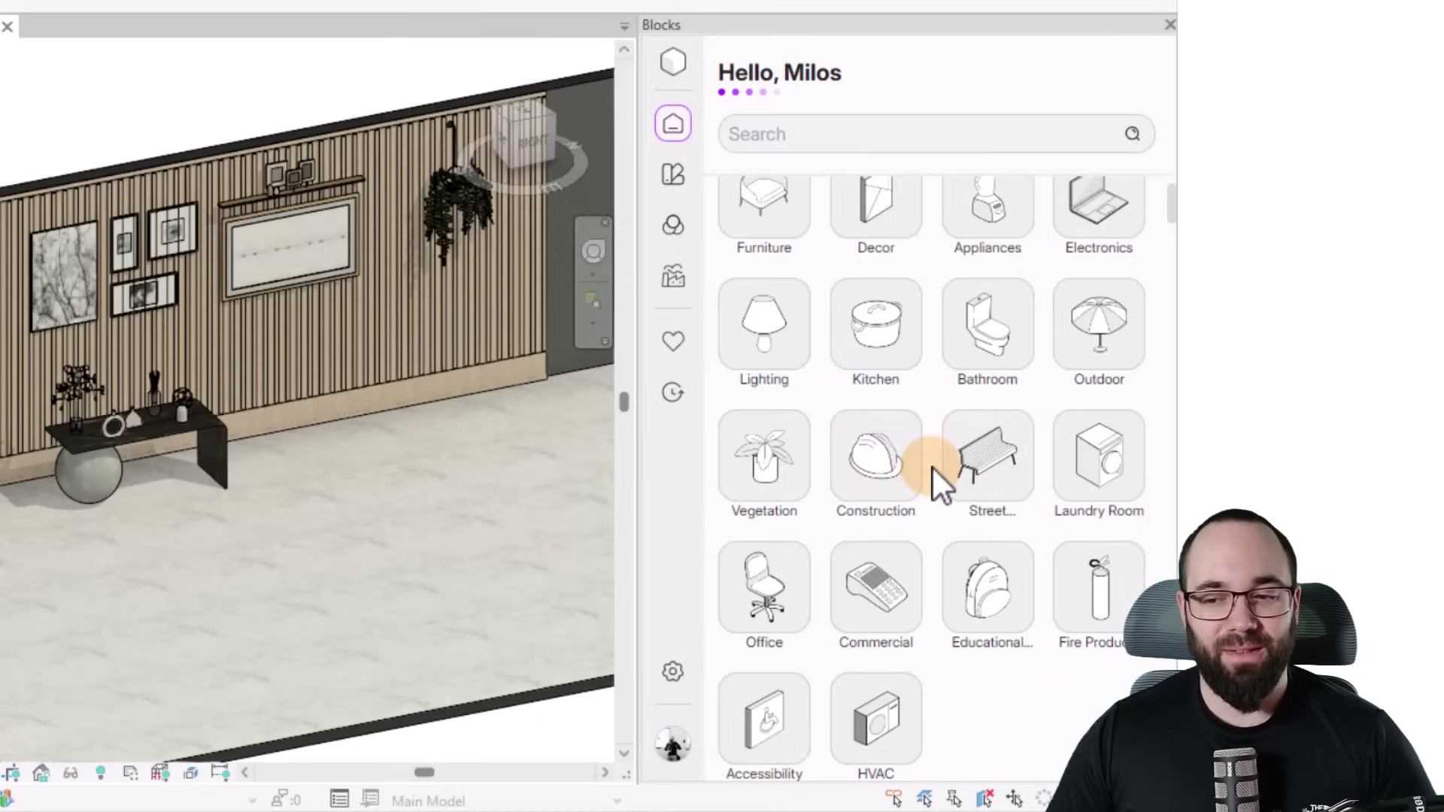
Browse the products in the Construction category.
click(890, 485)
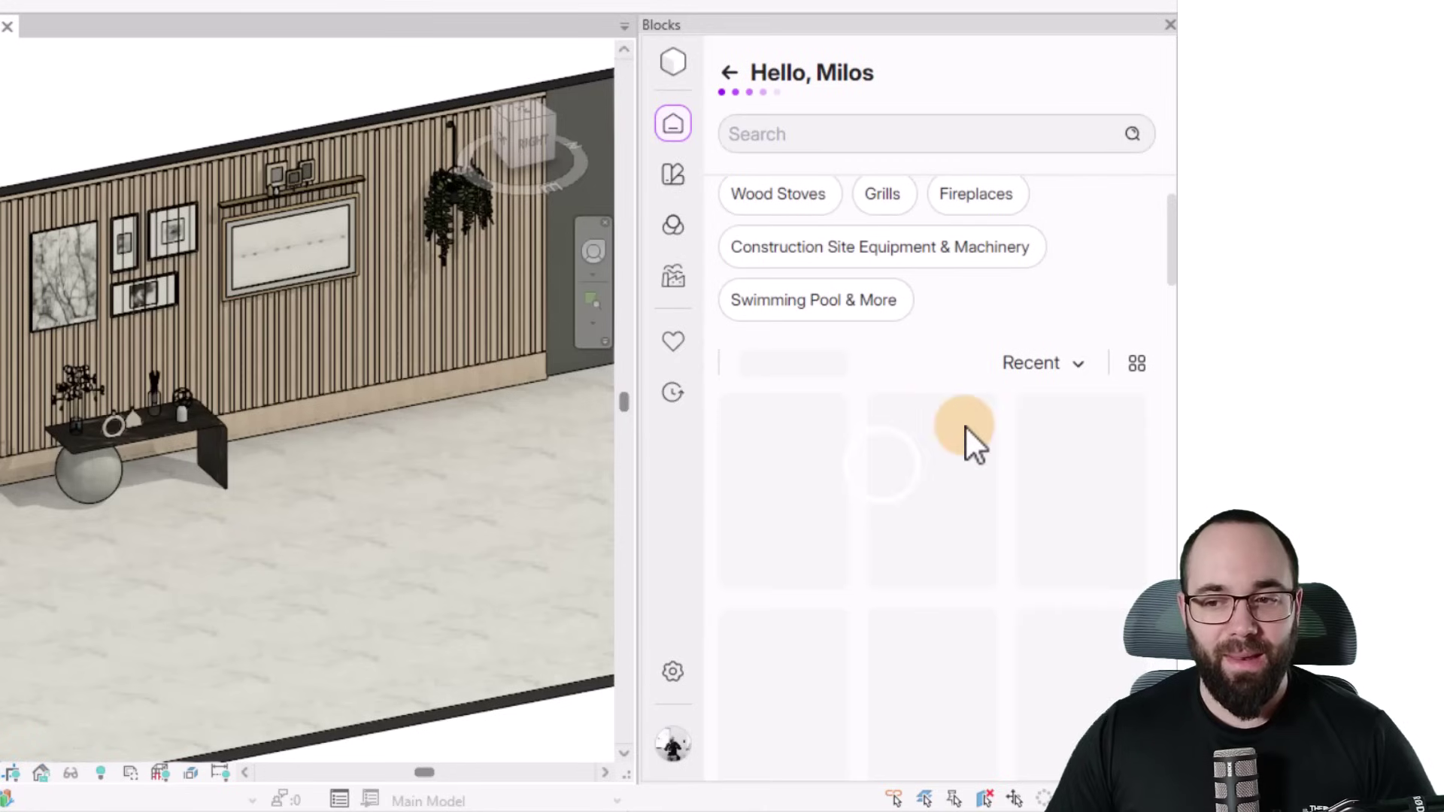
scroll(932, 335, down, 2)
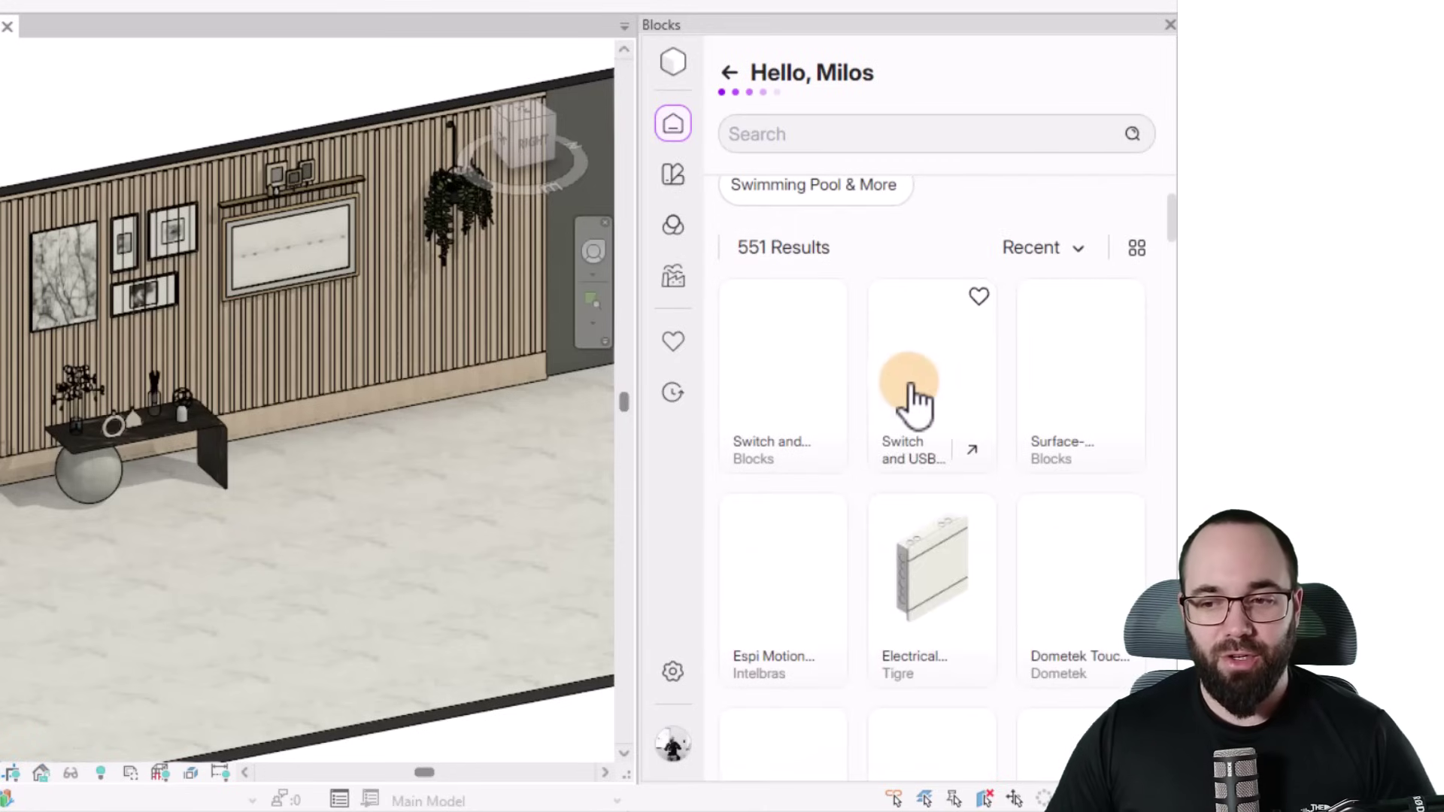
scroll(864, 377, down, 2)
scroll(861, 362, up, 3)
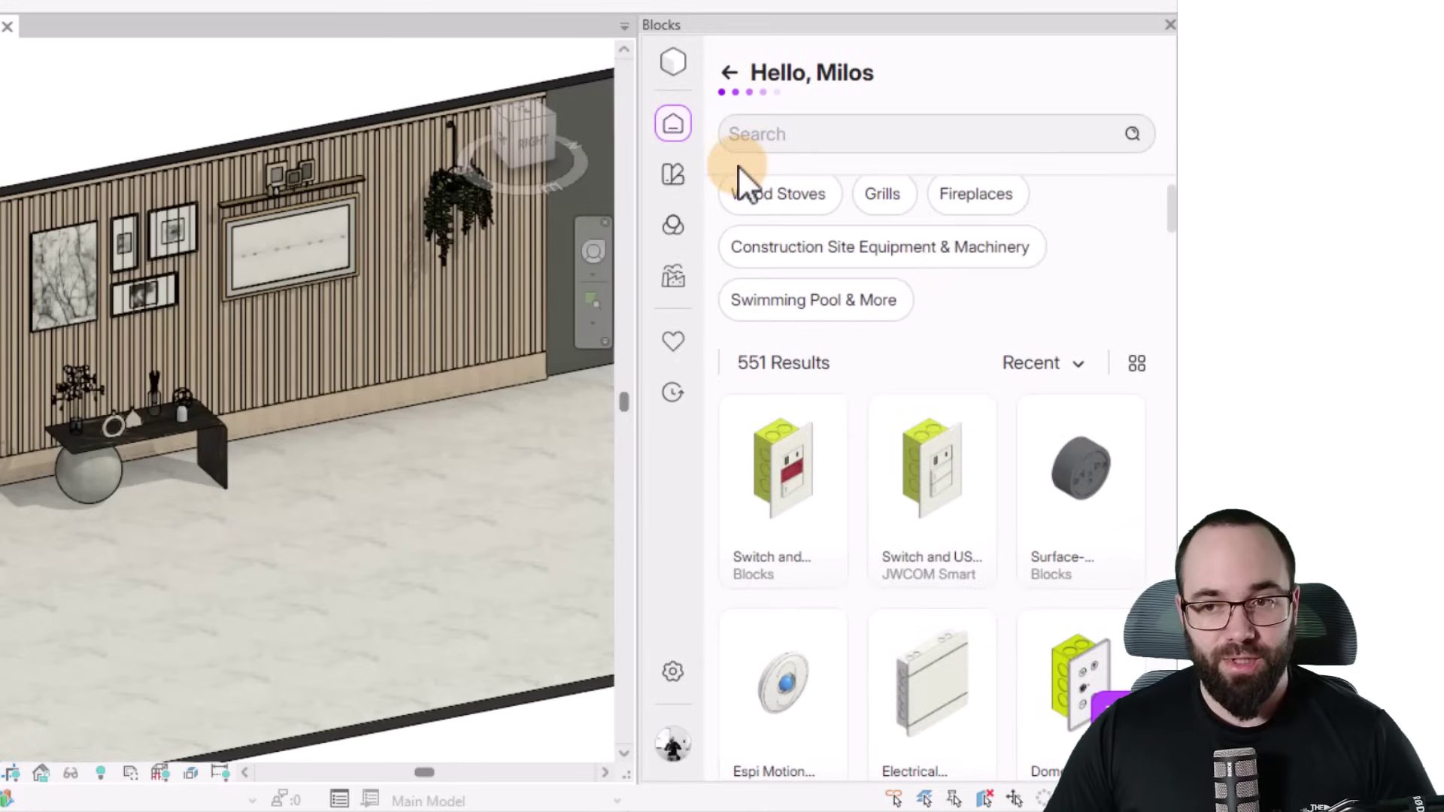
Return to Home, collapse Categories to one row with See less, and browse below.
click(675, 124)
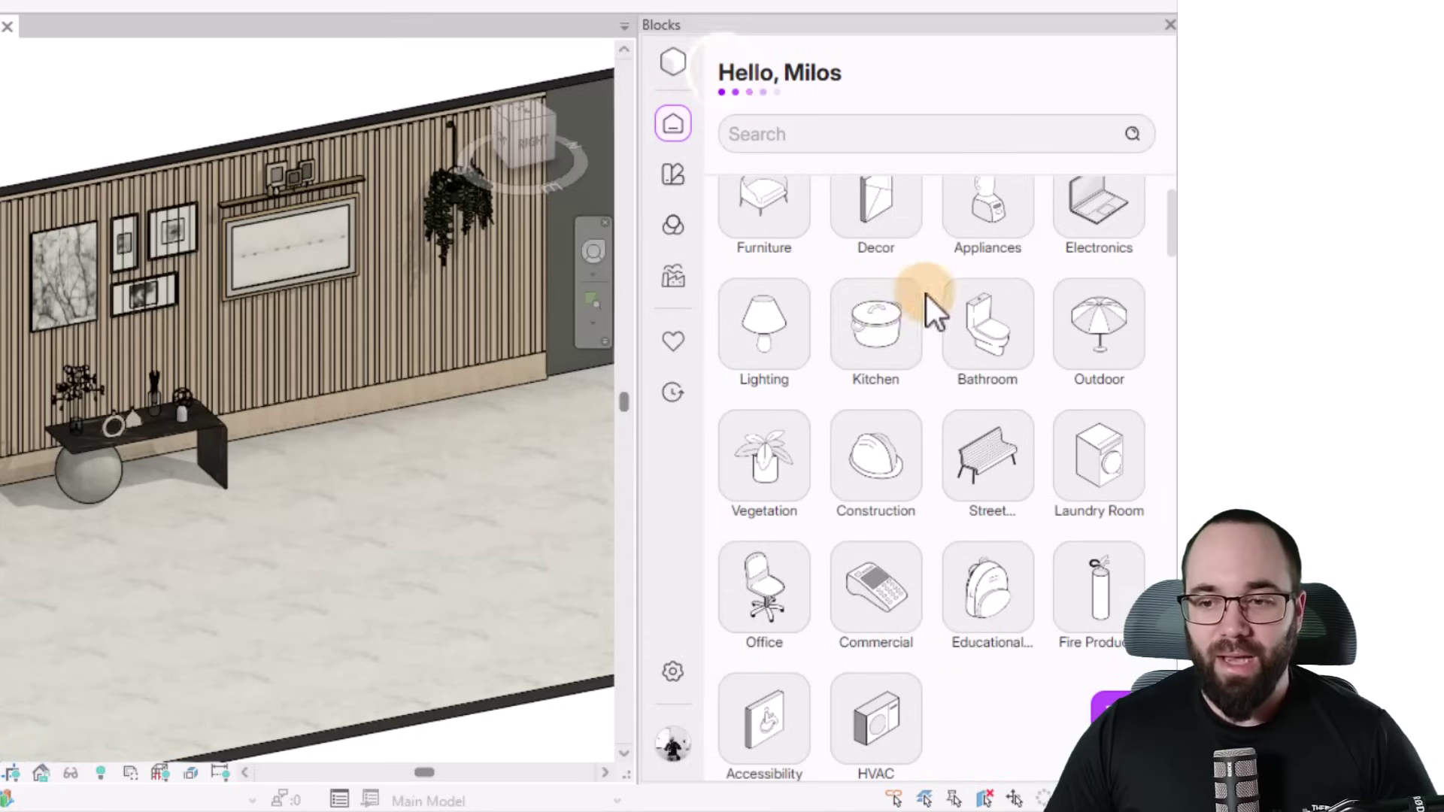
click(1121, 233)
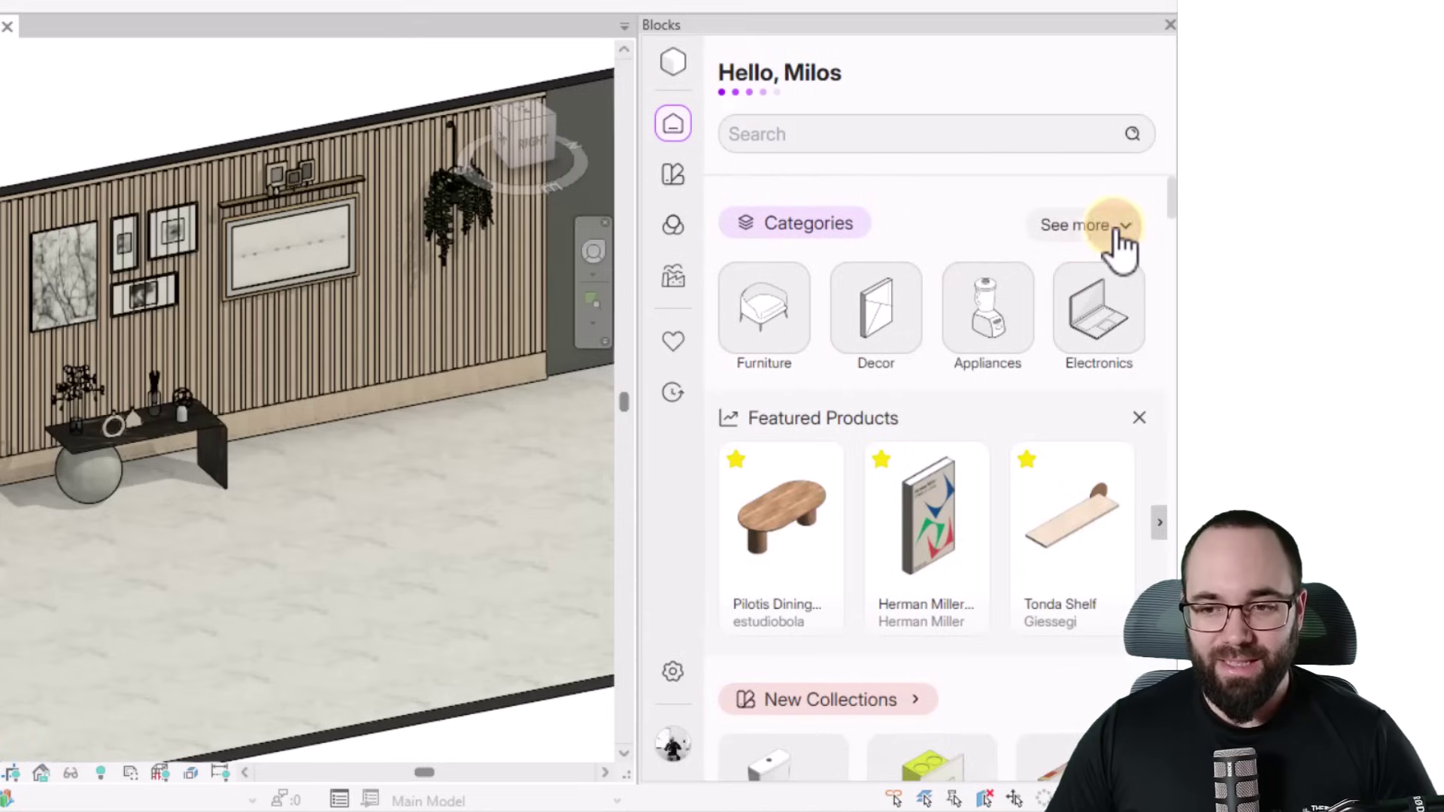
scroll(945, 306, down, 2)
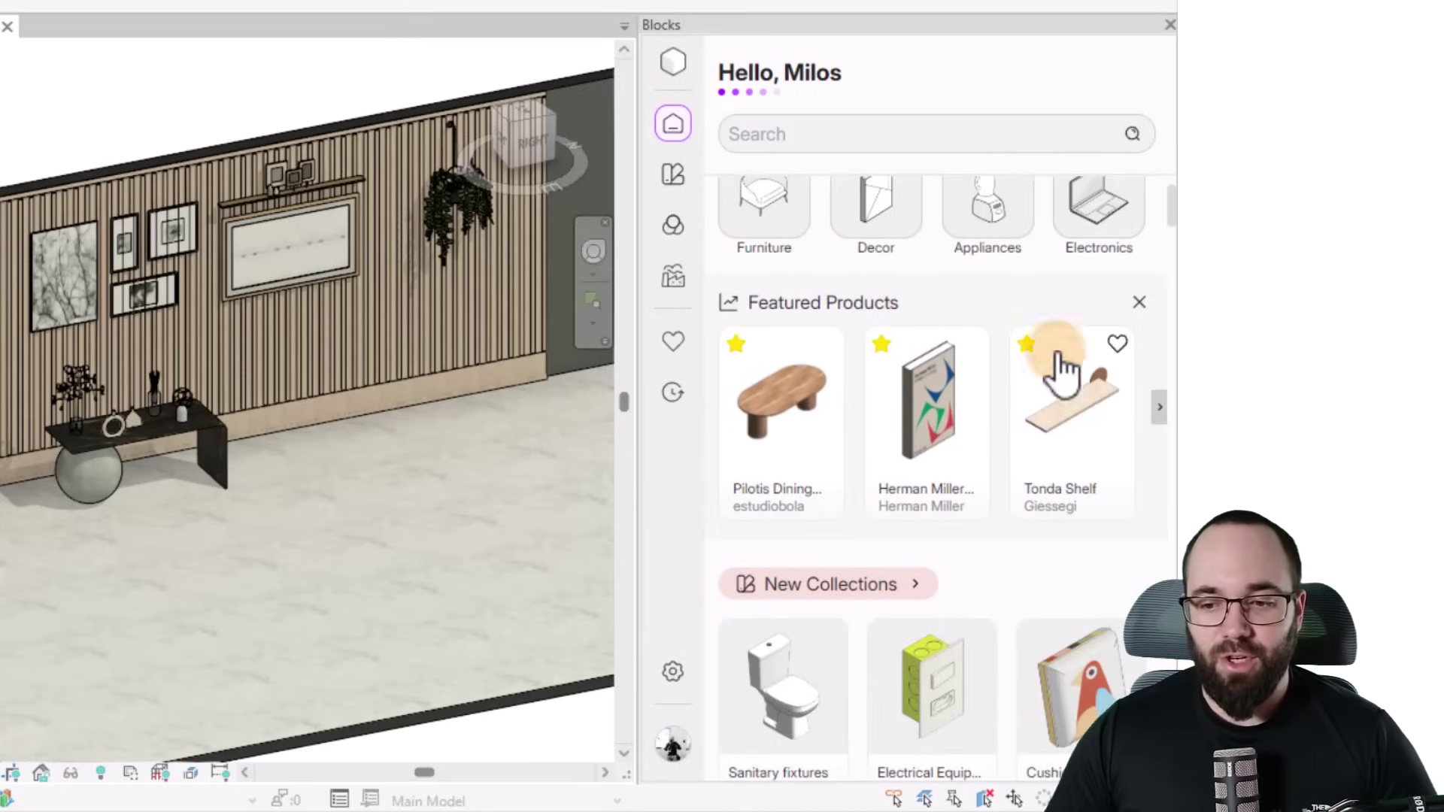
scroll(983, 391, down, 4)
scroll(1008, 383, down, 2)
scroll(993, 398, down, 2)
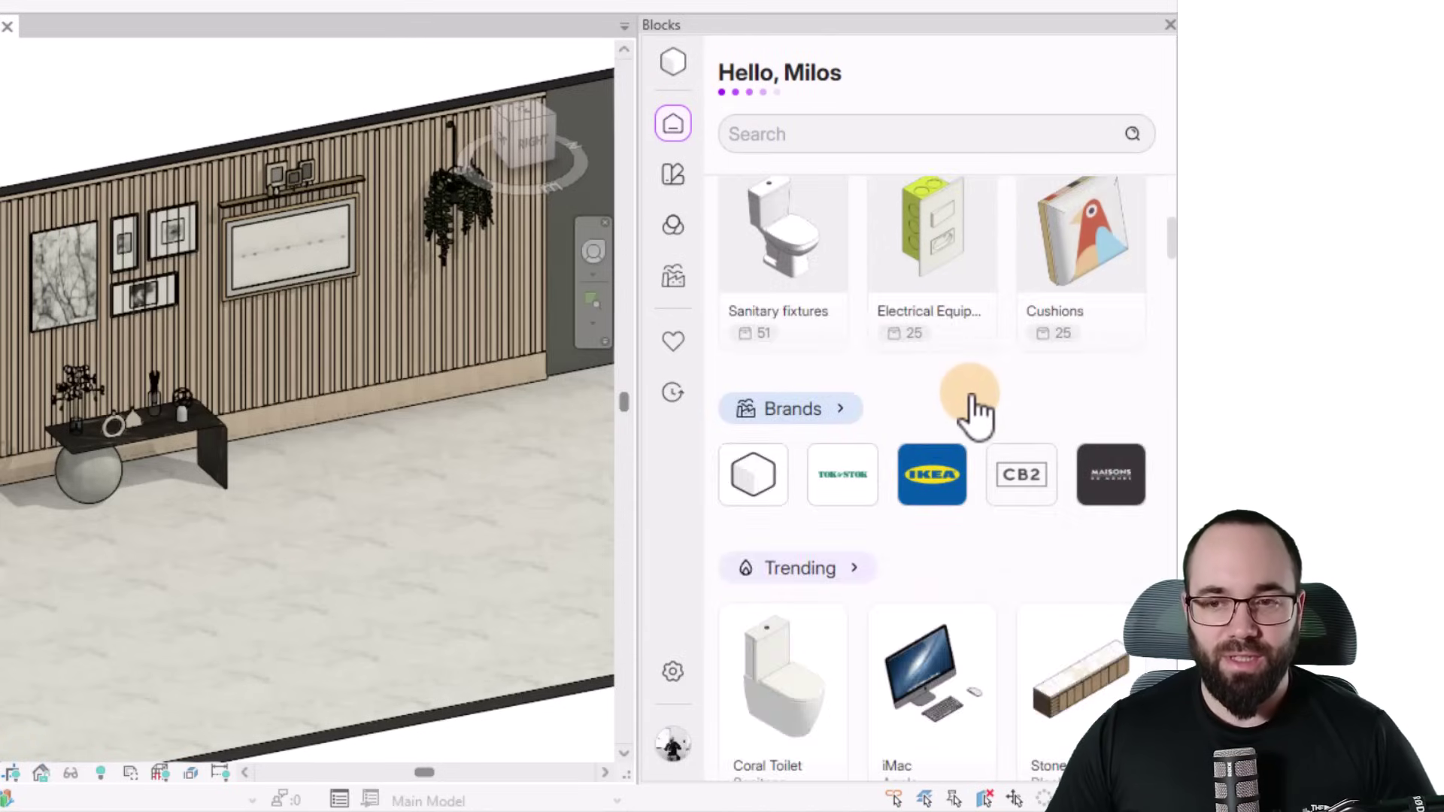
scroll(971, 376, up, 10)
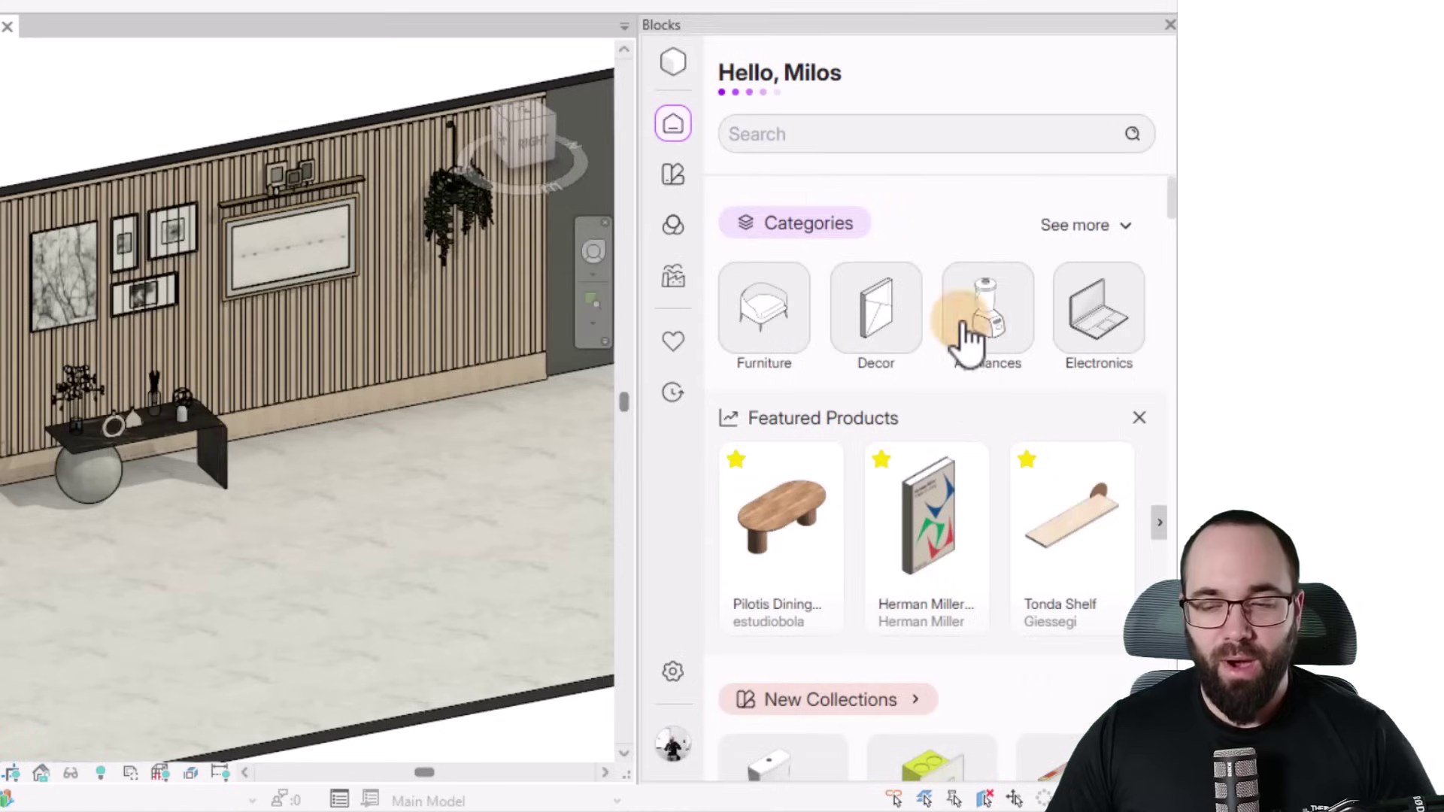
Browse the Blocks Collections library.
click(674, 176)
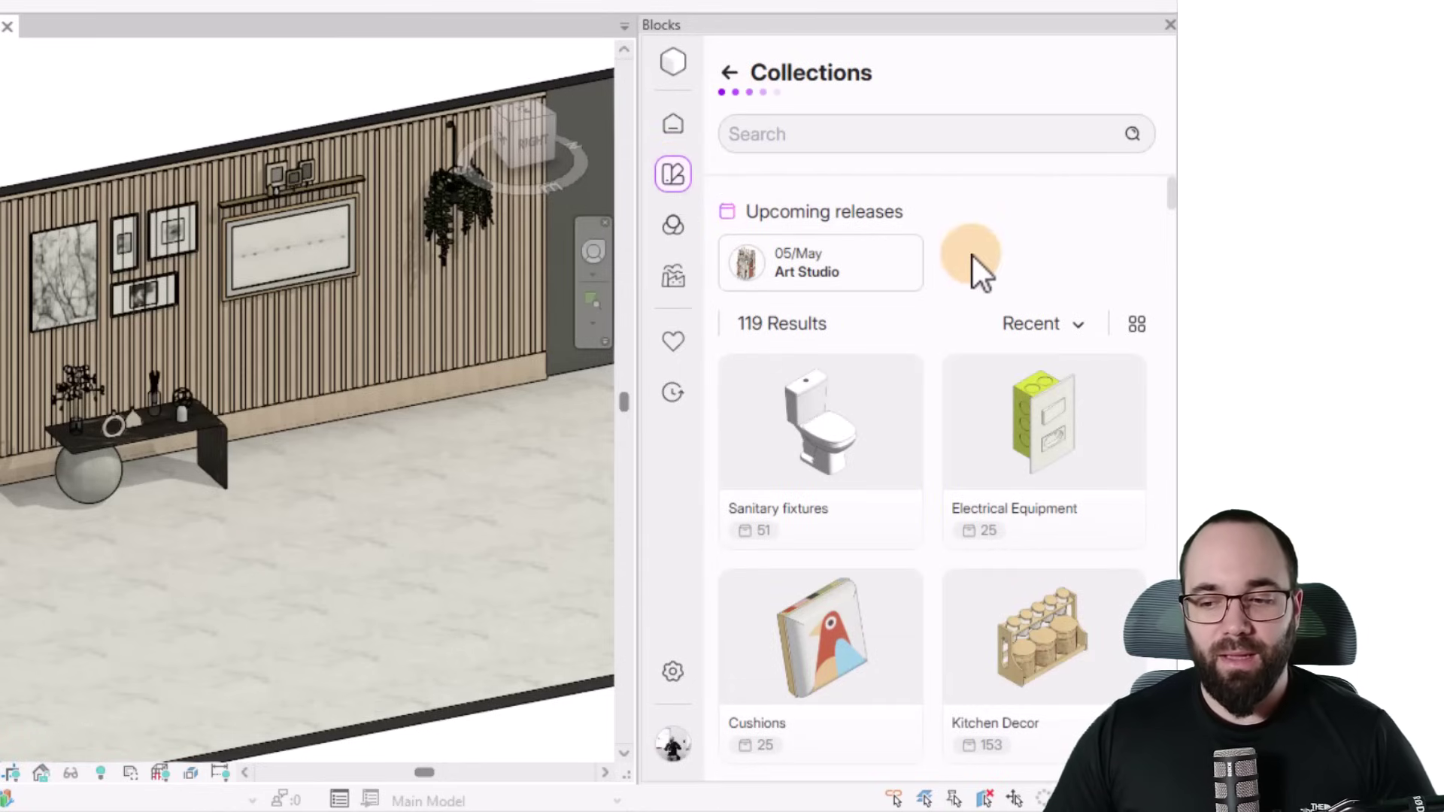
scroll(985, 308, down, 3)
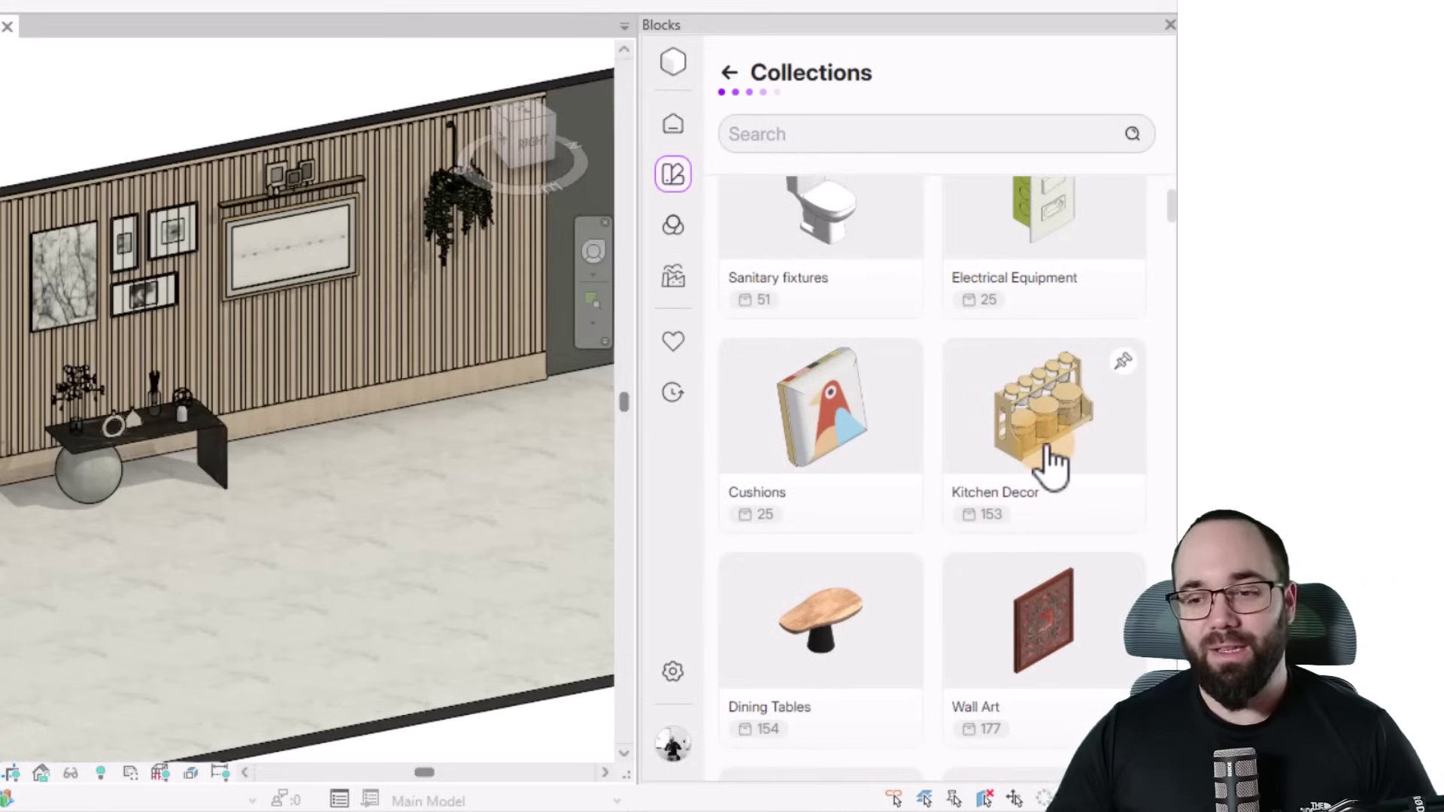
scroll(1053, 462, down, 3)
scroll(974, 439, up, 2)
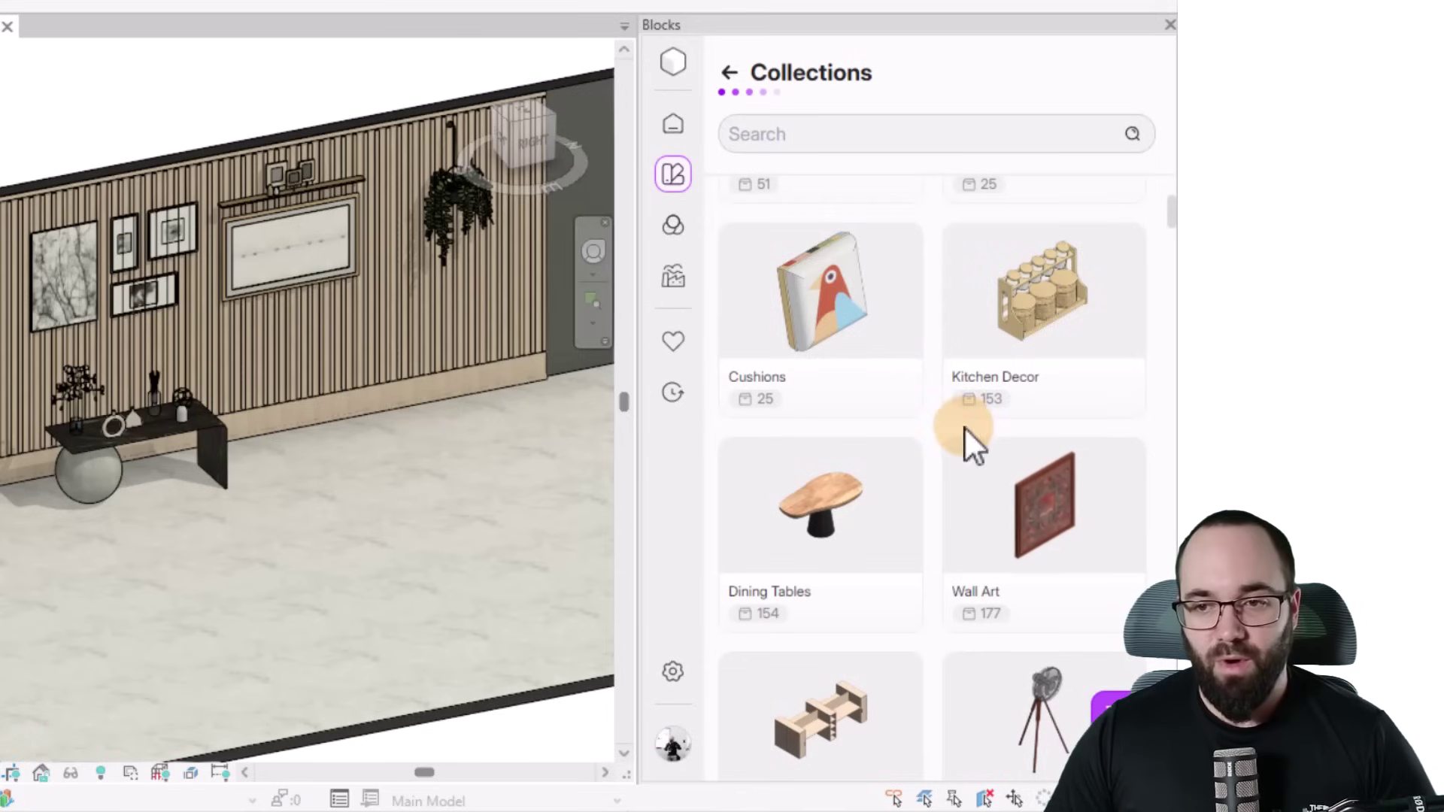
Browse the Materials library, then move on to the Brands page.
click(674, 227)
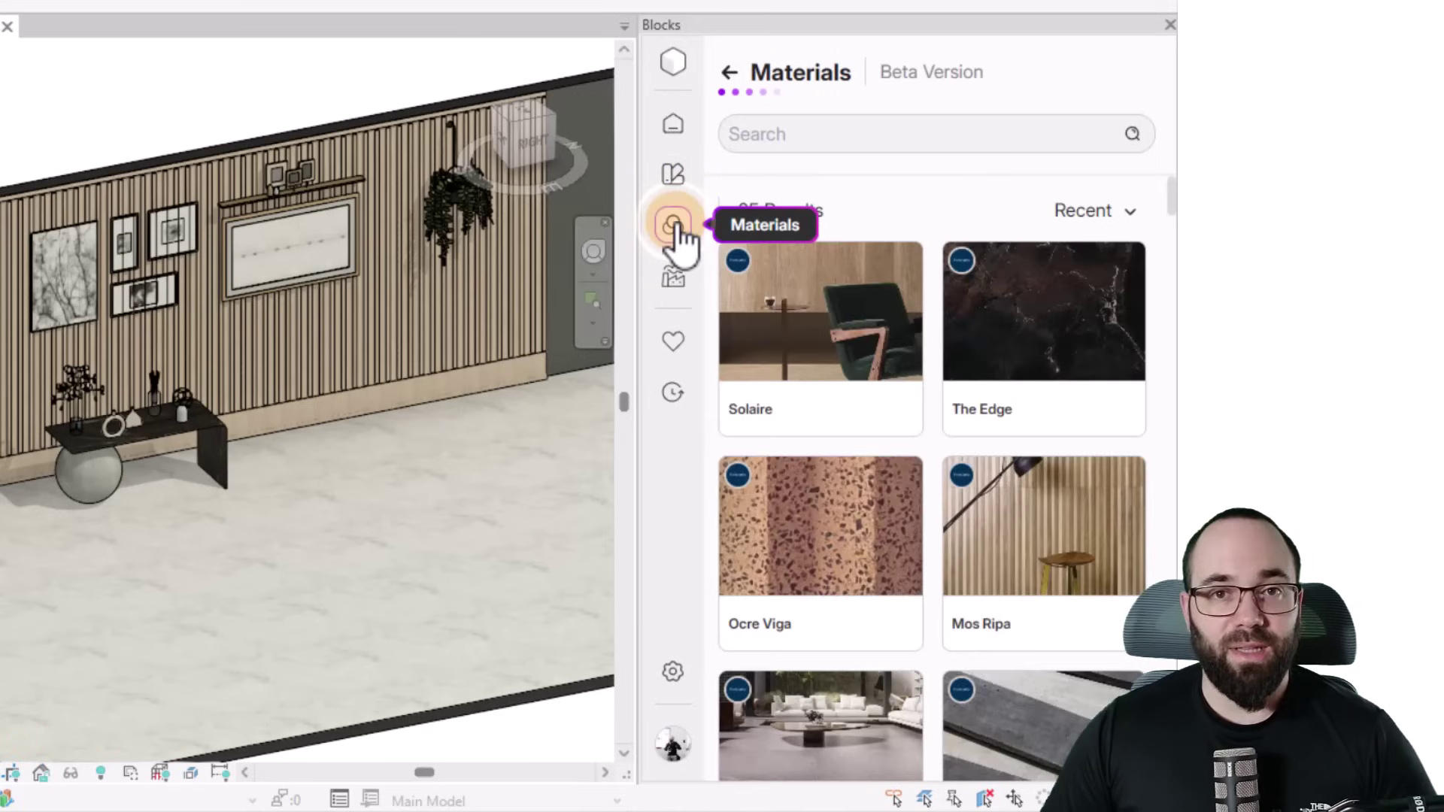
click(860, 355)
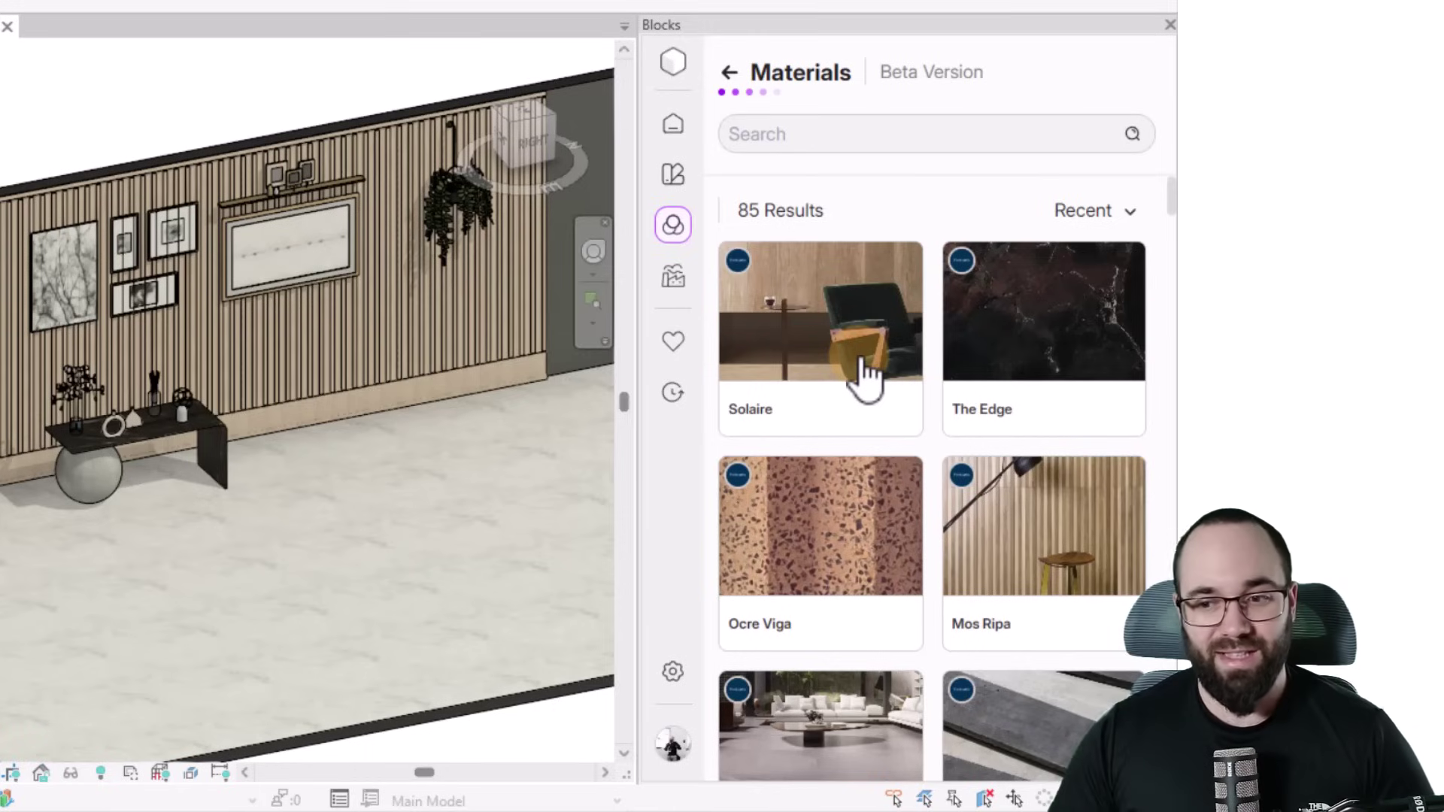
scroll(858, 376, down, 4)
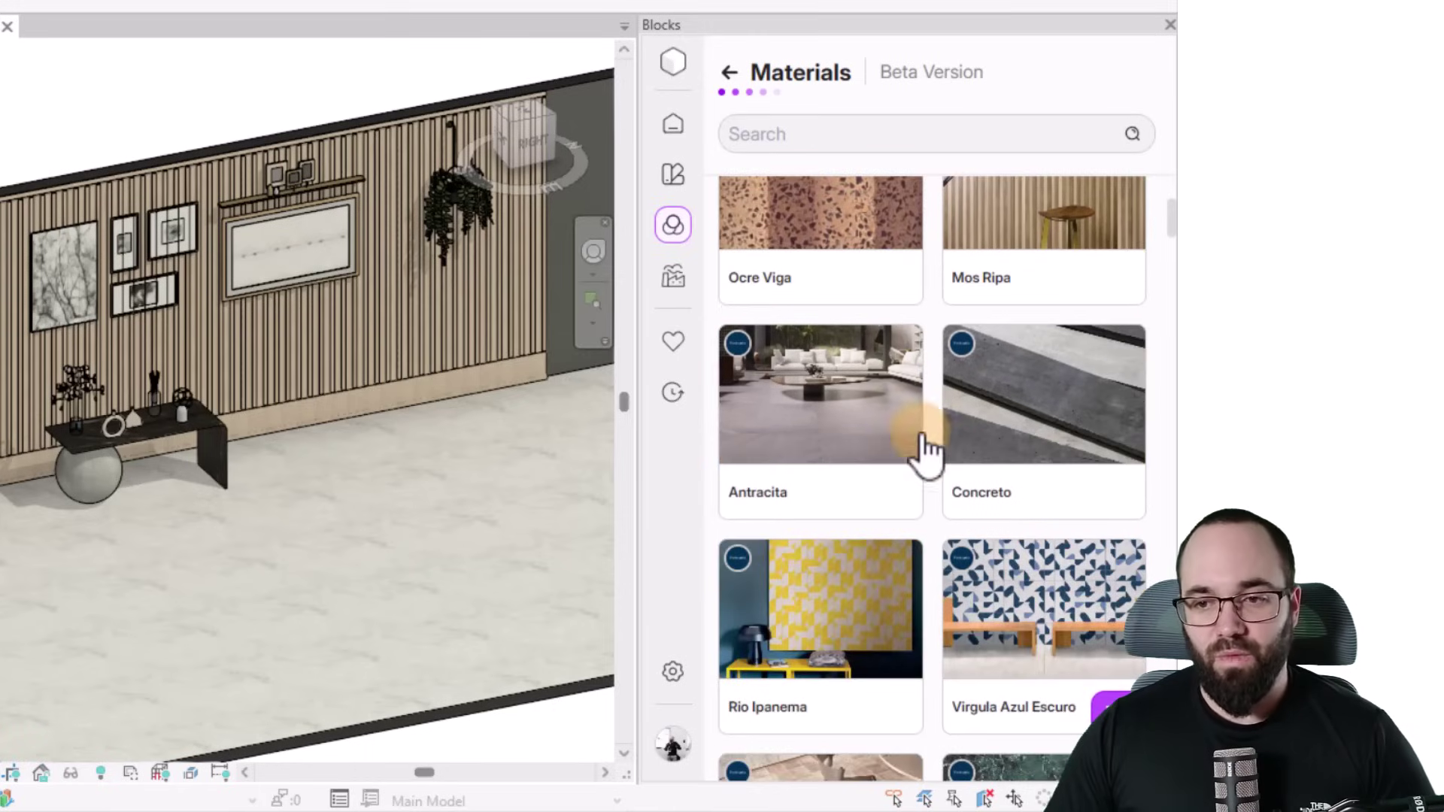
click(673, 276)
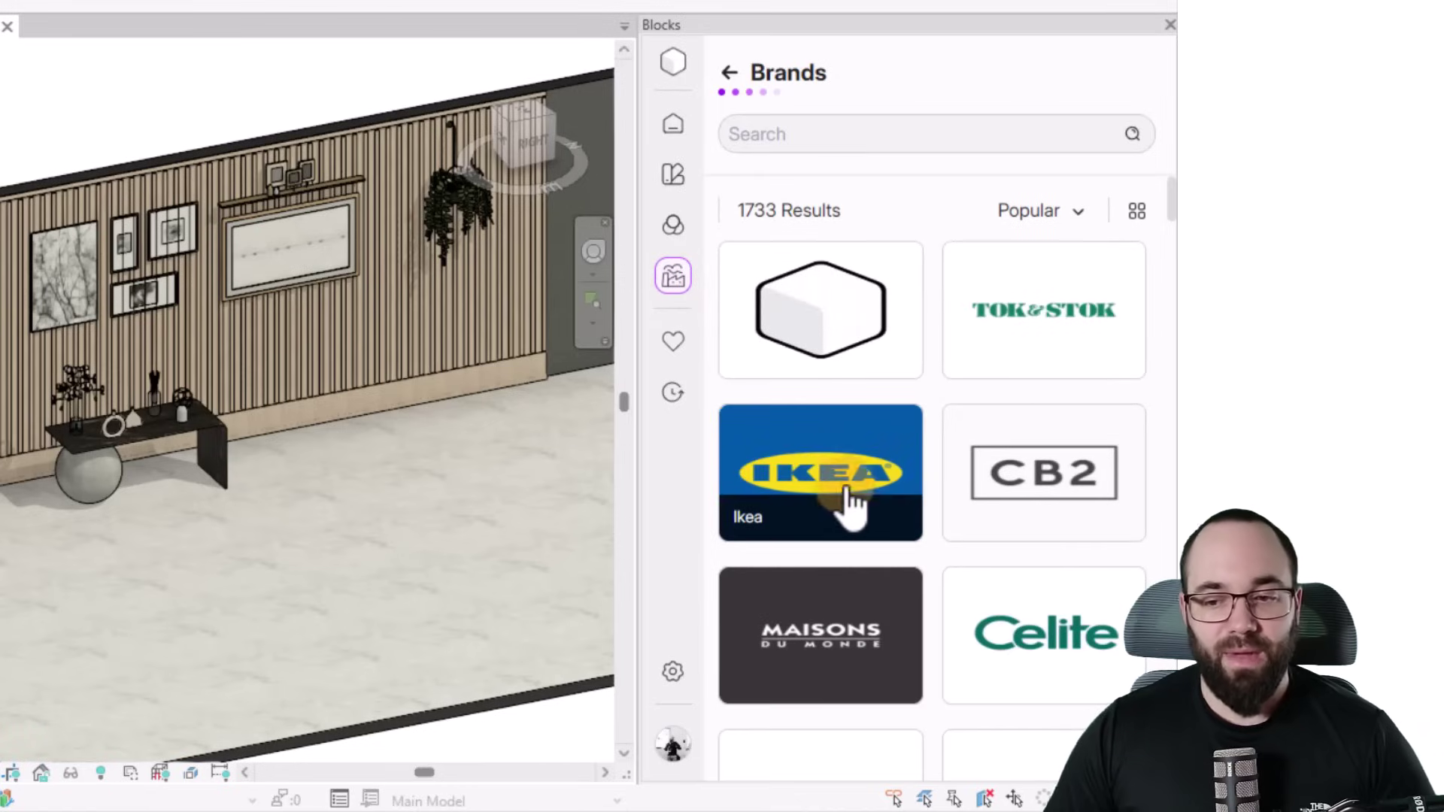
Filter to IKEA products, scroll through them, then view the Saved items list.
click(838, 477)
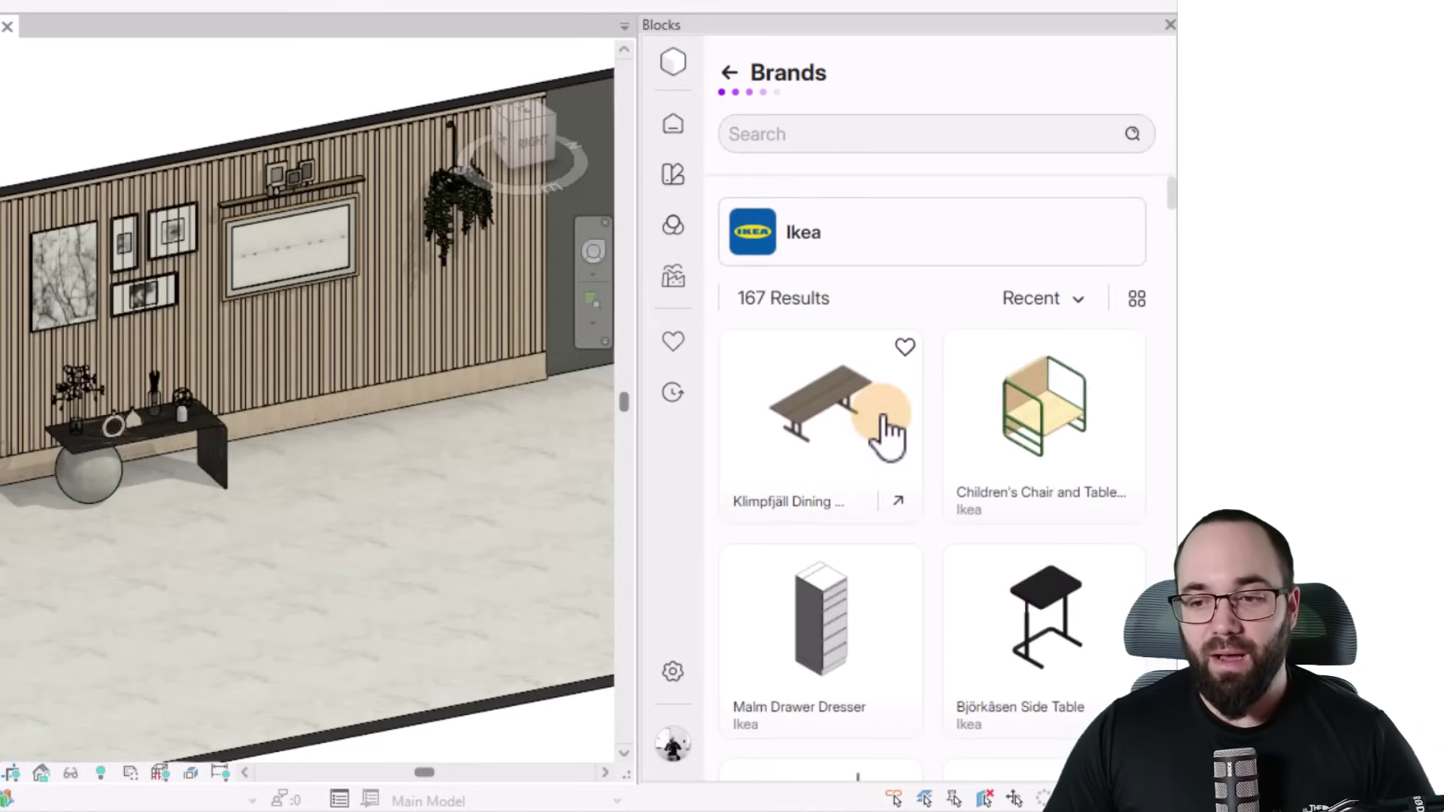
scroll(965, 470, down, 9)
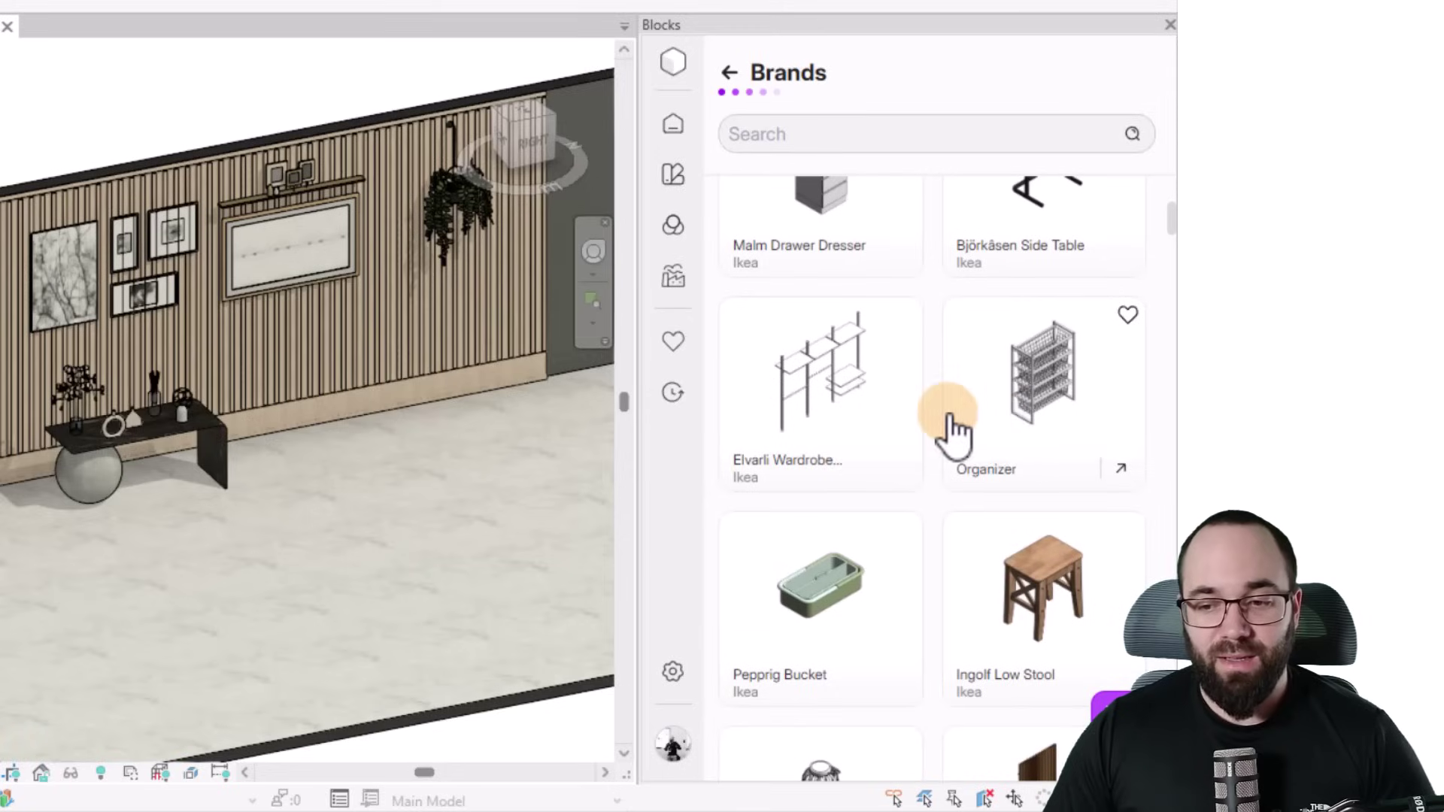
scroll(1001, 442, down, 6)
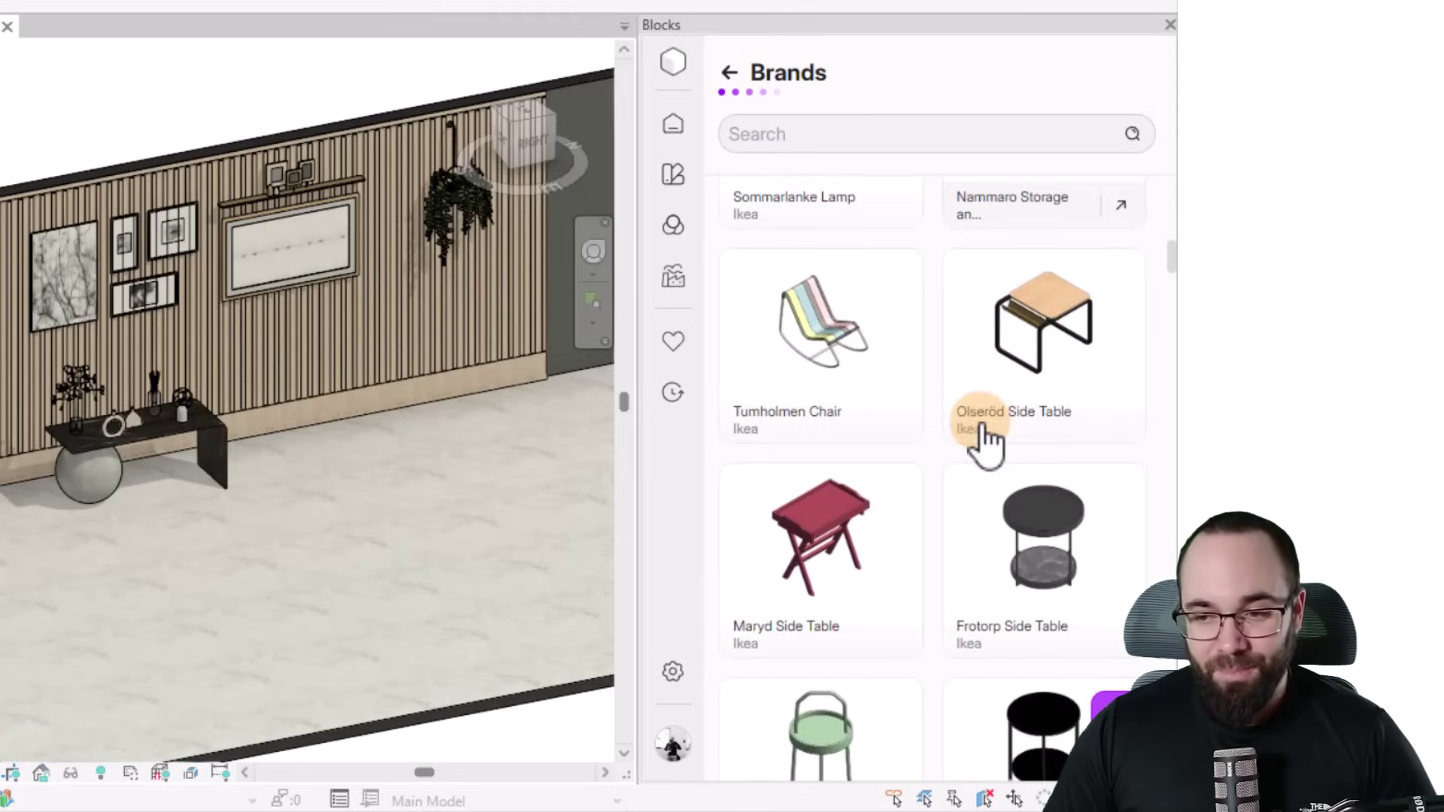
click(673, 343)
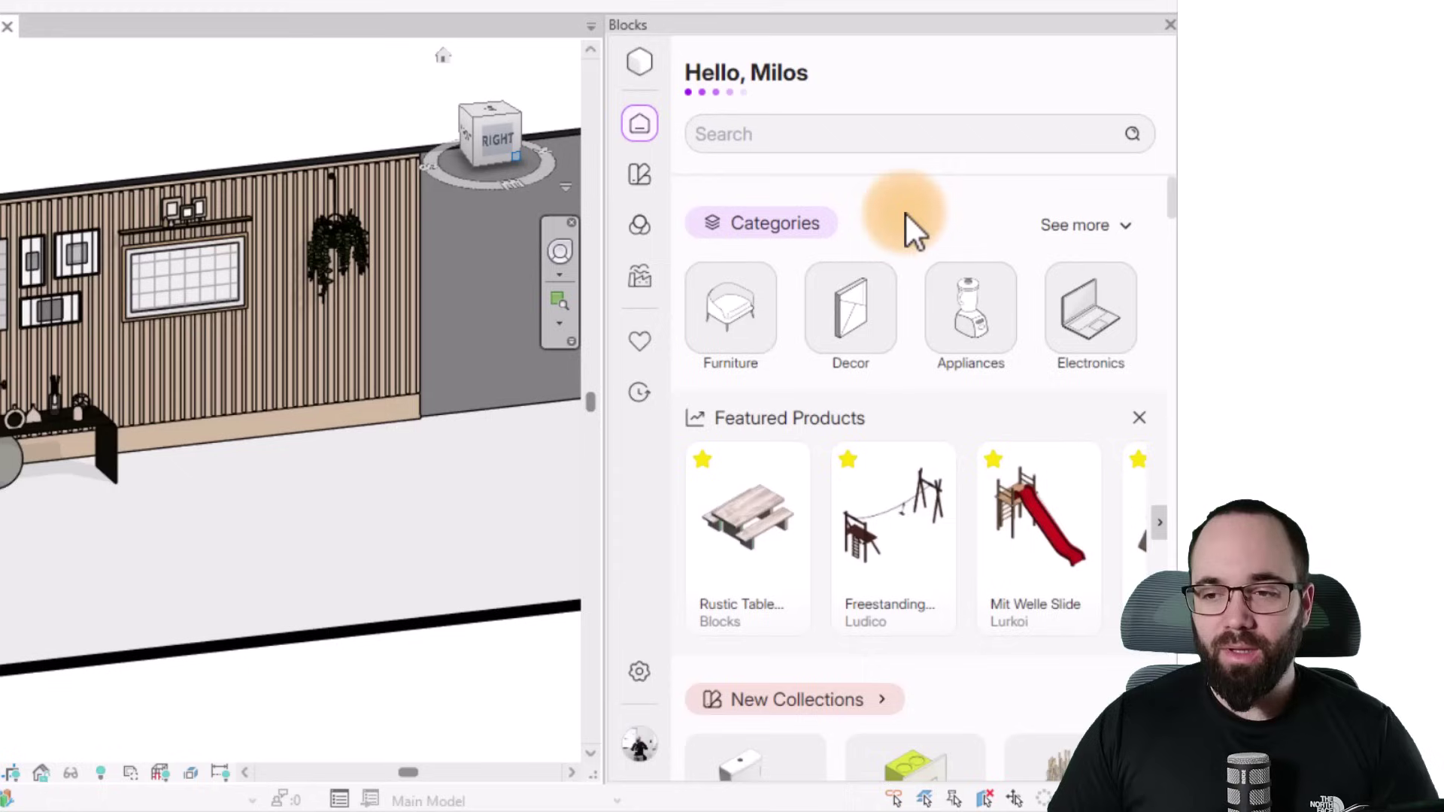
Expand Categories to show them all and scroll through the full category list.
scroll(899, 227, down, 2)
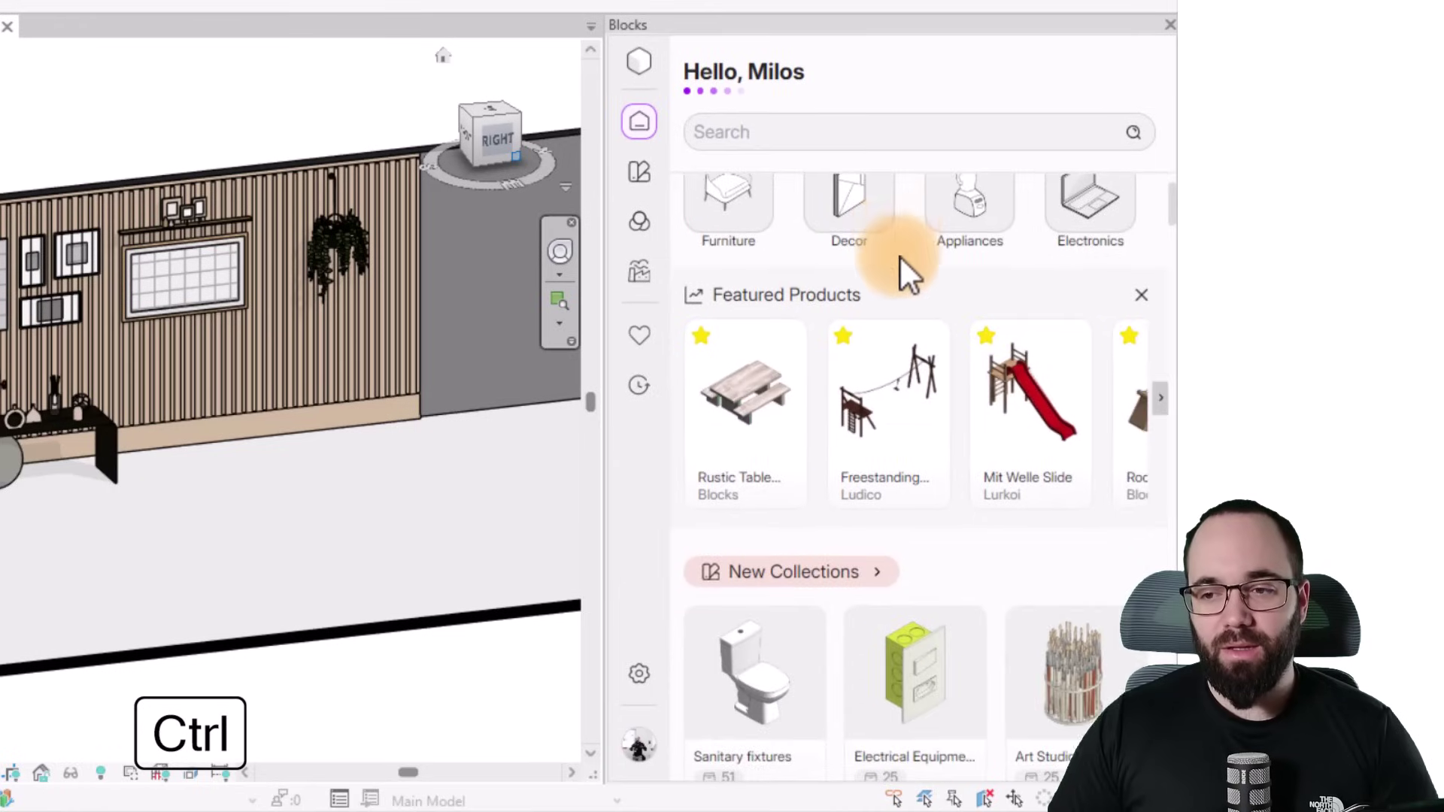
scroll(900, 255, down, 2)
scroll(900, 255, up, 3)
scroll(899, 255, down, 6)
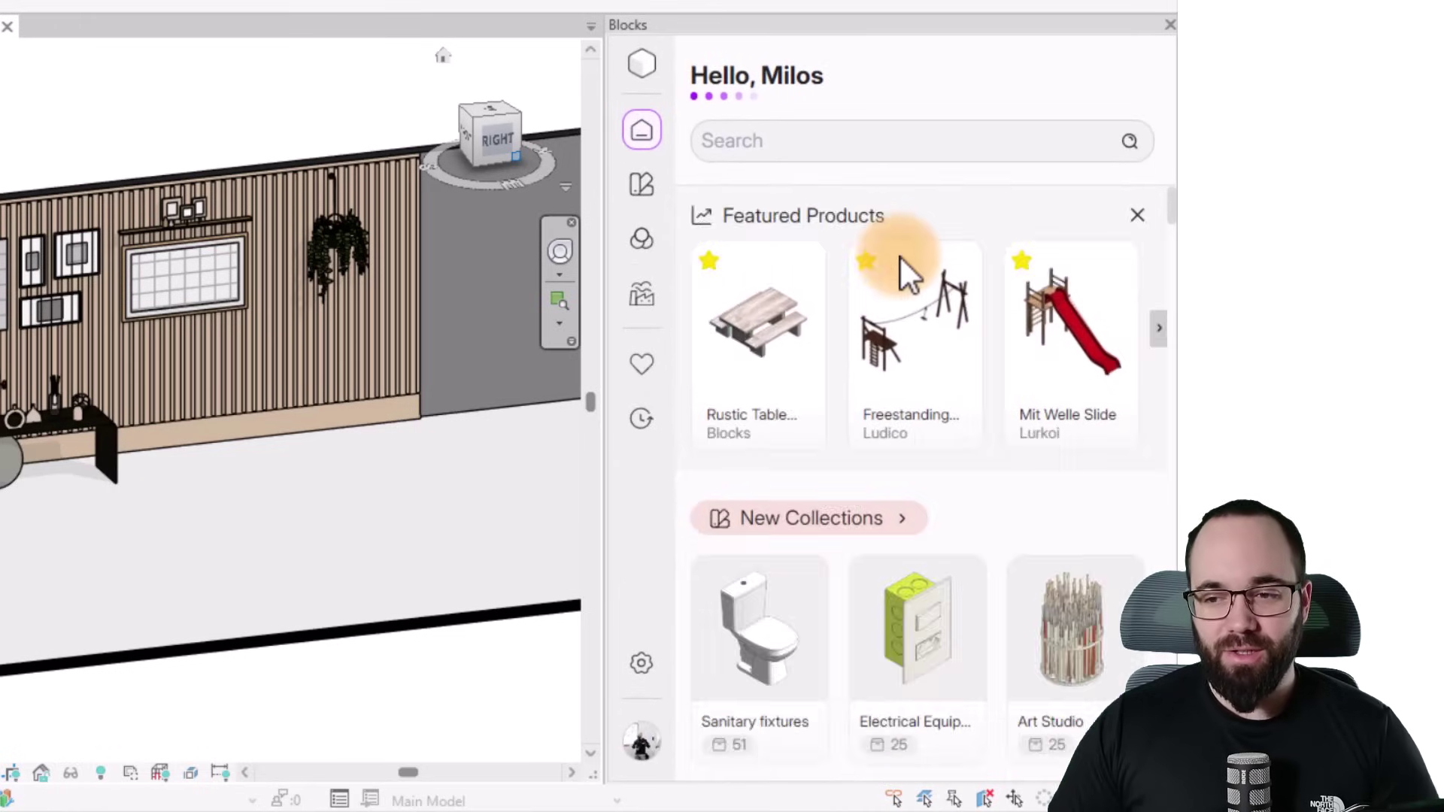
scroll(906, 275, down, 6)
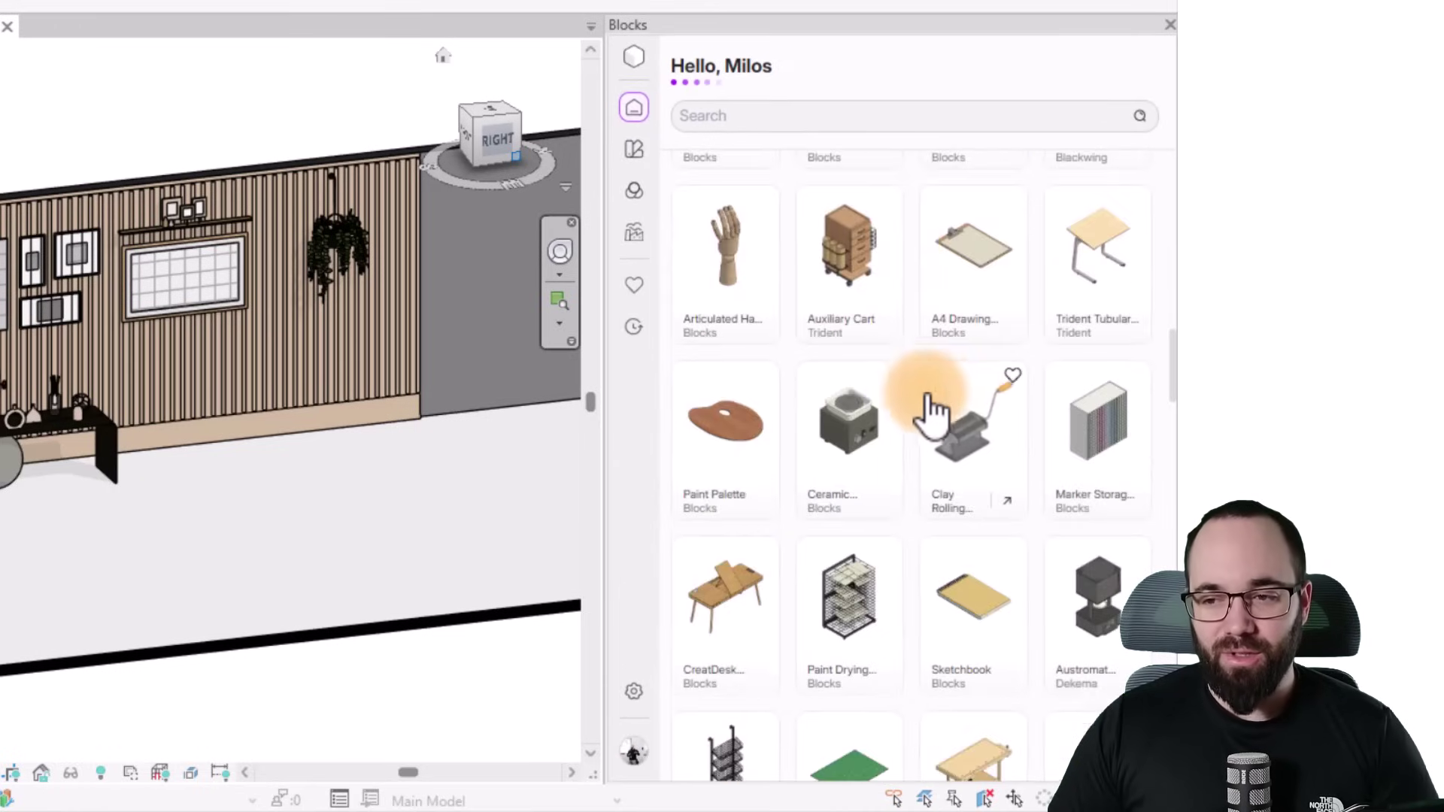
scroll(933, 406, up, 8)
scroll(912, 387, up, 5)
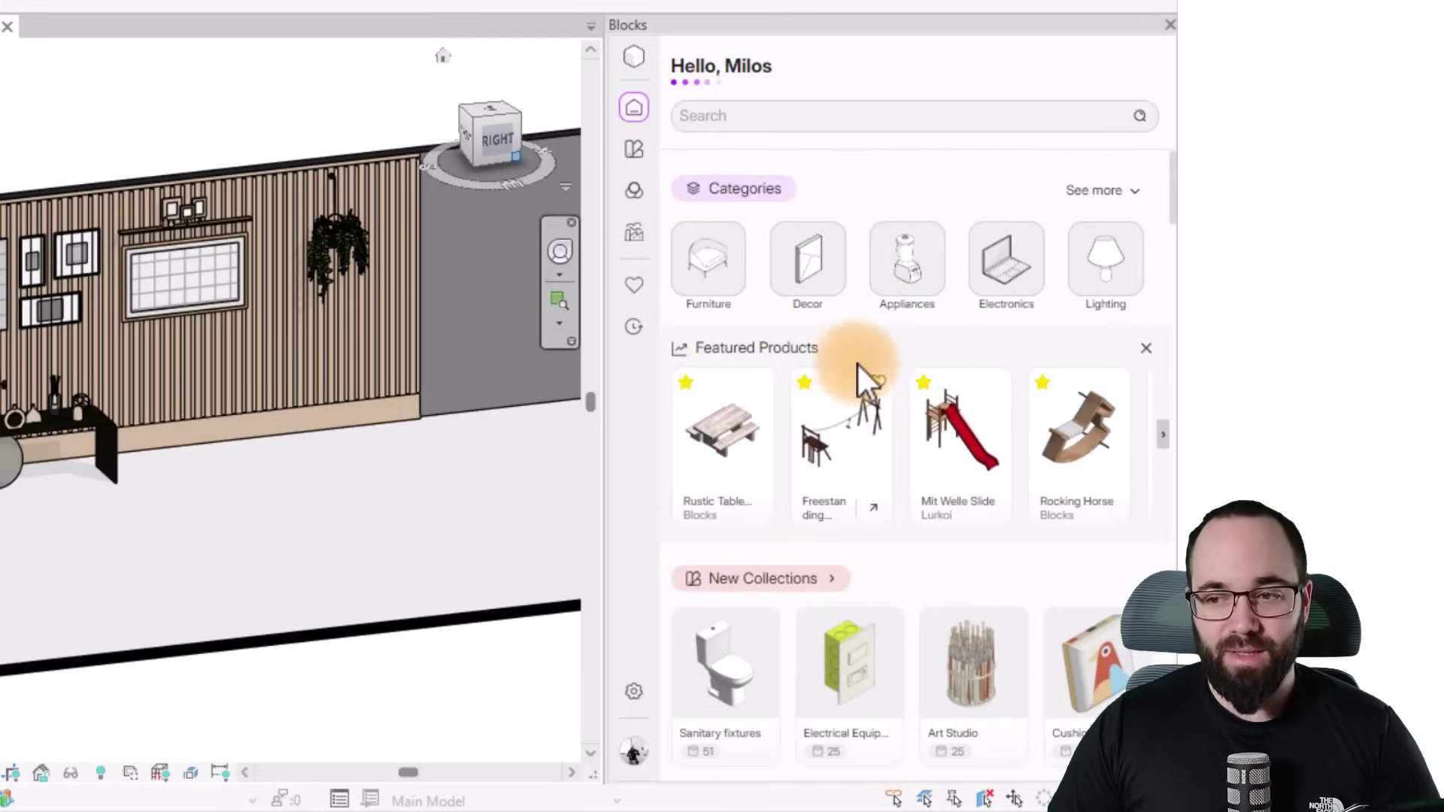
click(1102, 193)
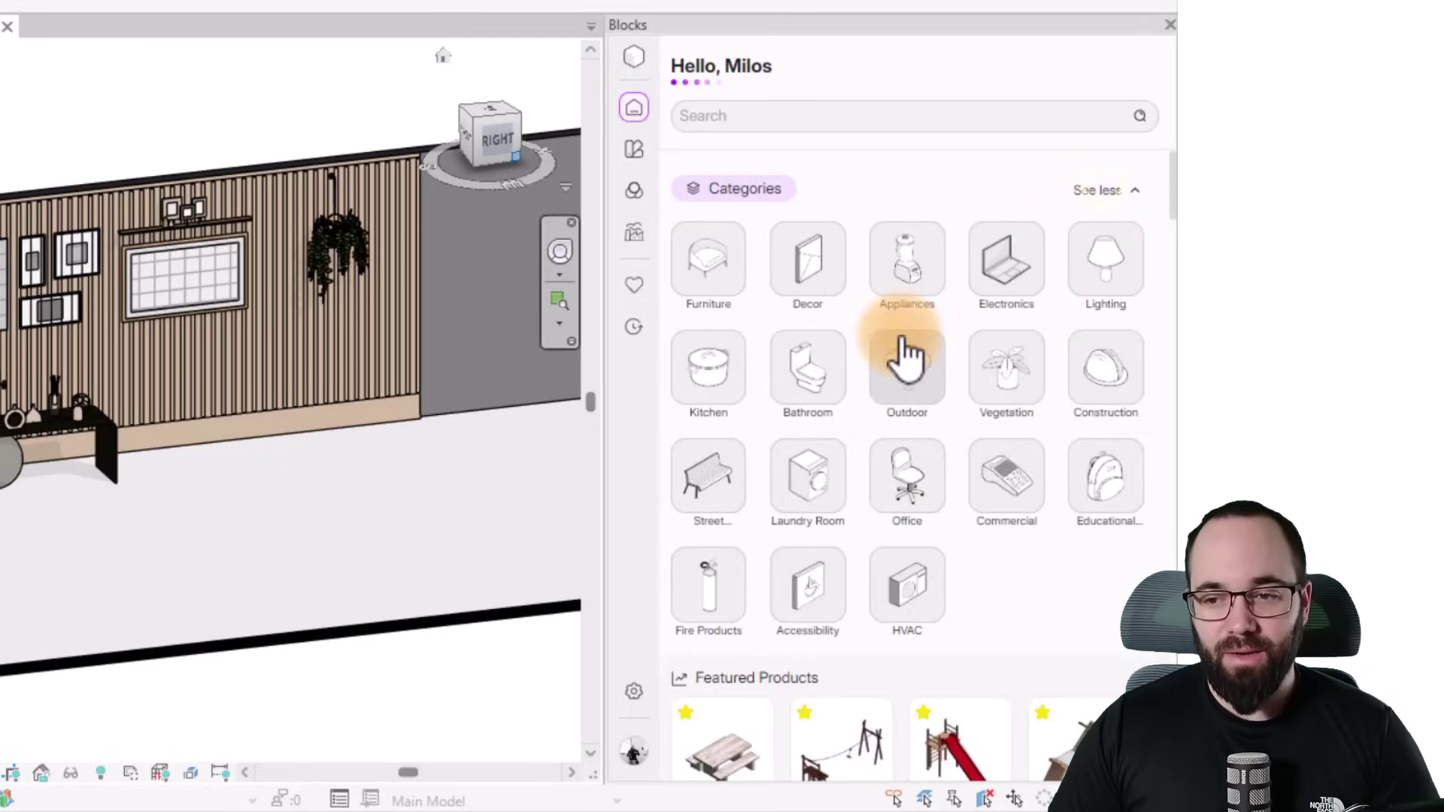
scroll(905, 352, down, 3)
scroll(906, 352, down, 5)
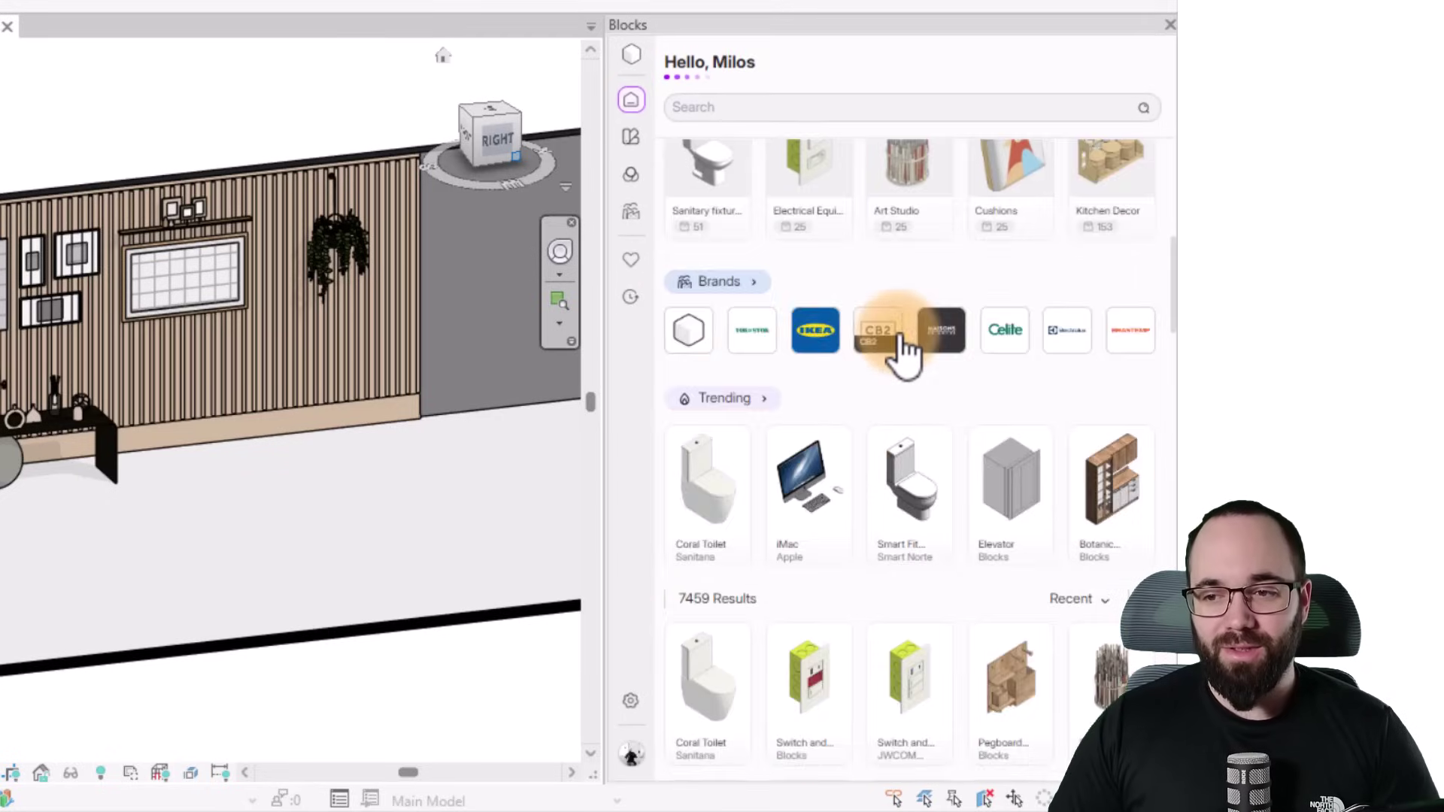
scroll(906, 354, up, 6)
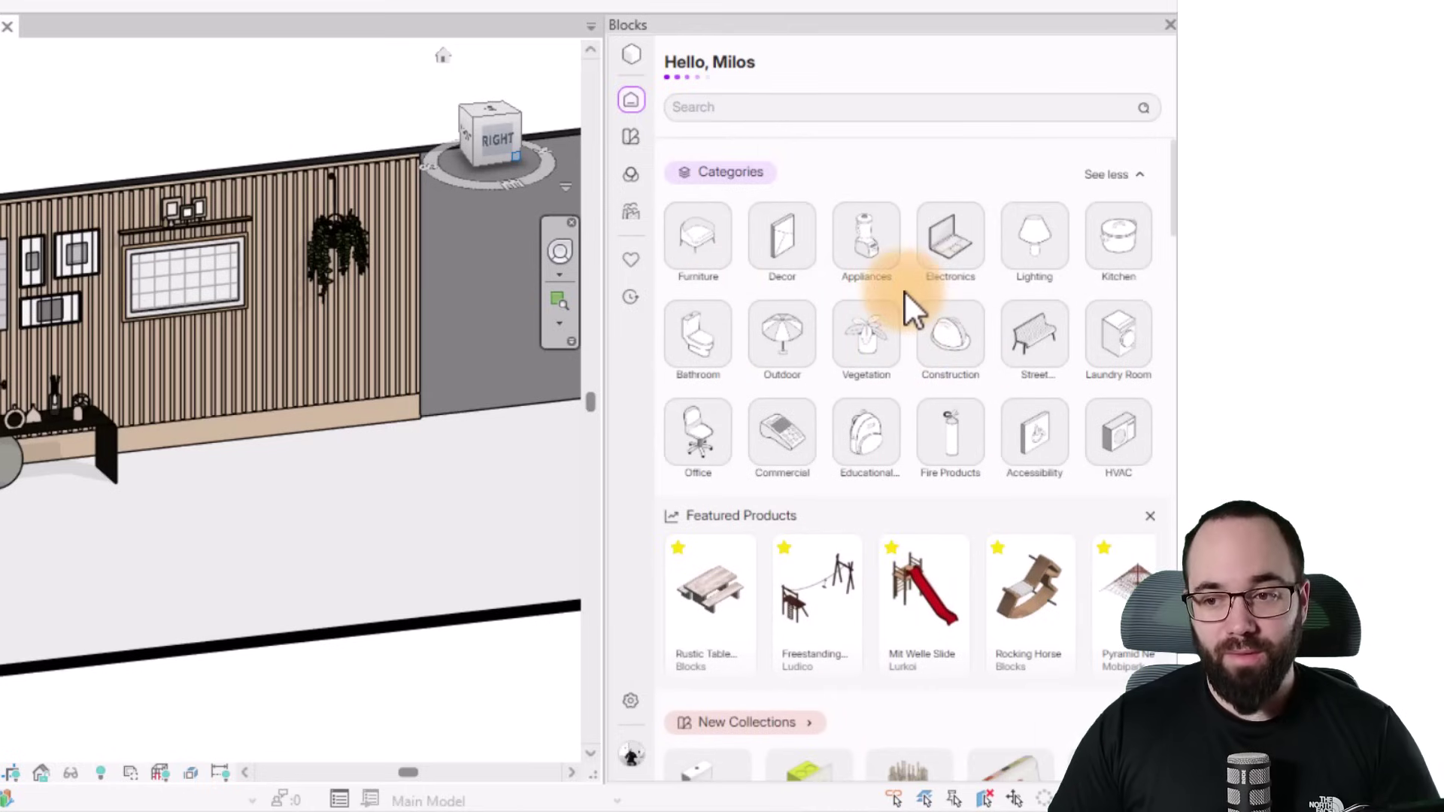
ctrl+scroll(904, 290, up, 1)
ctrl+scroll(910, 308, up, 3)
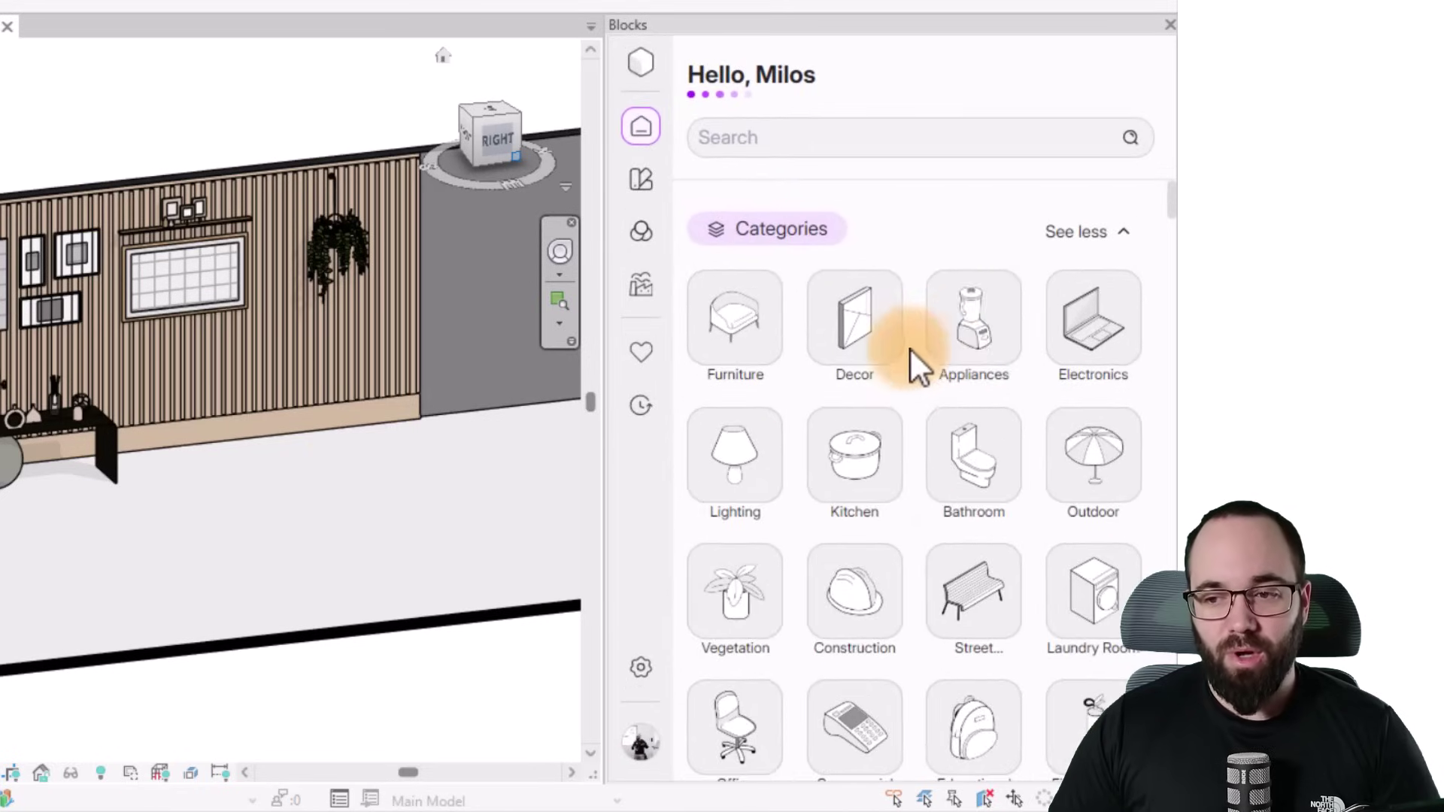
scroll(905, 349, down, 3)
scroll(906, 313, up, 6)
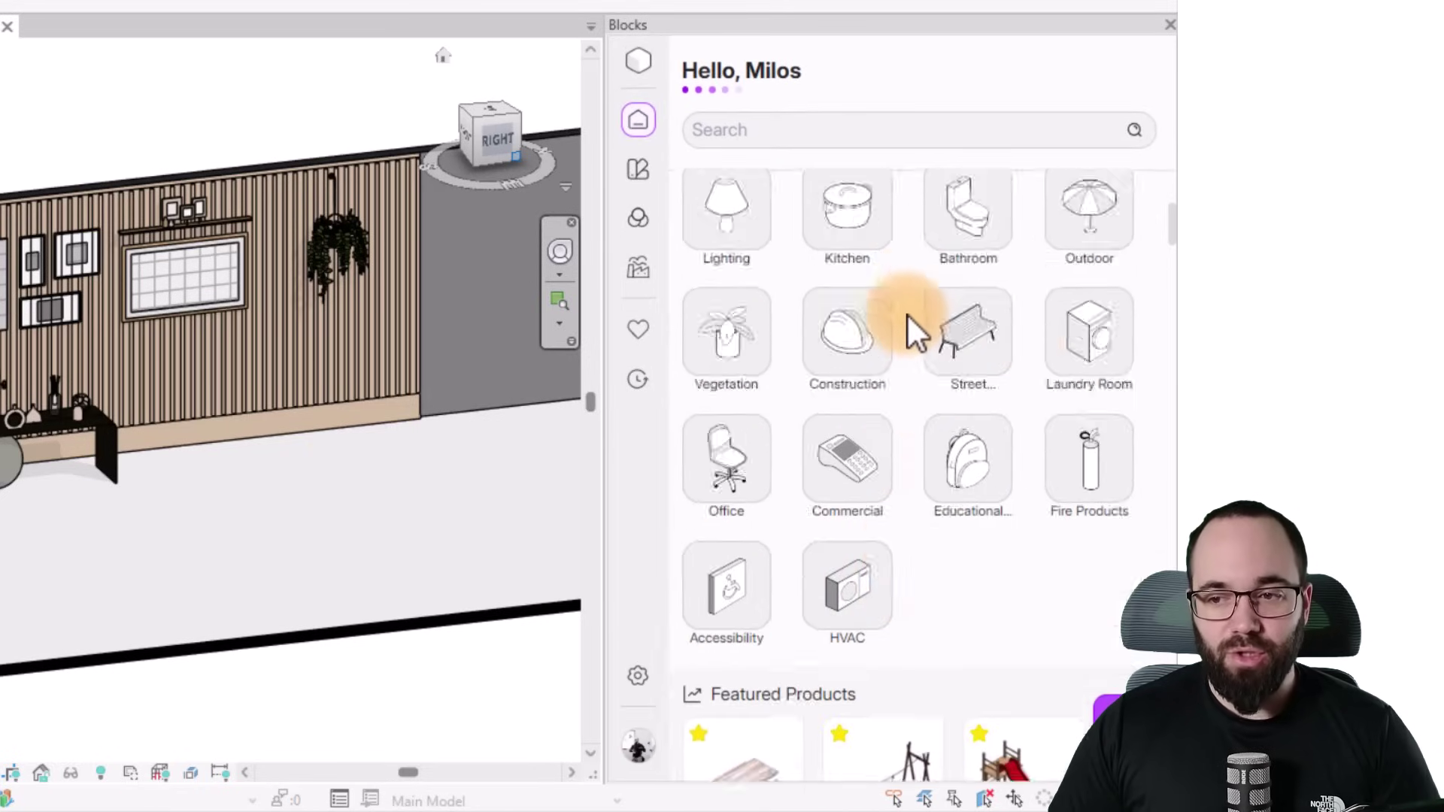
scroll(911, 313, down, 3)
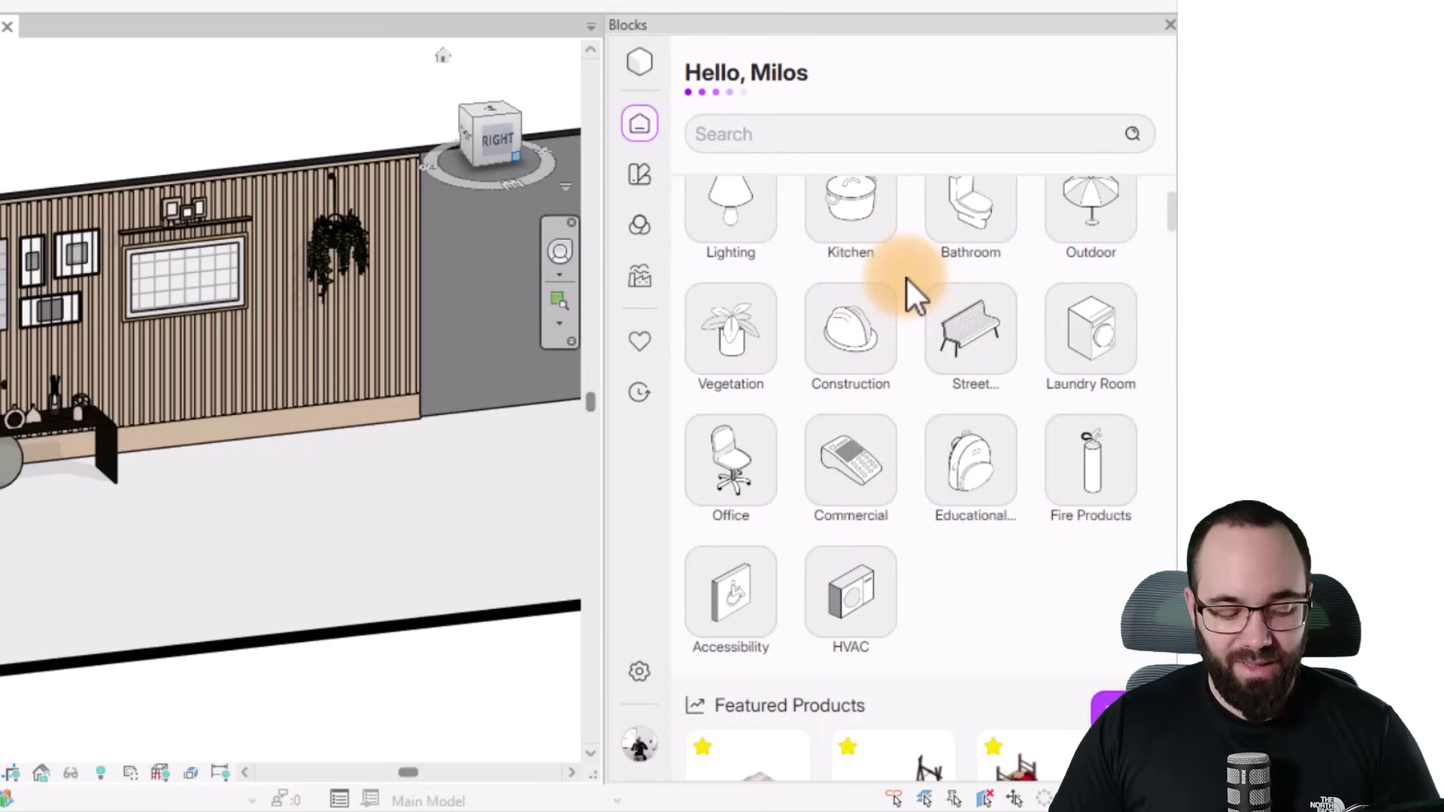
Ctrl+scroll to resize the Blocks panel contents.
key(ctrl)
scroll(909, 280, up, 3)
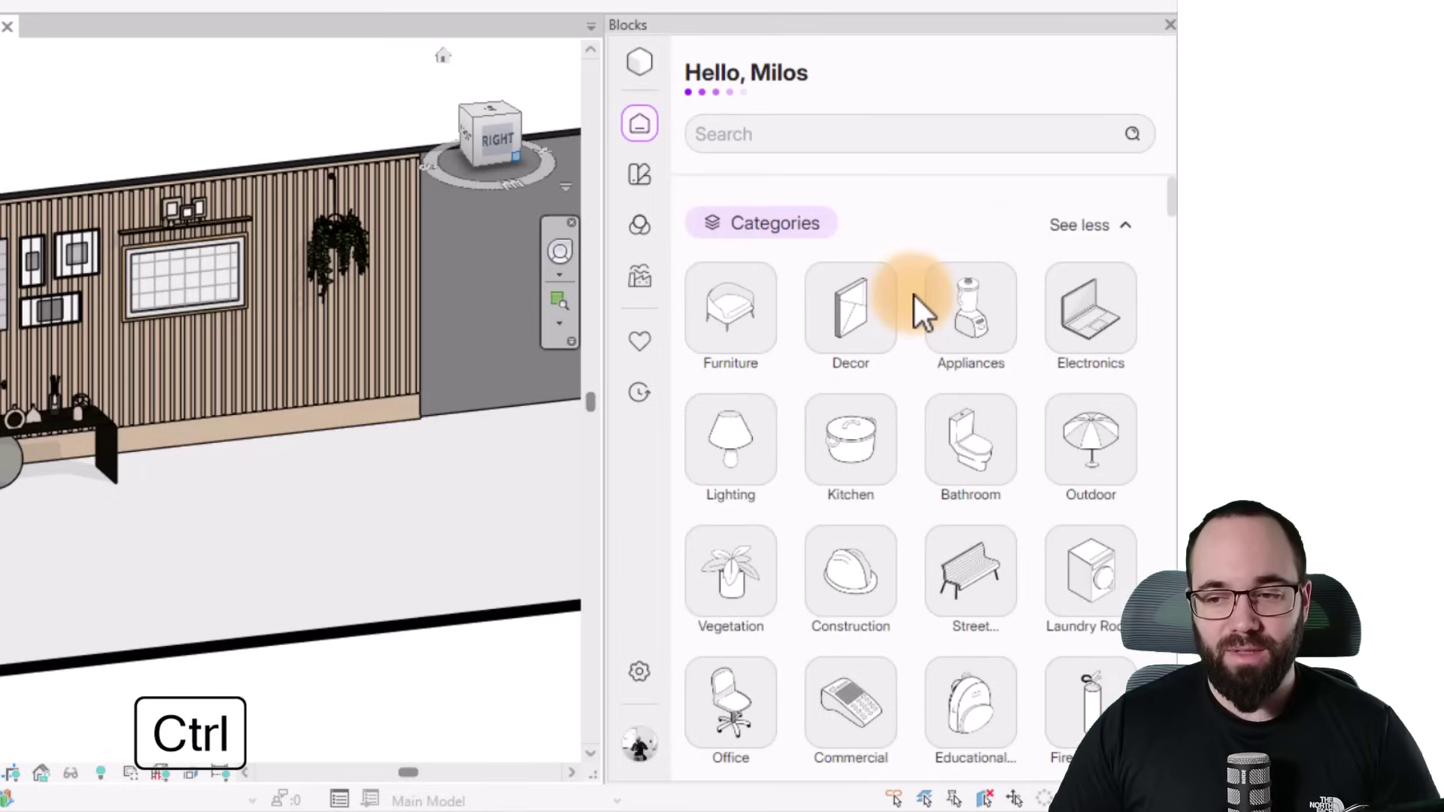
scroll(913, 293, down, 1)
ctrl+scroll(913, 293, up, 2)
ctrl+scroll(913, 294, down, 1)
scroll(910, 293, down, 1)
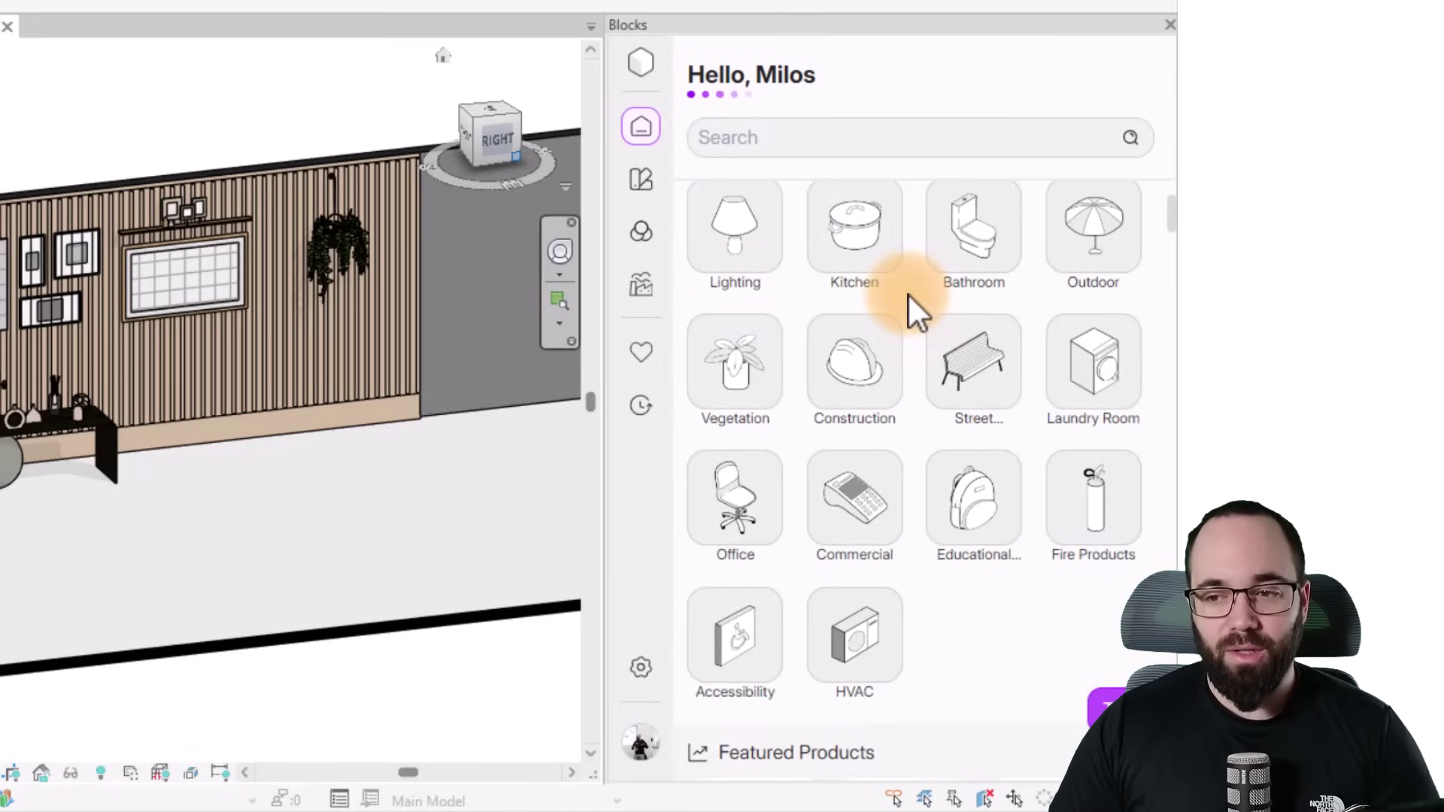
scroll(915, 292, up, 2)
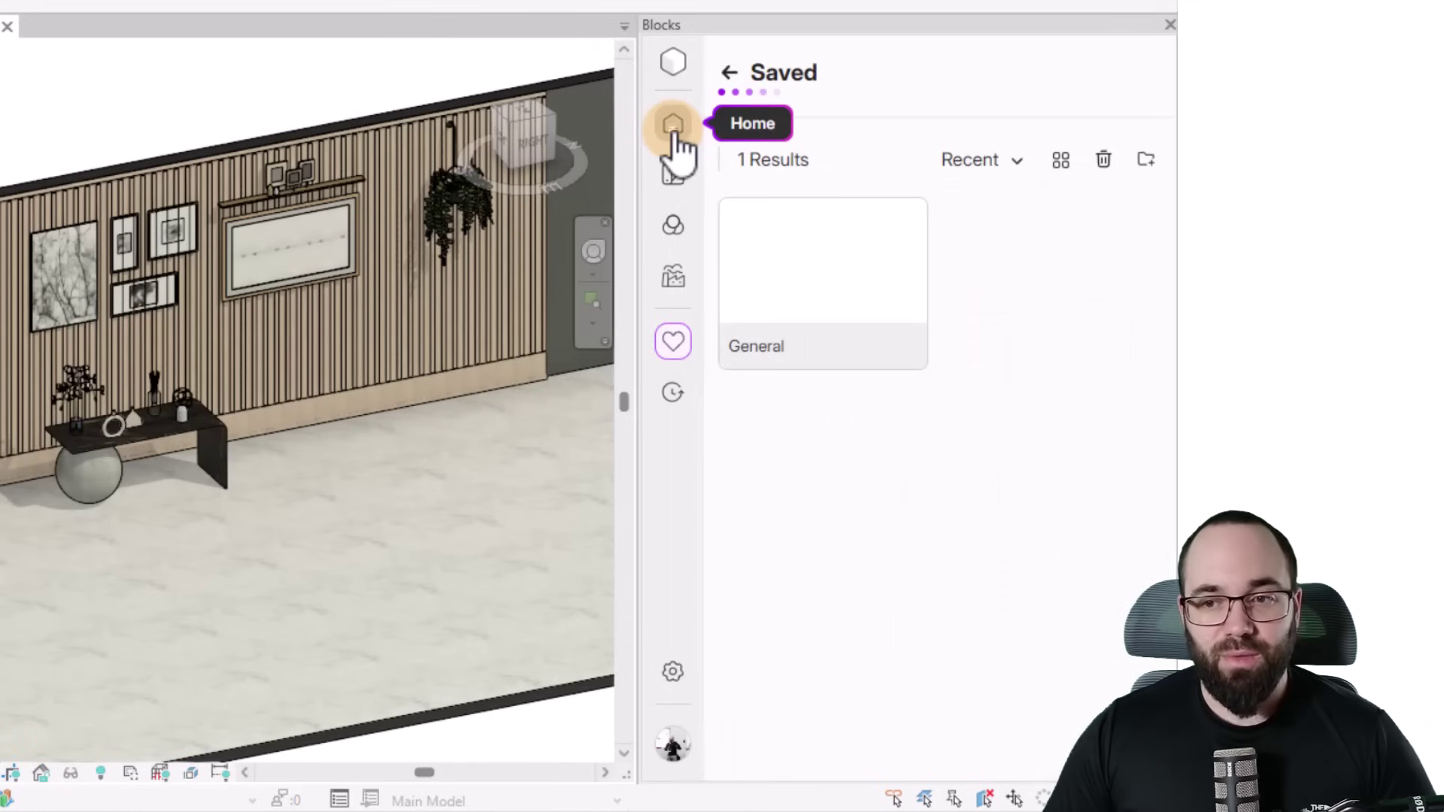
Return to Home and dismiss the Important Notice upgrade popup.
click(671, 137)
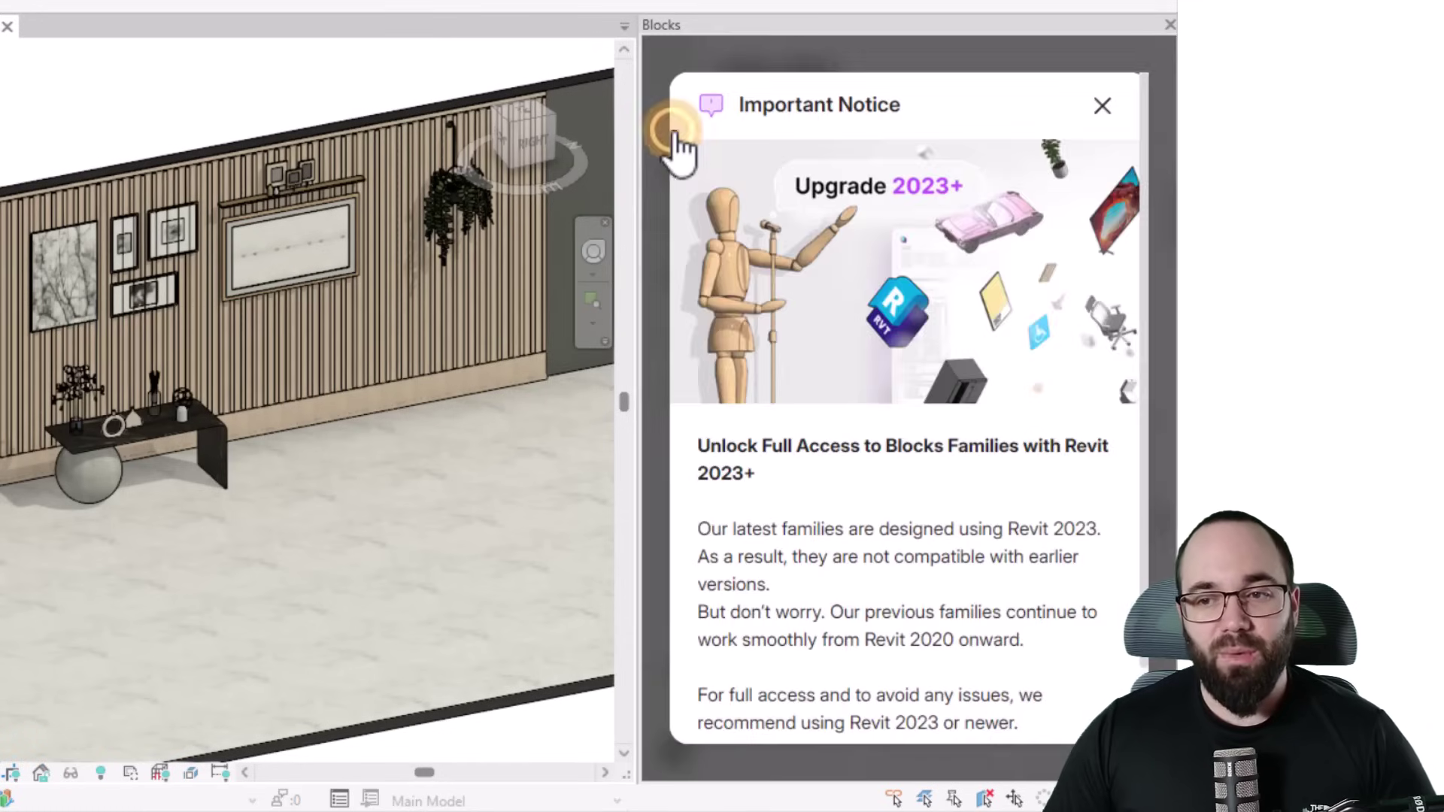
click(1103, 106)
click(855, 143)
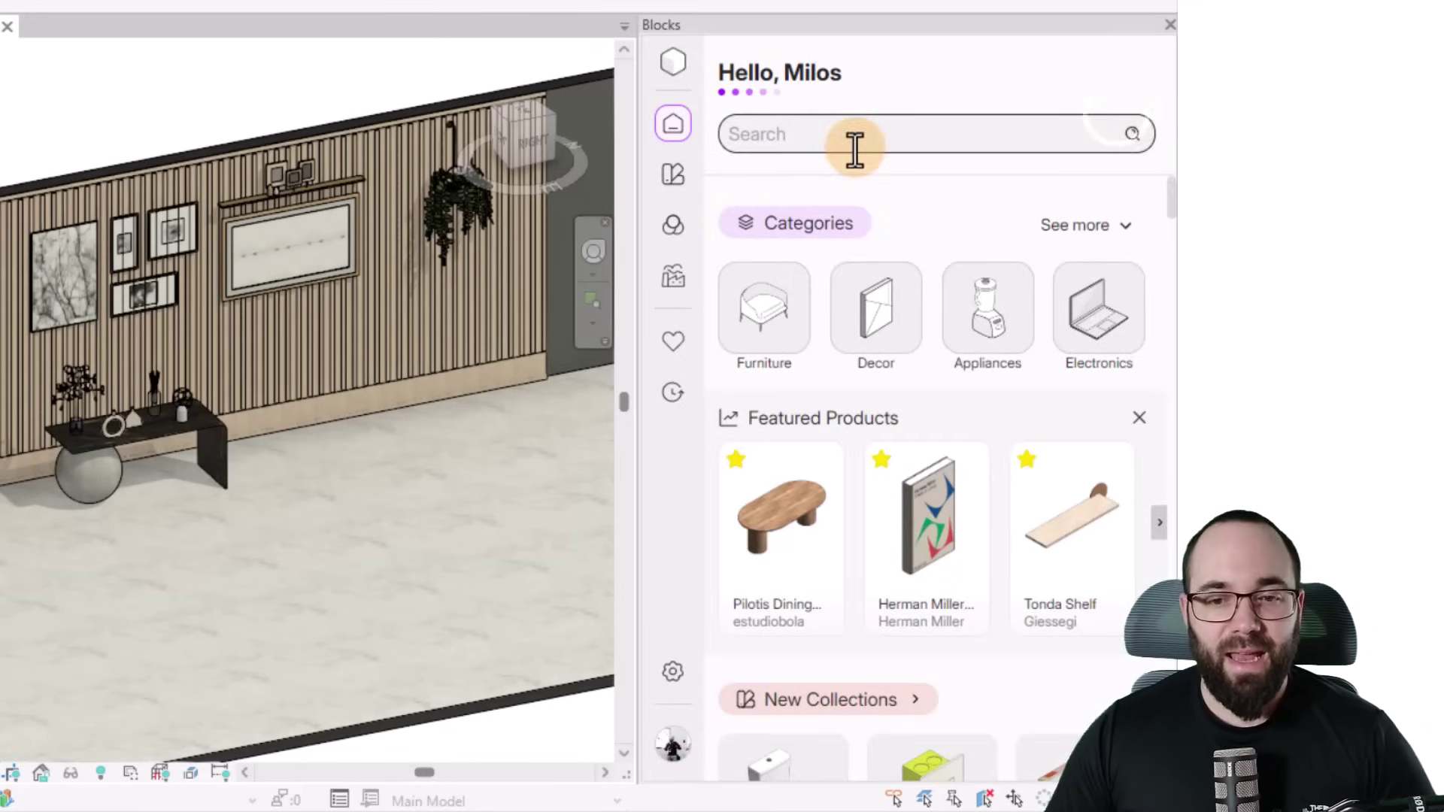
middle_drag(248, 589, 151, 589)
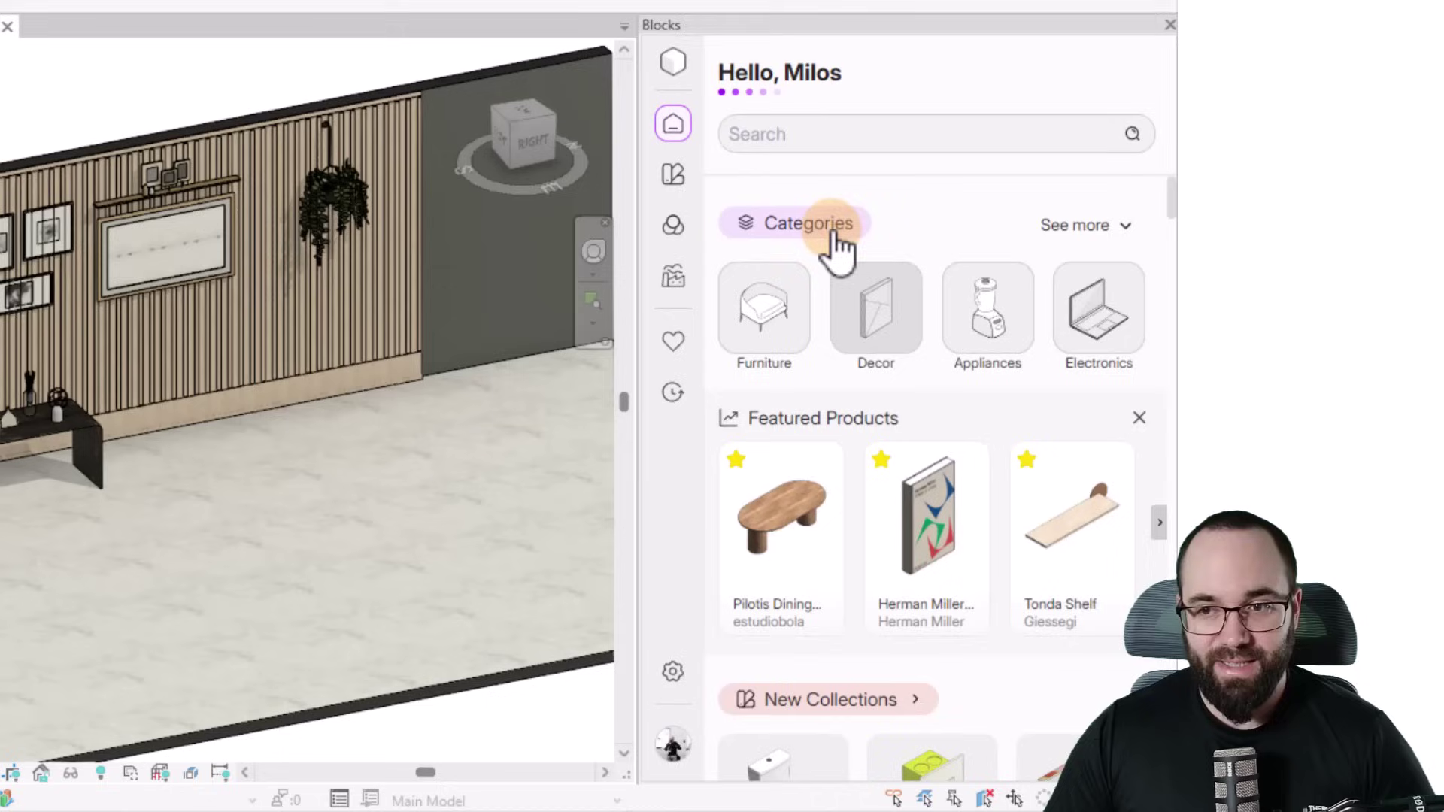
Search the Blocks library for 'sofa' and browse the results.
click(777, 143)
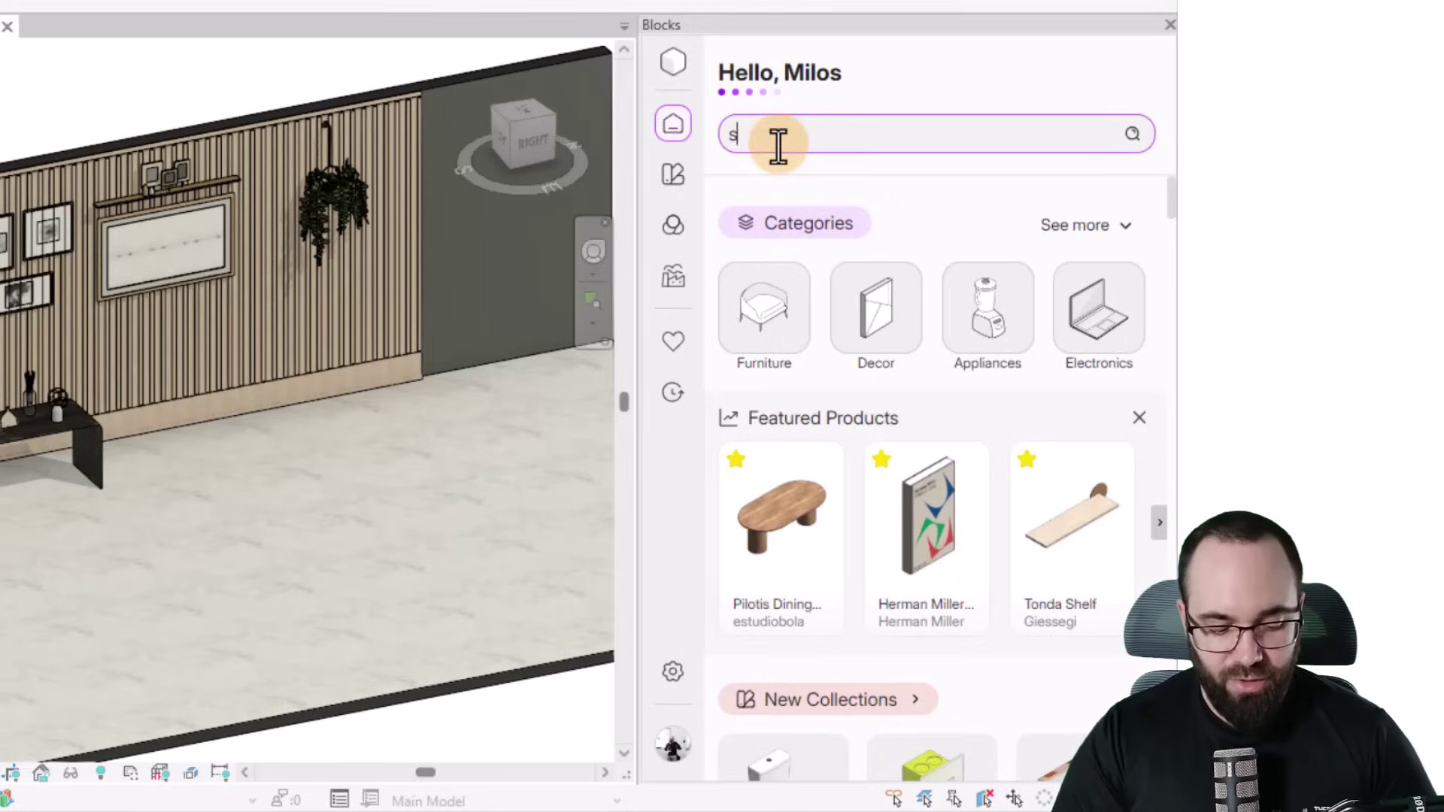
text(sofa)
key(Return)
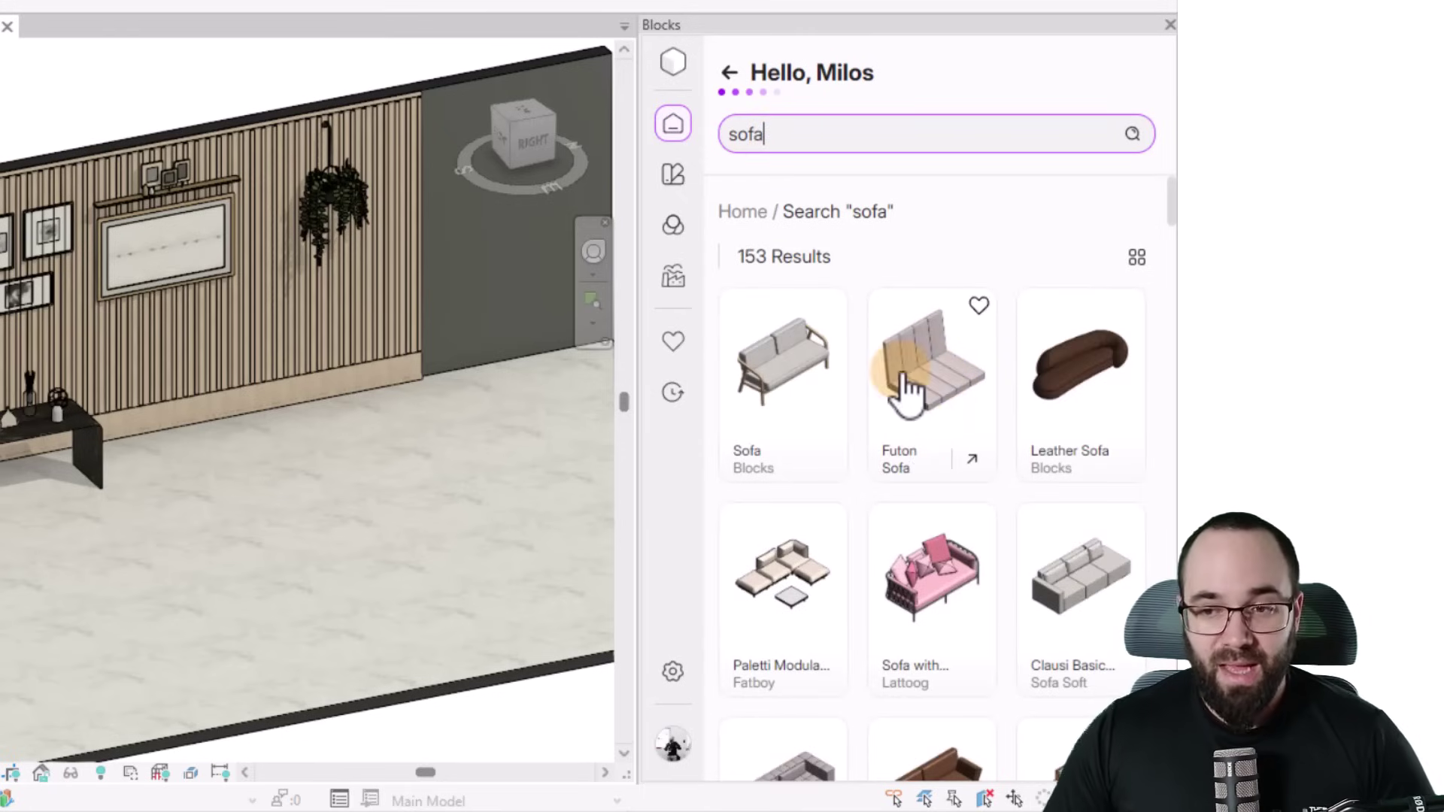
scroll(949, 466, down, 12)
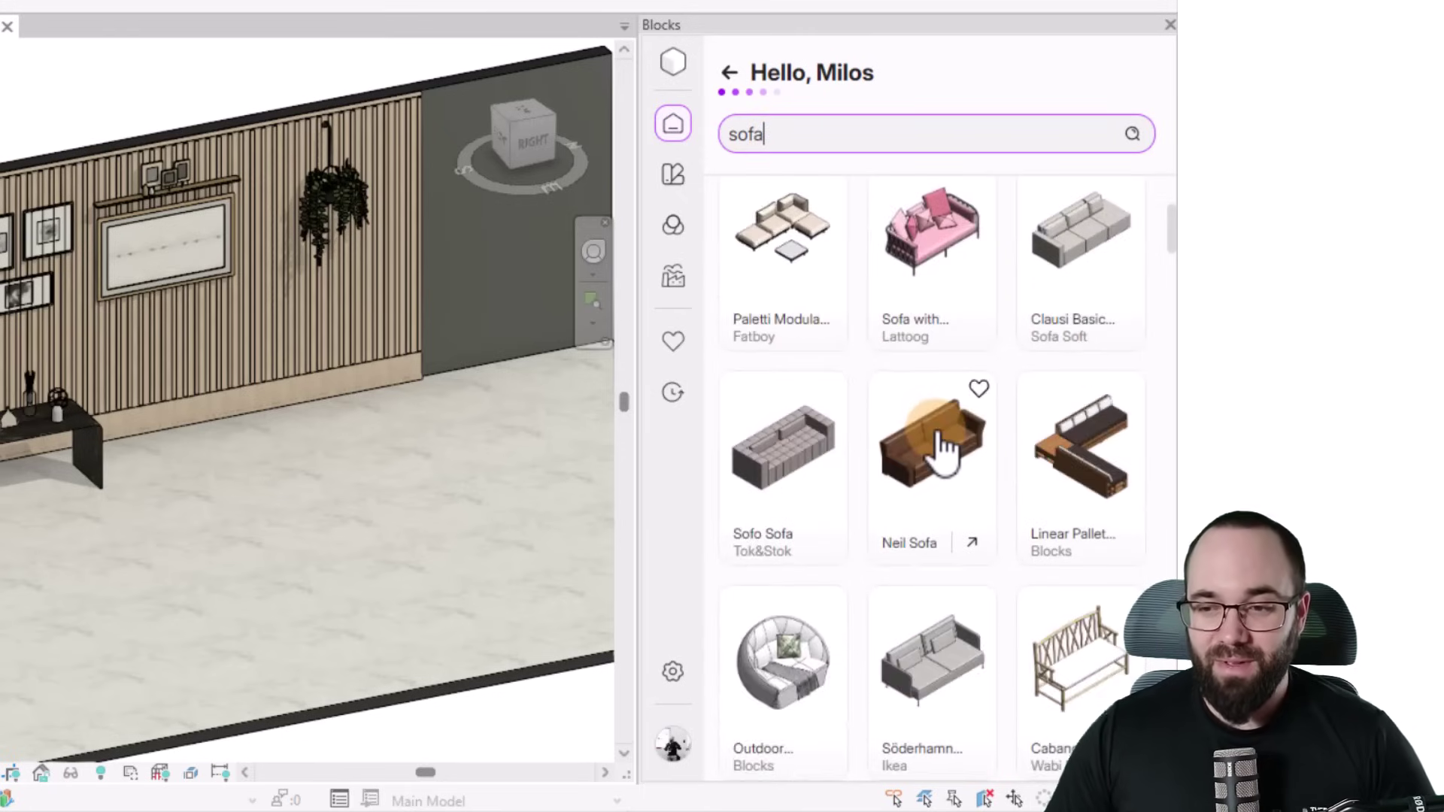
scroll(942, 444, down, 18)
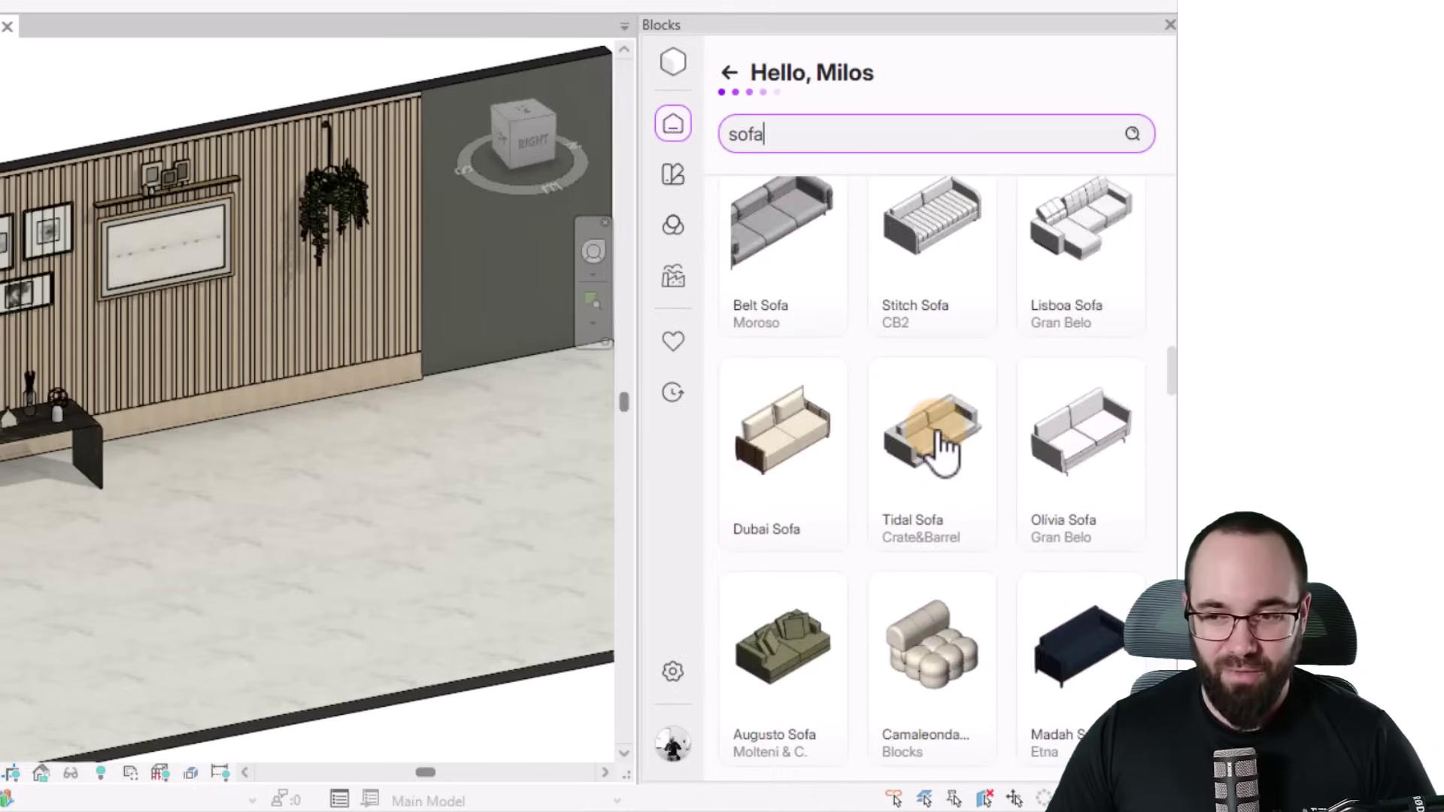
scroll(912, 421, down, 3)
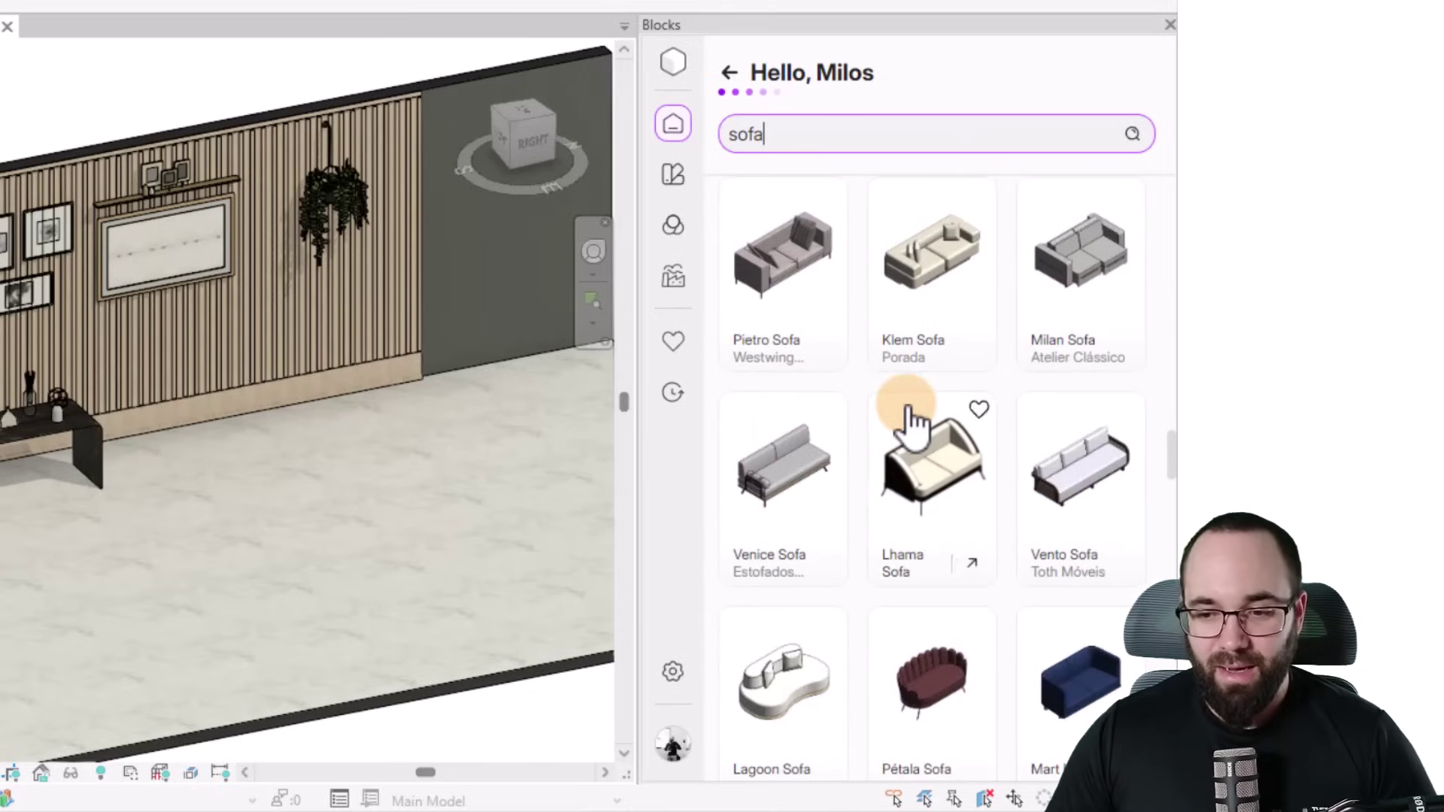
scroll(912, 418, up, 9)
scroll(912, 451, up, 3)
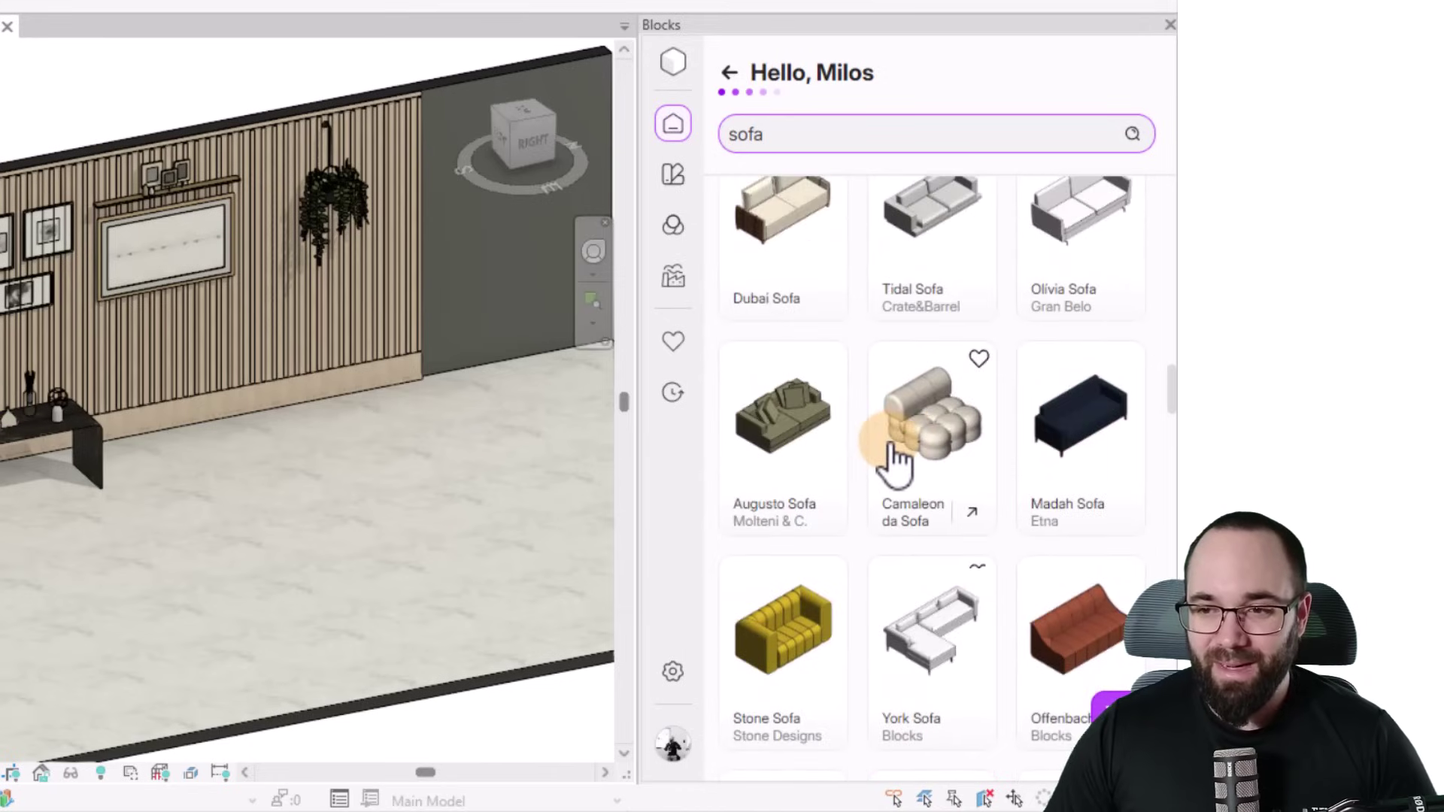
scroll(895, 461, up, 18)
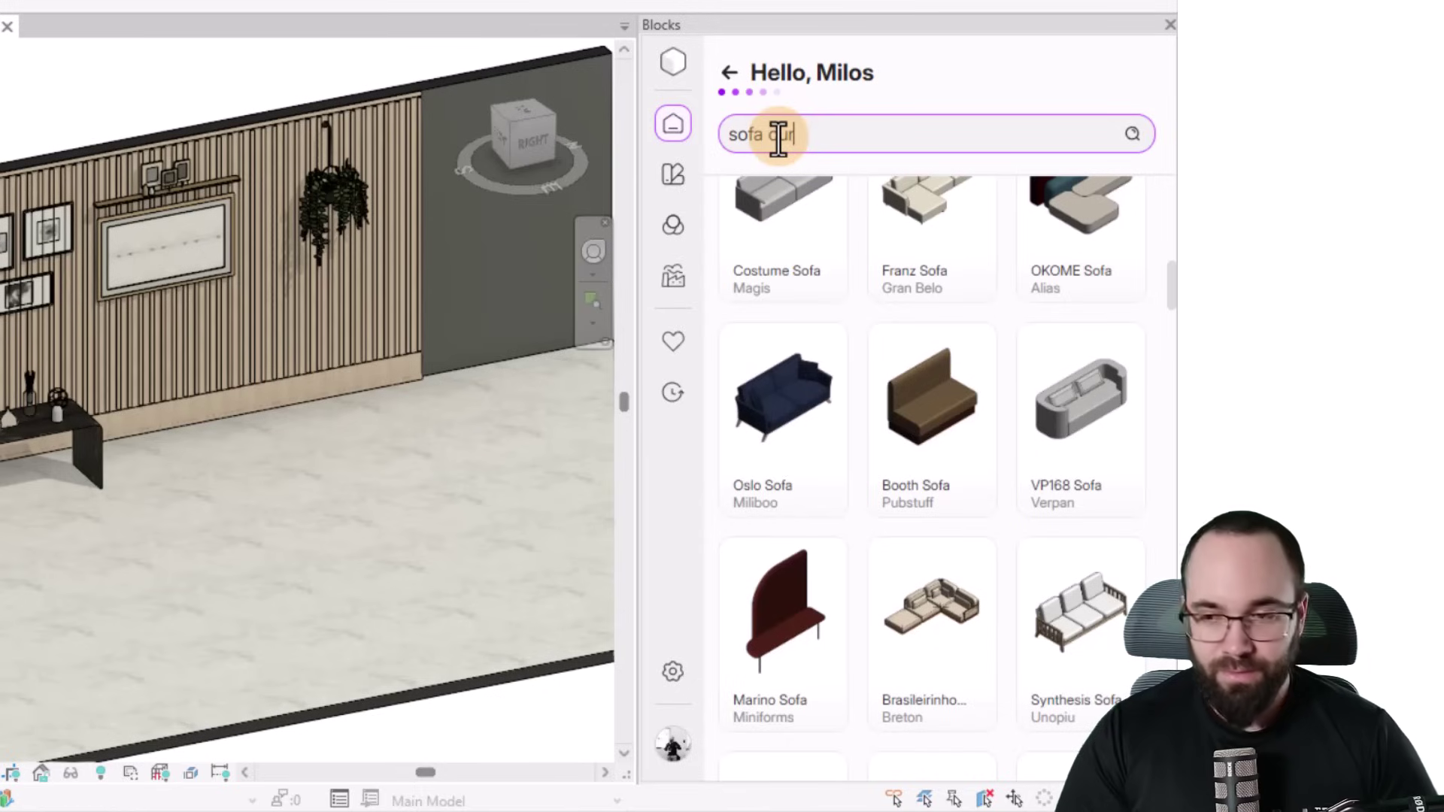
Refine the search to 'sofa curved', giving 227 results.
key(Return)
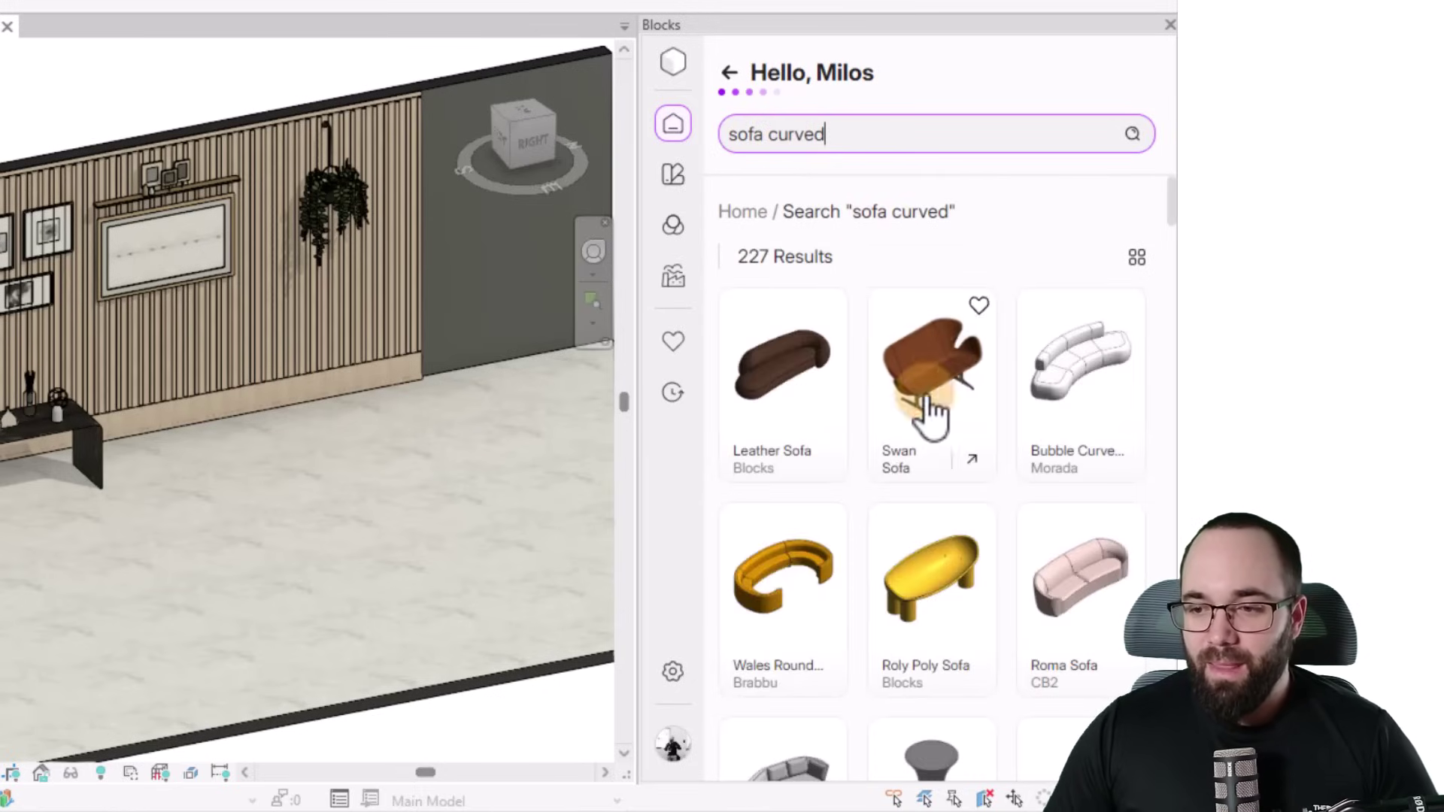
scroll(931, 410, down, 3)
scroll(931, 410, up, 3)
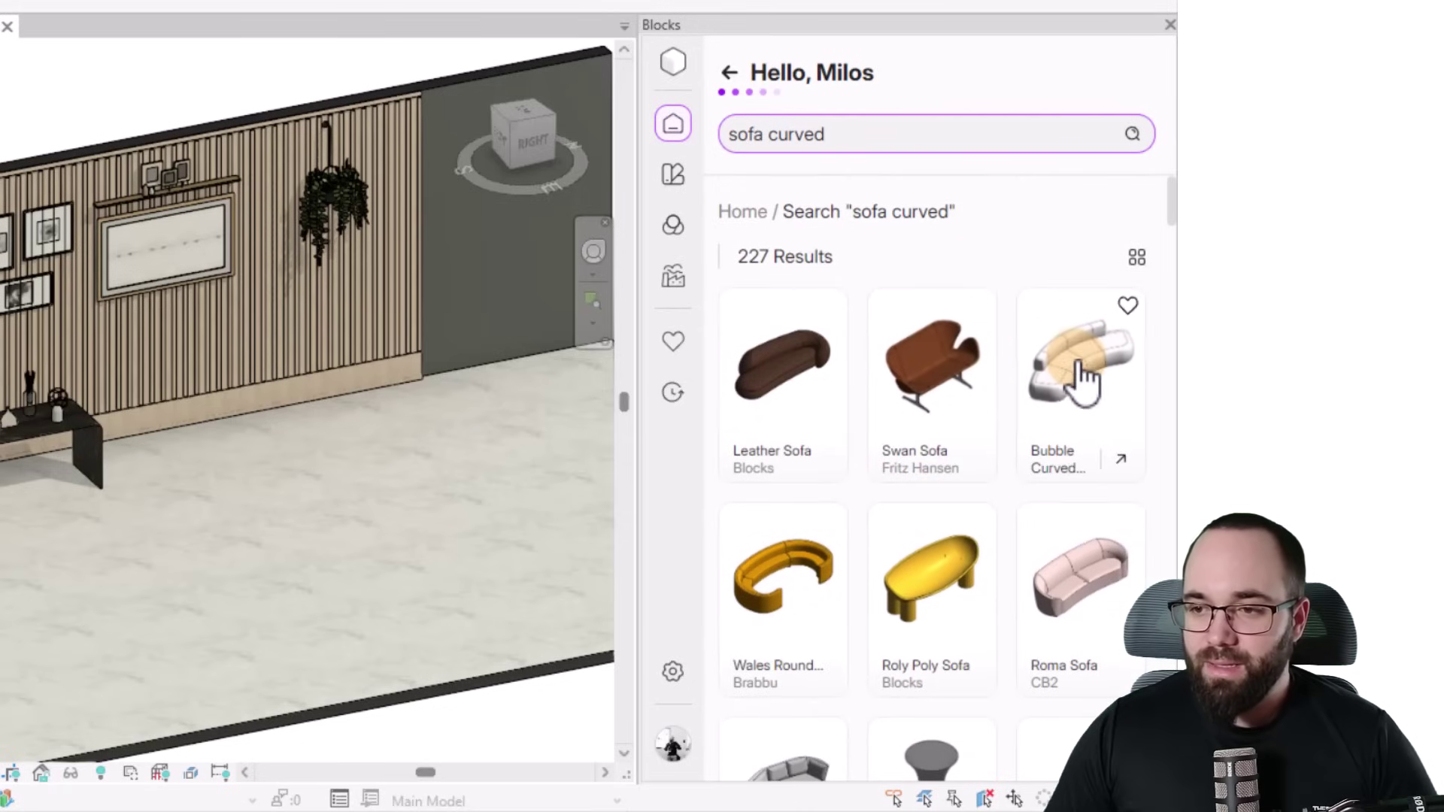
Place a Bubble Curved sofa on the room floor in front of the slatted wall.
click(1081, 387)
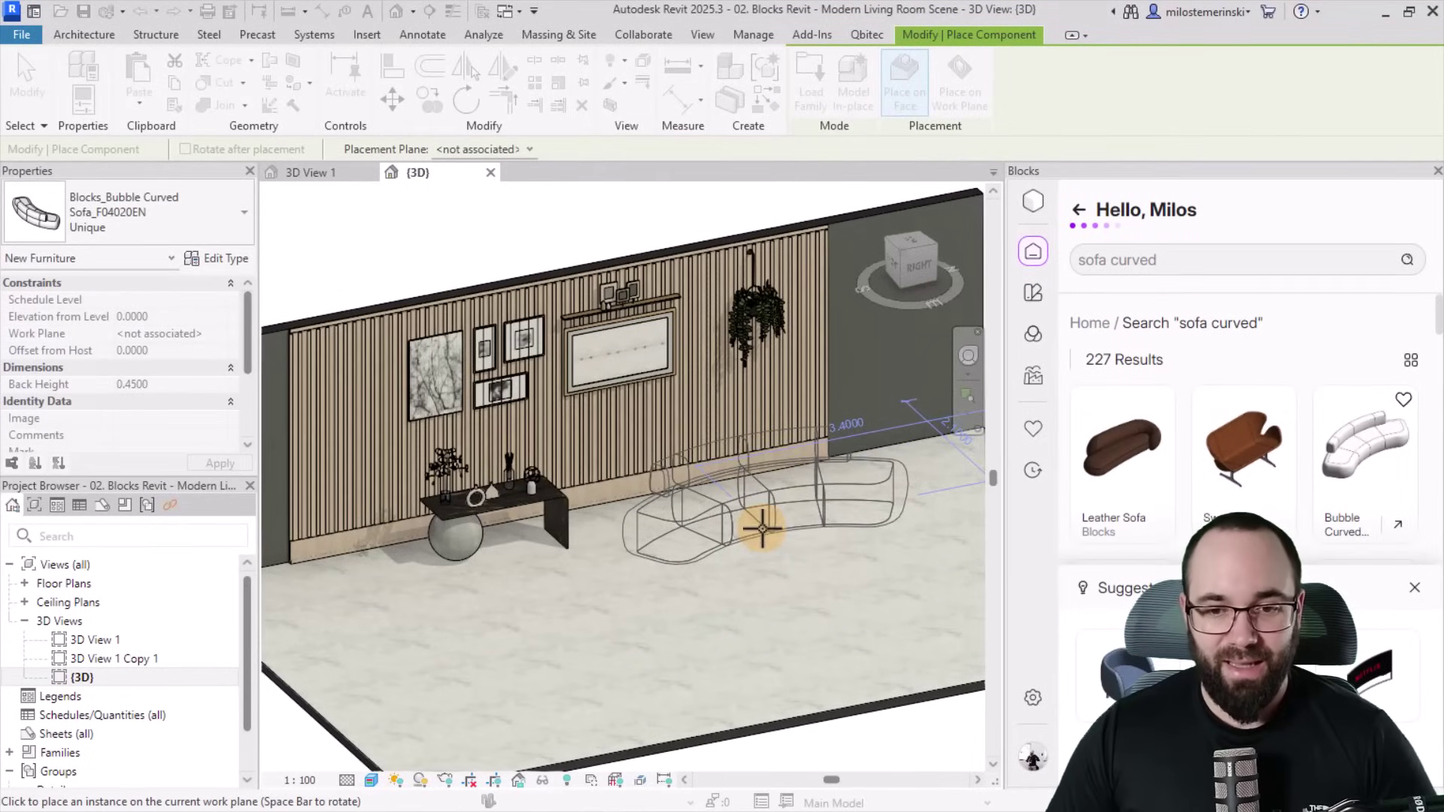
click(765, 520)
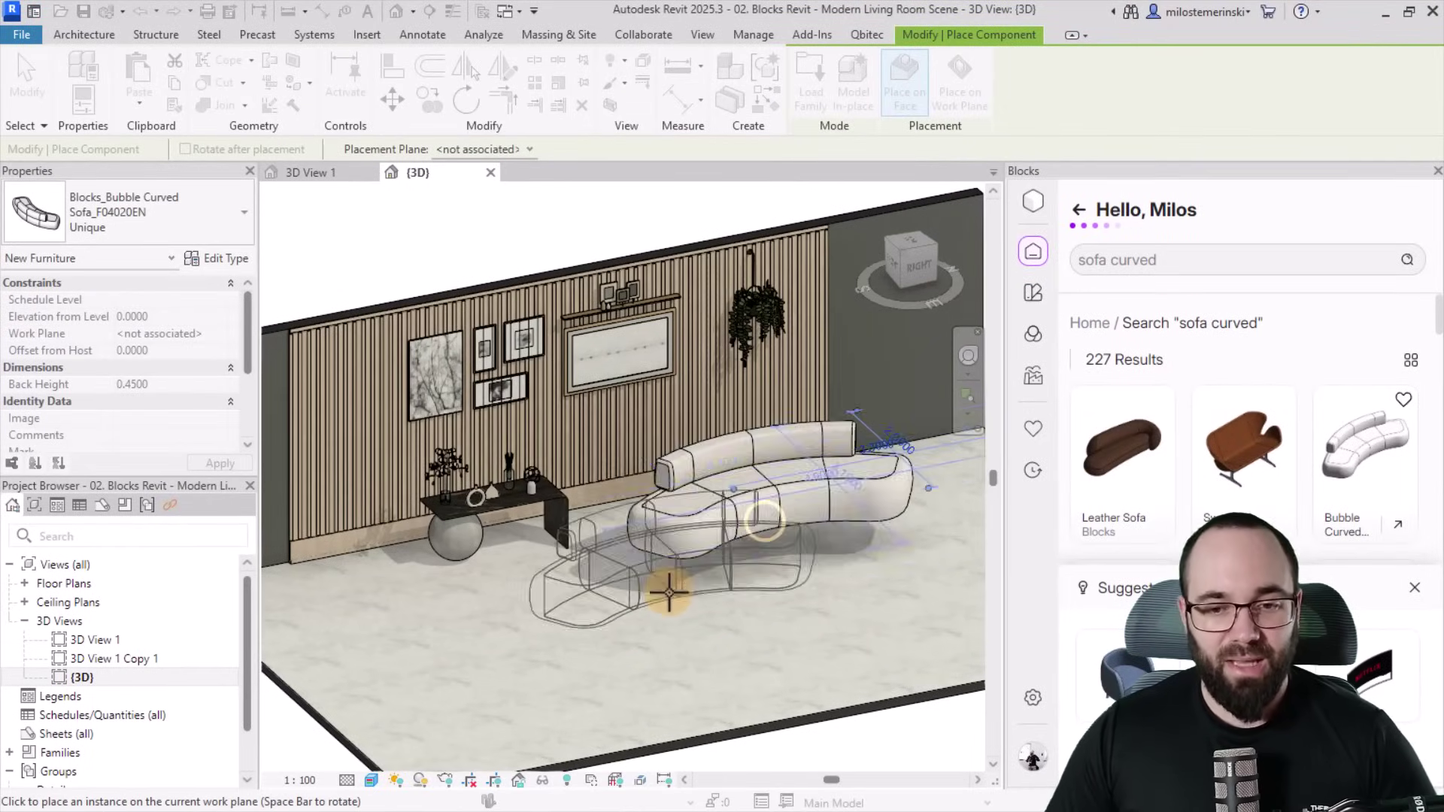
scroll(662, 586, down, 3)
key(Escape)
key(Escape)
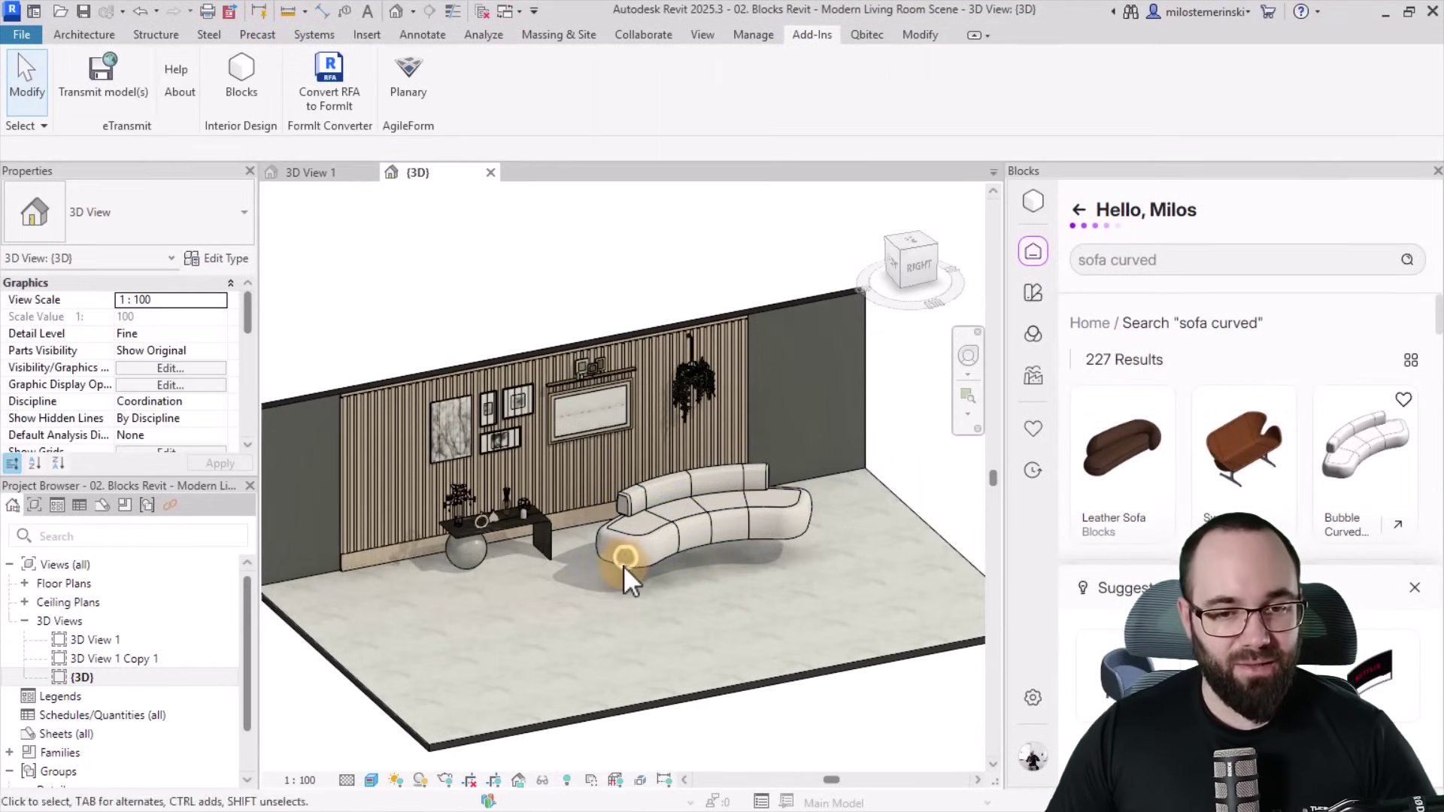
Set the placed sofa's Schedule Level to Level 1 in Properties.
click(624, 566)
shift+middle_drag(713, 606, 258, 484)
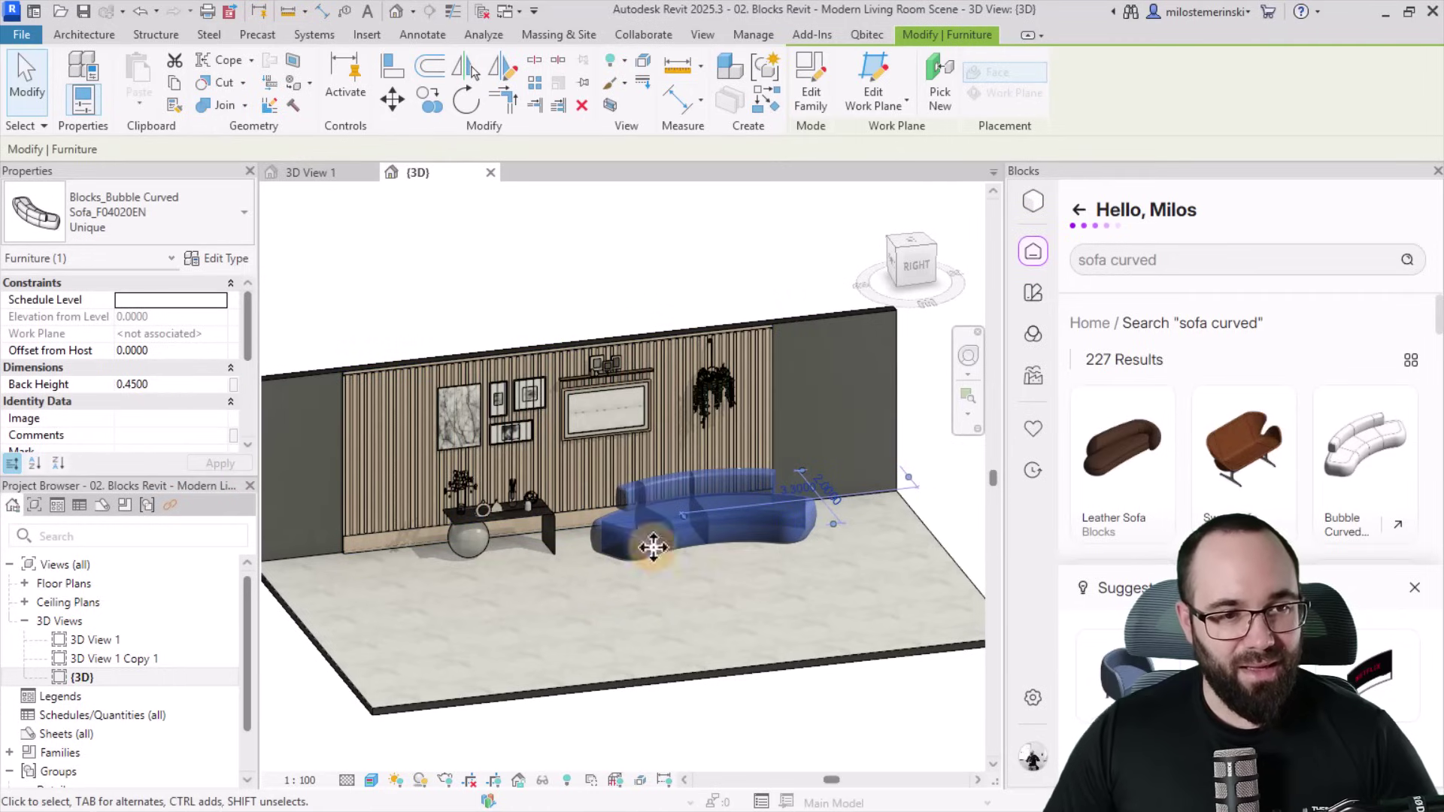
shift+middle_drag(662, 527, 664, 526)
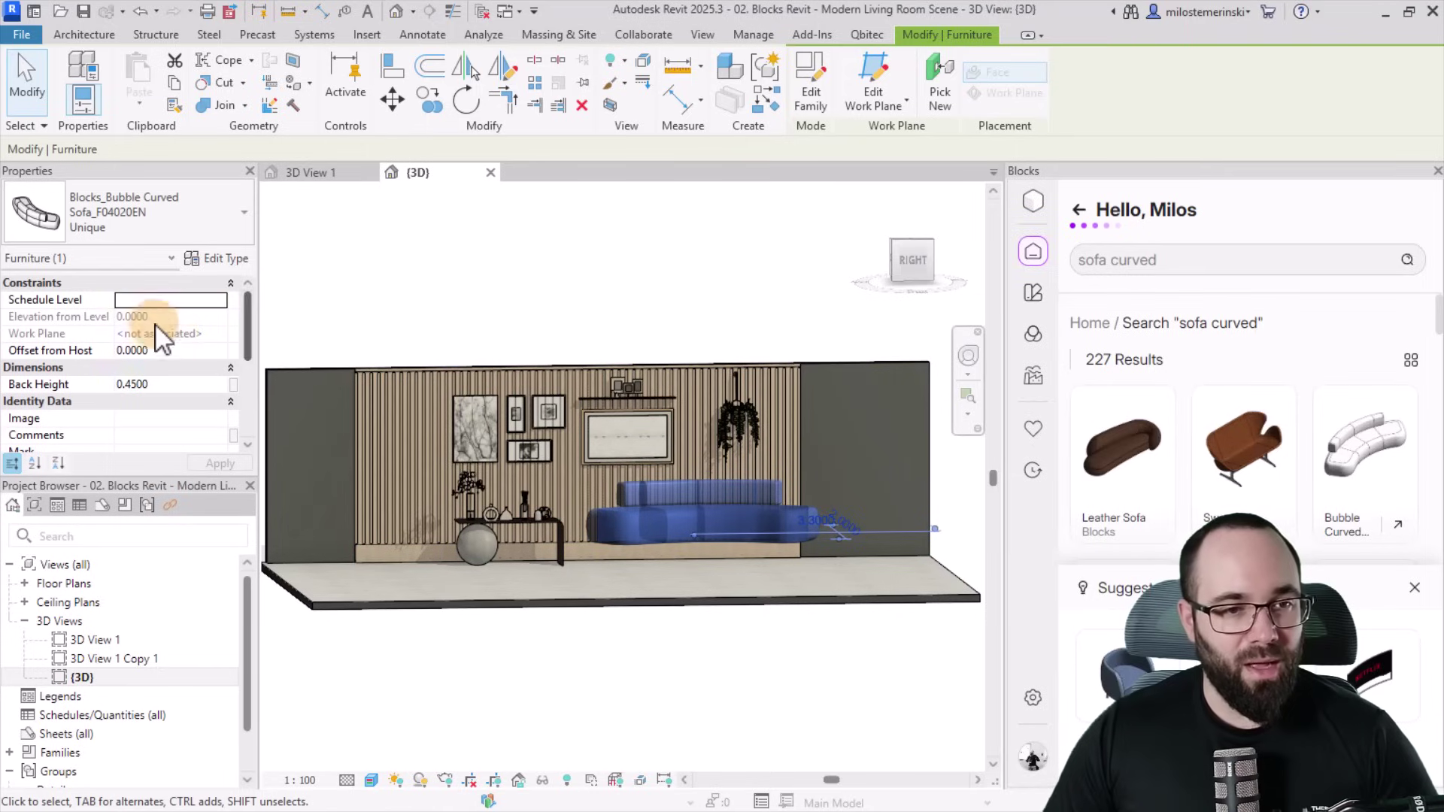
click(220, 300)
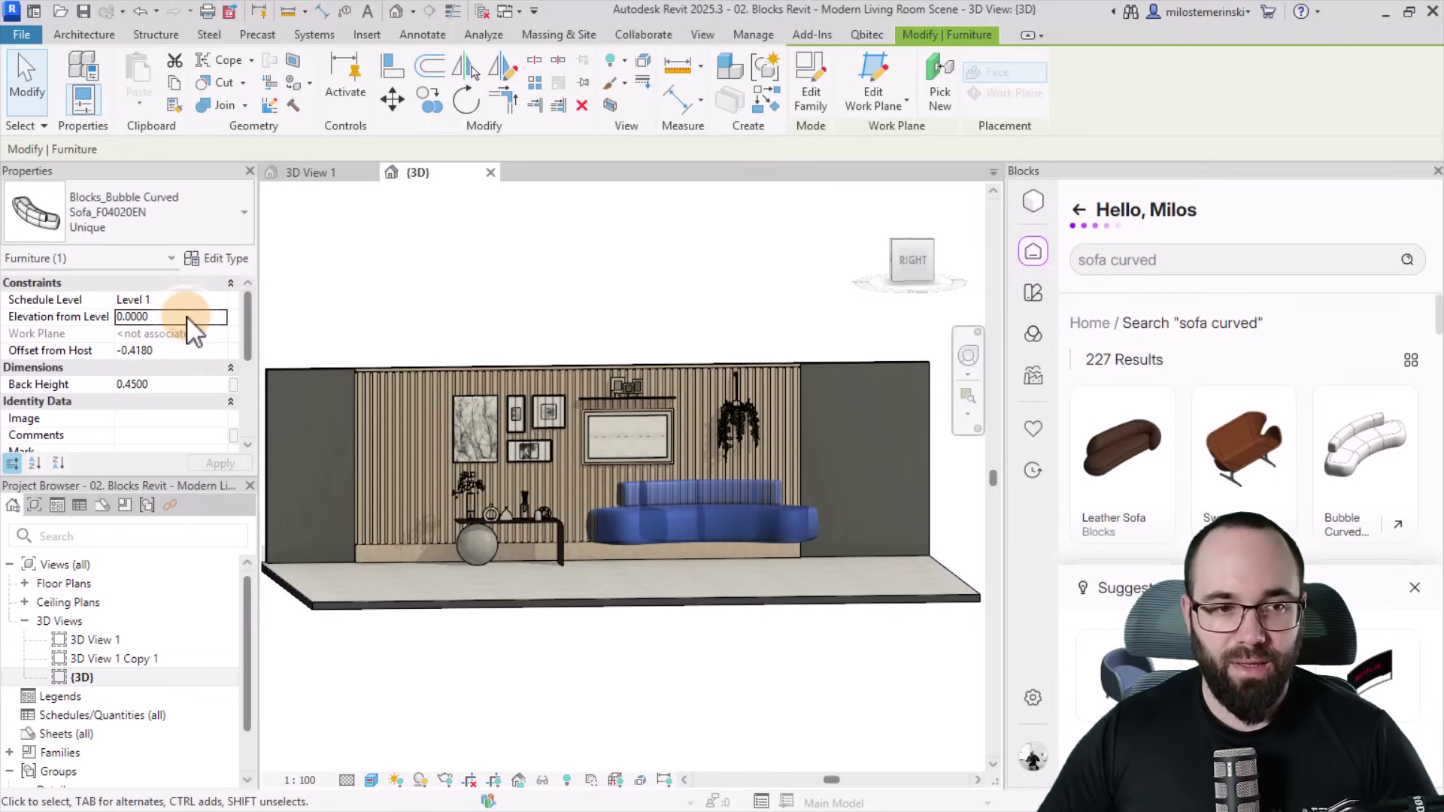
shift+middle_drag(753, 574, 544, 199)
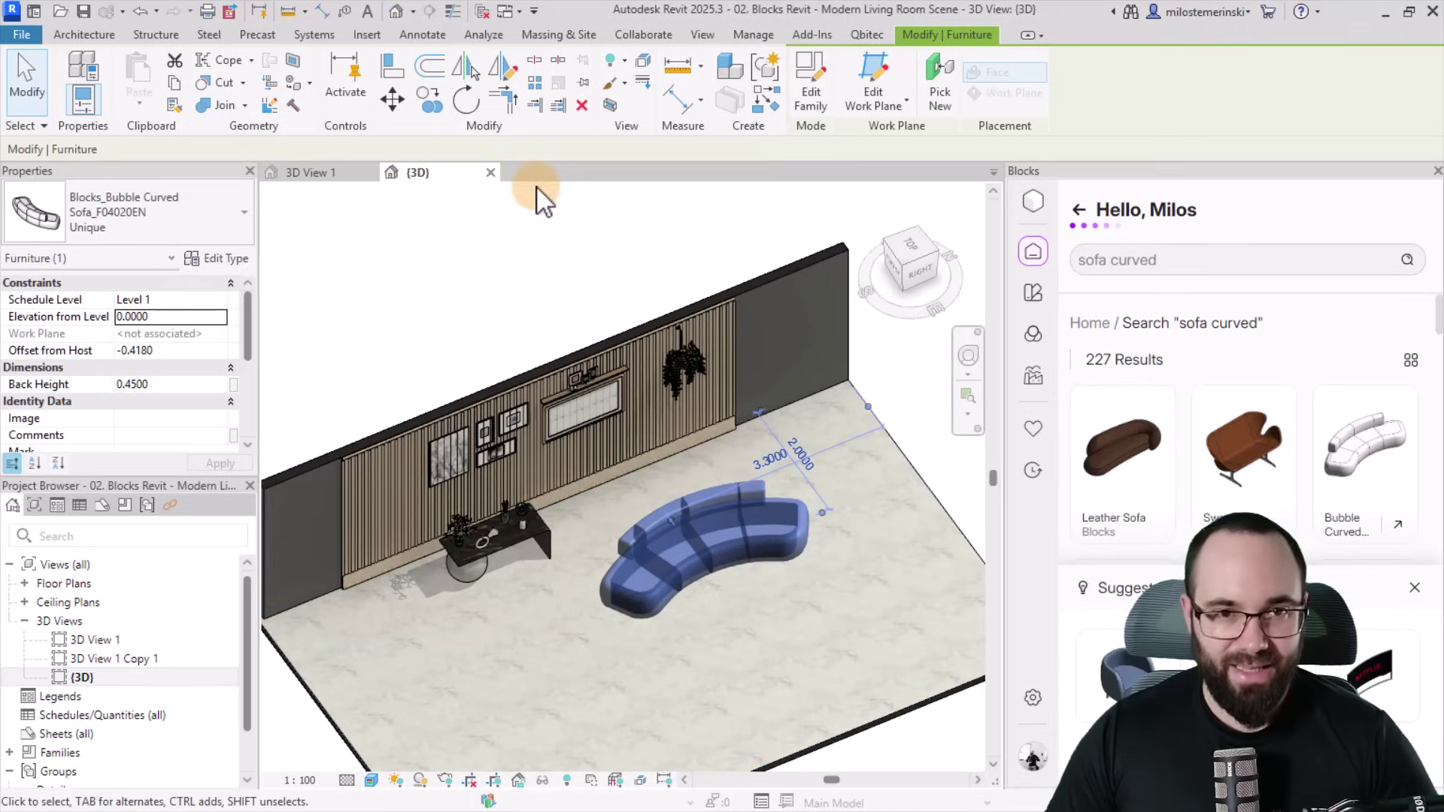
Rotate the selected curved sofa about 15° around its centre.
click(479, 103)
click(836, 439)
click(906, 557)
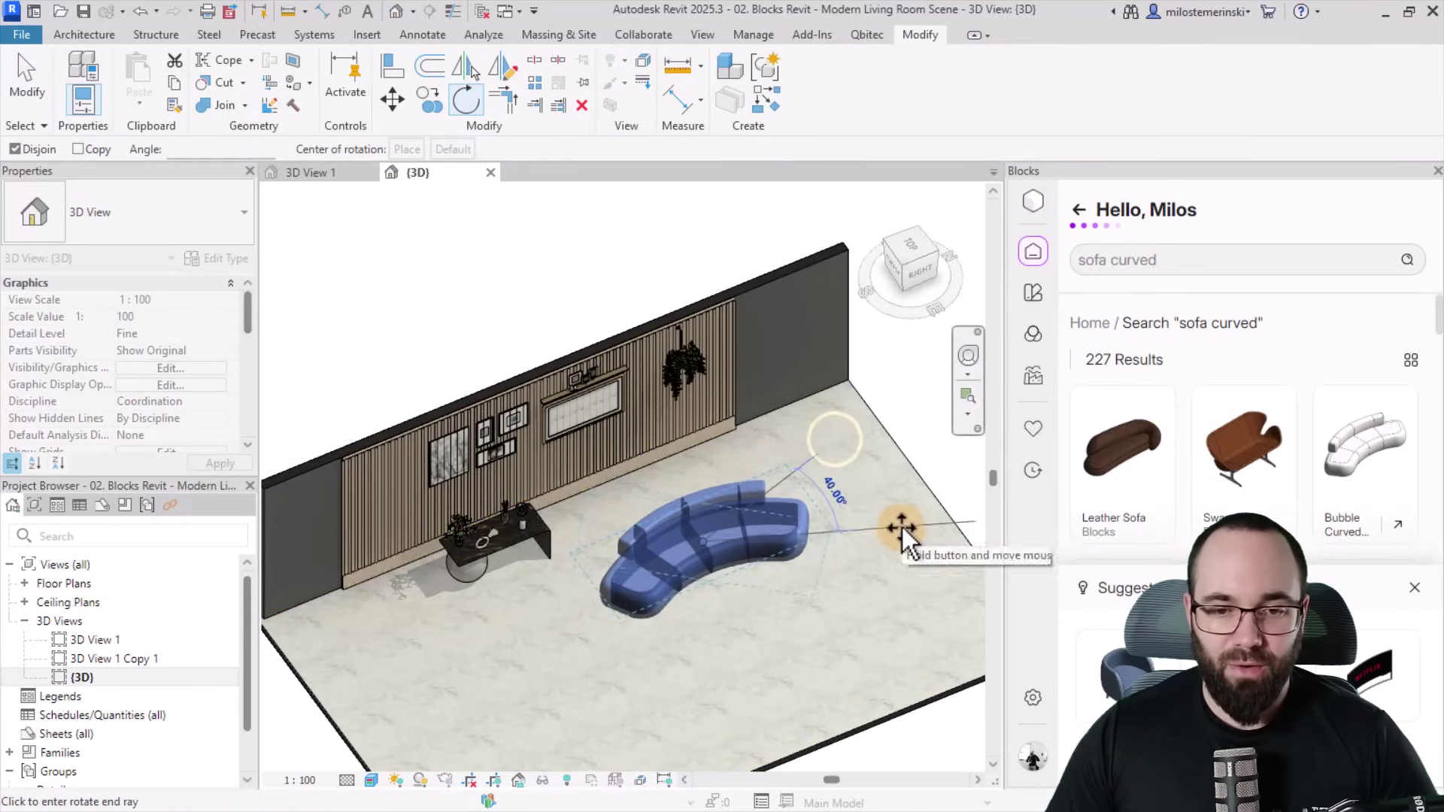
click(894, 514)
Move the sofa closer to the slatted wall, then orbit the view around it.
drag(658, 518, 649, 516)
key(Escape)
shift+middle_drag(792, 617, 558, 583)
scroll(677, 602, up, 3)
shift+middle_drag(677, 601, 740, 635)
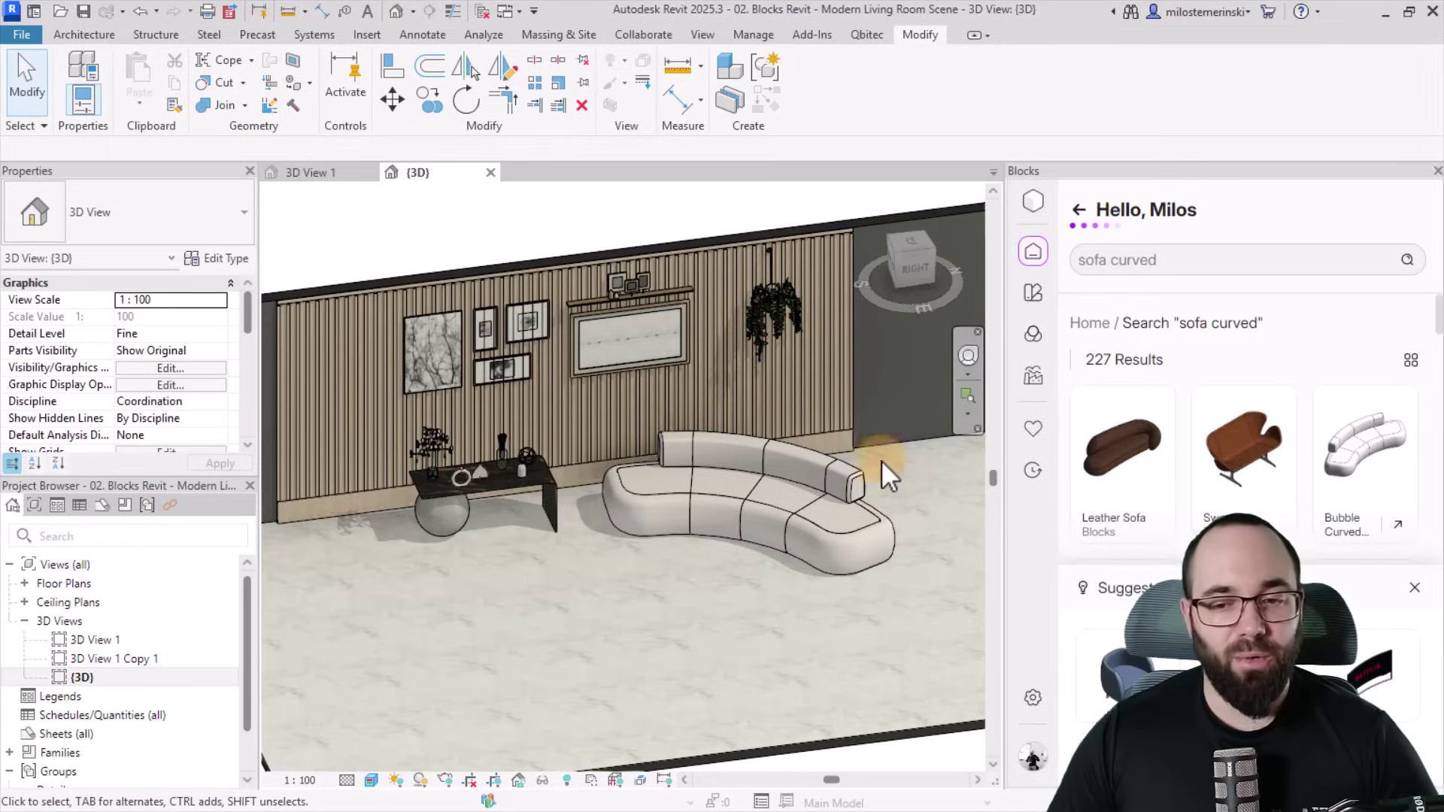
shift+middle_drag(865, 524, 978, 481)
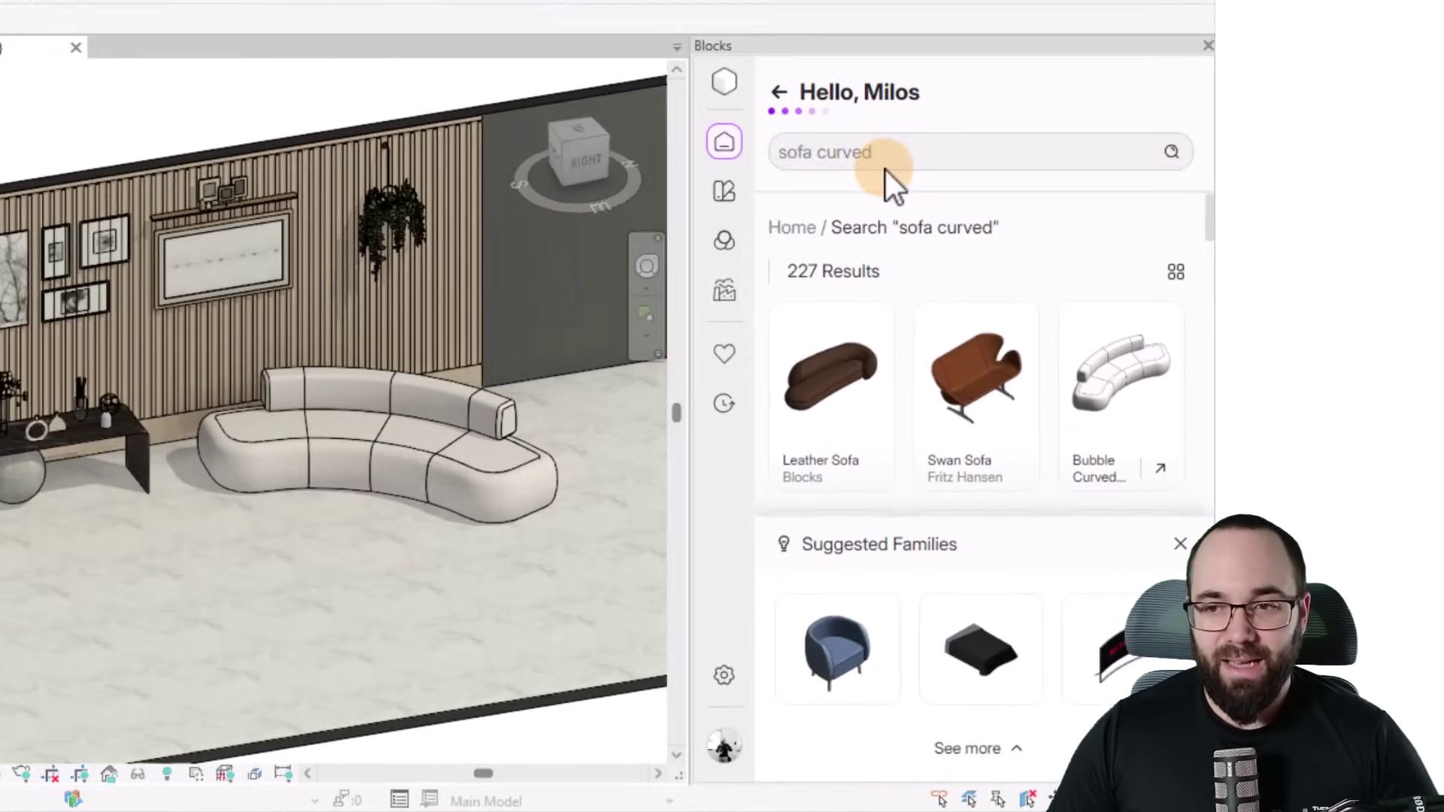
Replace the Blocks search with 'plant' and scroll through the potted plant and vase results.
click(1172, 267)
triple_click(844, 142)
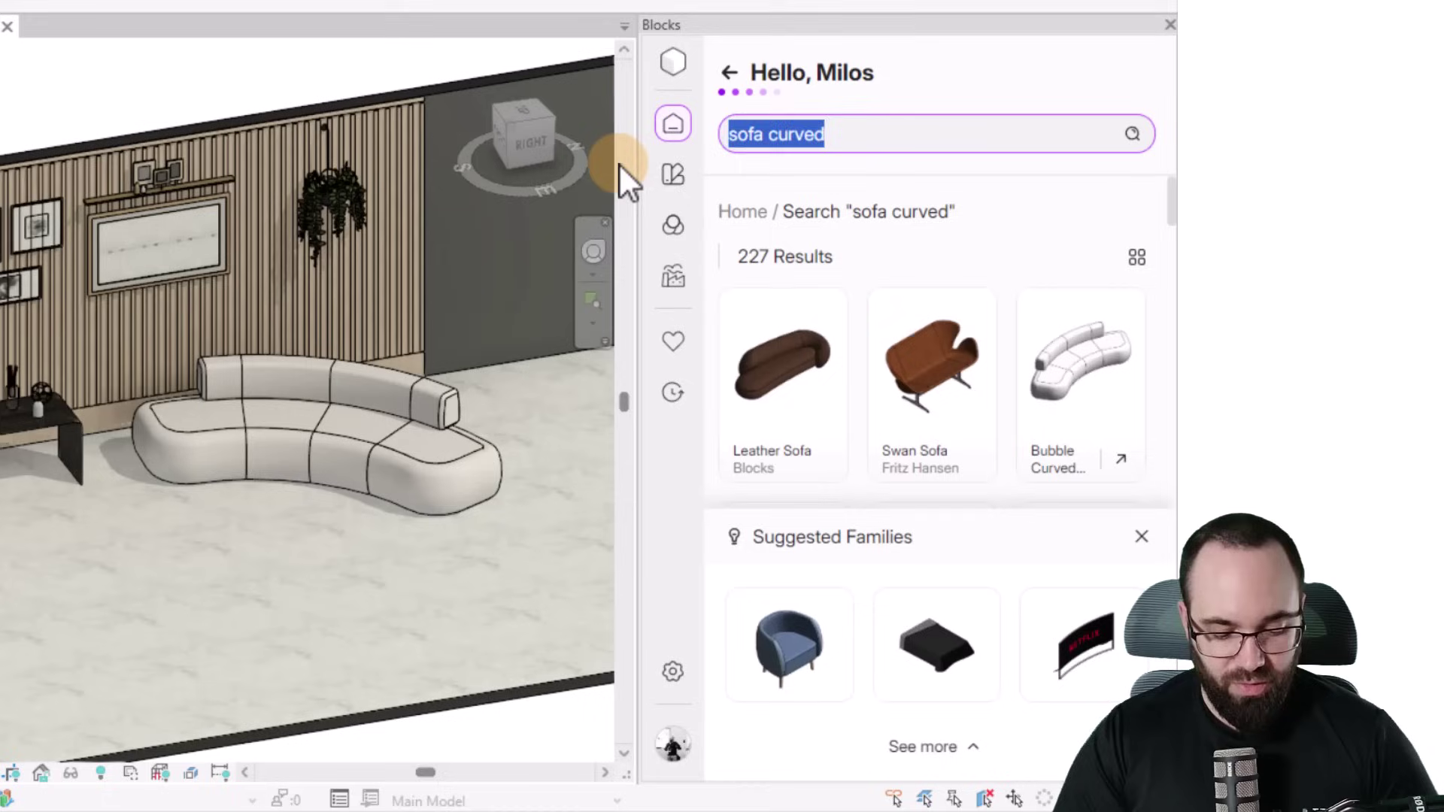
text(plant)
key(Return)
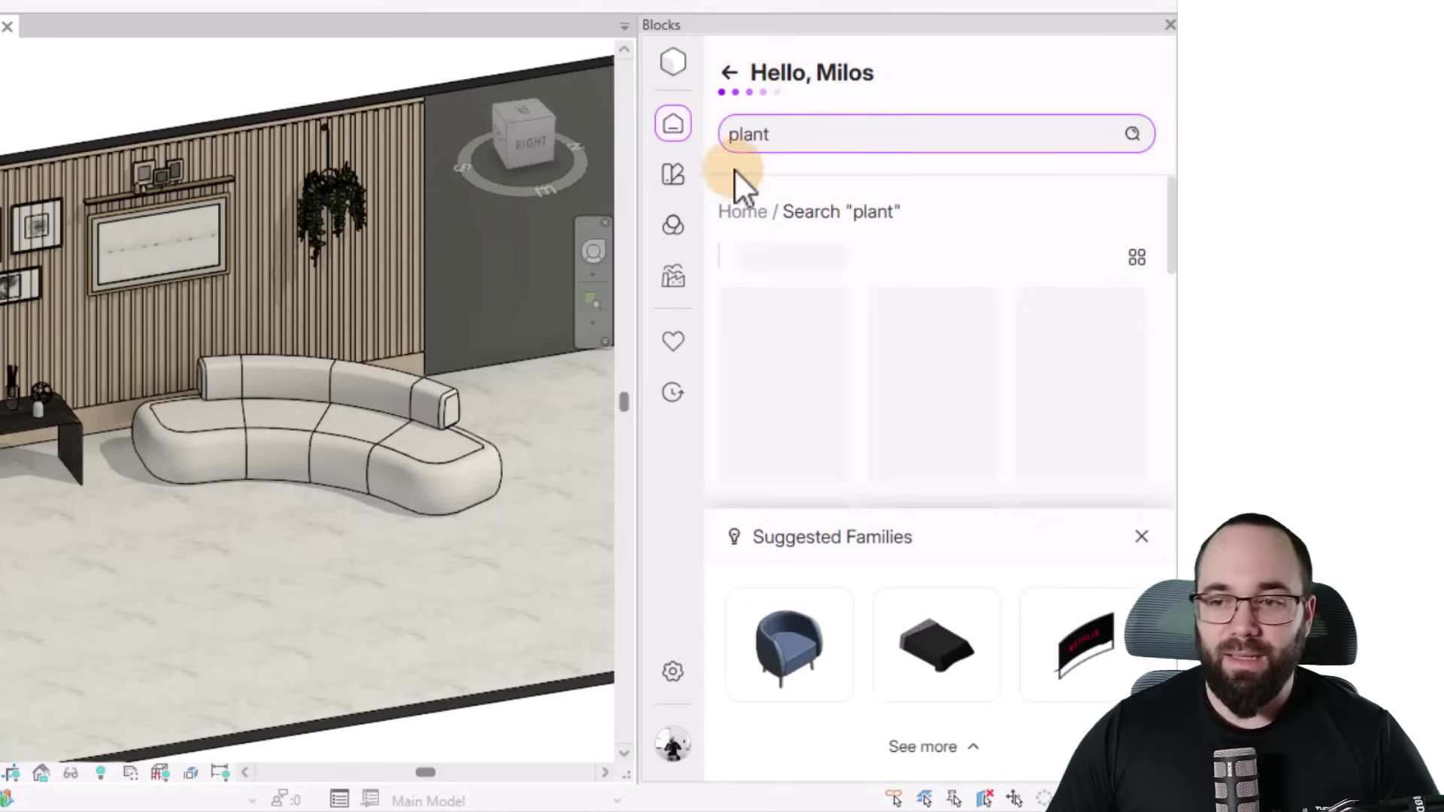
scroll(974, 339, down, 3)
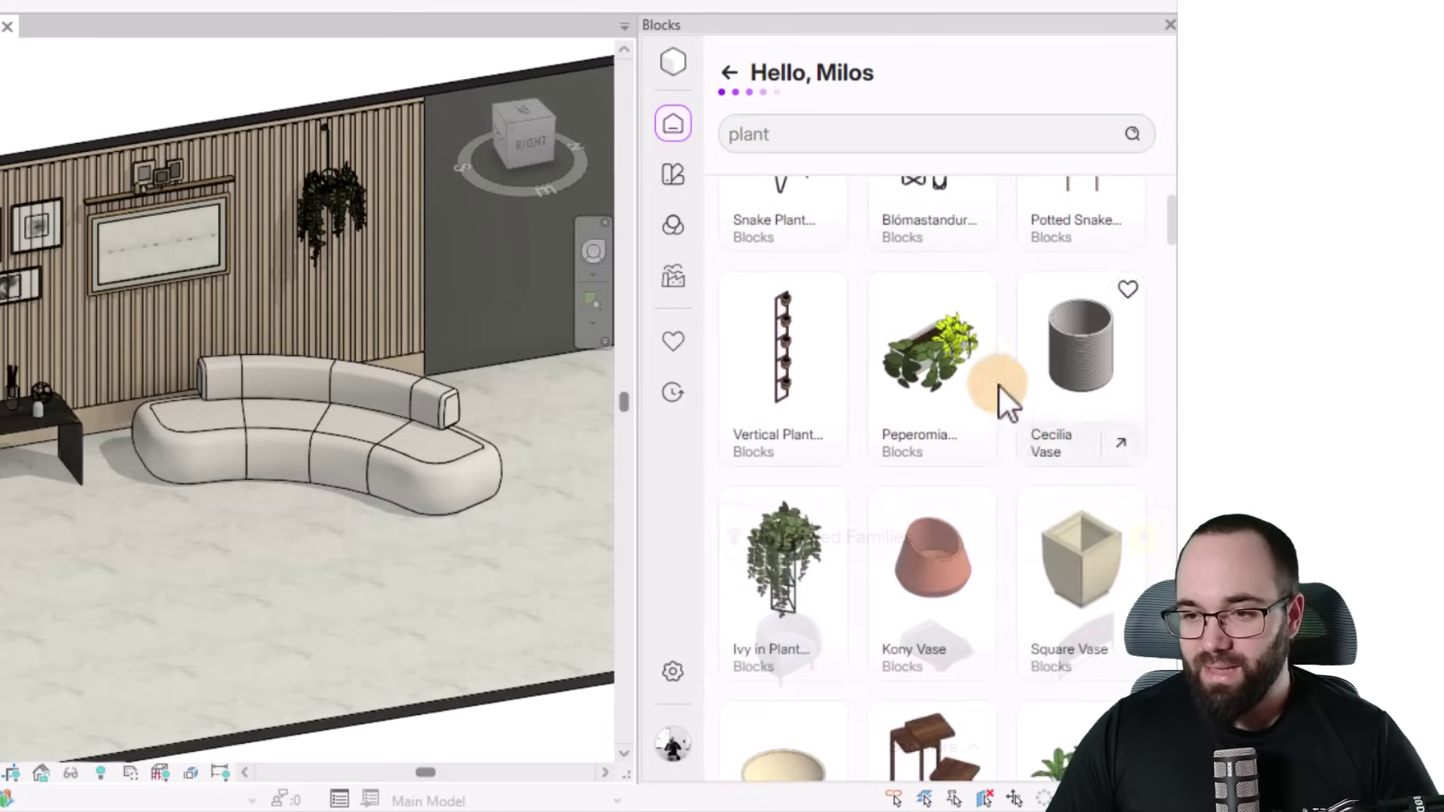
scroll(953, 350, down, 12)
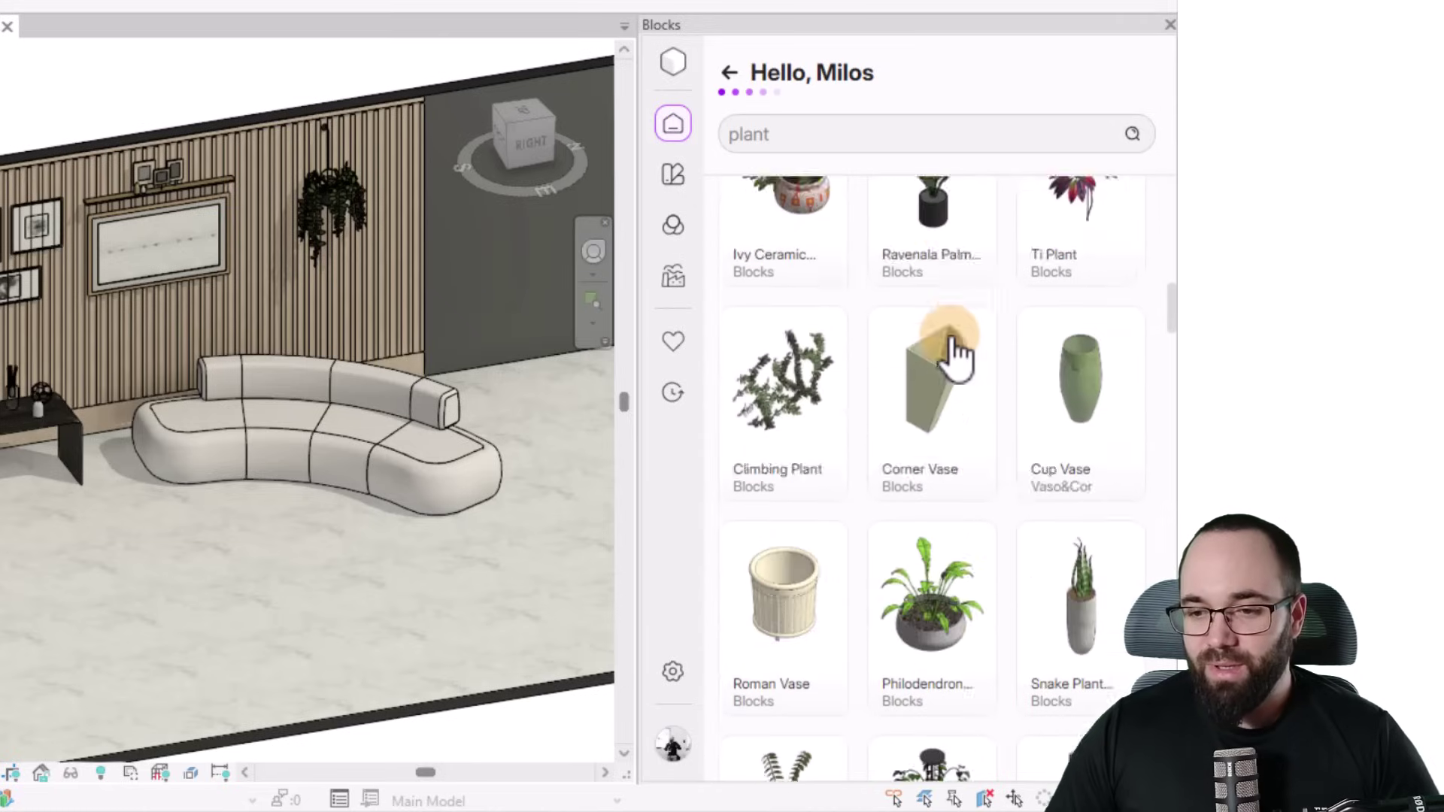
scroll(953, 349, down, 10)
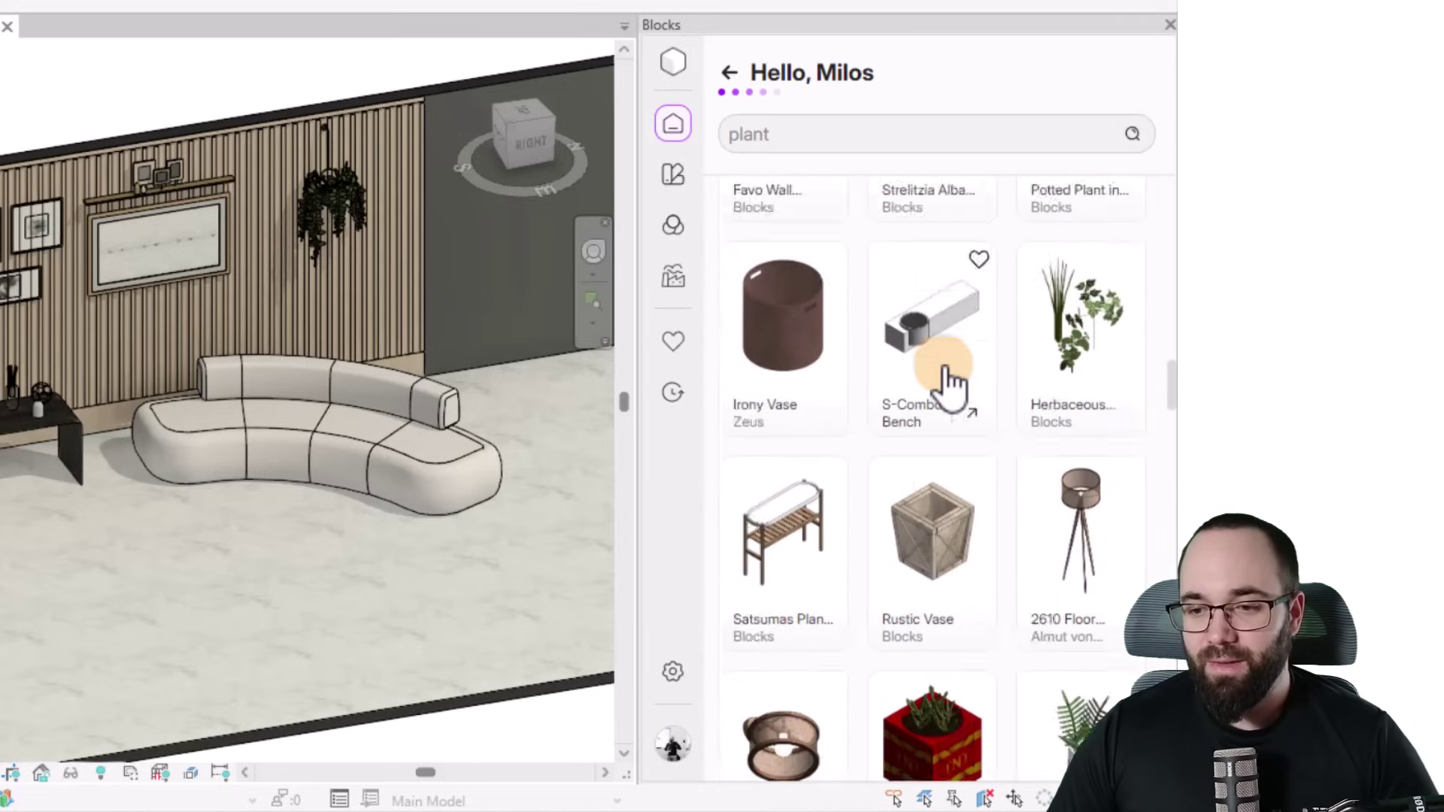
scroll(951, 383, down, 5)
scroll(951, 379, down, 12)
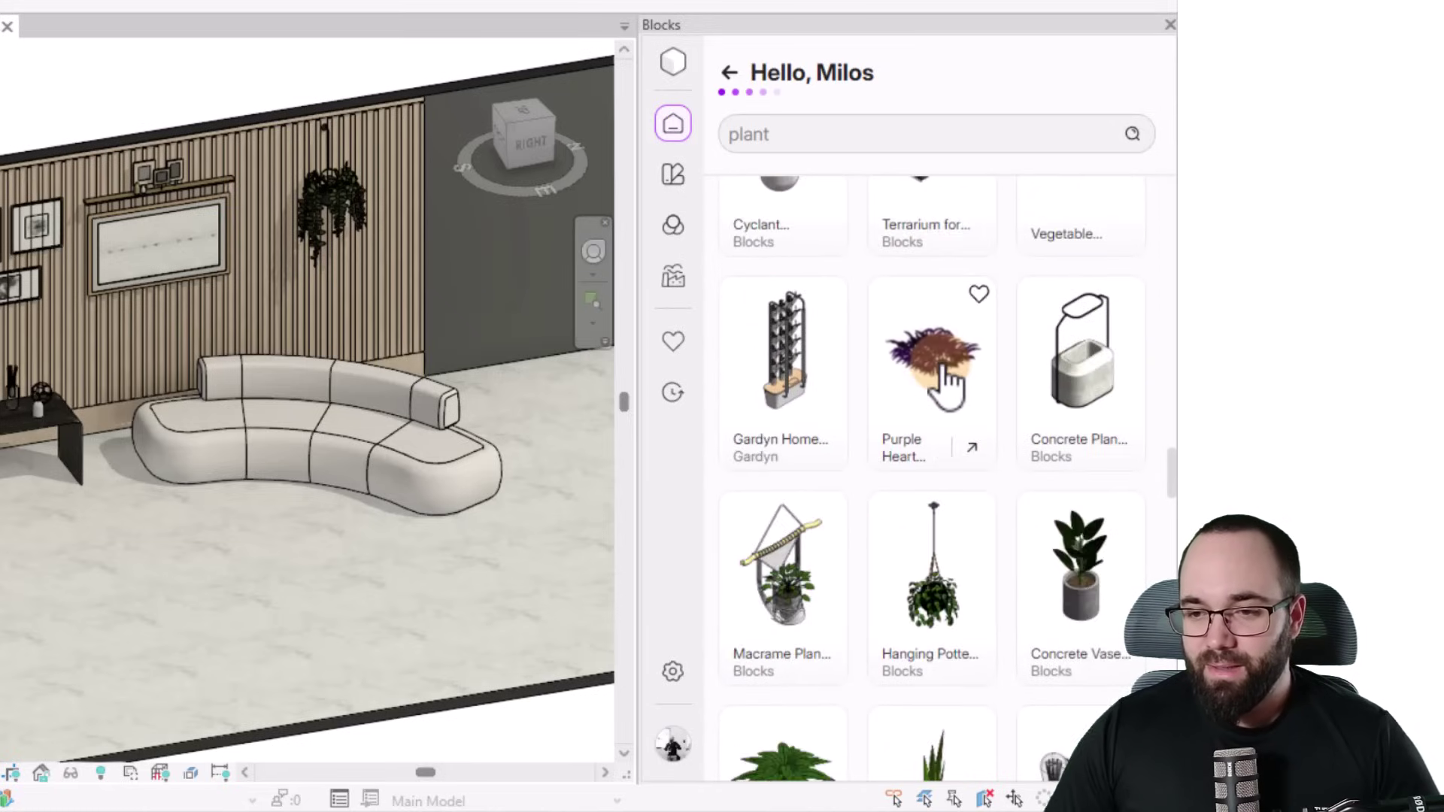
Place the Banana Leaves floor-vase plant on Level 1 beside the sofa's right end.
scroll(949, 380, down, 14)
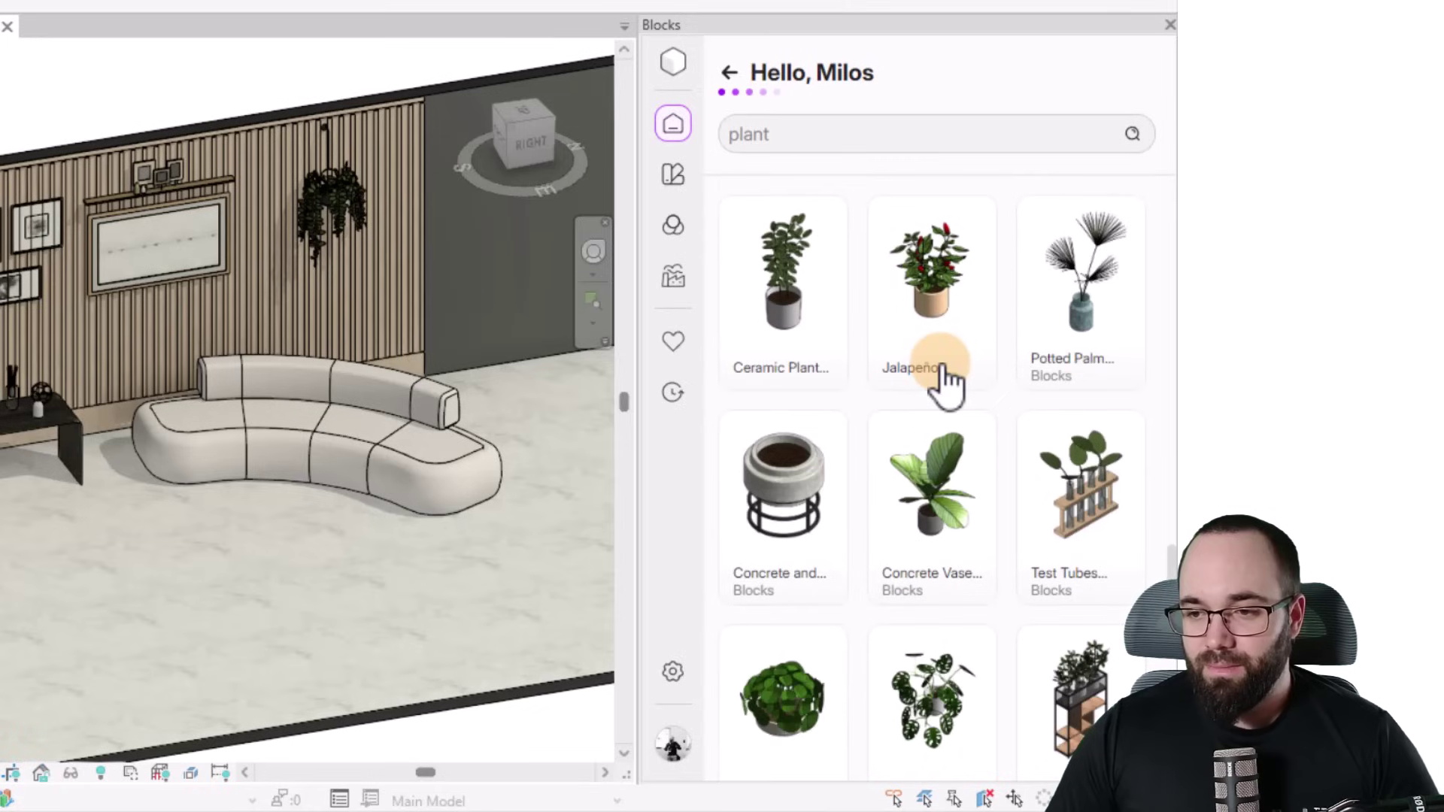
scroll(949, 380, down, 5)
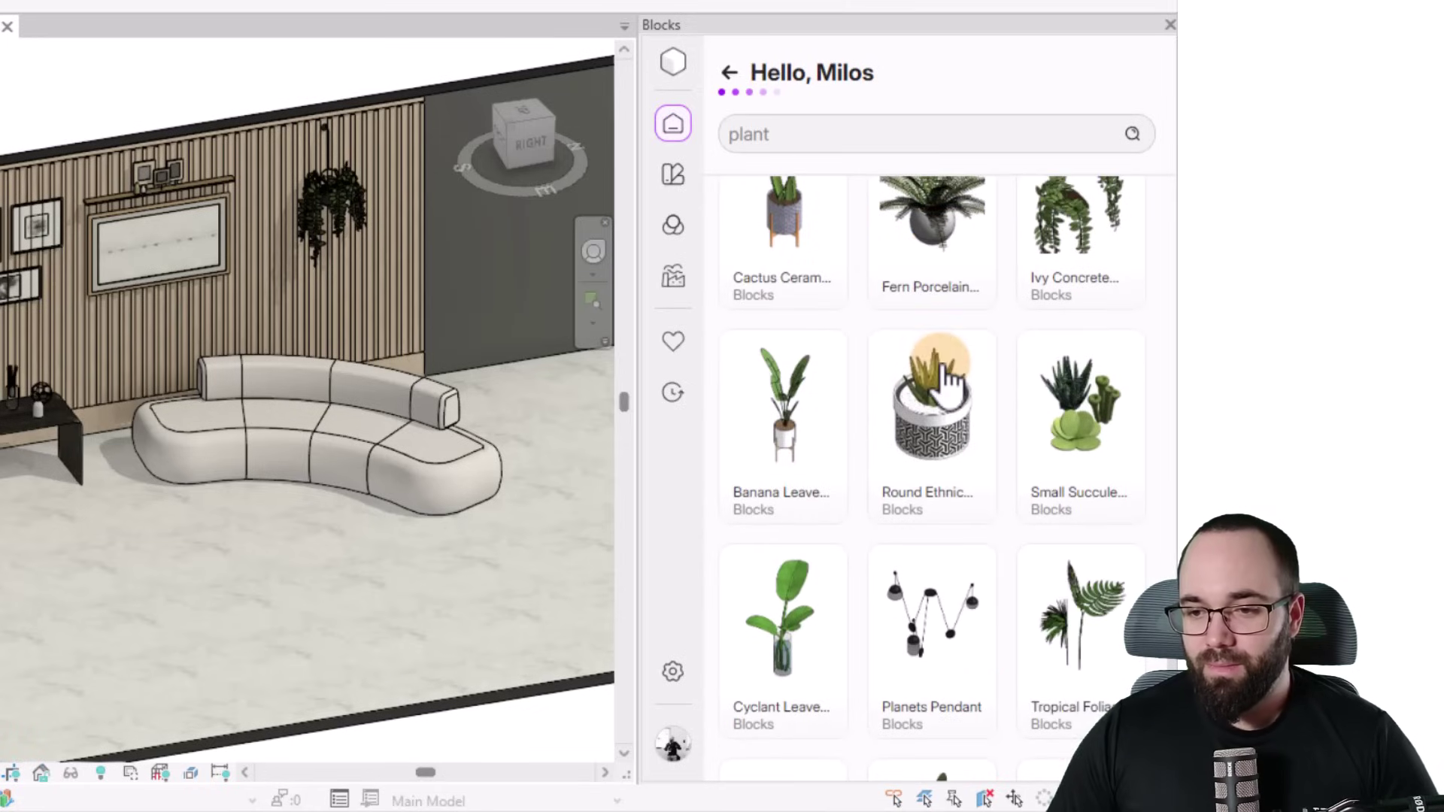
click(786, 451)
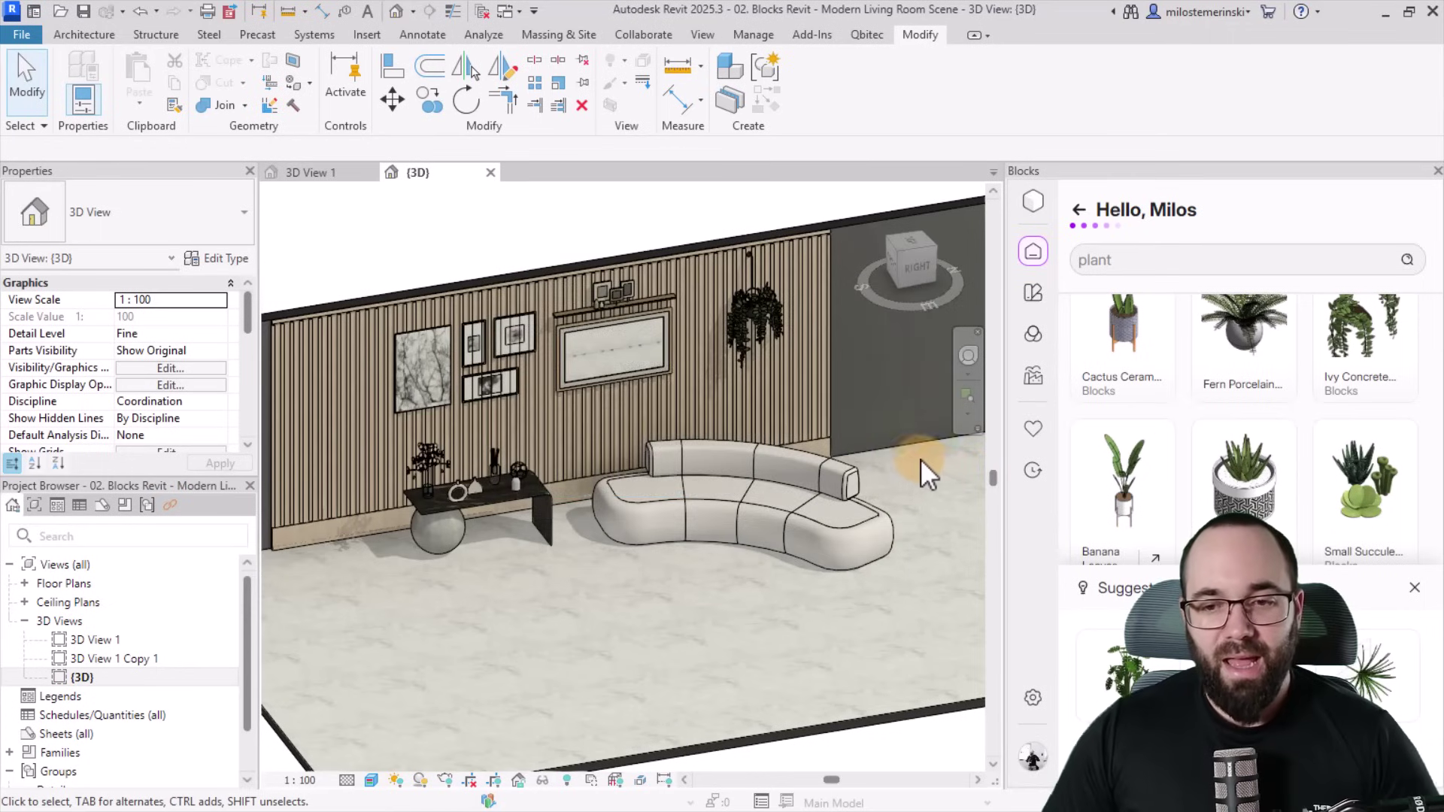
shift+middle_drag(881, 491, 661, 458)
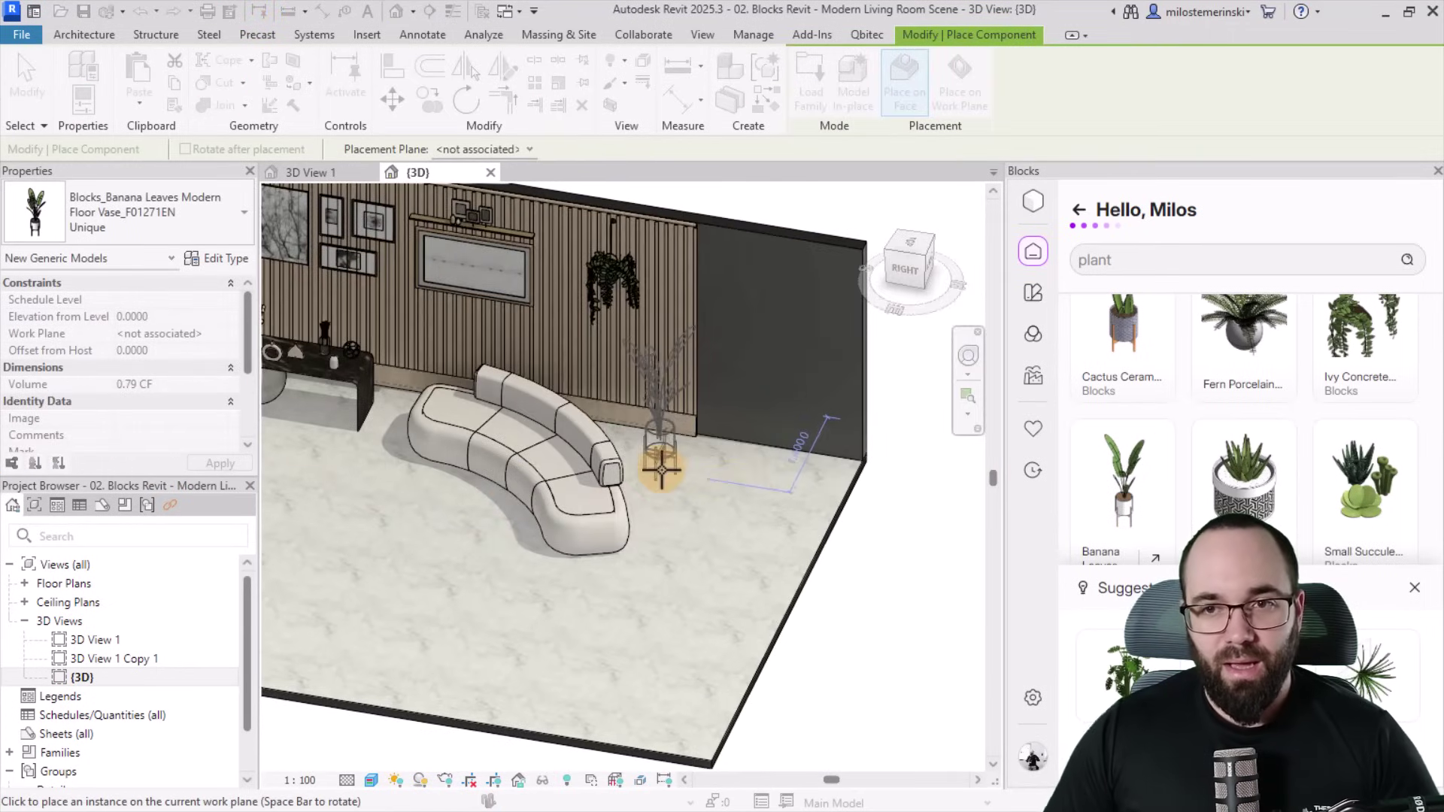
click(462, 149)
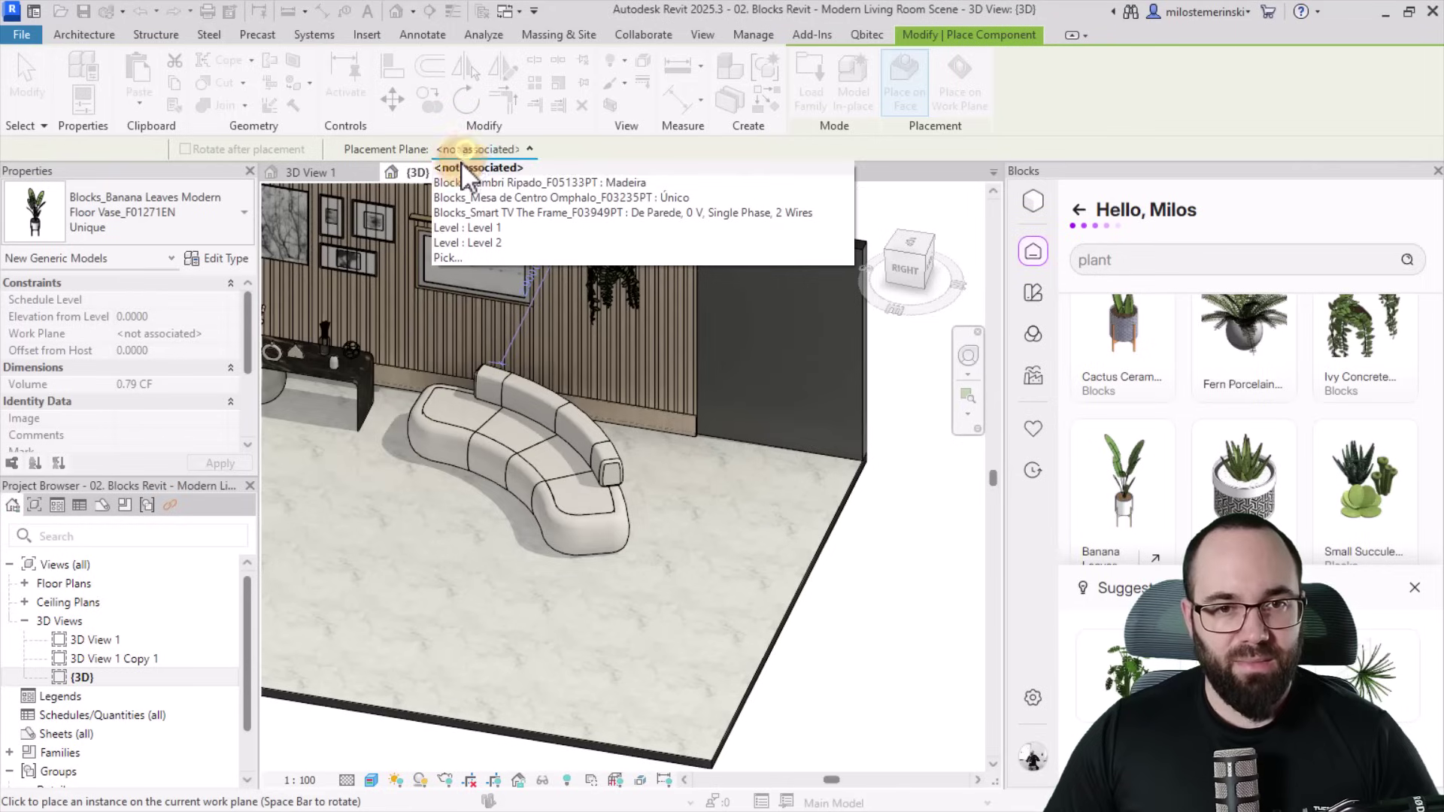
click(460, 227)
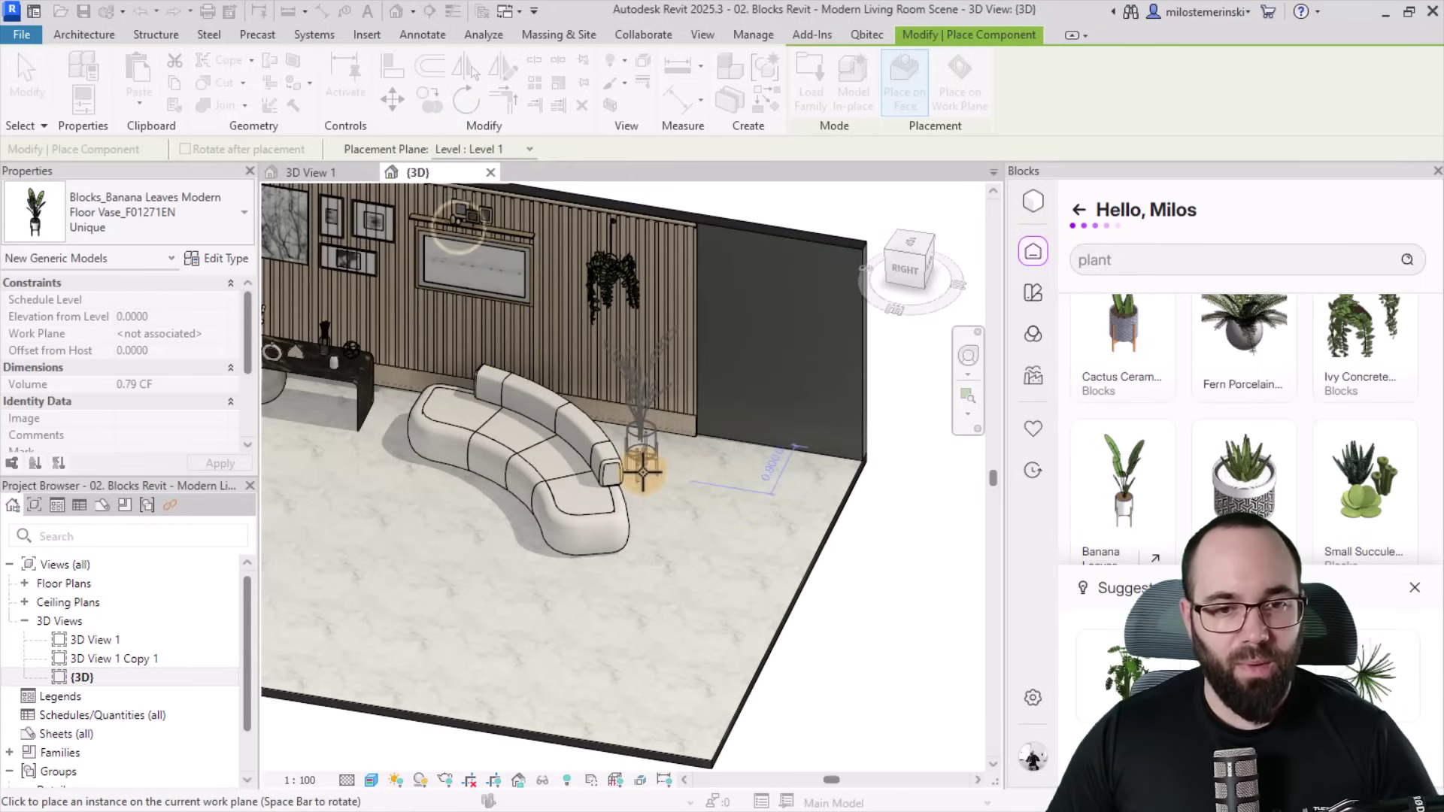
click(656, 470)
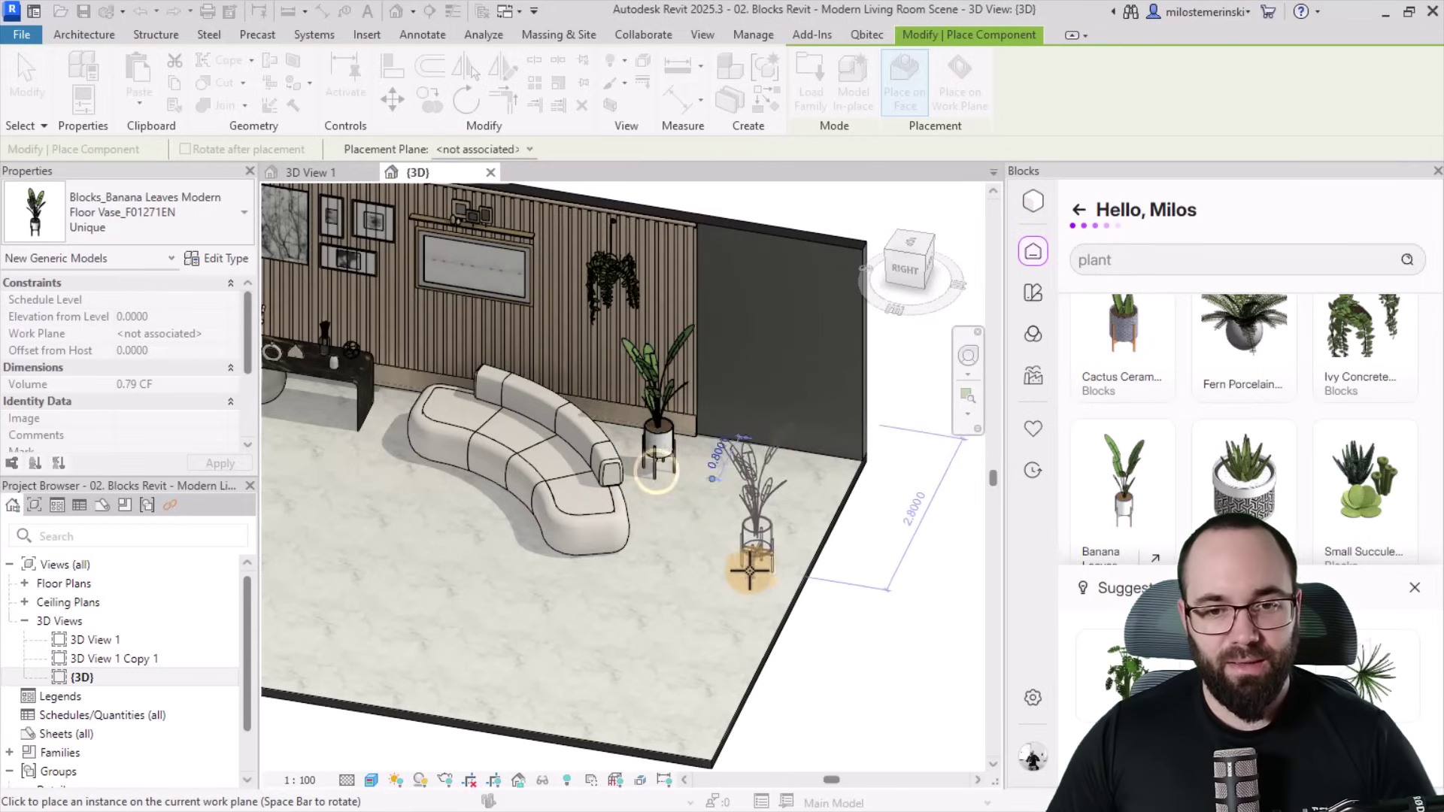
key(Escape)
key(Escape)
Select the placed banana plant and zoom in on it and the sofa.
shift+middle_drag(617, 556, 606, 400)
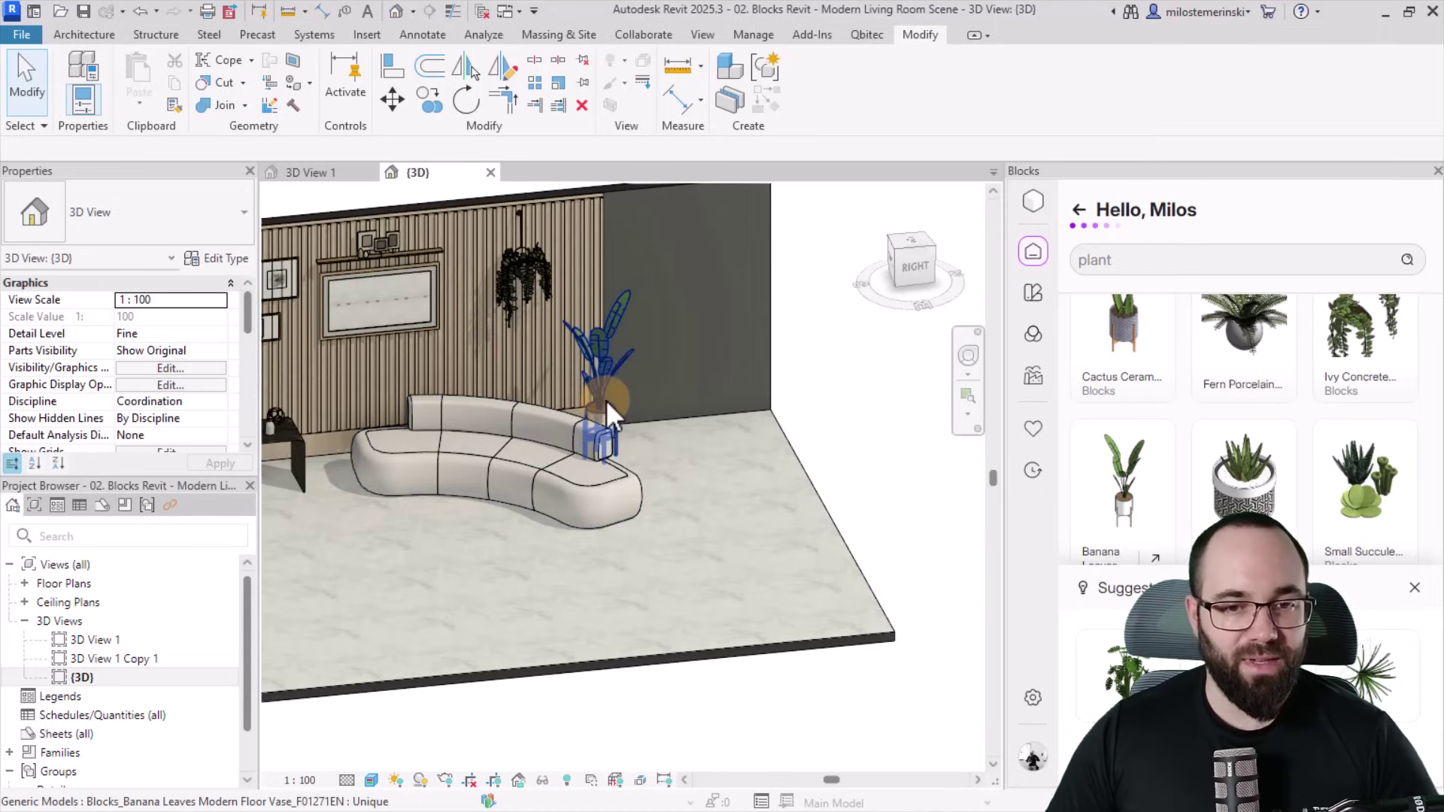
click(606, 399)
middle_drag(520, 463, 623, 573)
scroll(629, 478, up, 2)
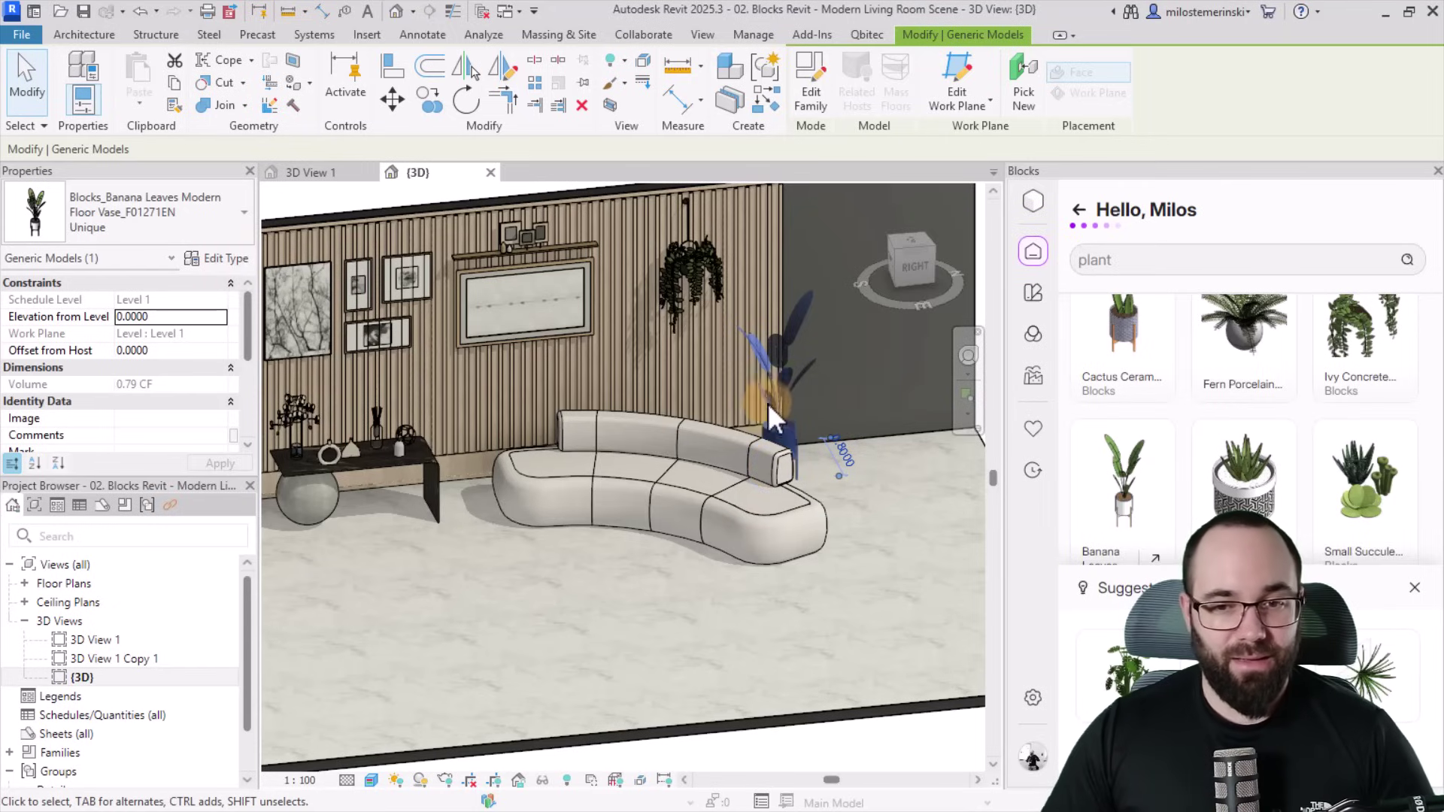
scroll(776, 390, up, 3)
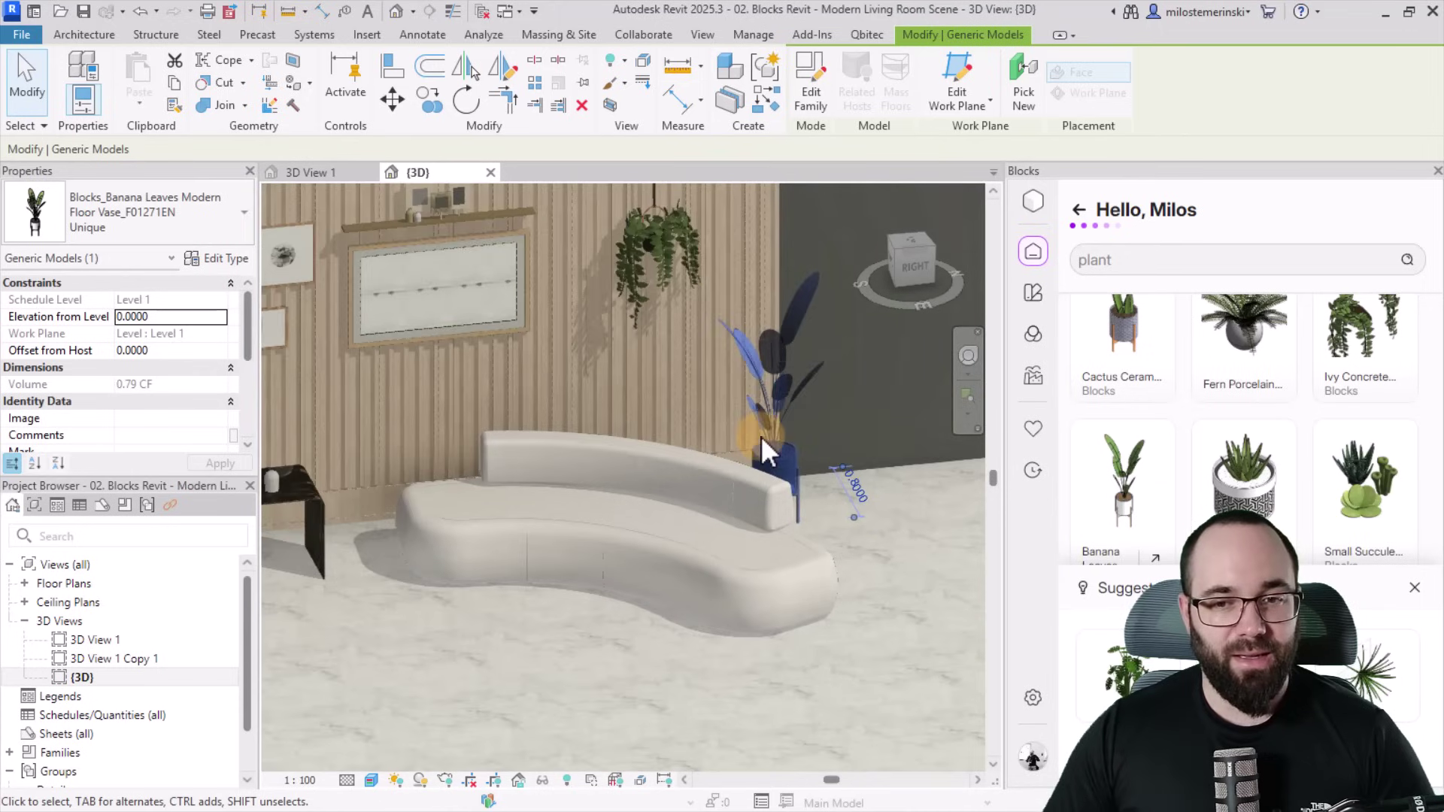
Set the plant's Vase material to Blks - Glass - Yellow - Opaque in its type settings.
click(234, 256)
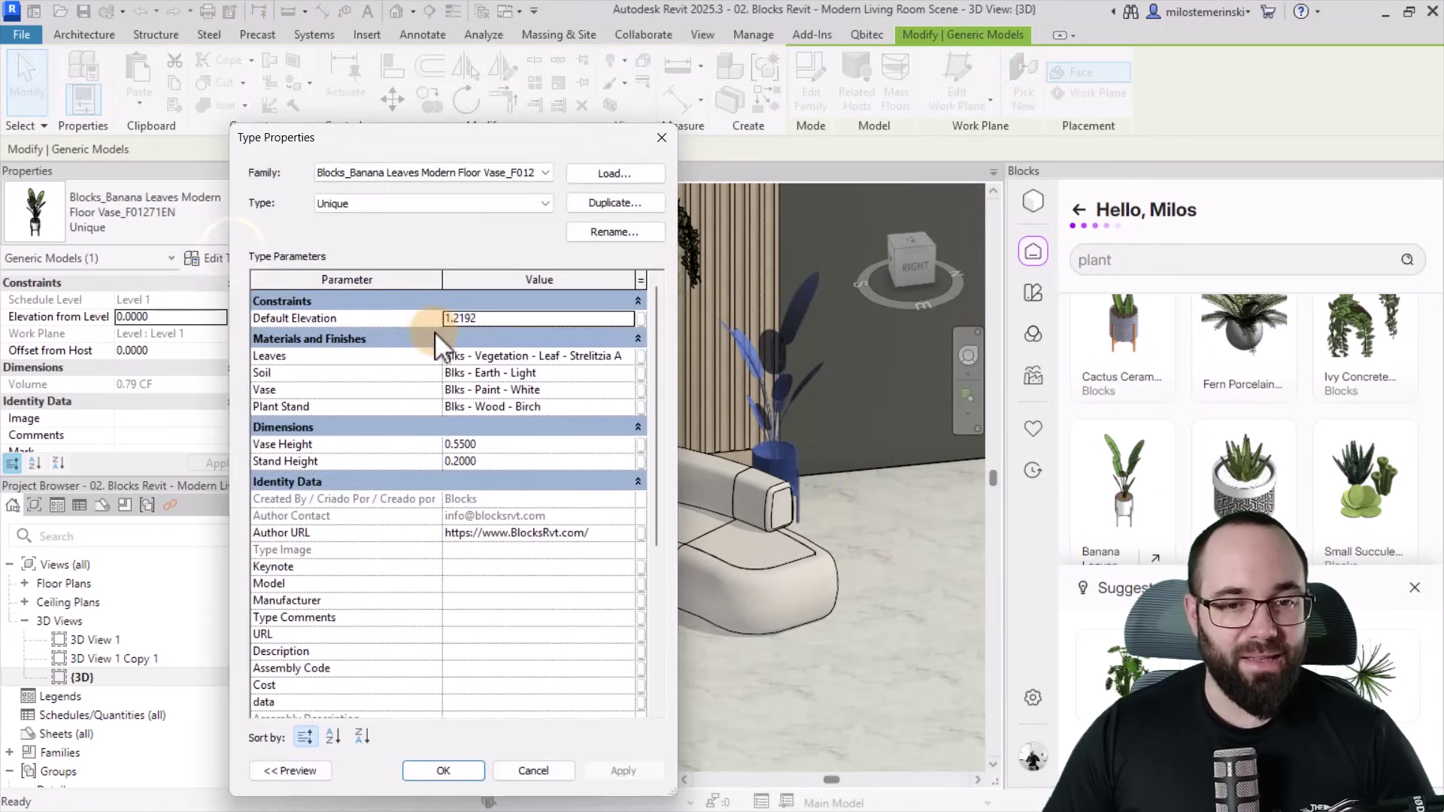
drag(454, 142, 439, 90)
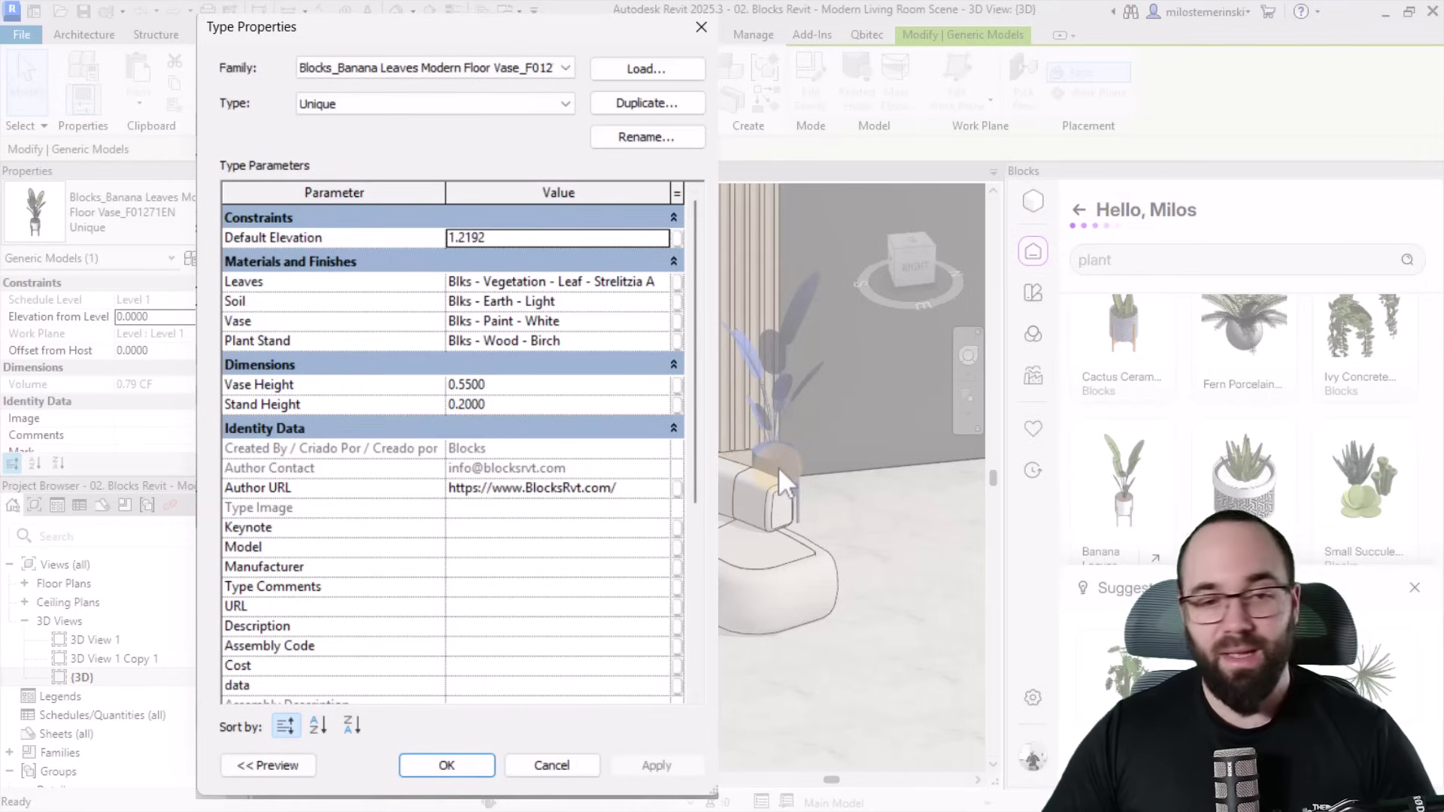
click(661, 321)
click(526, 321)
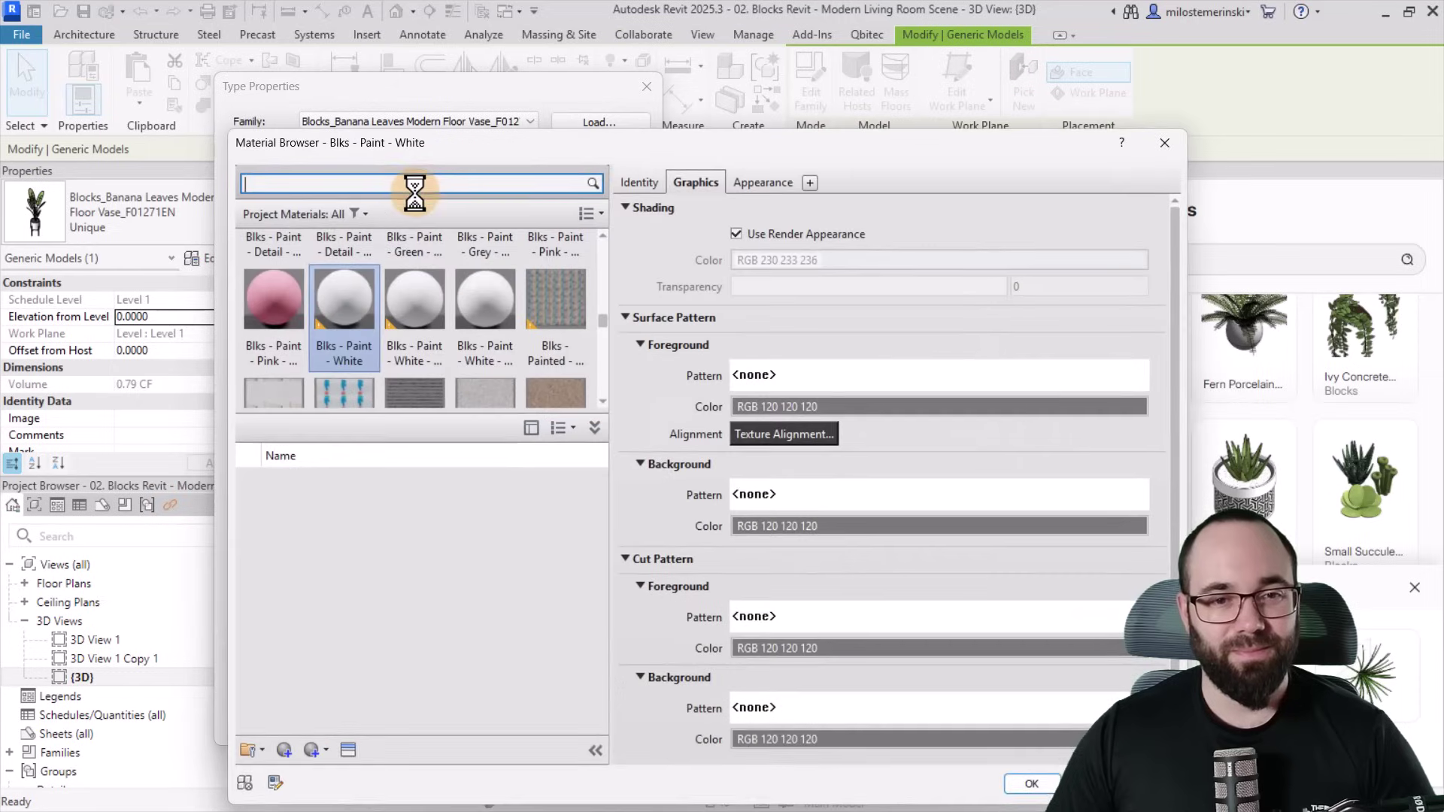
text(yel)
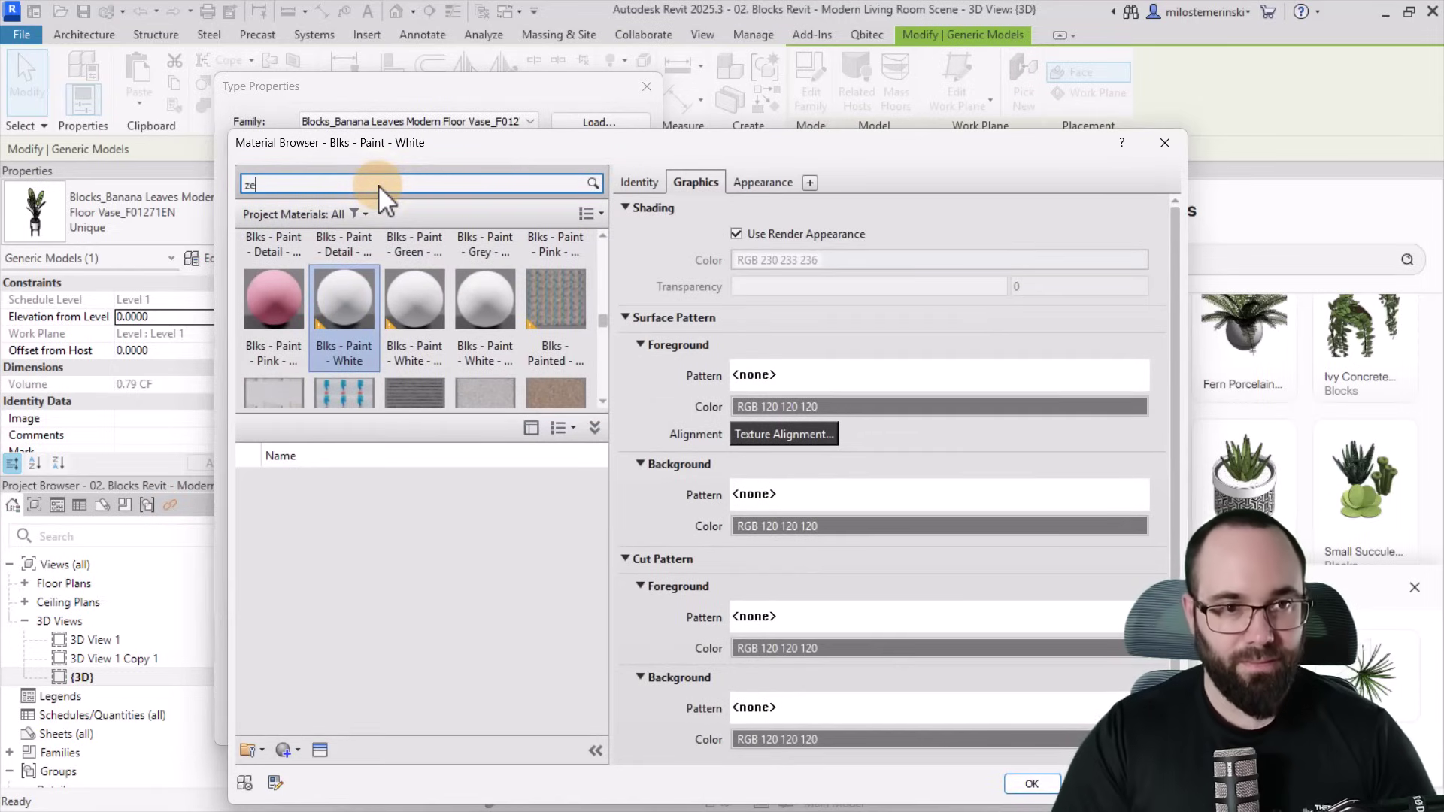
text(lo)
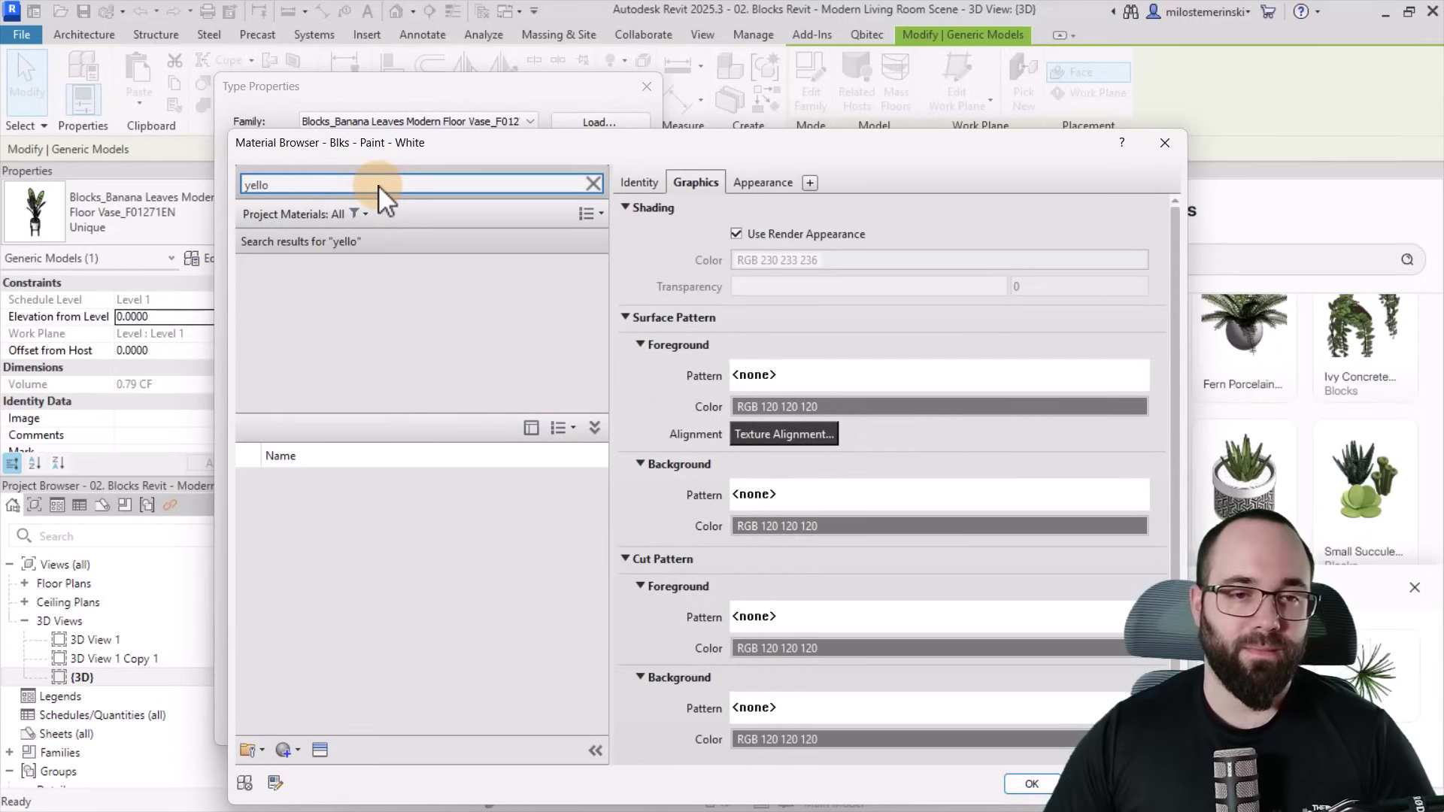
scroll(376, 316, down, 1)
double_click(350, 353)
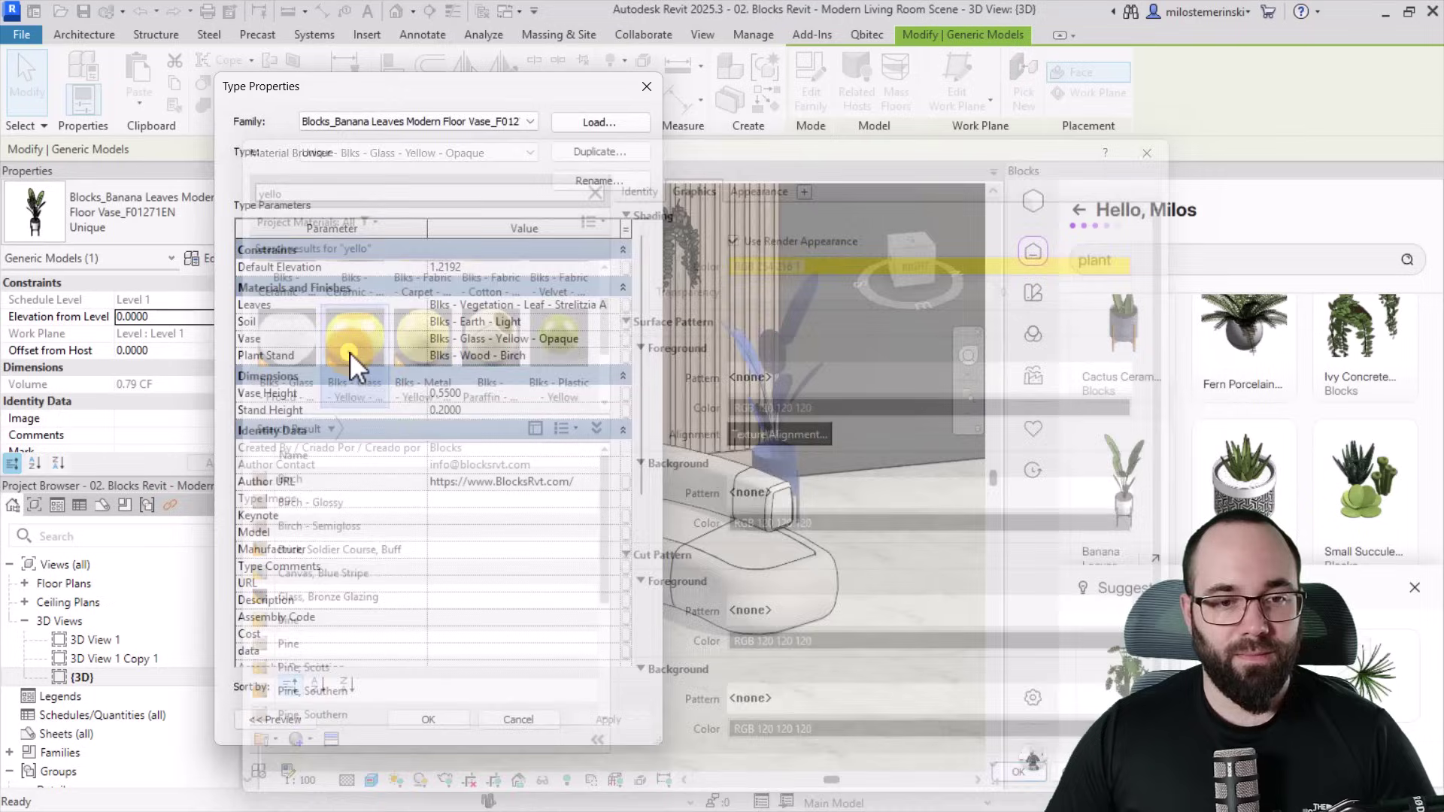
click(611, 720)
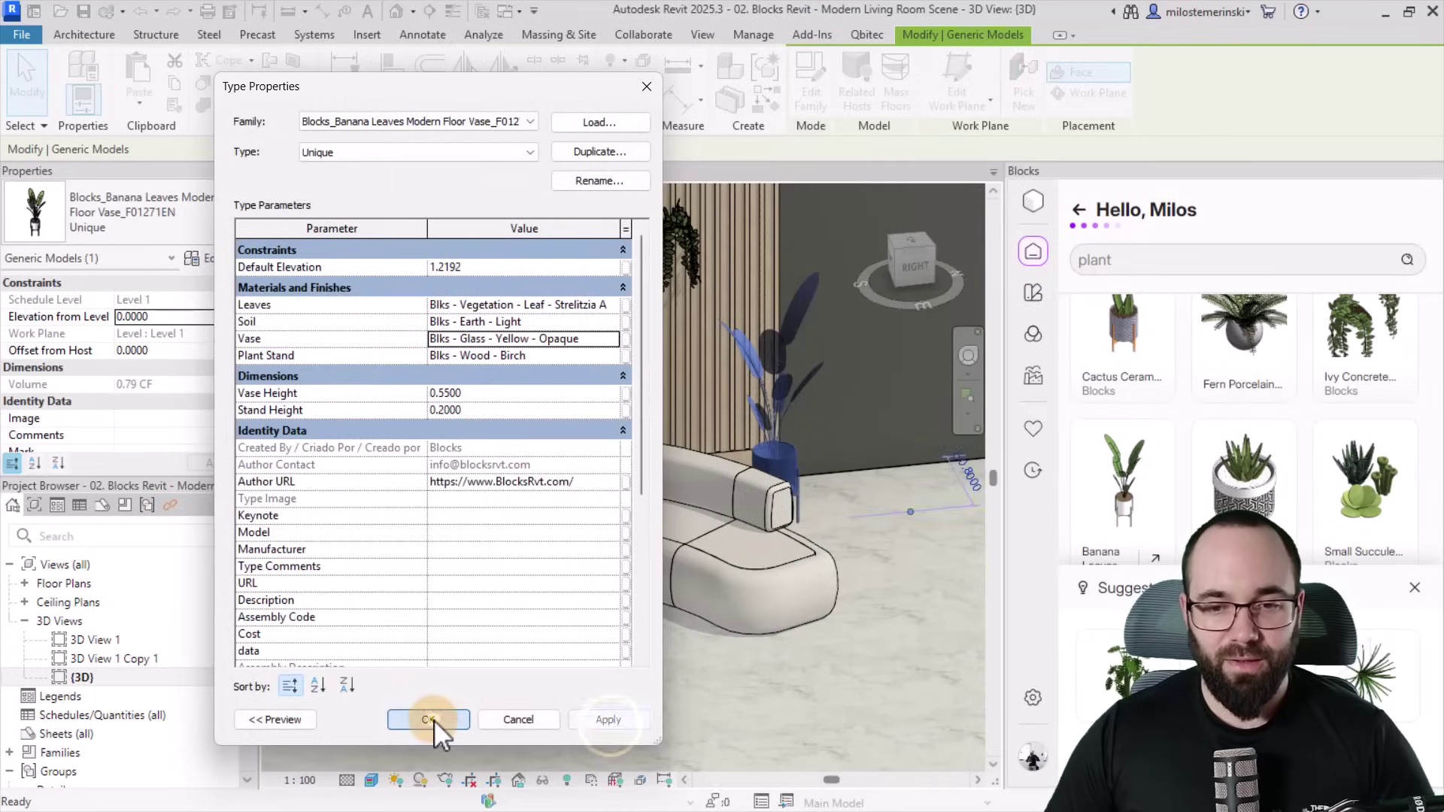
click(433, 719)
Reselect the banana plant and review its type settings, closing without changes.
click(923, 656)
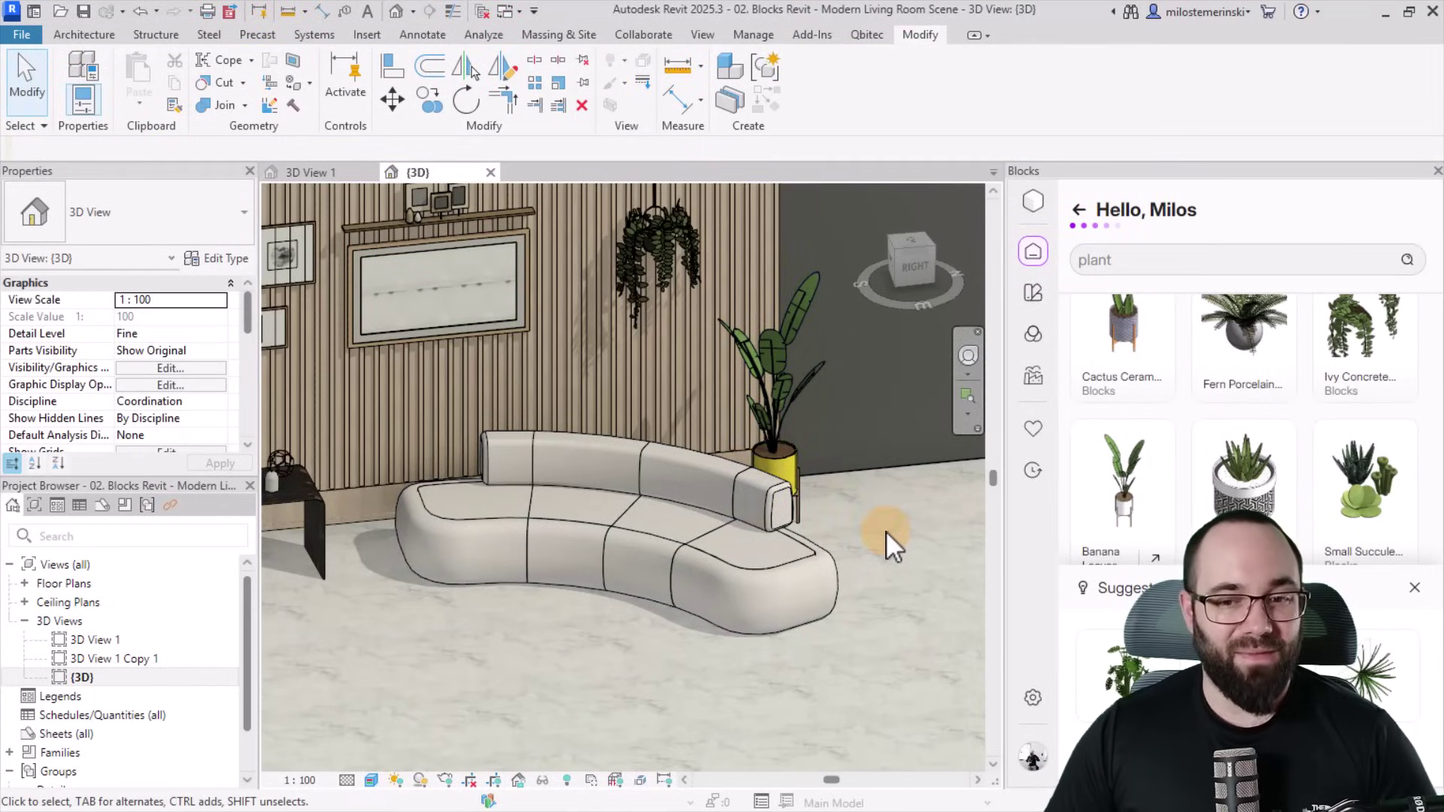
shift+middle_drag(688, 666, 704, 666)
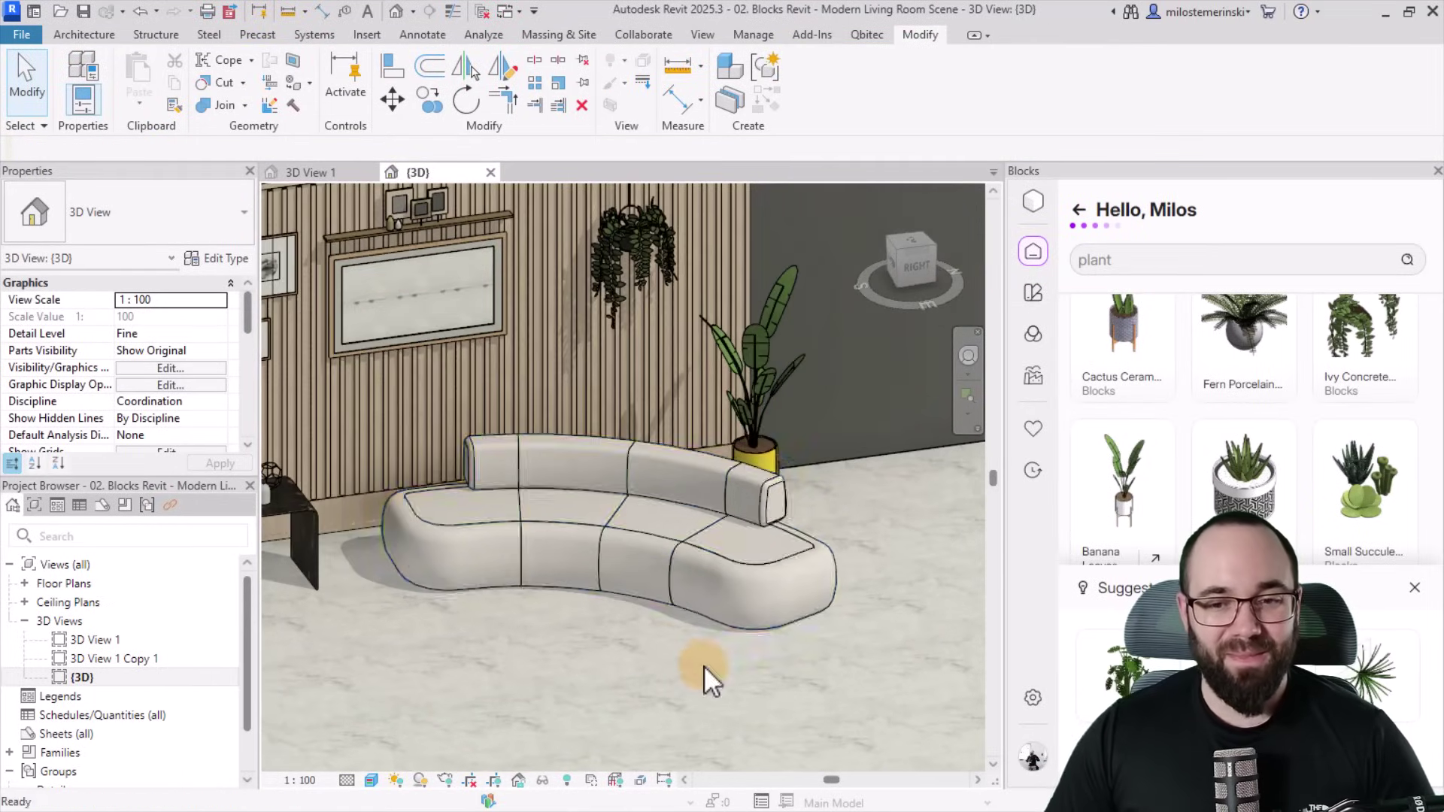
click(774, 458)
click(215, 258)
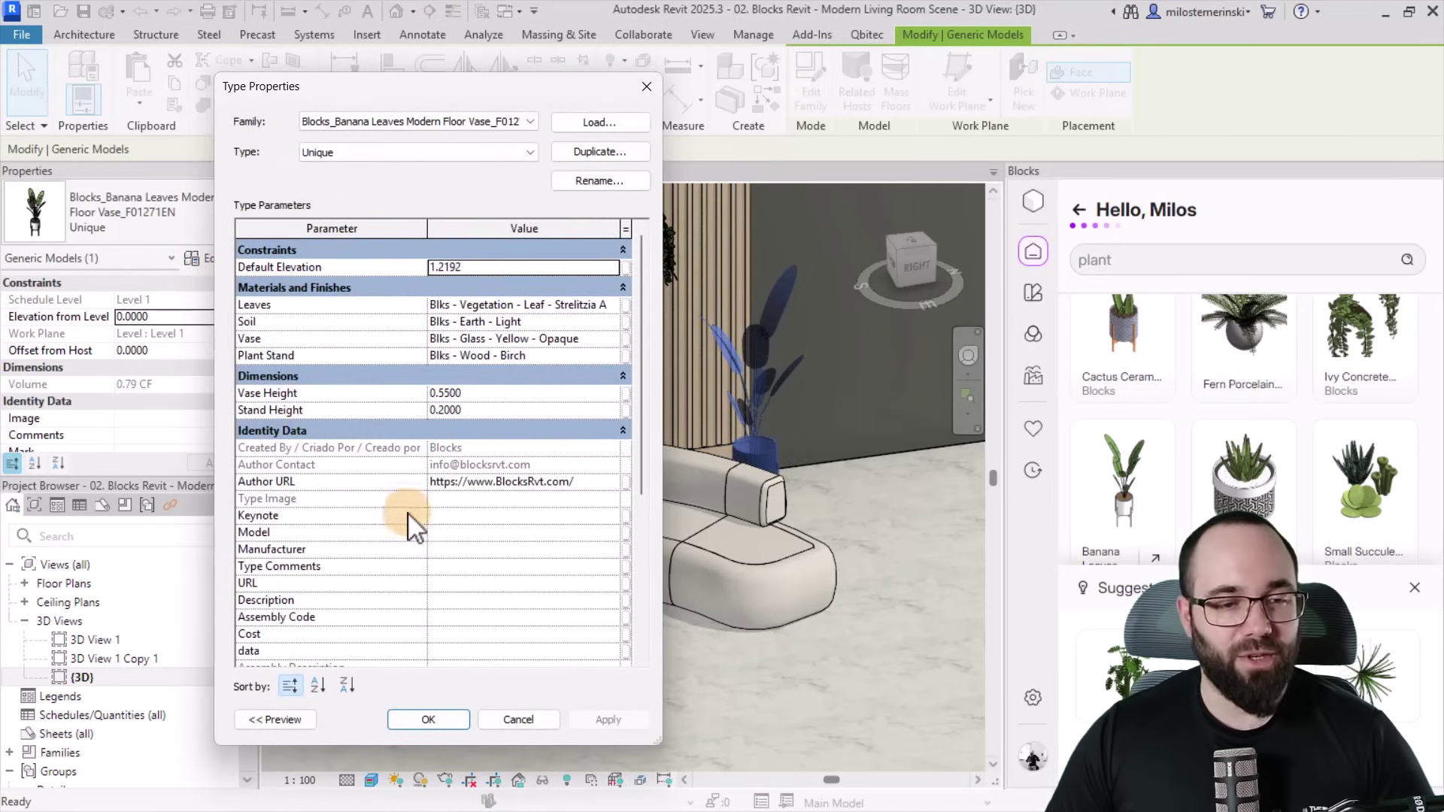
click(517, 719)
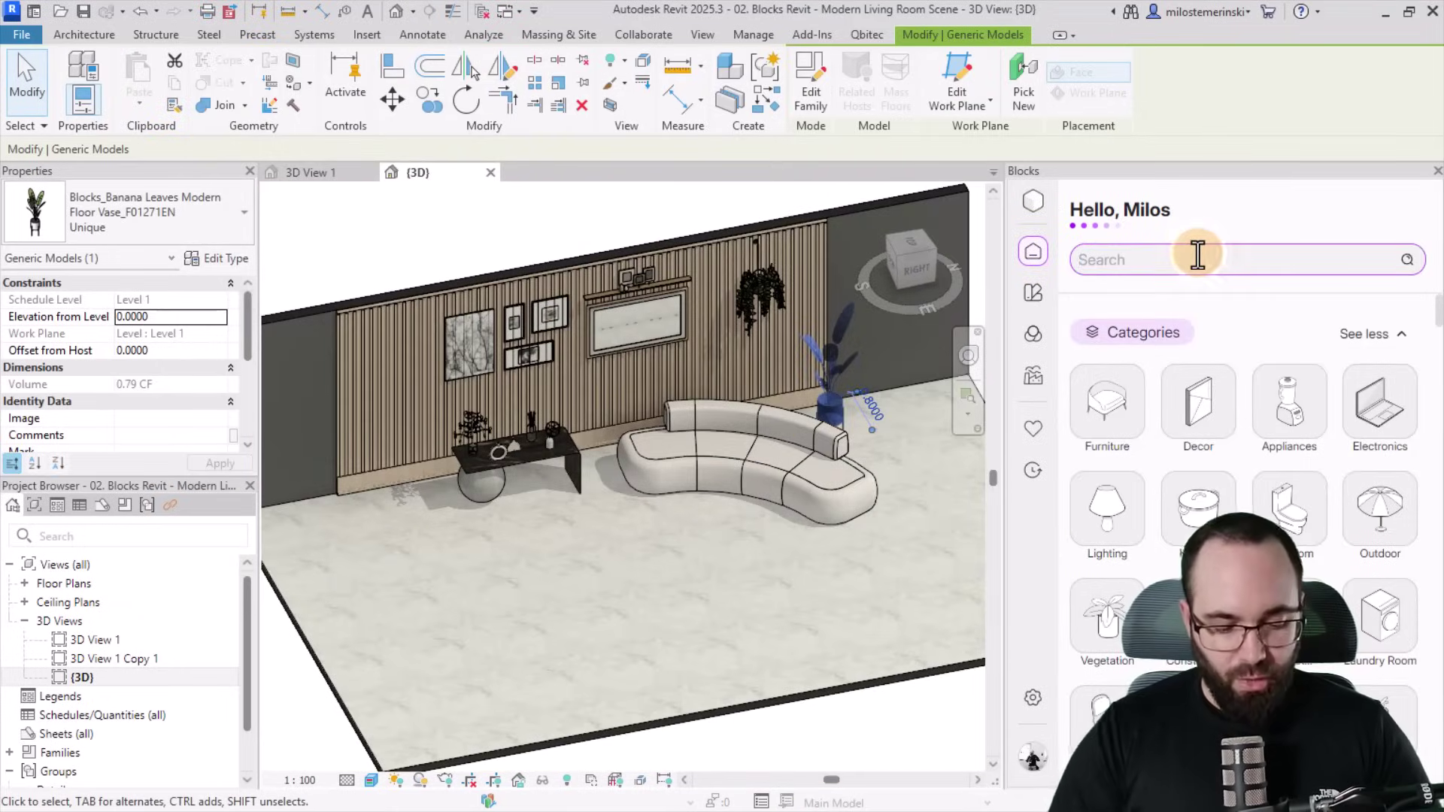
Search the Blocks panel for 'rug' and scroll through the results.
text(g)
key(Return)
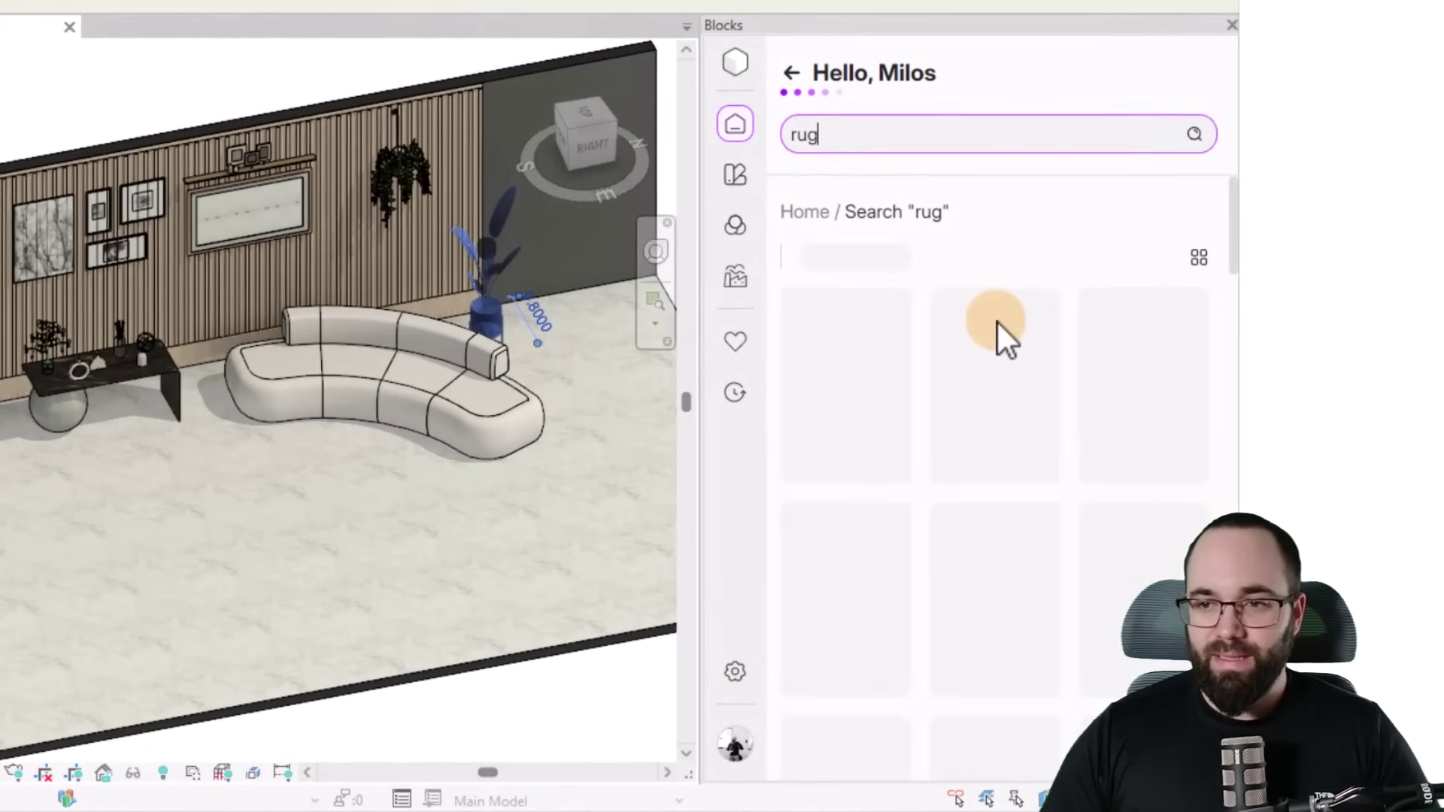
scroll(1023, 417, down, 10)
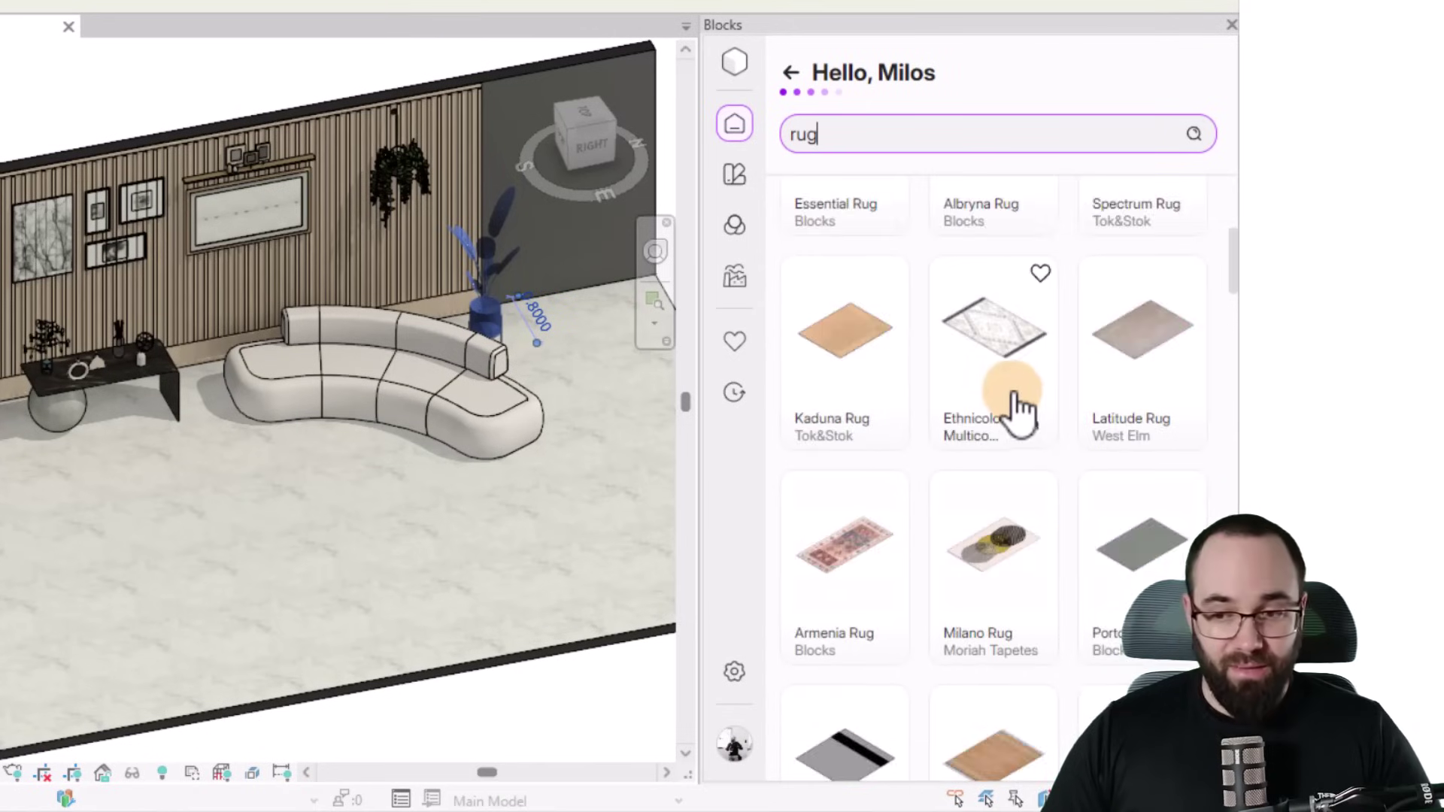
scroll(1019, 406, down, 3)
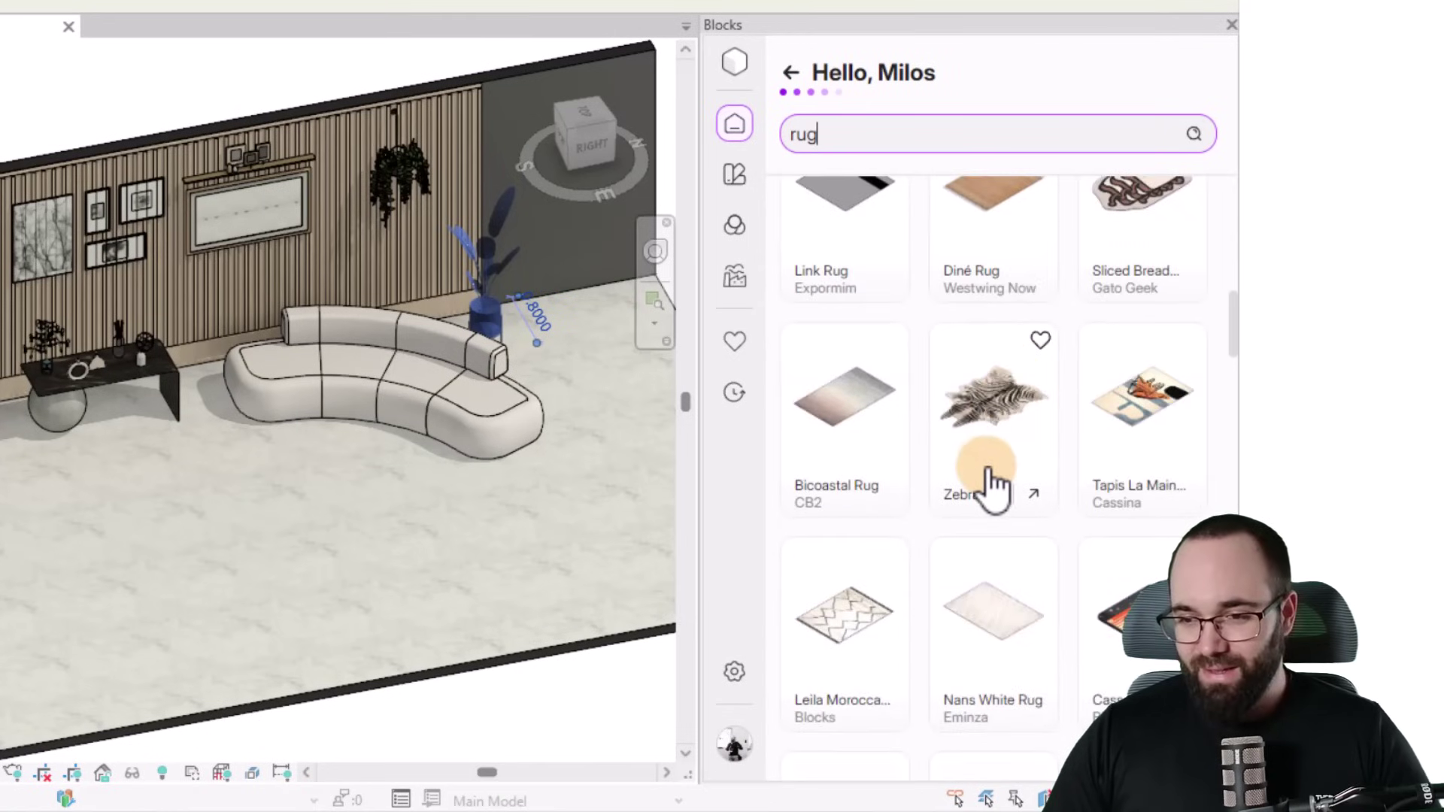
scroll(999, 429, down, 10)
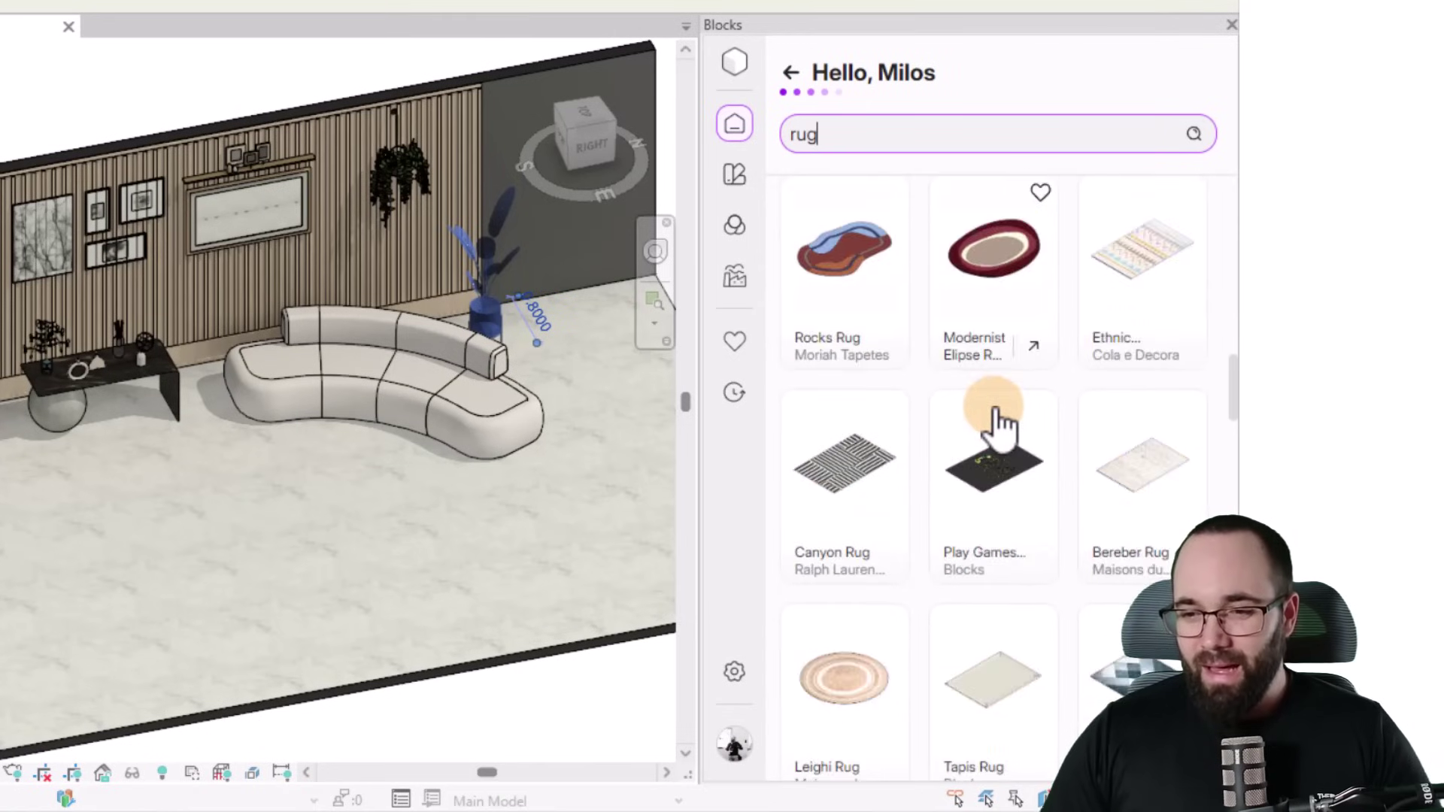
scroll(999, 427, down, 10)
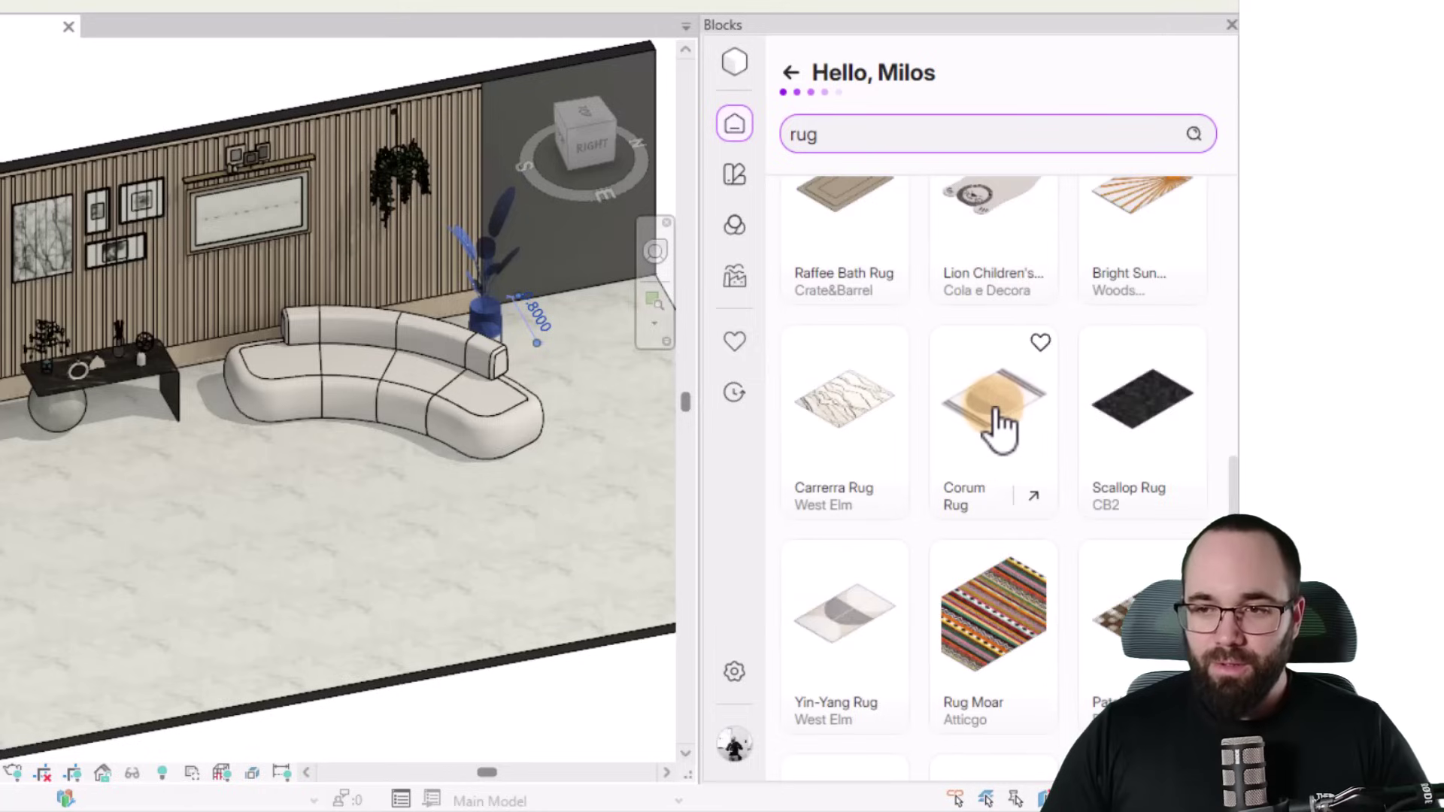
scroll(1001, 429, down, 5)
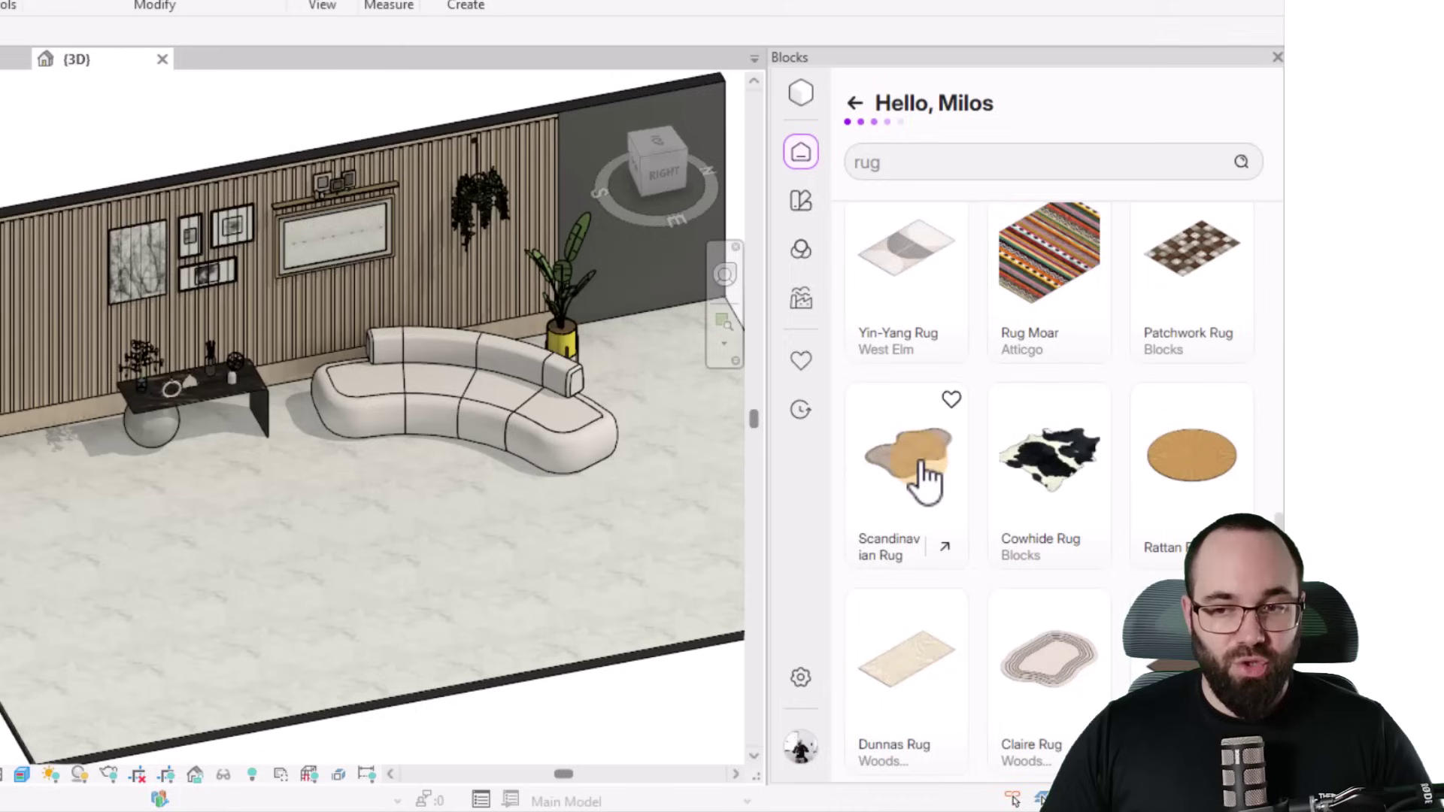
Place the Scandinavian Rug on the Level 1 floor near the sofa.
click(884, 496)
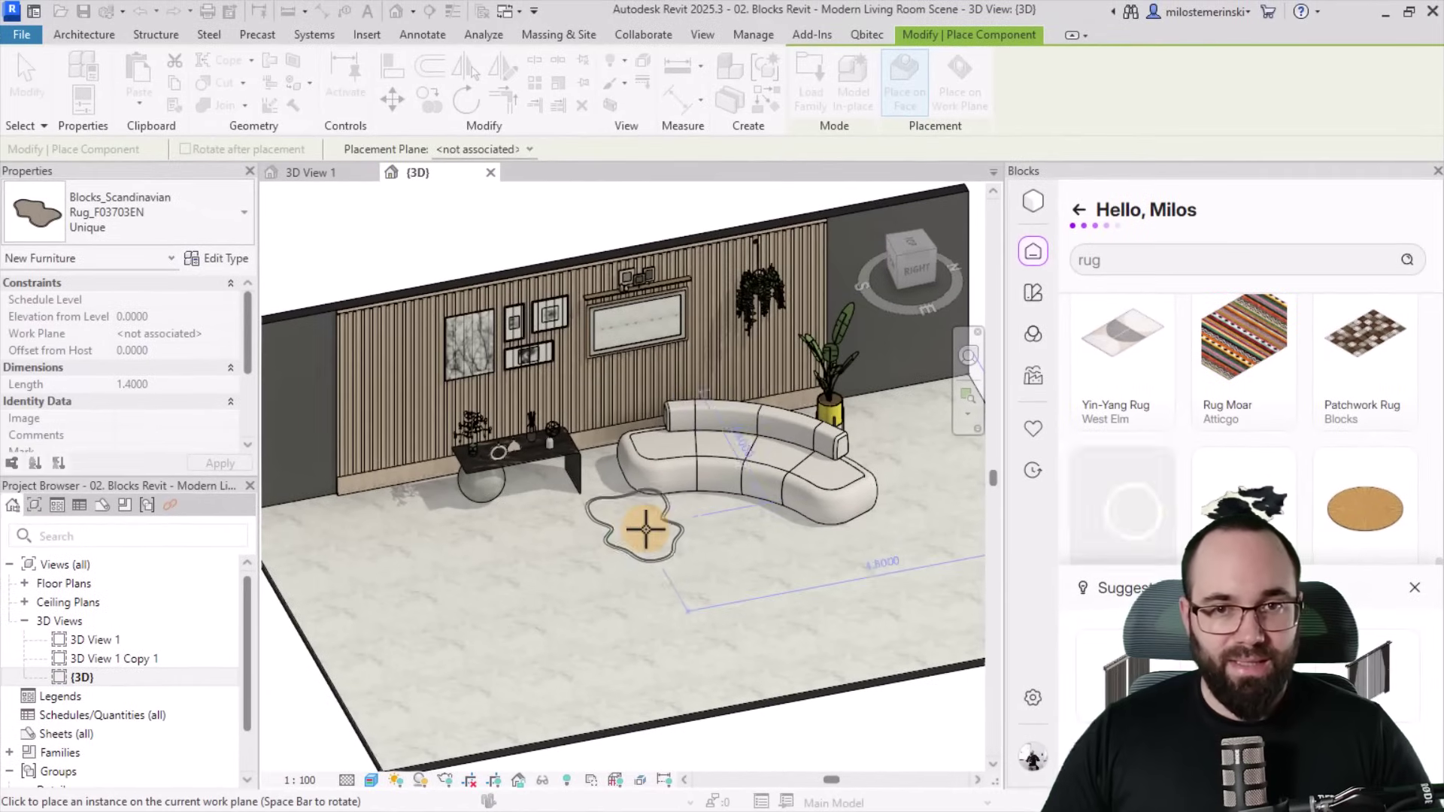
click(464, 150)
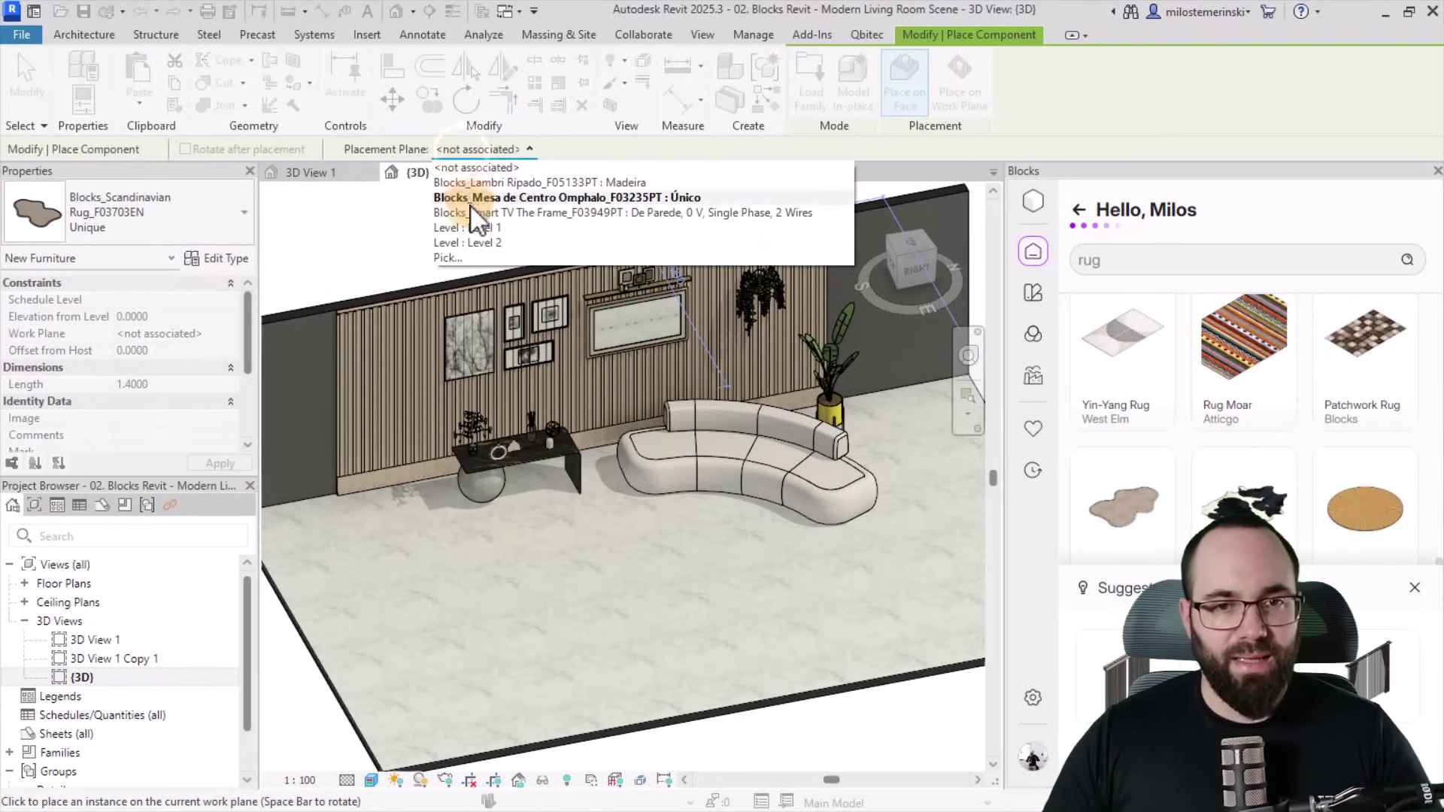
click(474, 228)
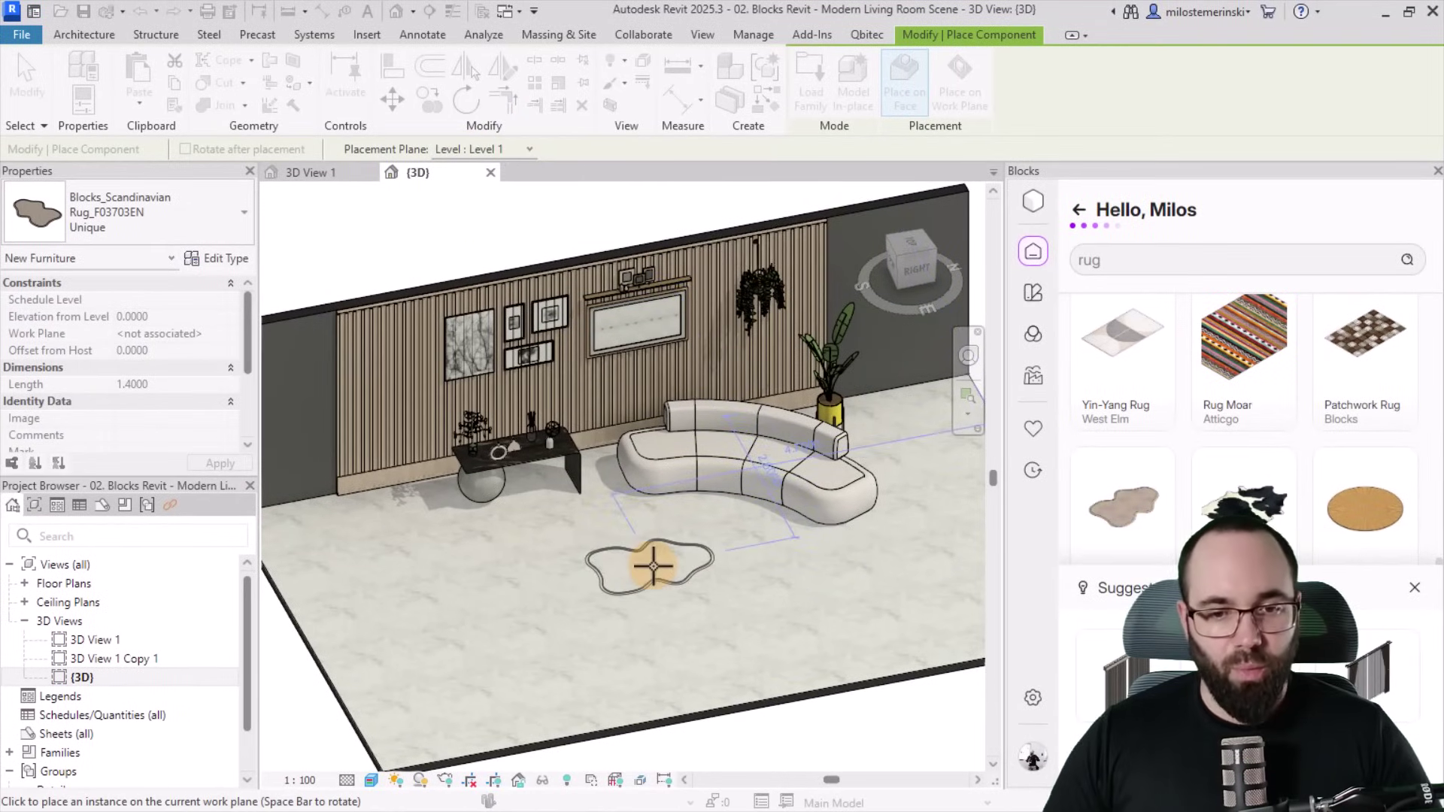
click(652, 565)
key(Escape)
key(Escape)
Set the Scandinavian rug's Length to 2.8 in Properties.
click(629, 593)
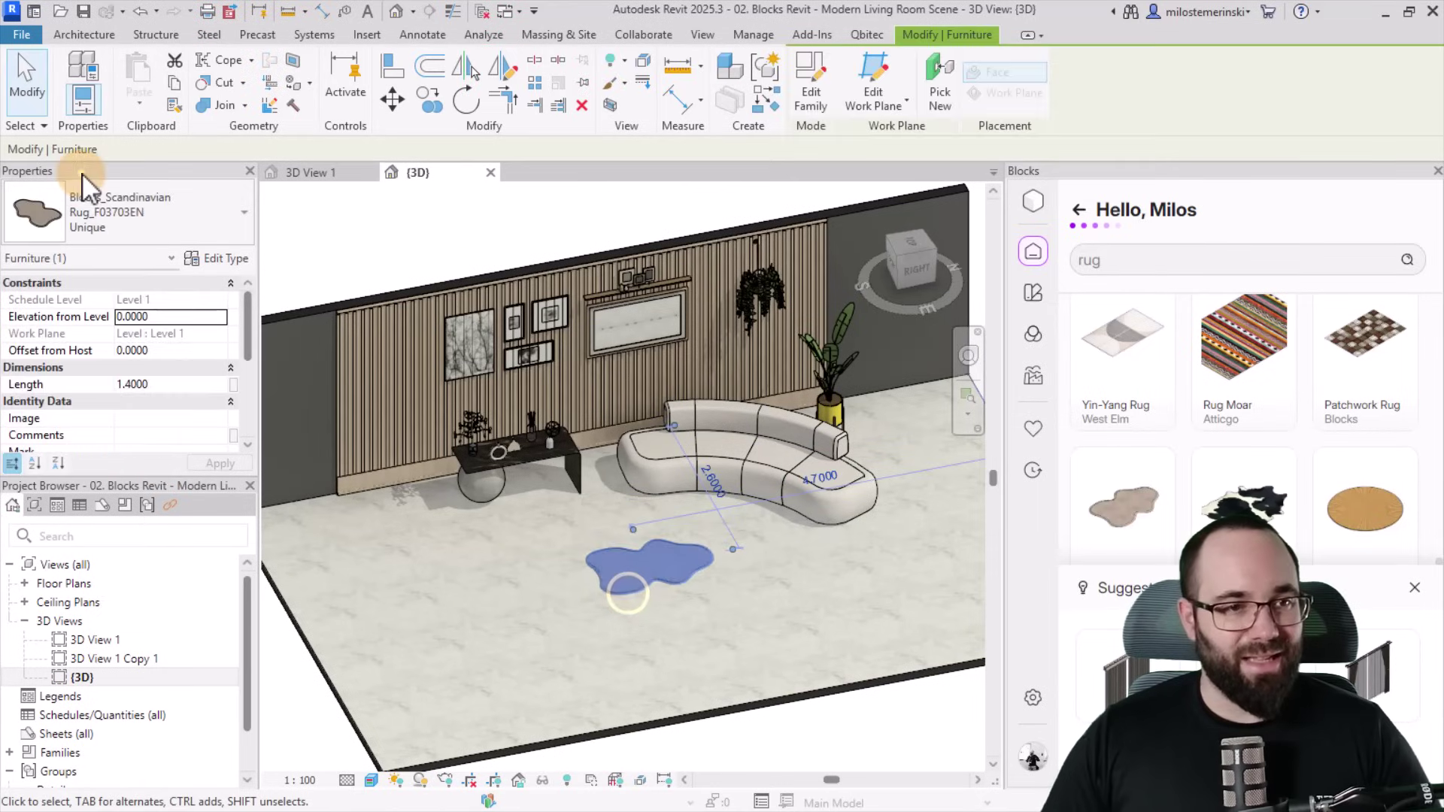
click(94, 198)
click(237, 225)
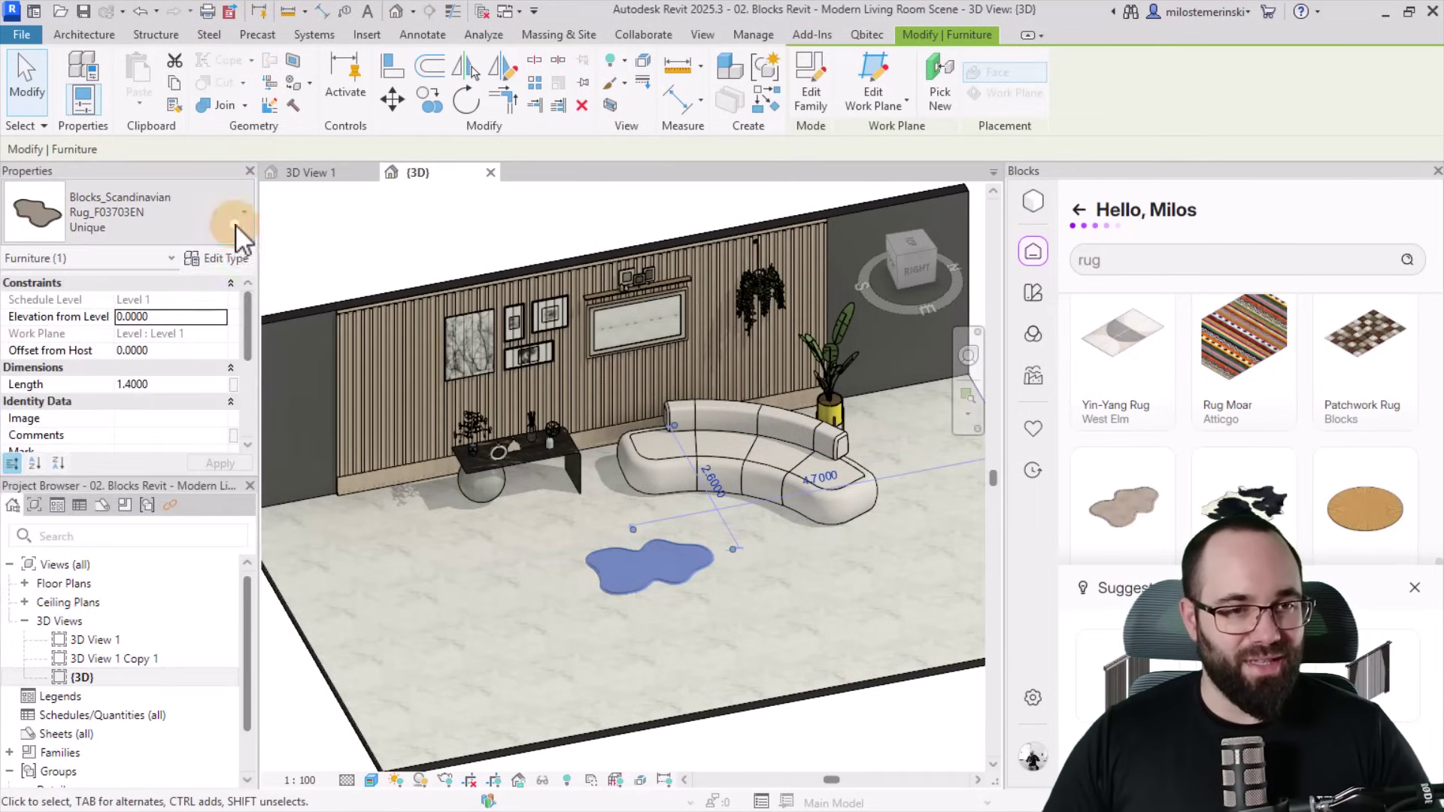
click(143, 385)
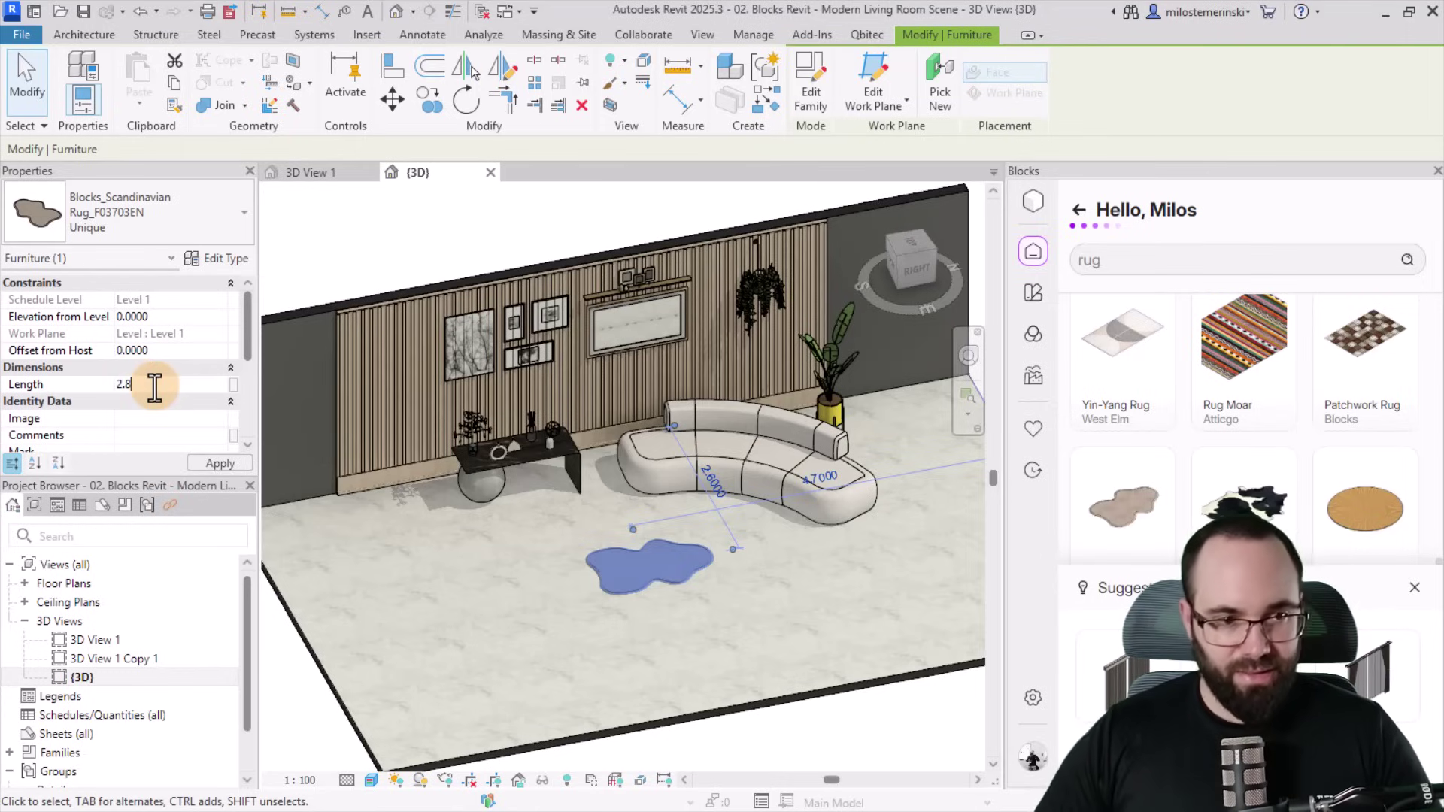
key(Return)
click(758, 621)
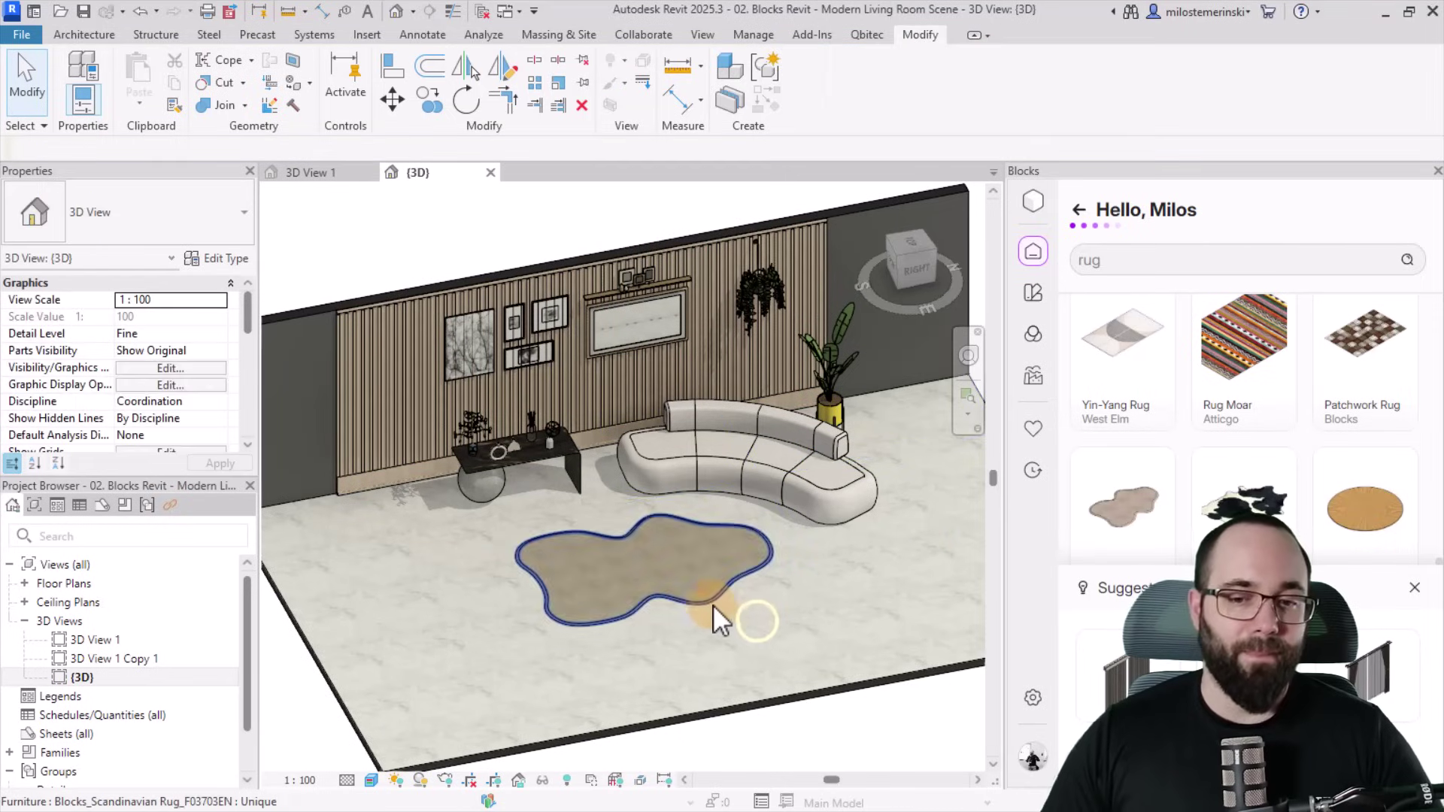
Rotate and reposition the rug so it lies centred in front of the curved sofa.
drag(713, 604, 680, 594)
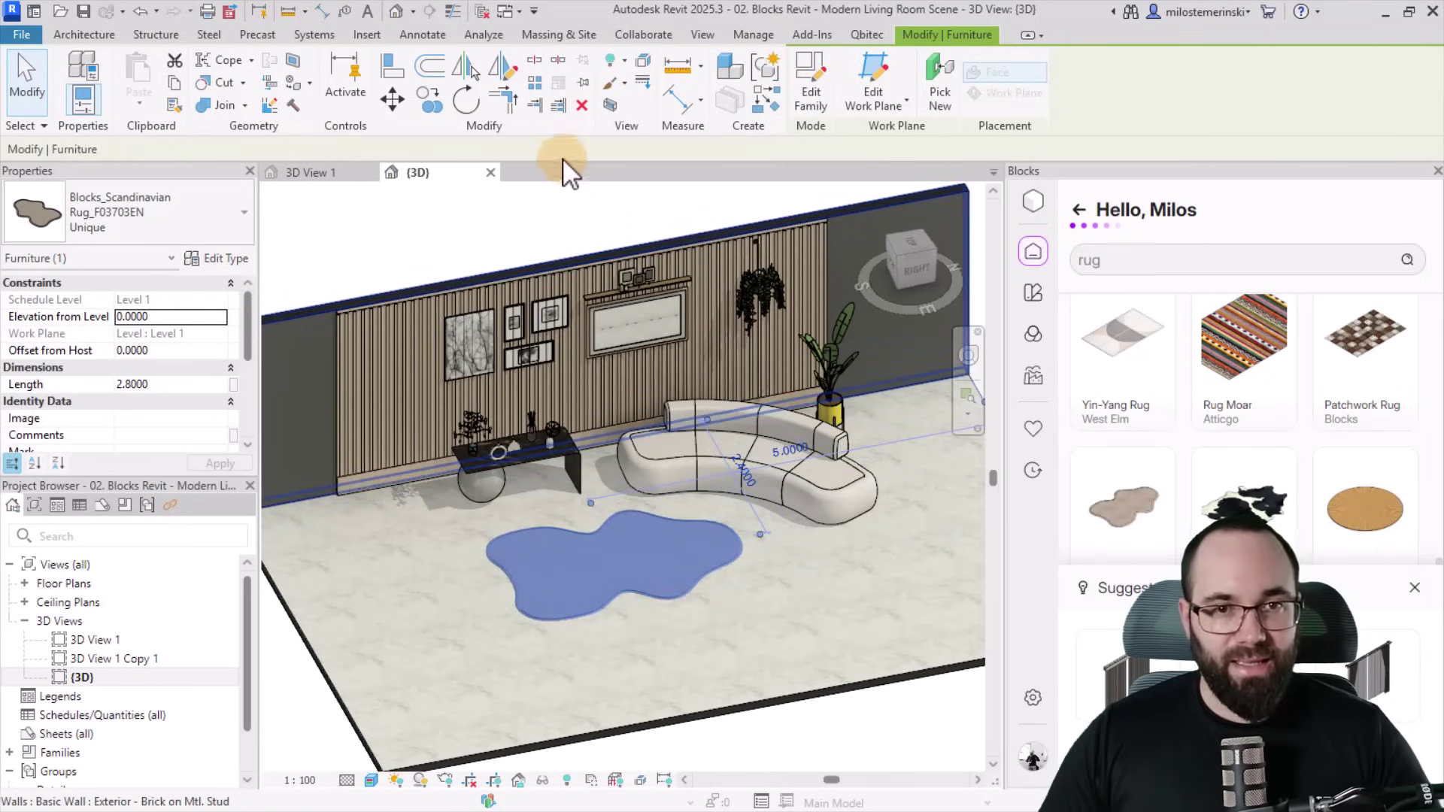
click(465, 100)
click(717, 639)
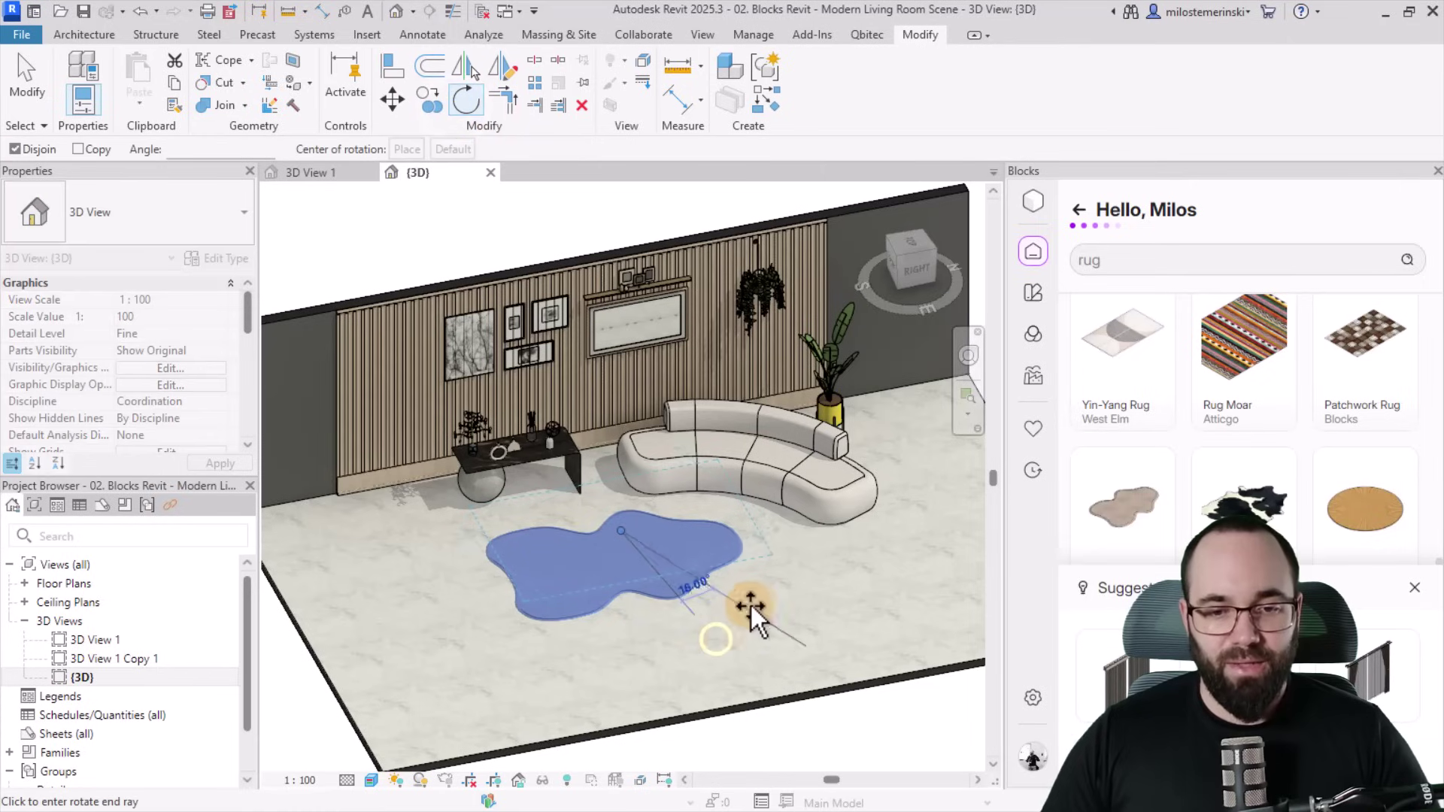
click(755, 599)
mouse_move(680, 584)
mouse_down()
mouse_move(689, 616)
mouse_move(683, 585)
mouse_up()
click(725, 612)
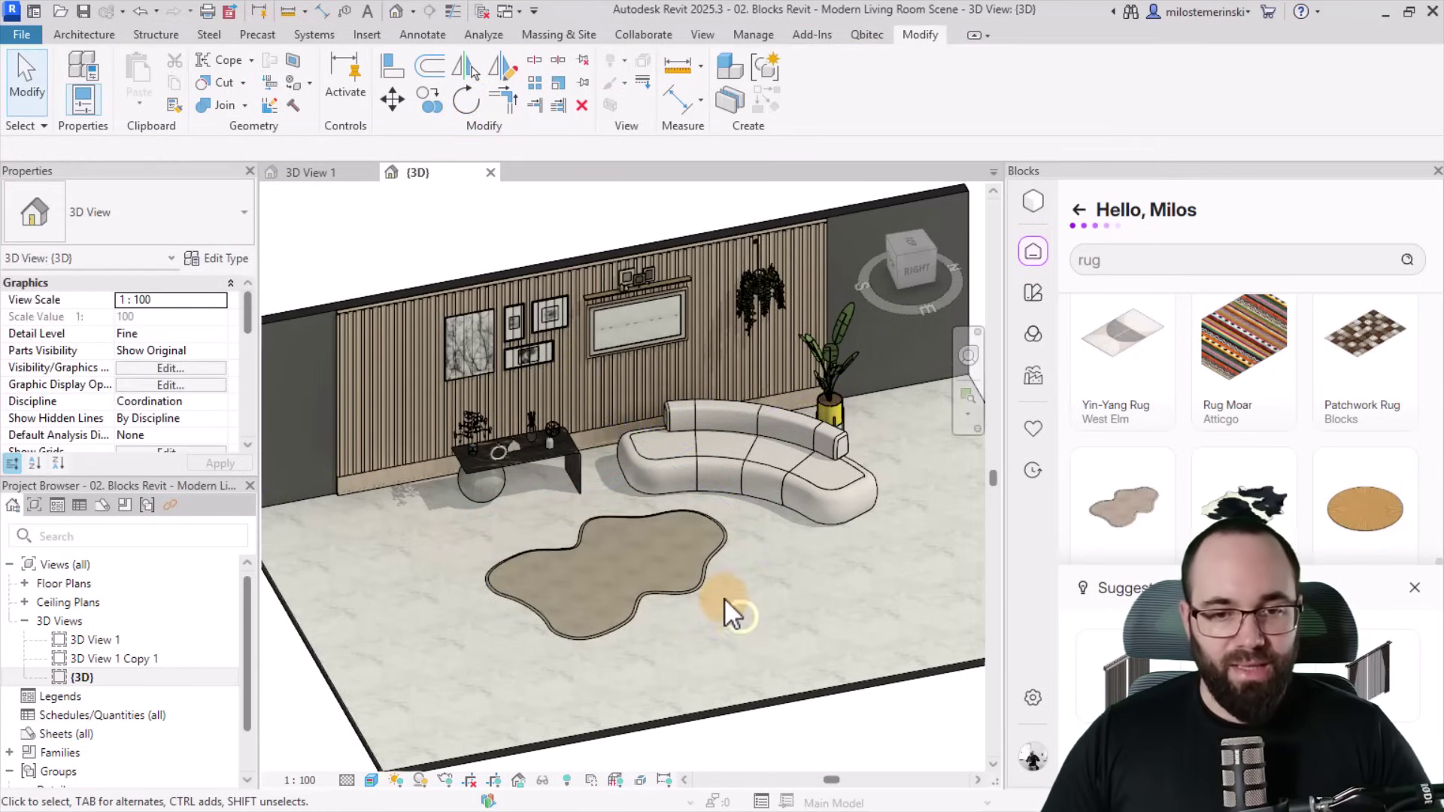
scroll(692, 613, up, 3)
shift+middle_drag(699, 649, 726, 651)
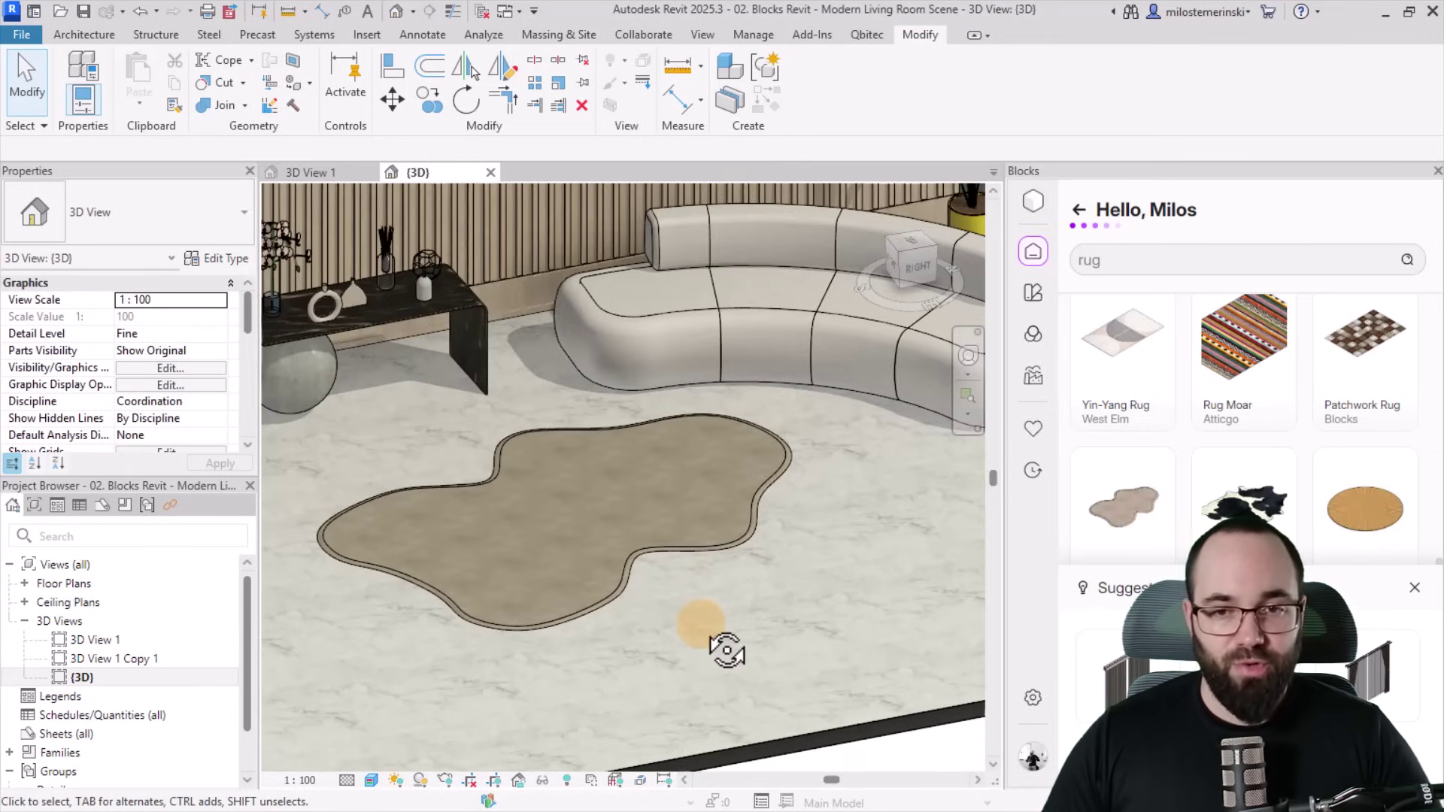
scroll(699, 624, down, 5)
Clear the 'rug' search and return the Blocks panel to its home page.
click(1407, 260)
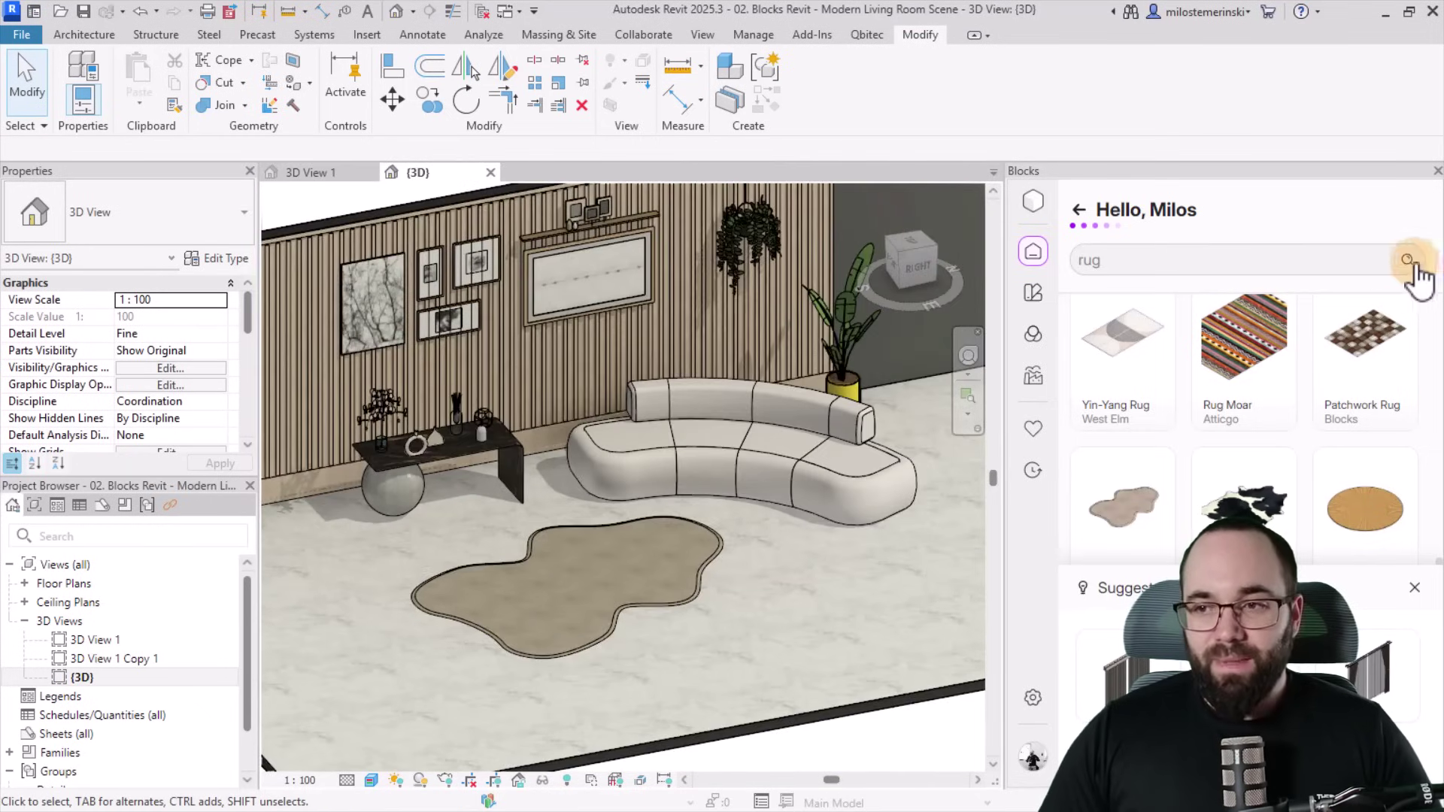
click(1234, 273)
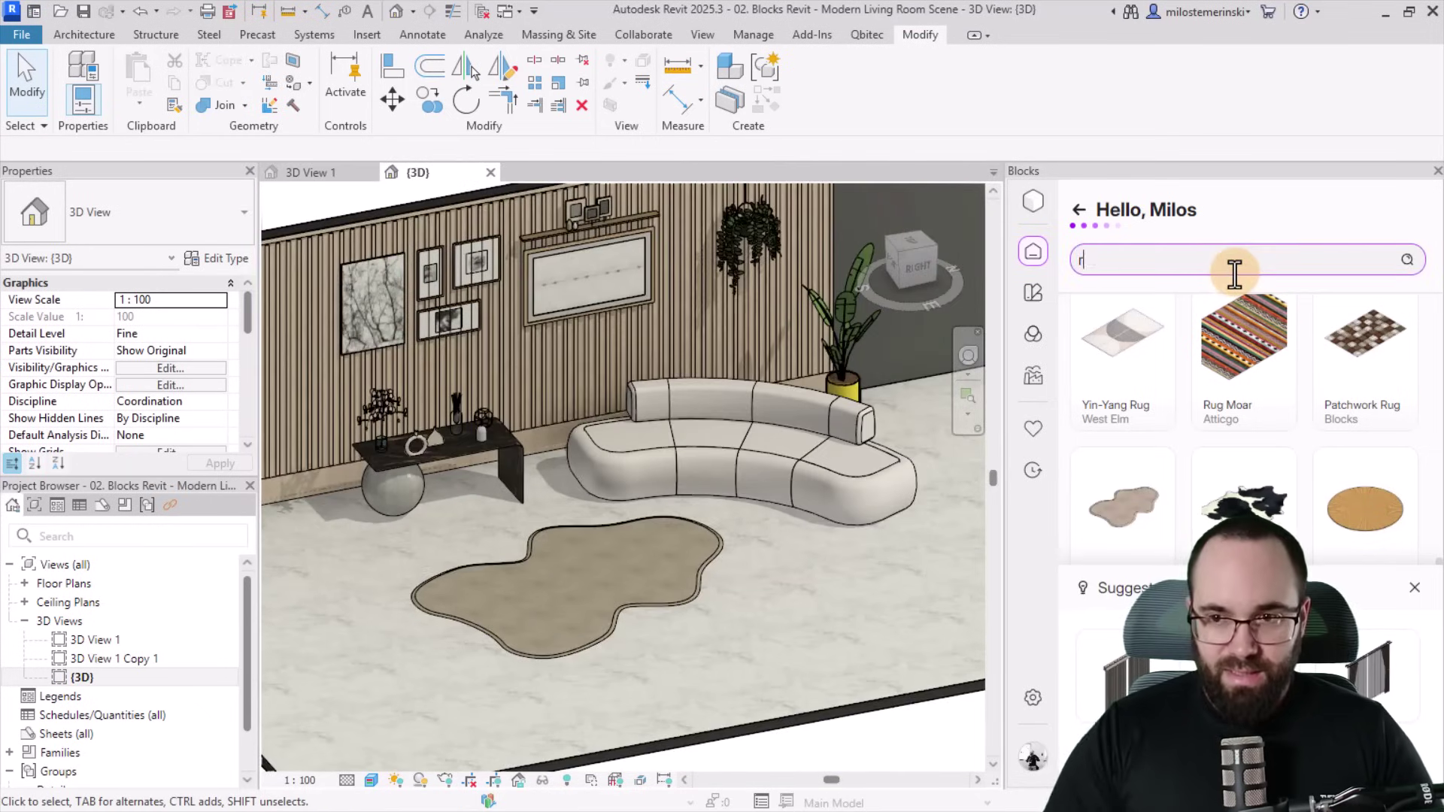
key(BackSpace)
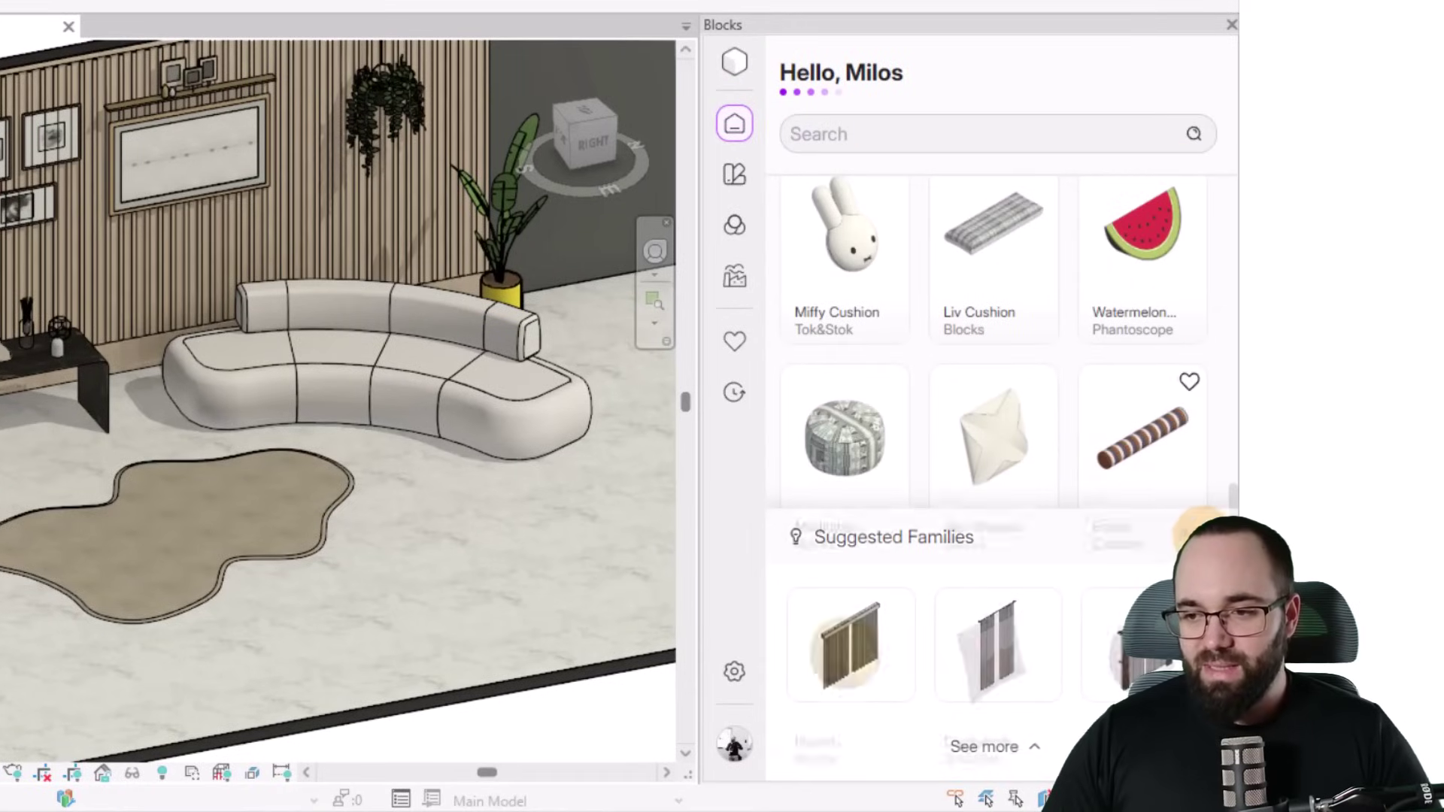
click(737, 128)
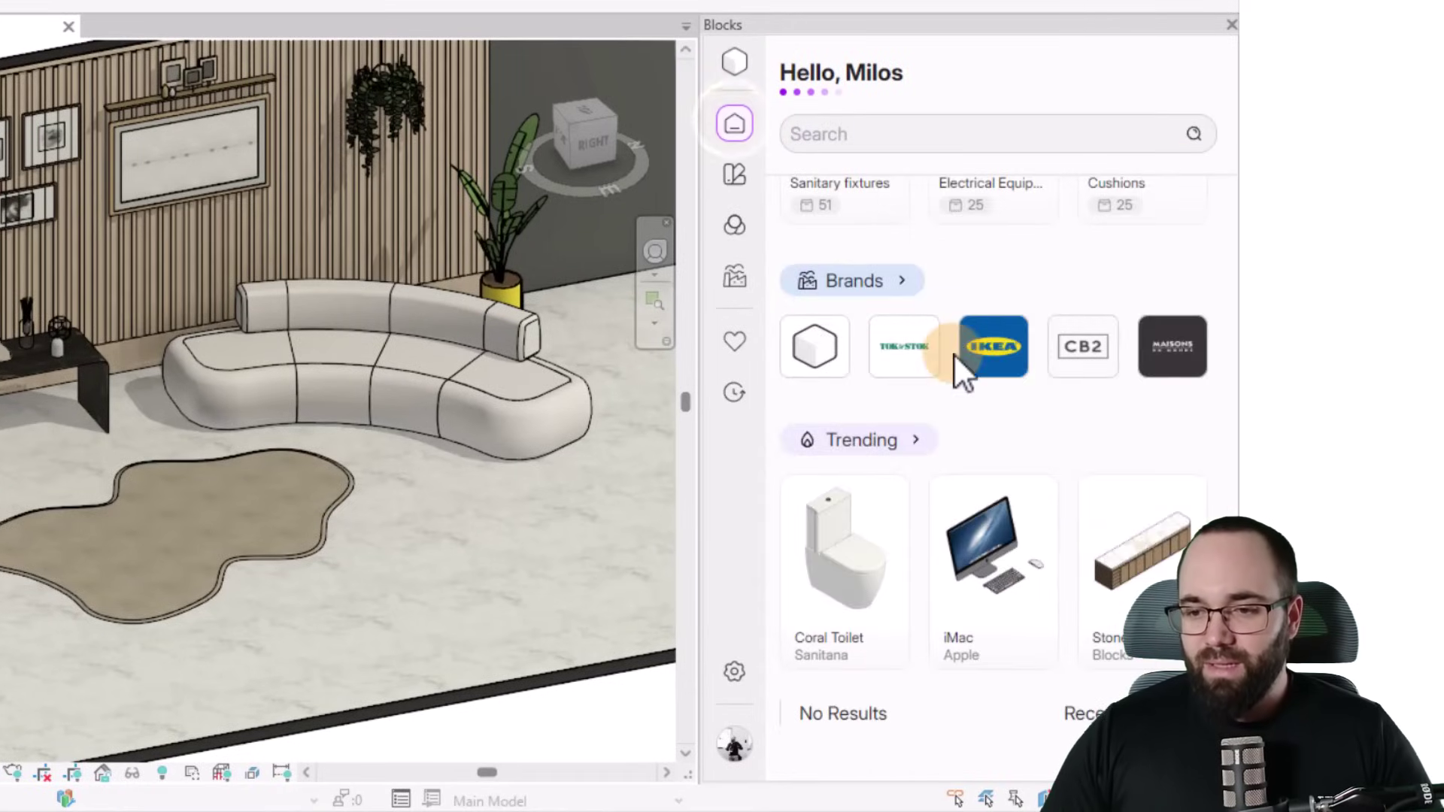
scroll(955, 358, up, 8)
scroll(993, 371, up, 5)
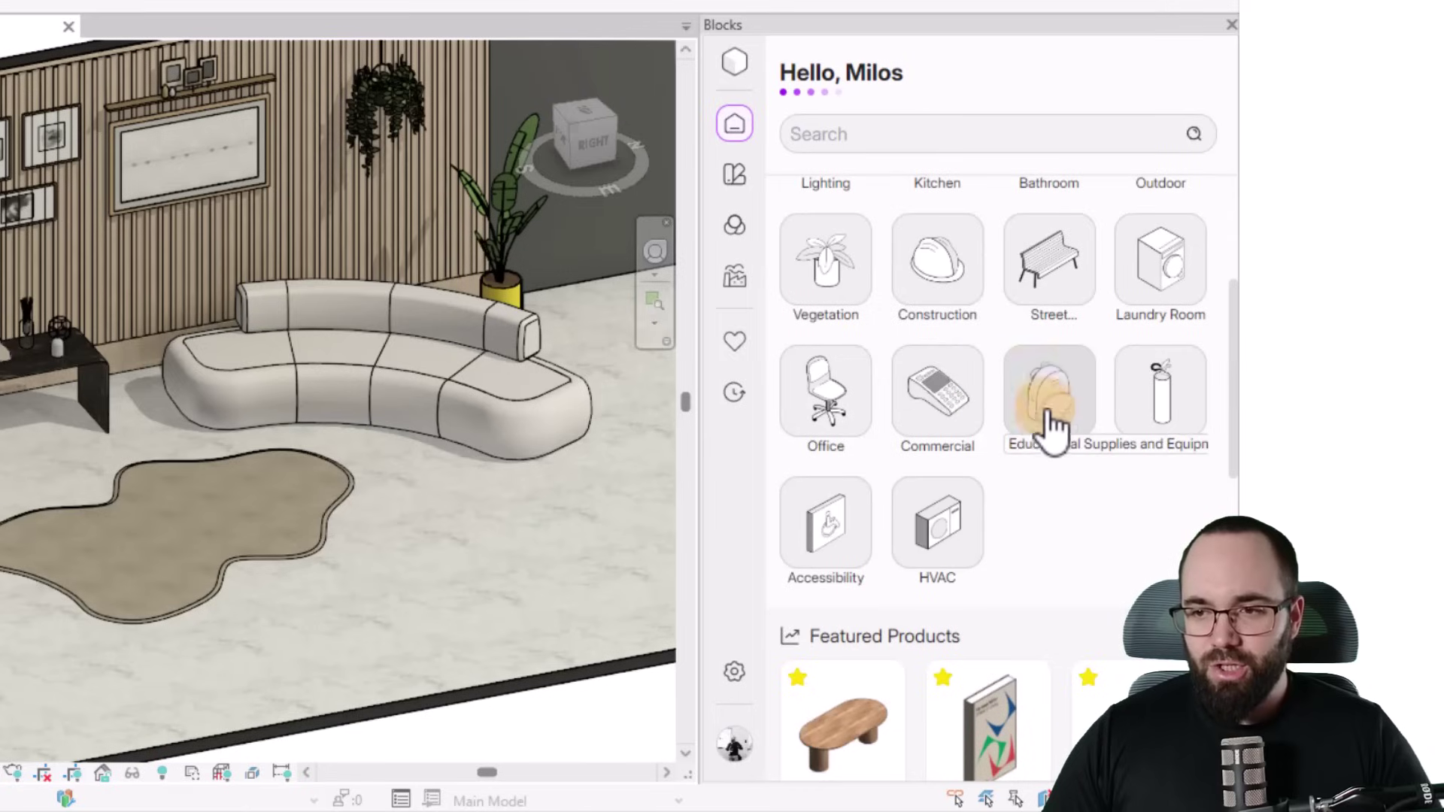
scroll(1053, 427, up, 2)
scroll(1051, 435, up, 2)
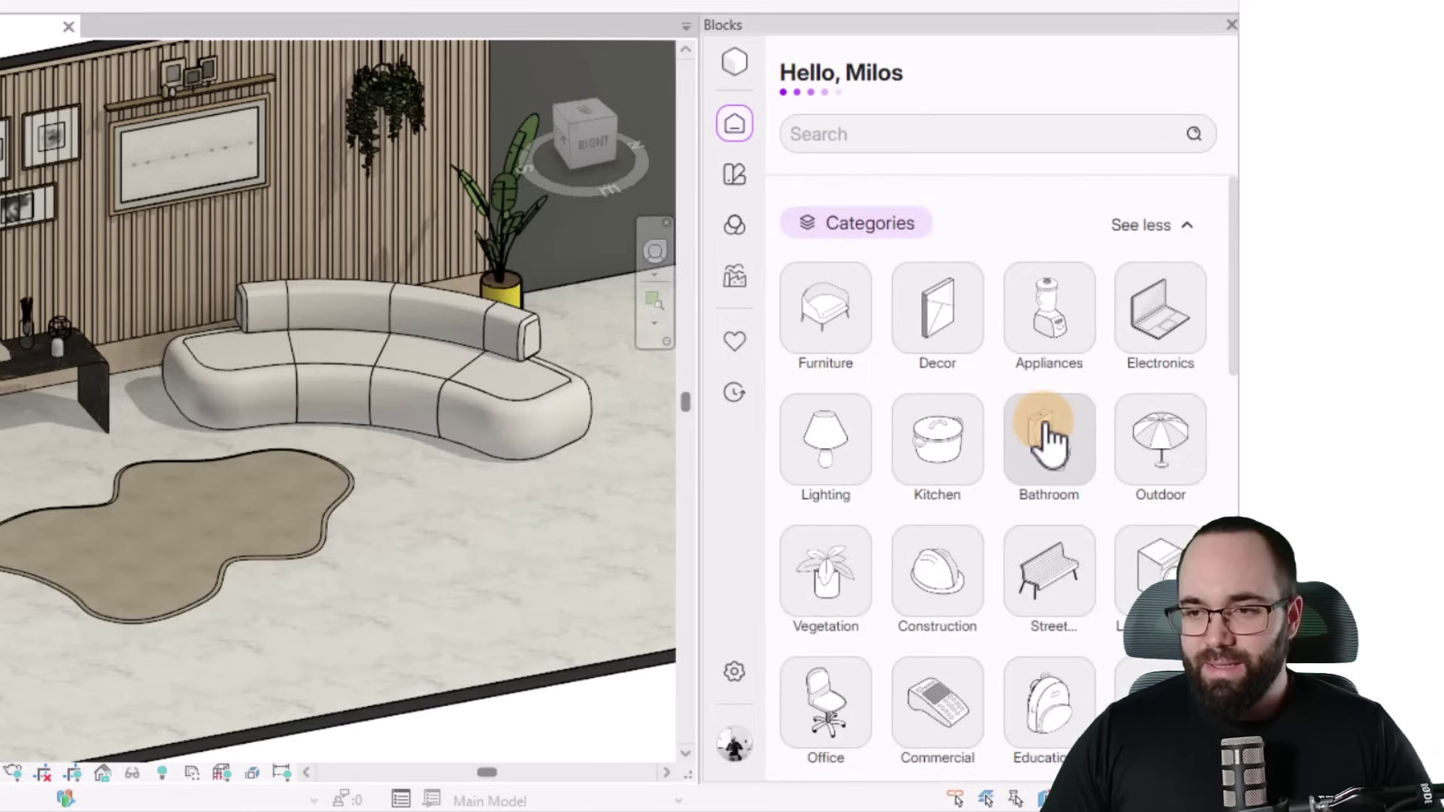
scroll(1055, 413, down, 2)
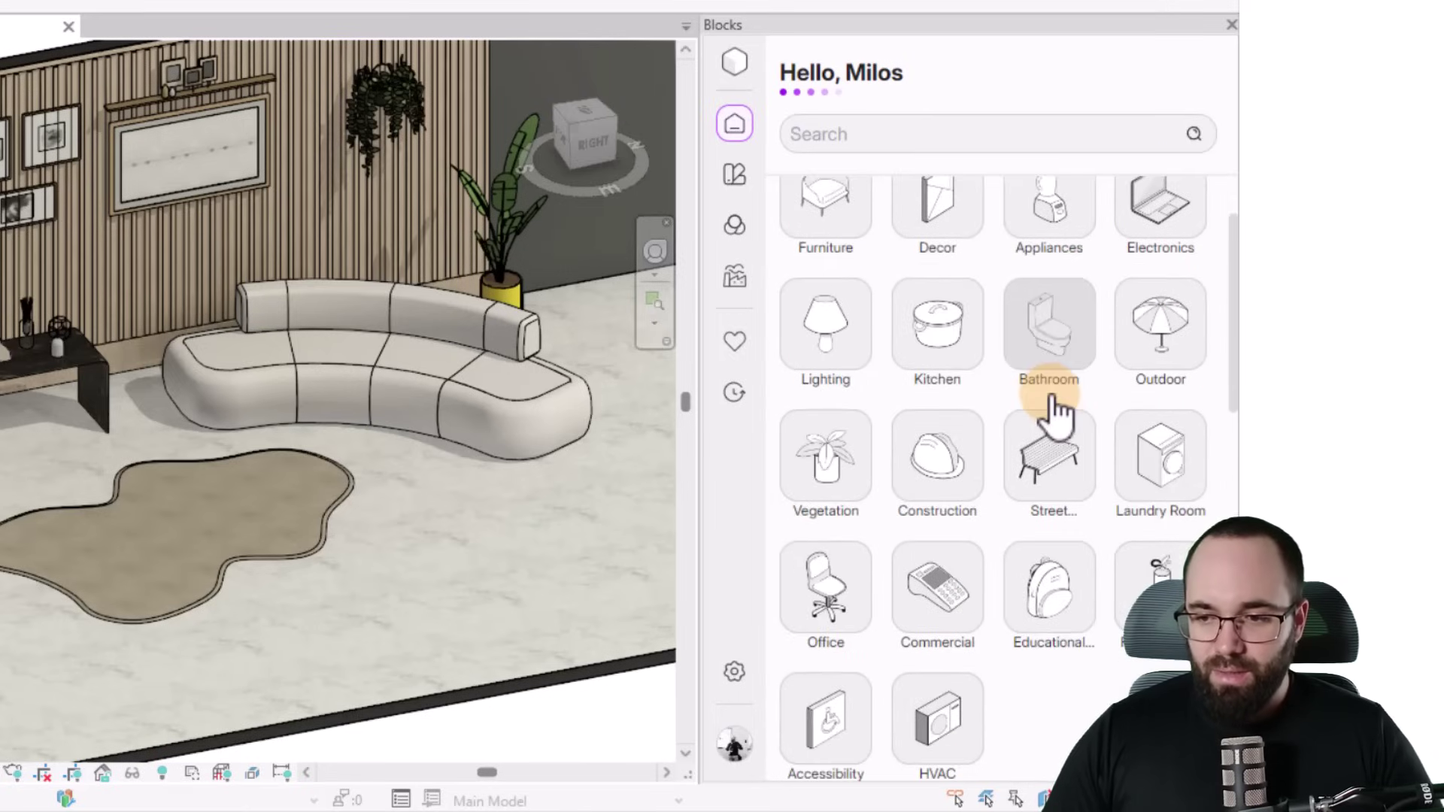
scroll(1053, 398, up, 2)
Browse Furniture > Tables > Coffee Tables and scroll down to the Pilotis table.
click(832, 331)
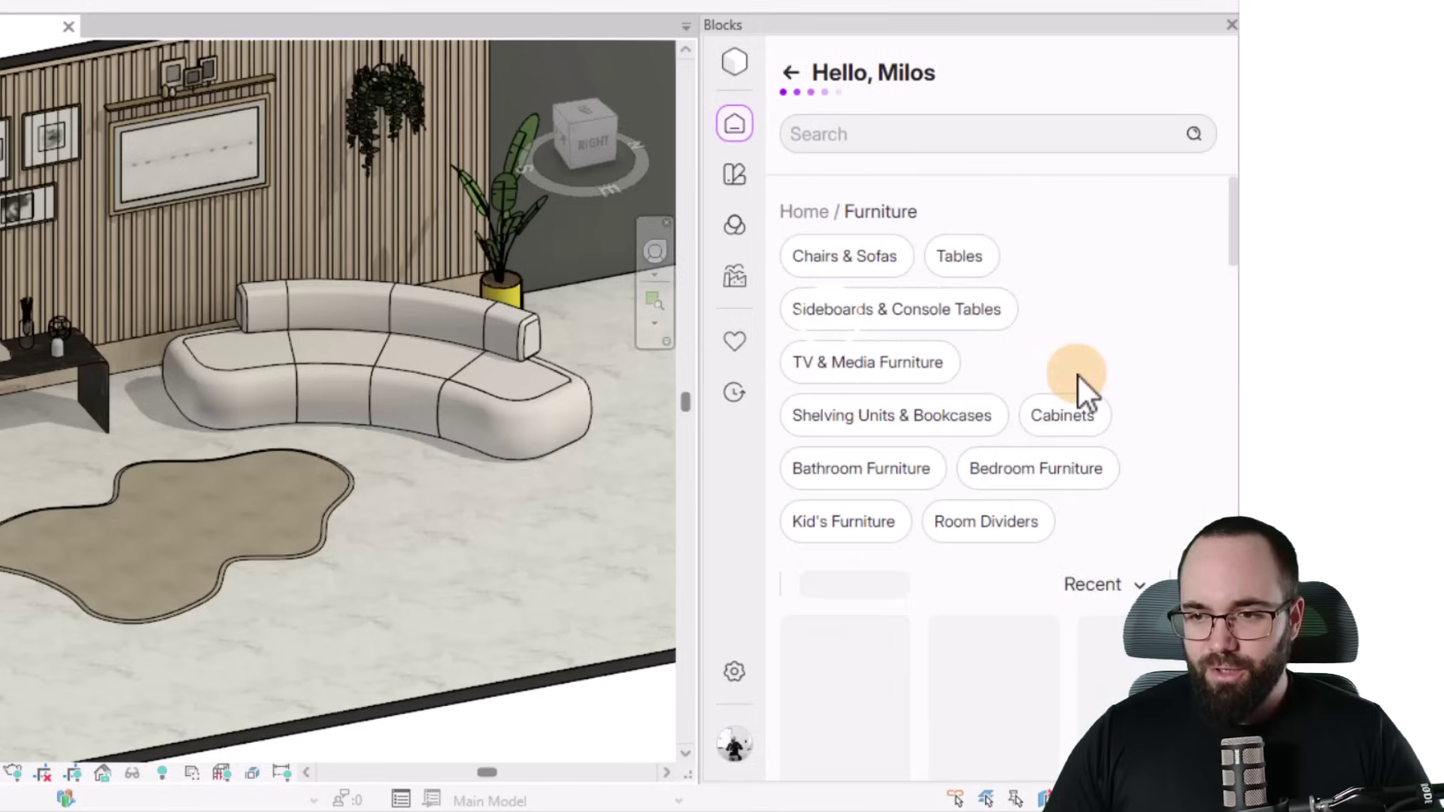
click(964, 260)
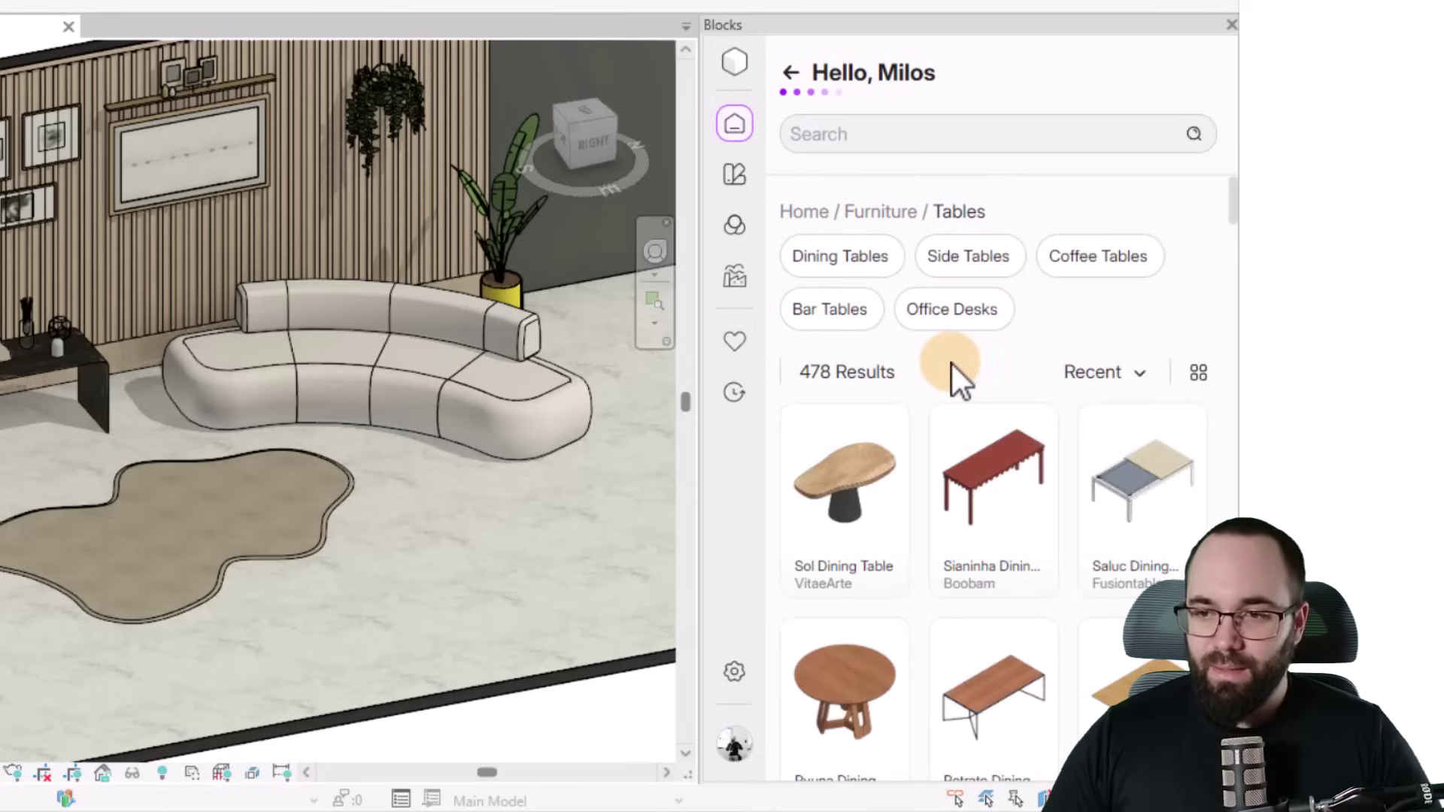
click(1077, 265)
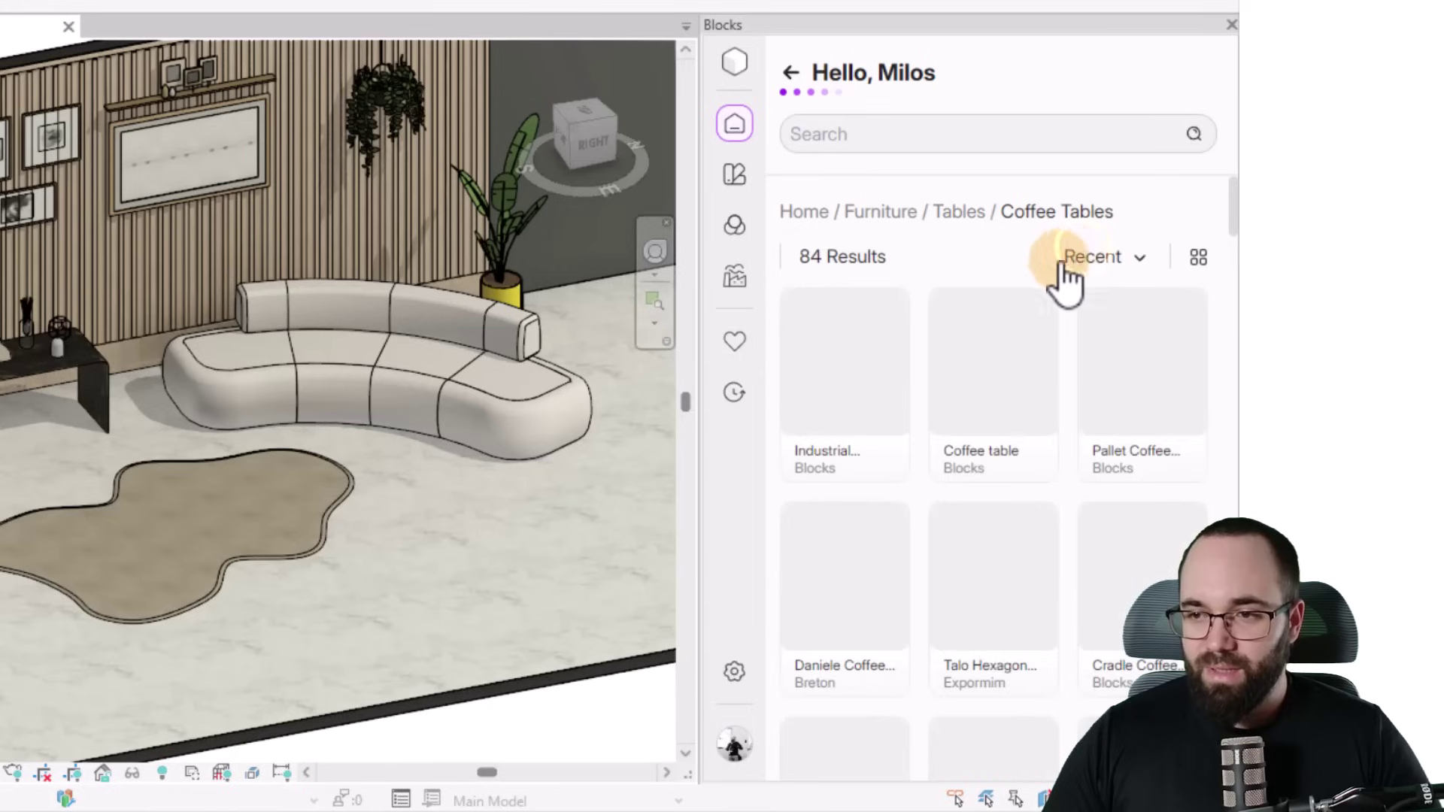
scroll(988, 460, down, 5)
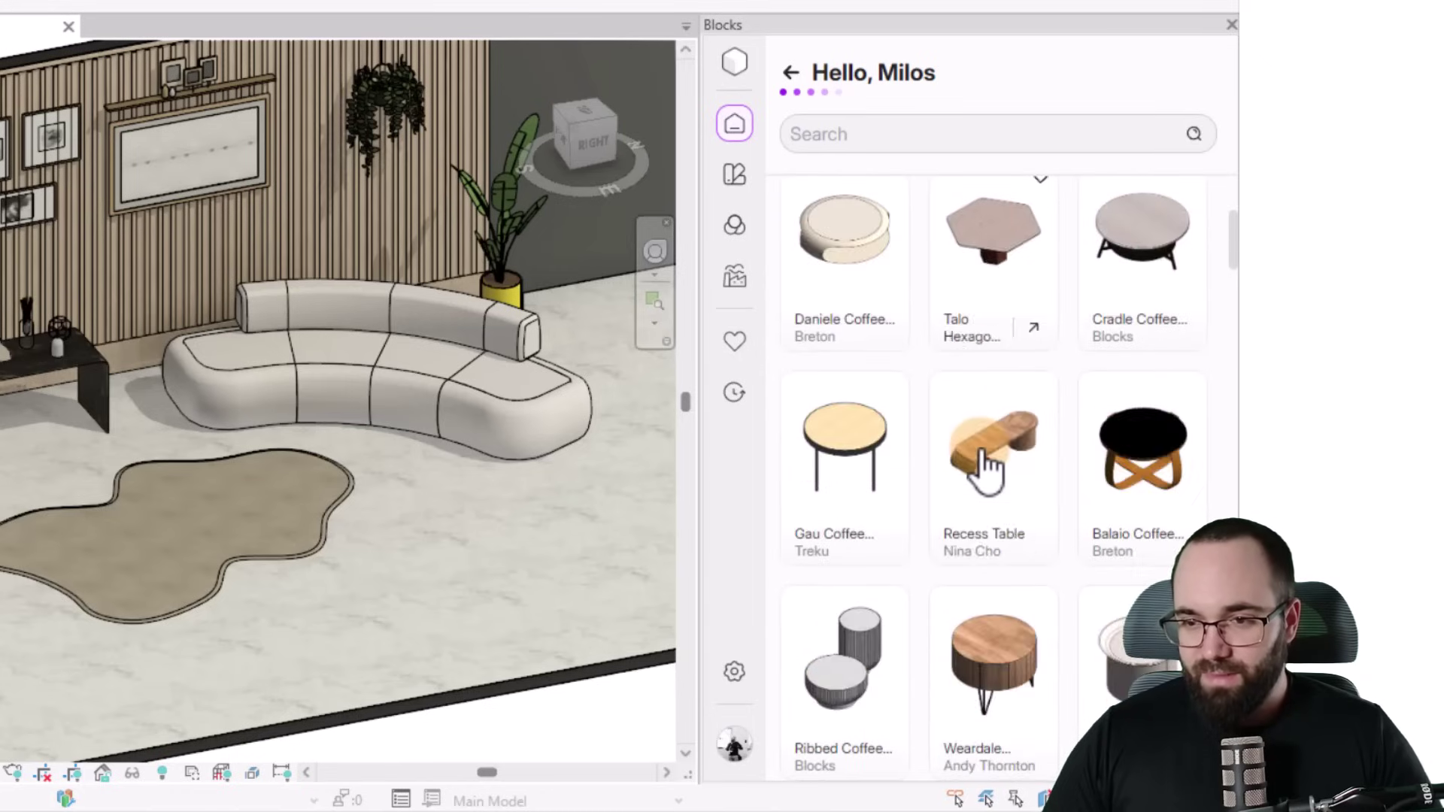
scroll(986, 467, down, 7)
scroll(971, 422, down, 5)
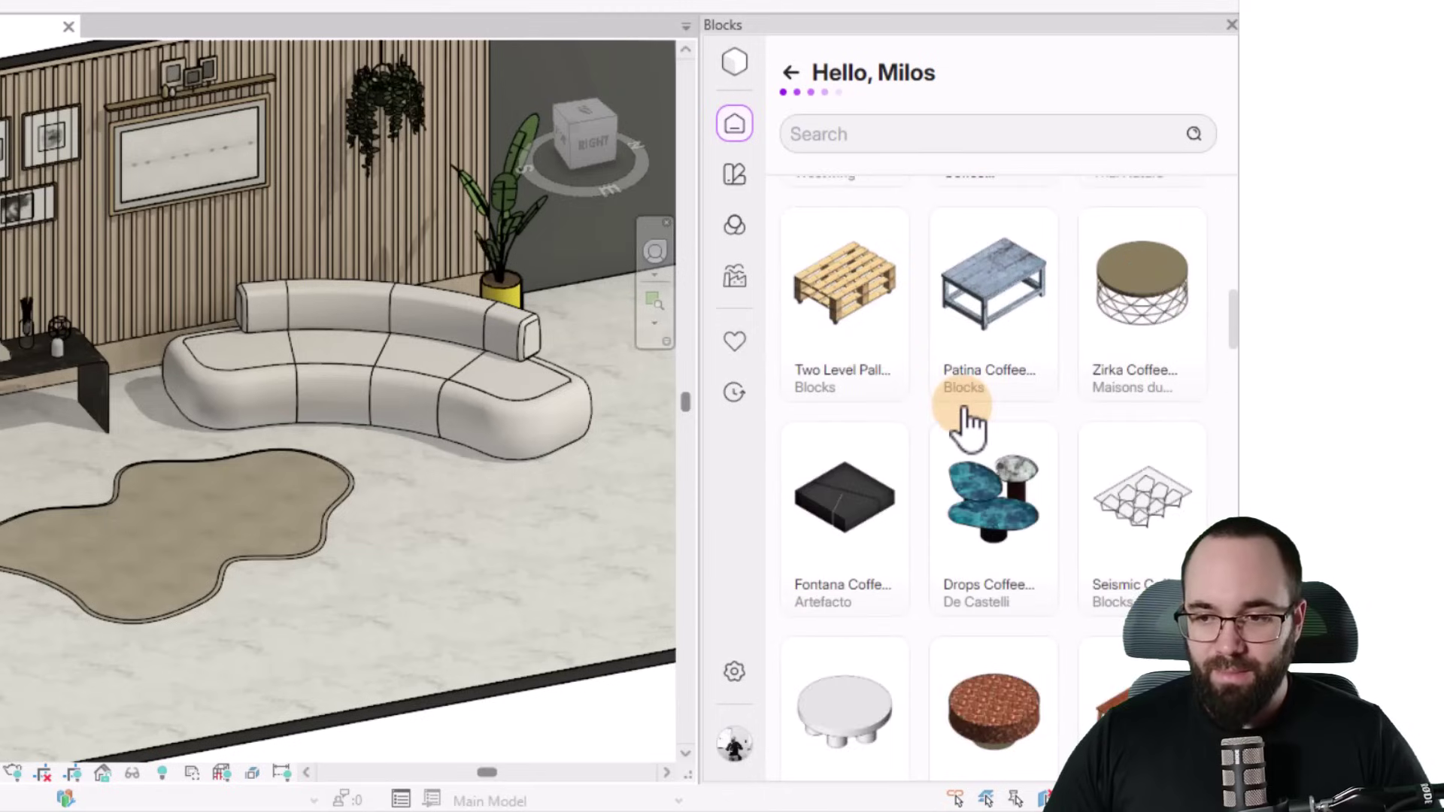
scroll(967, 413, down, 8)
scroll(966, 418, up, 3)
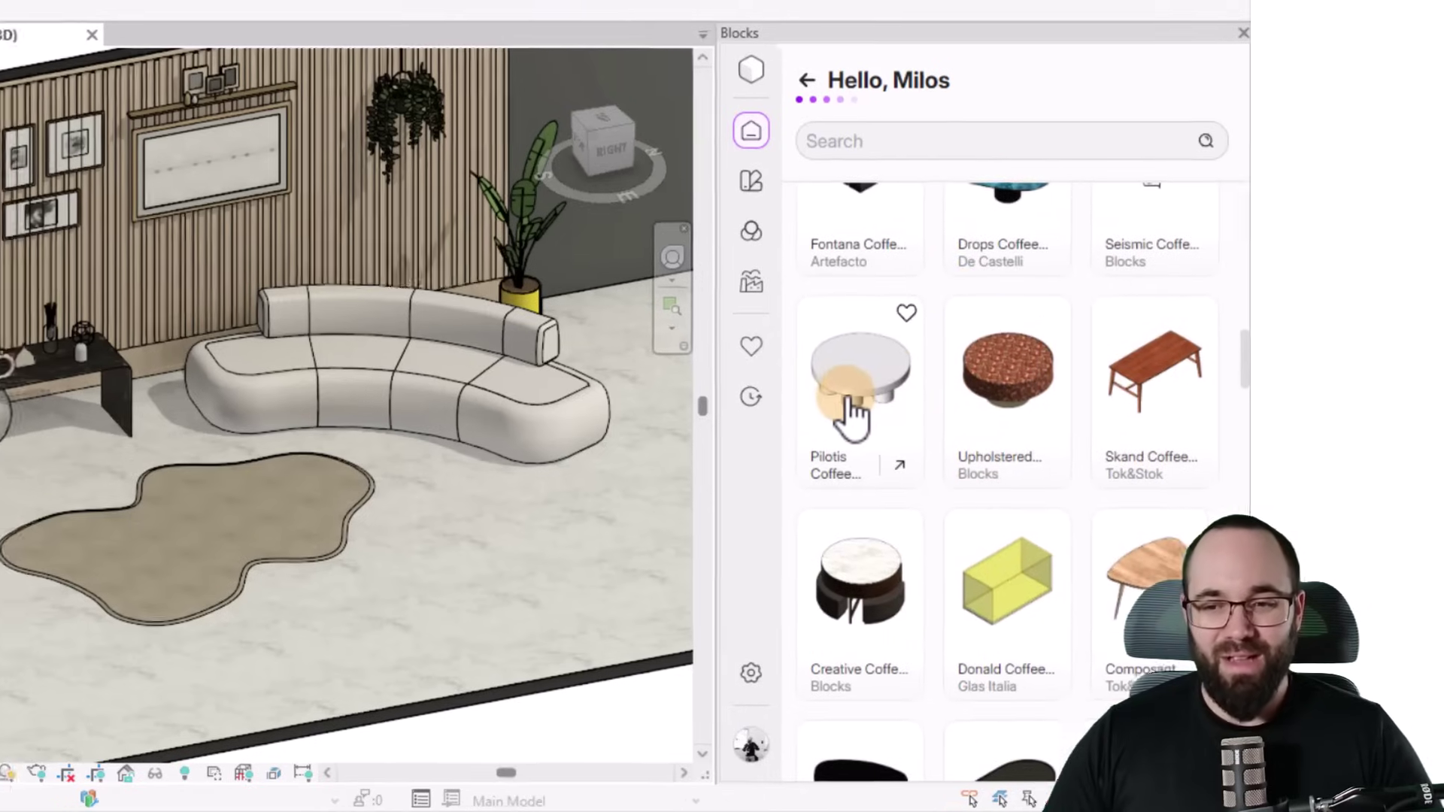
Place the Pilotis Coffee Table on Level 1 on the rug in front of the sofa.
click(835, 402)
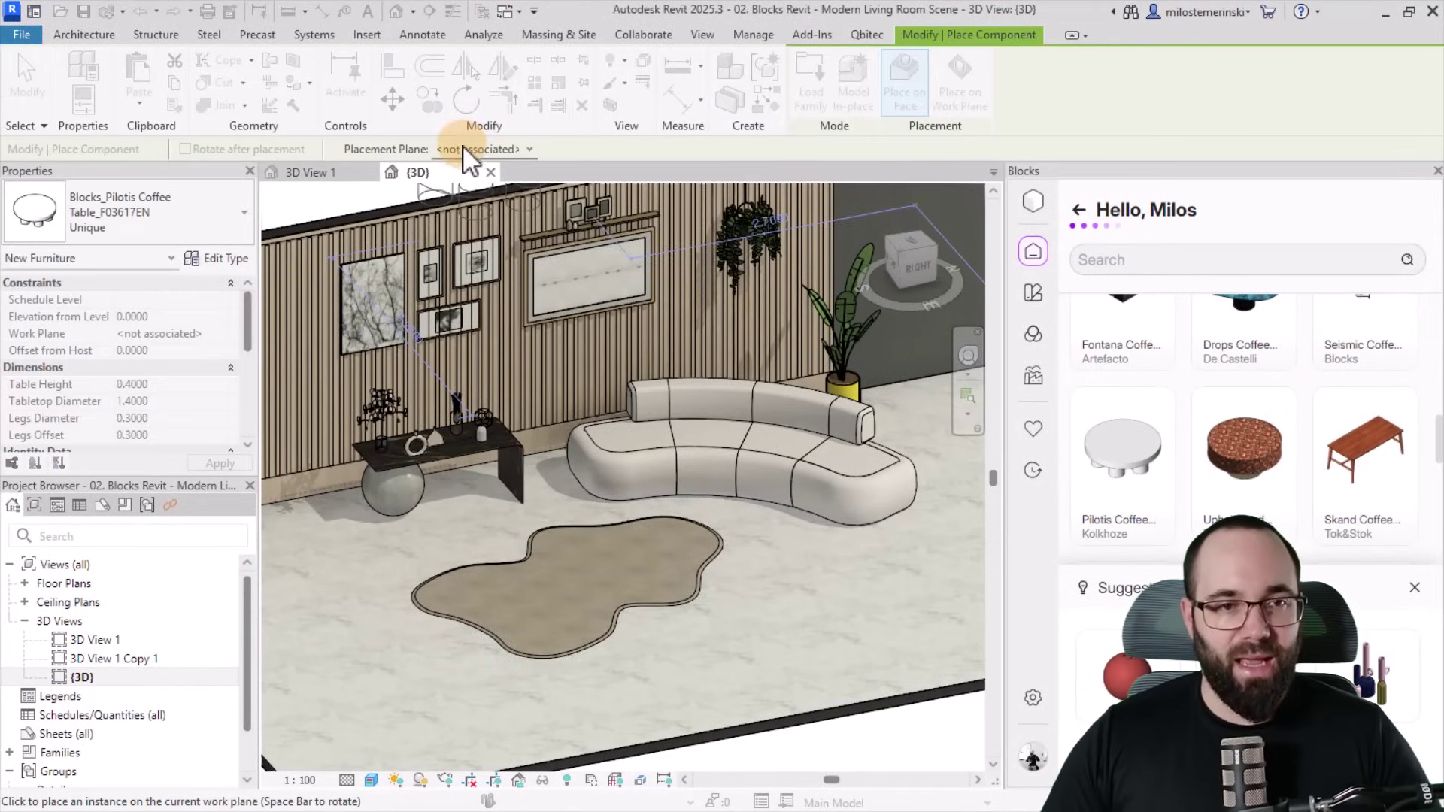
click(463, 149)
click(466, 225)
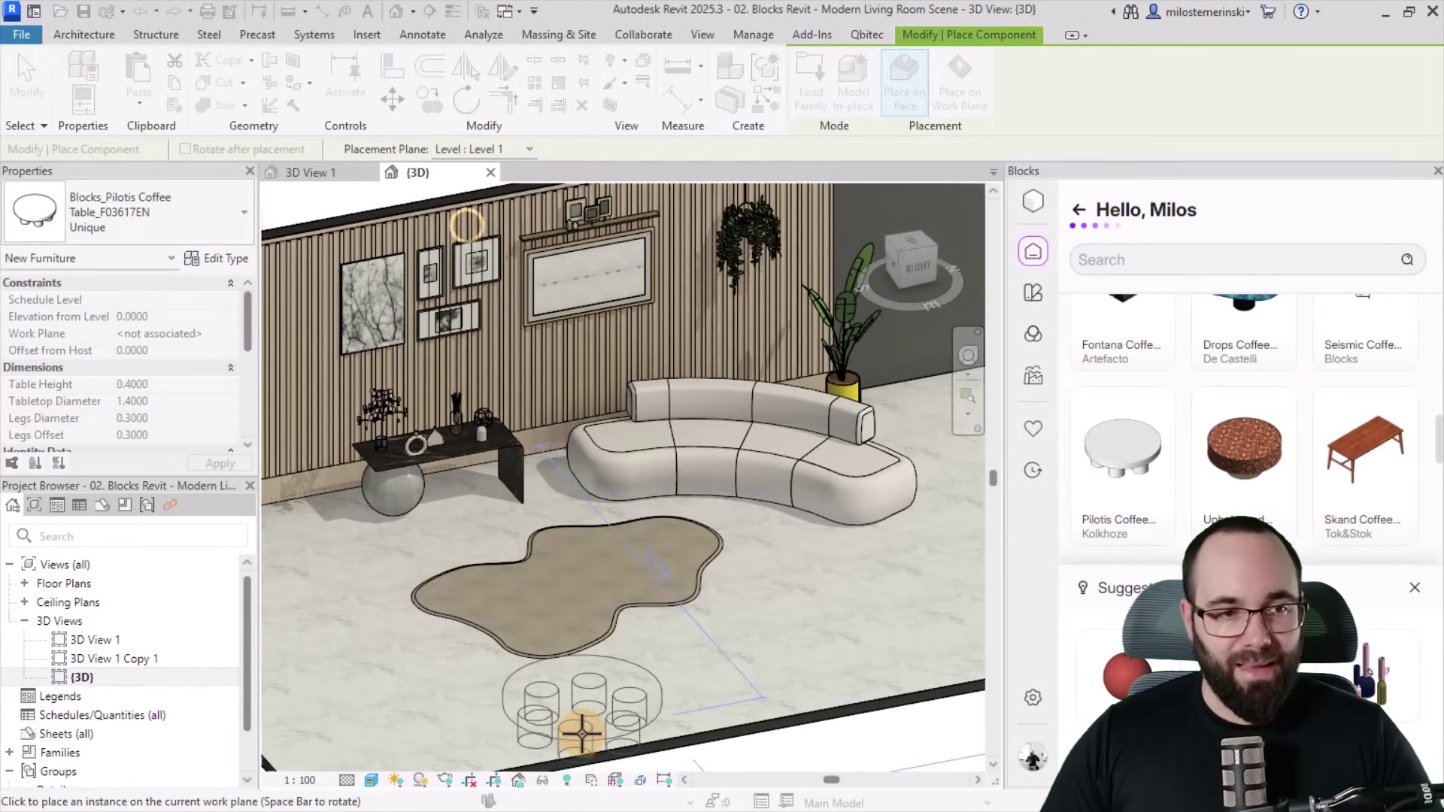
click(578, 660)
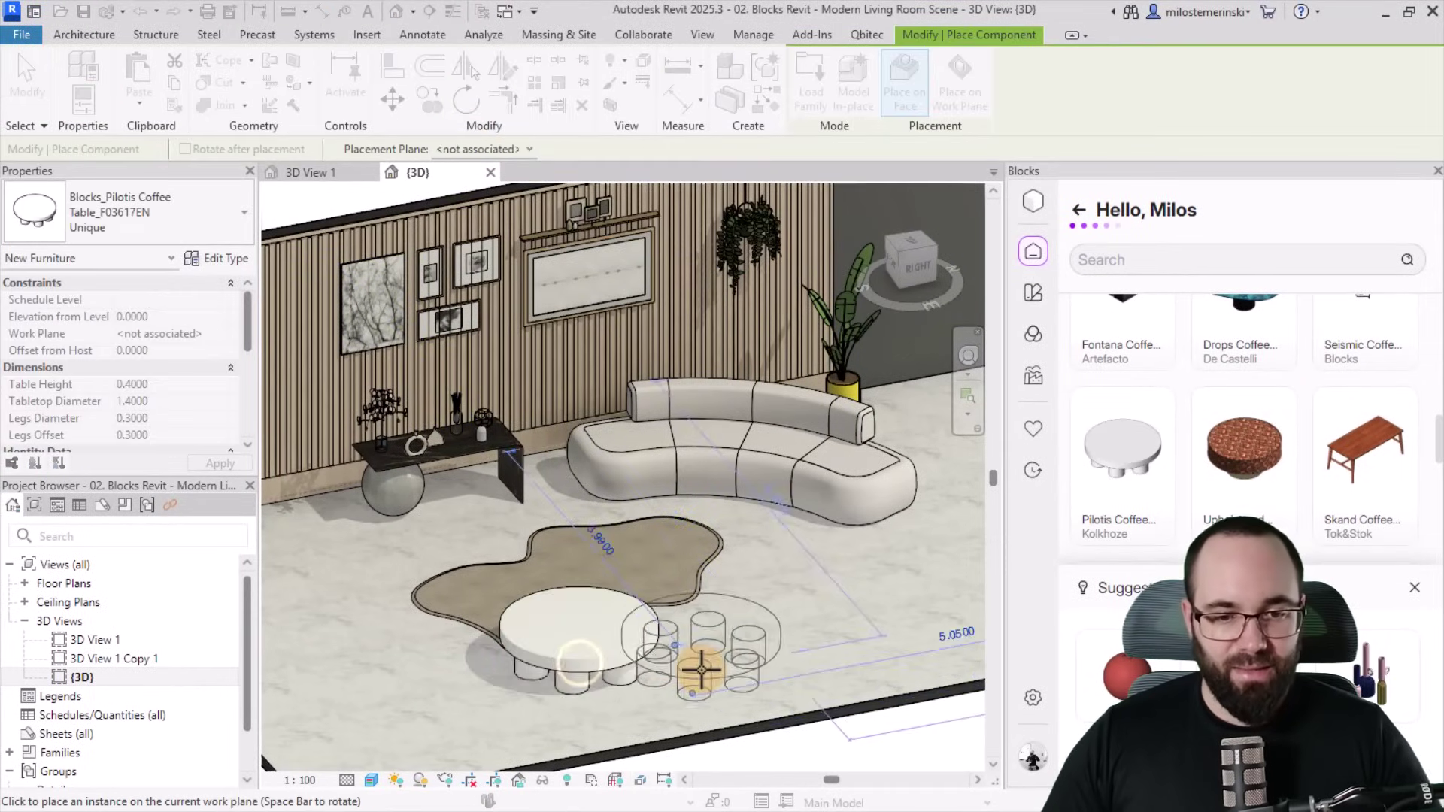
key(Escape)
Check the placed coffee table's properties, then orbit and pan around the room.
click(641, 668)
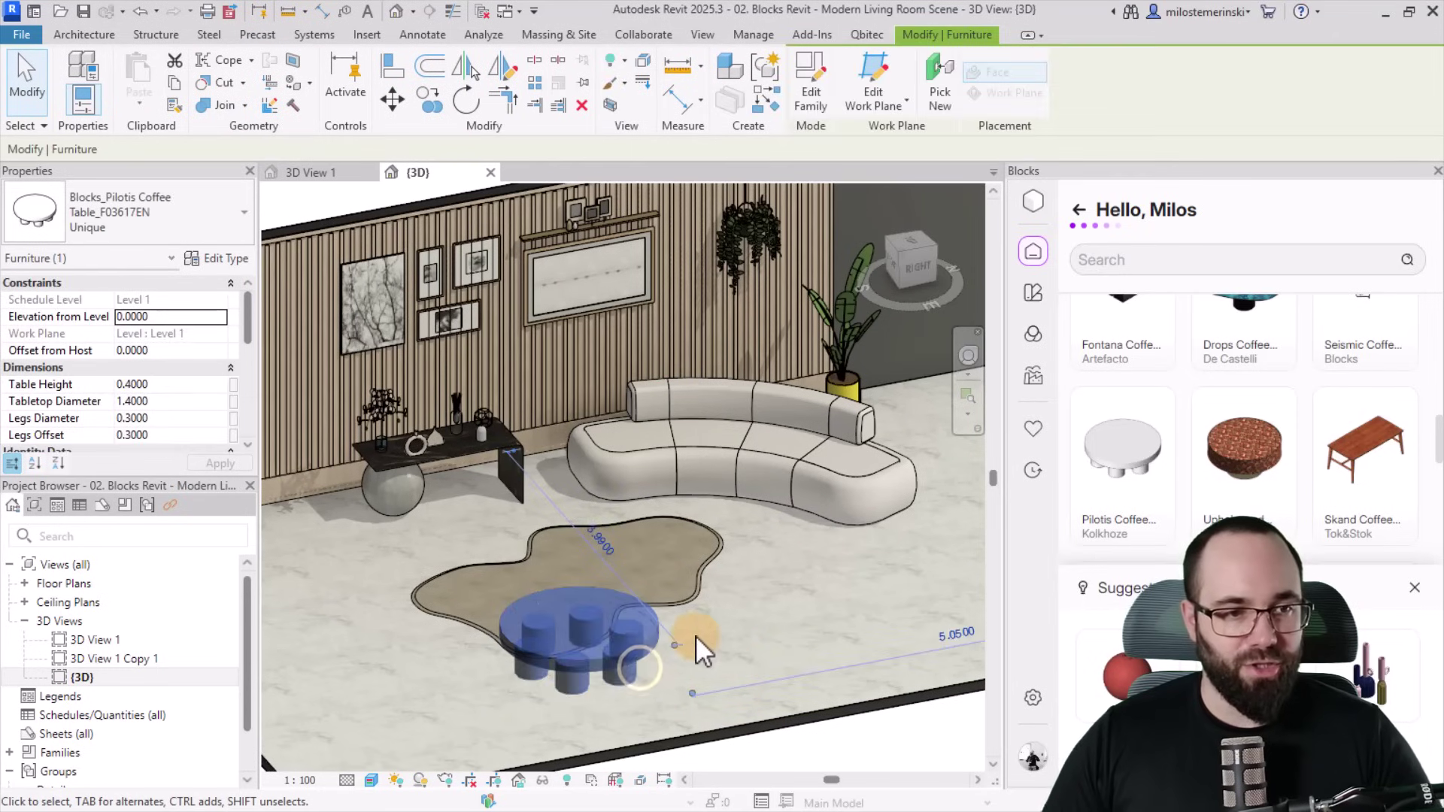
scroll(221, 382, down, 1)
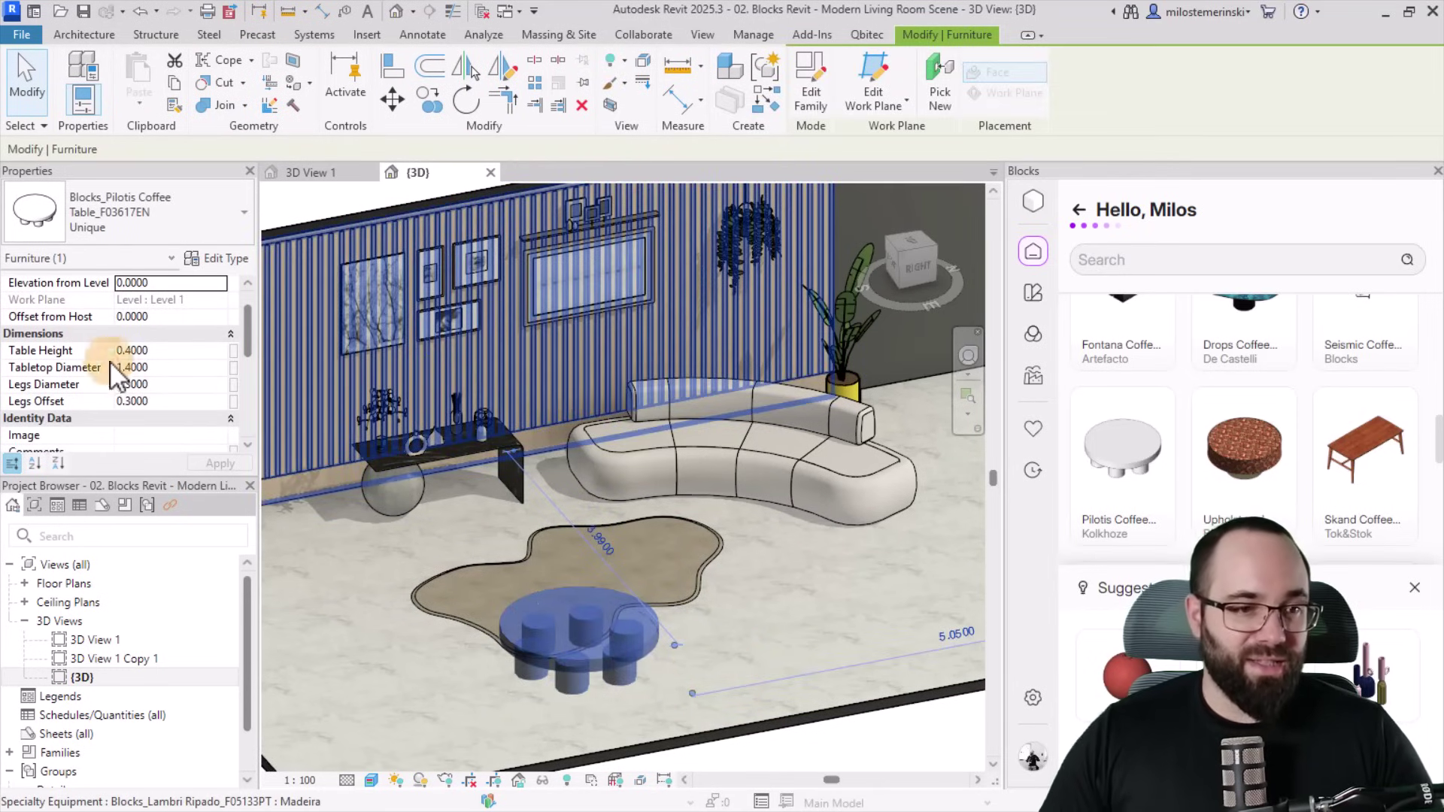
click(551, 723)
scroll(534, 674, up, 5)
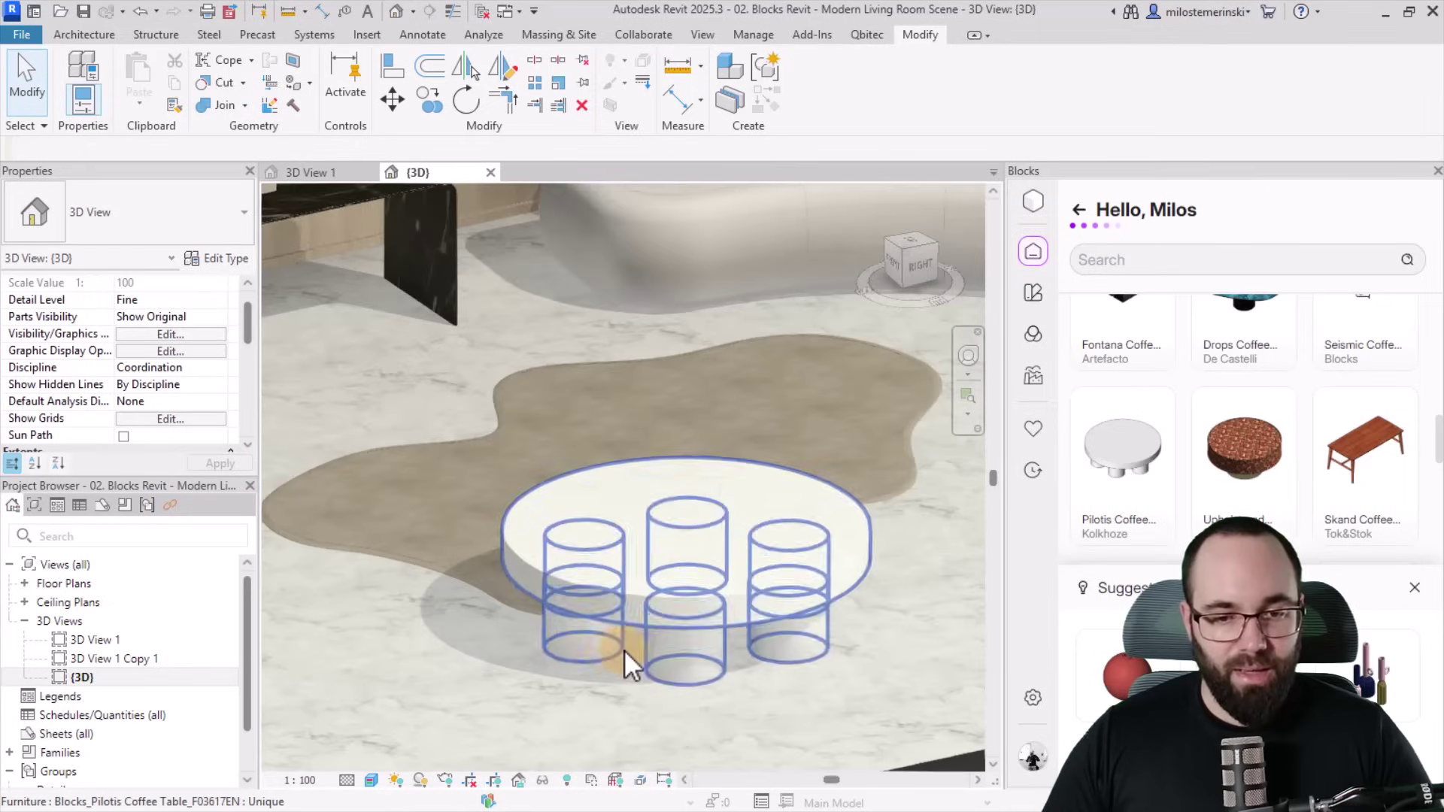
scroll(634, 672, down, 5)
shift+middle_drag(529, 665, 680, 658)
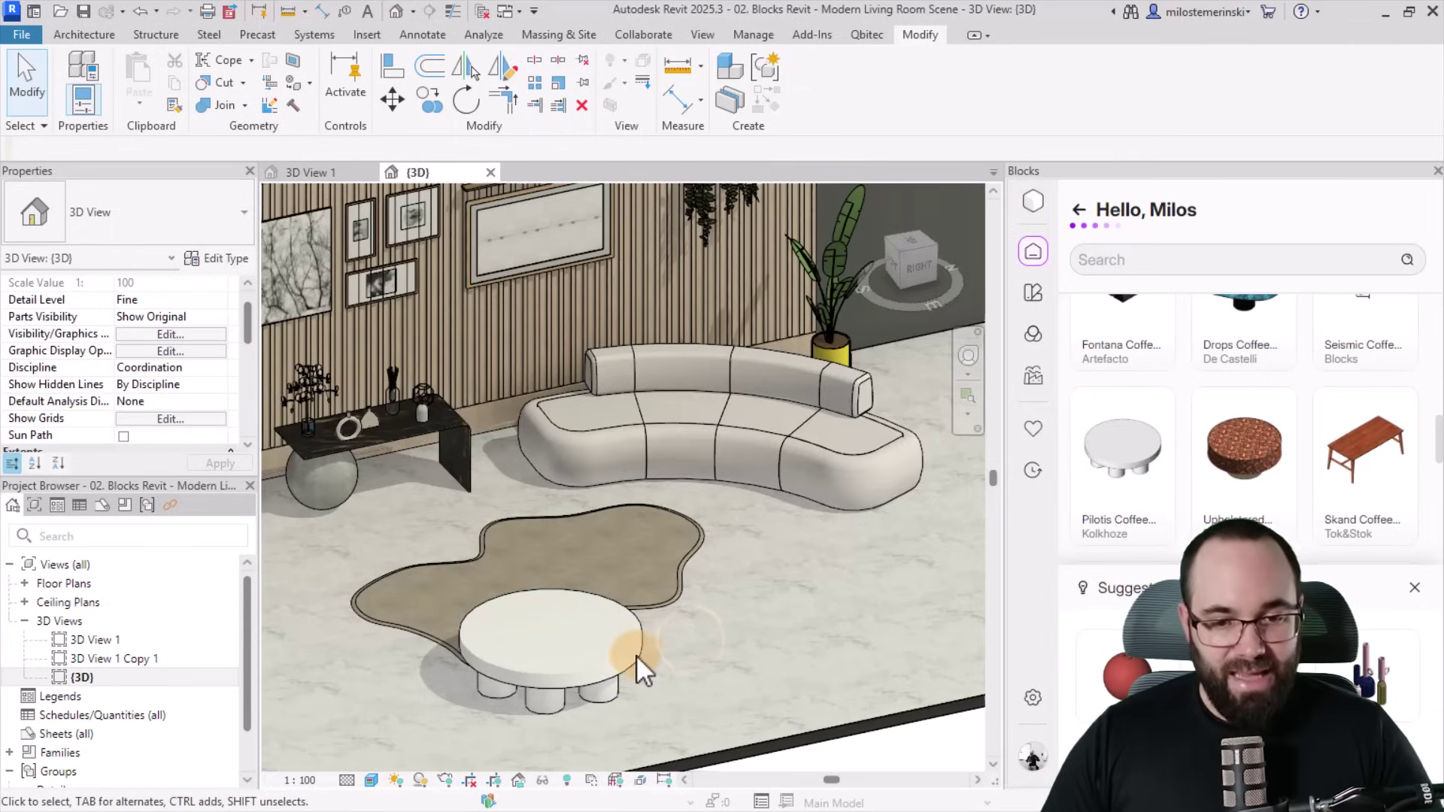
middle_drag(636, 656, 543, 659)
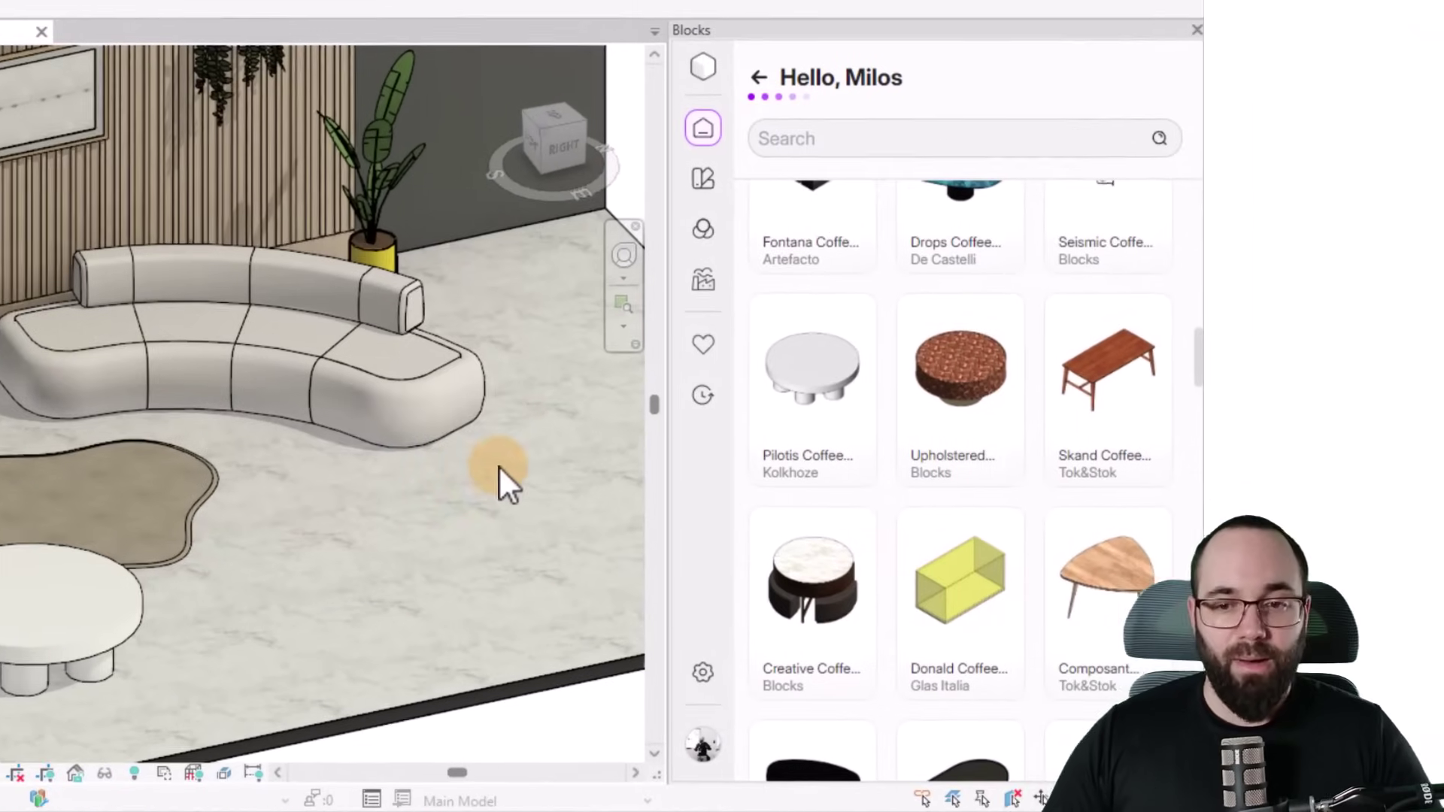
Switch the Blocks category from Coffee Tables to Side Tables and scroll through them.
scroll(985, 365, up, 5)
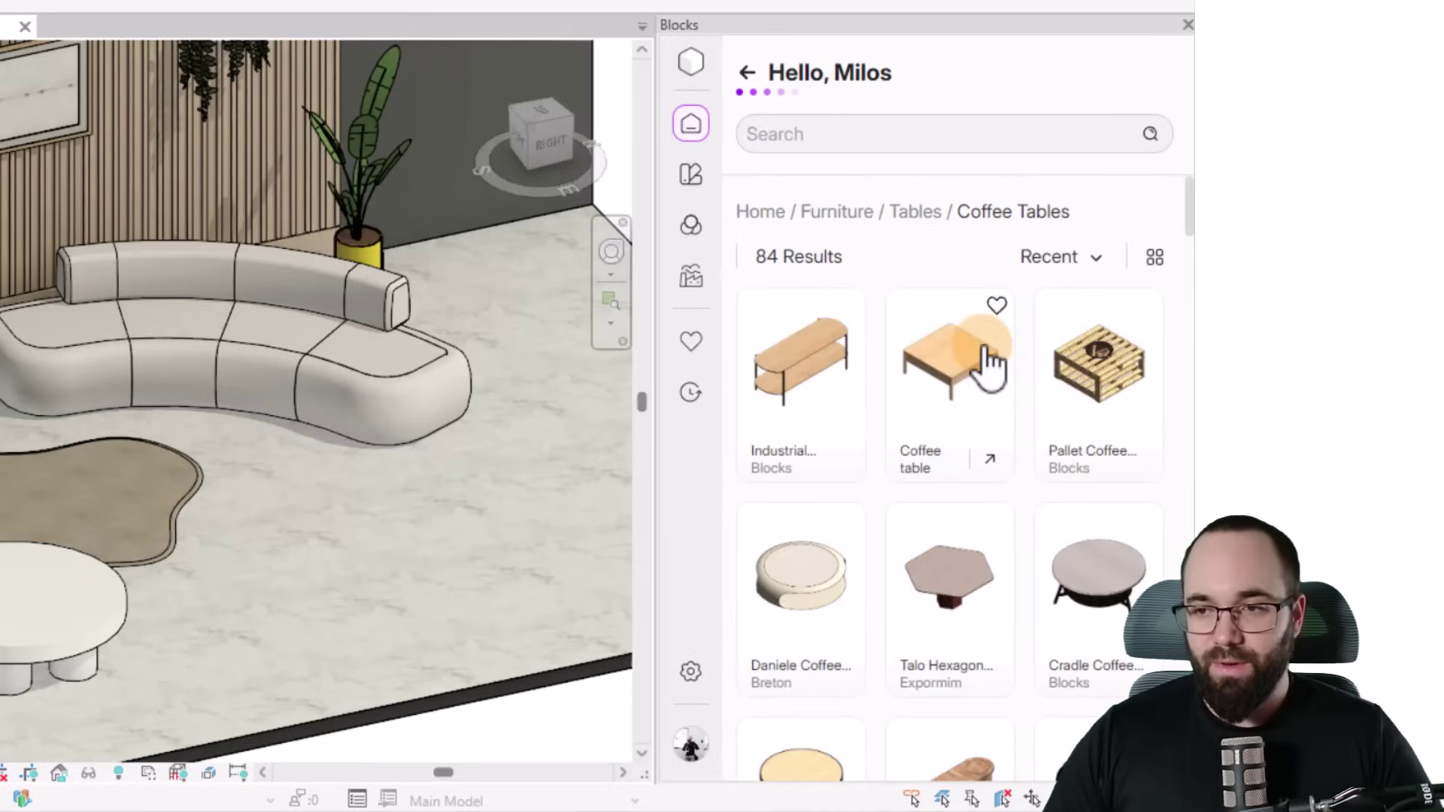
click(912, 213)
click(919, 277)
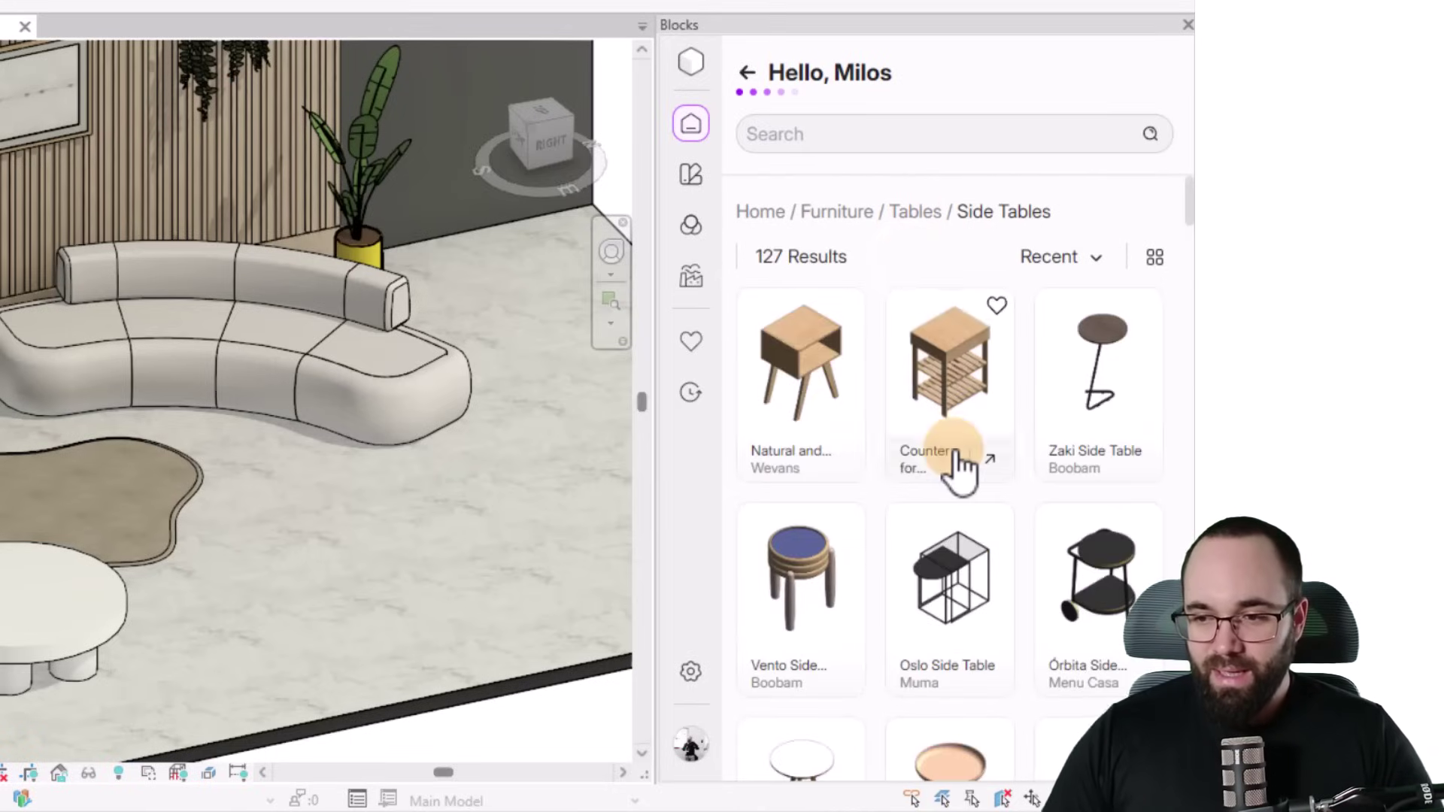
scroll(957, 455, down, 3)
scroll(959, 467, down, 15)
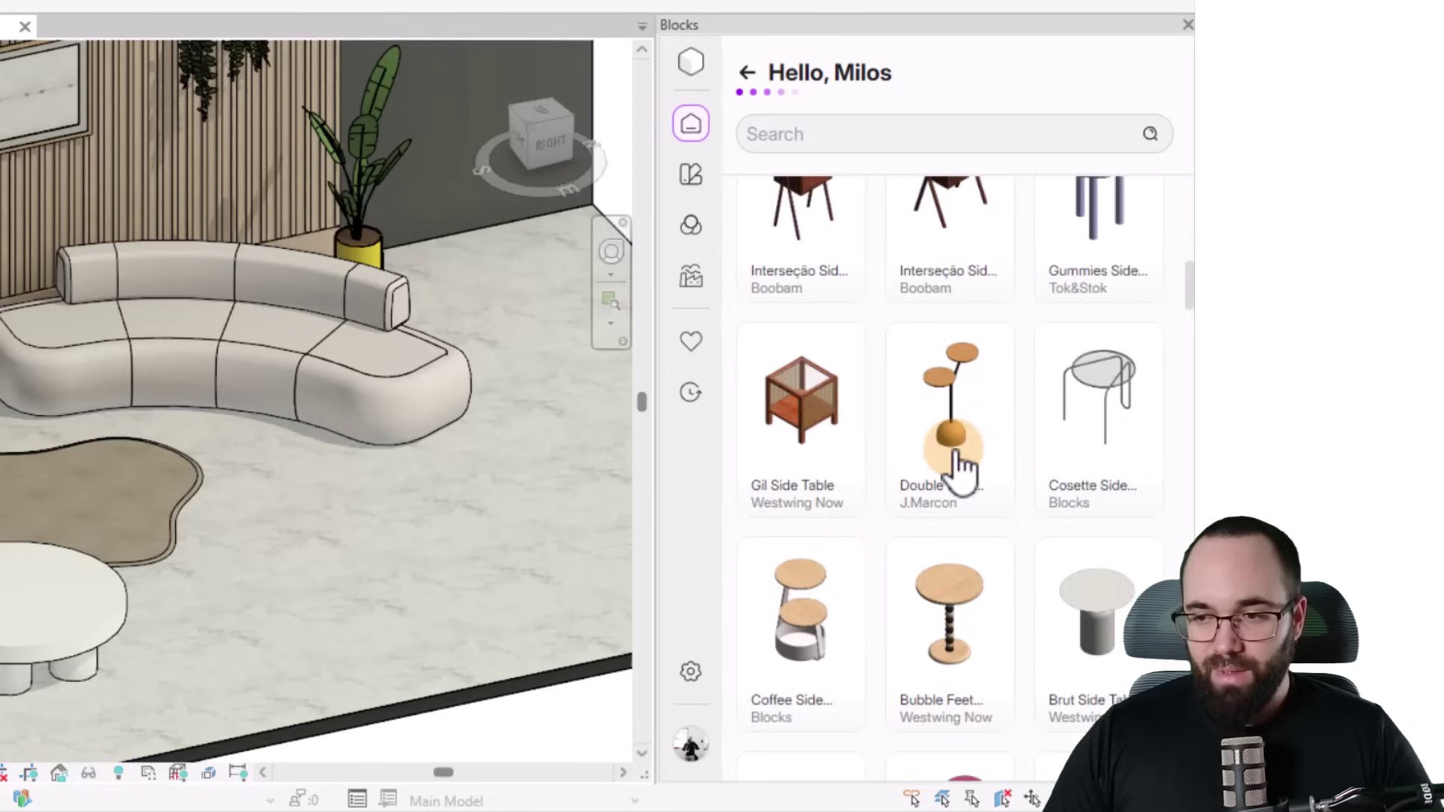
scroll(963, 463, down, 13)
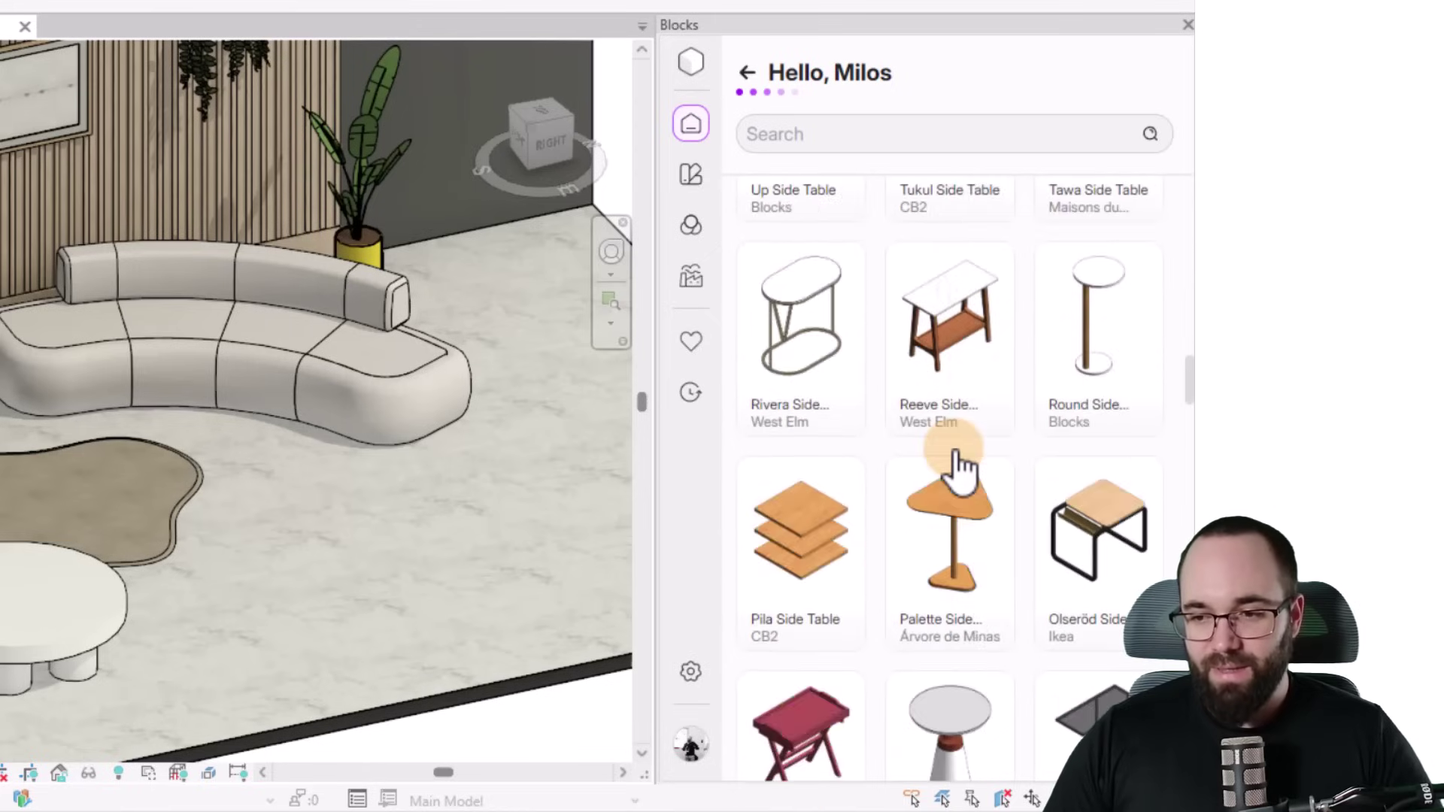
scroll(959, 459, down, 14)
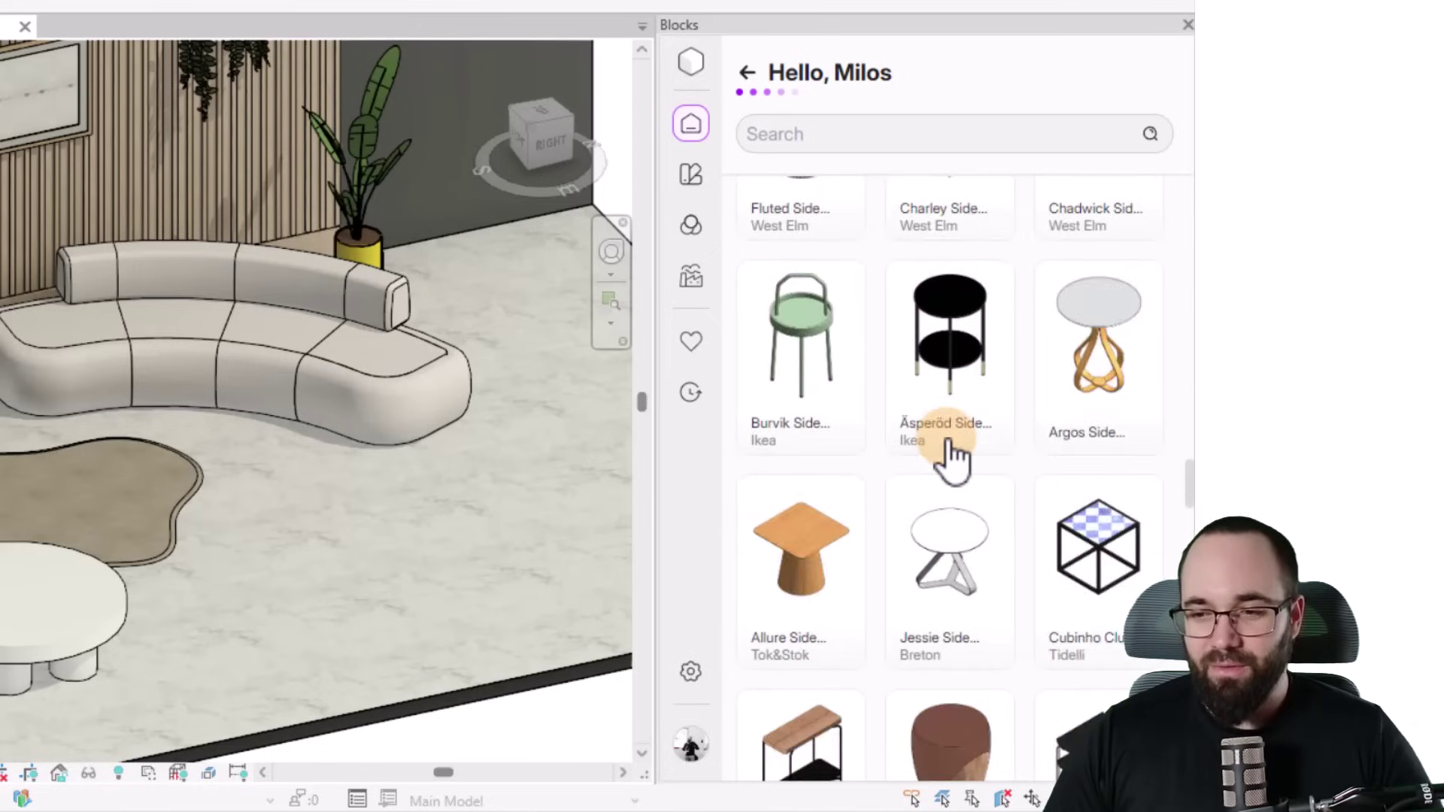
scroll(1053, 451, up, 5)
Place the Brut Side Table on Level 1 beside the sofa's right end.
click(1080, 429)
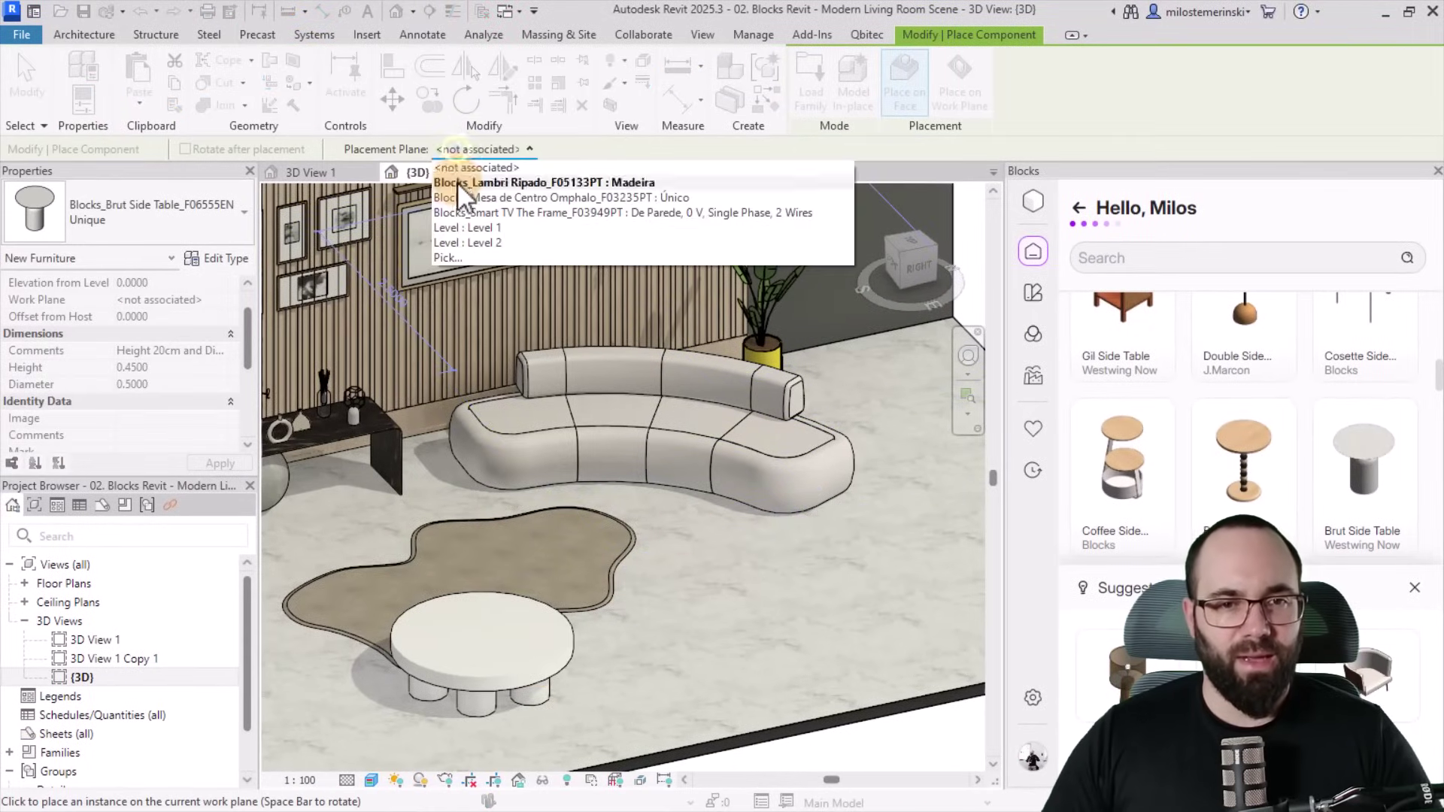
click(457, 225)
click(878, 529)
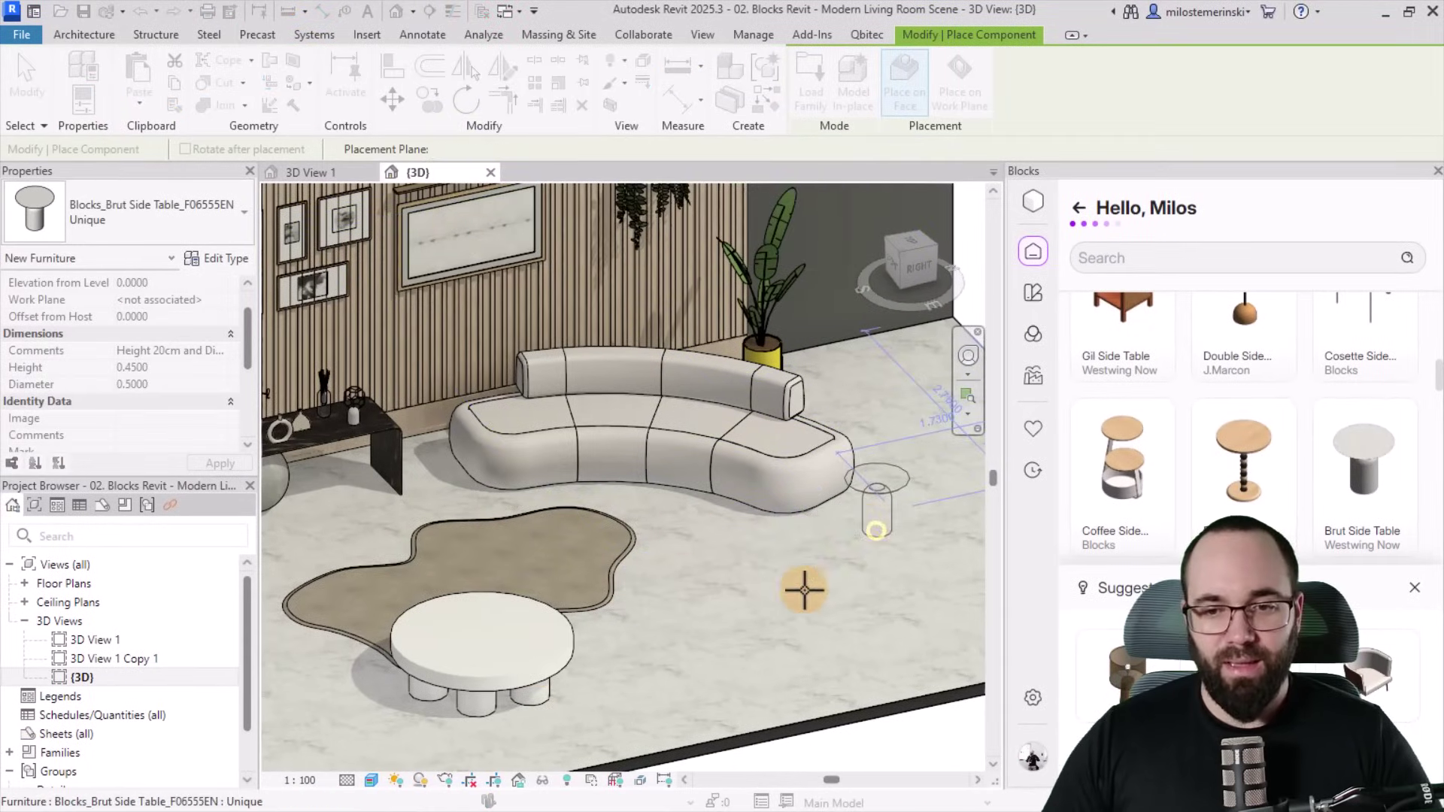
Finish placing side tables and pan and zoom to recentre the living room view.
key(Escape)
key(Escape)
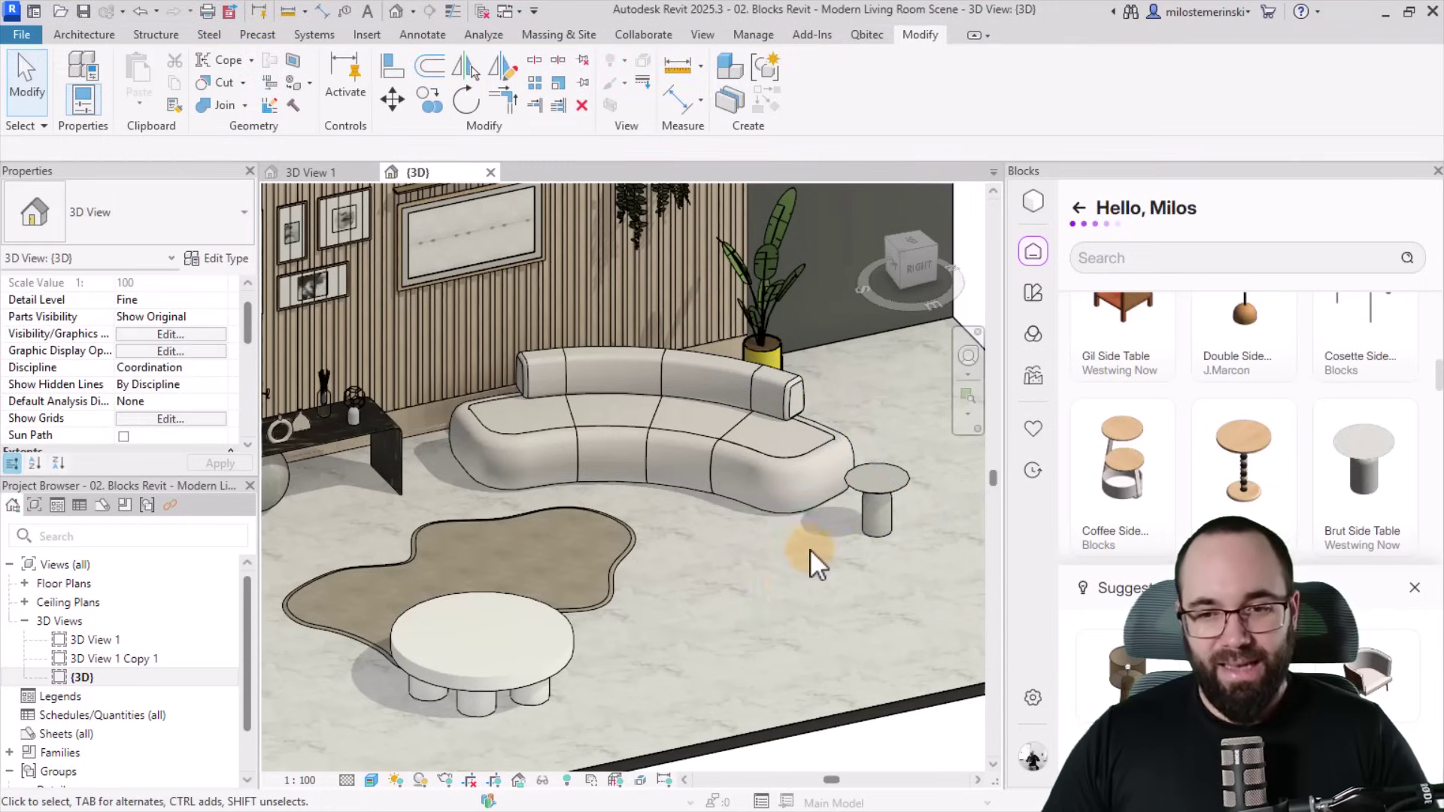
middle_drag(812, 564, 790, 616)
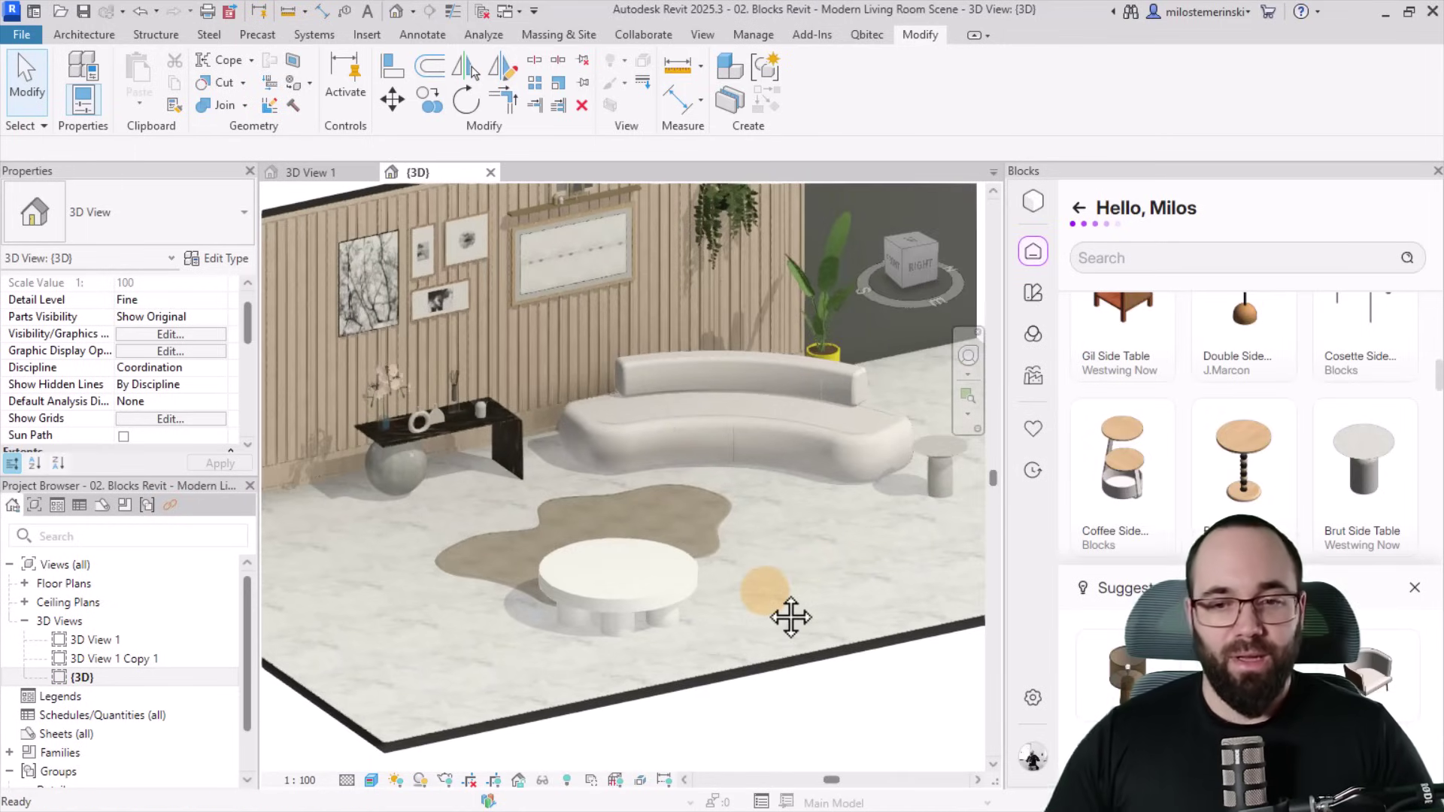
scroll(662, 571, up, 3)
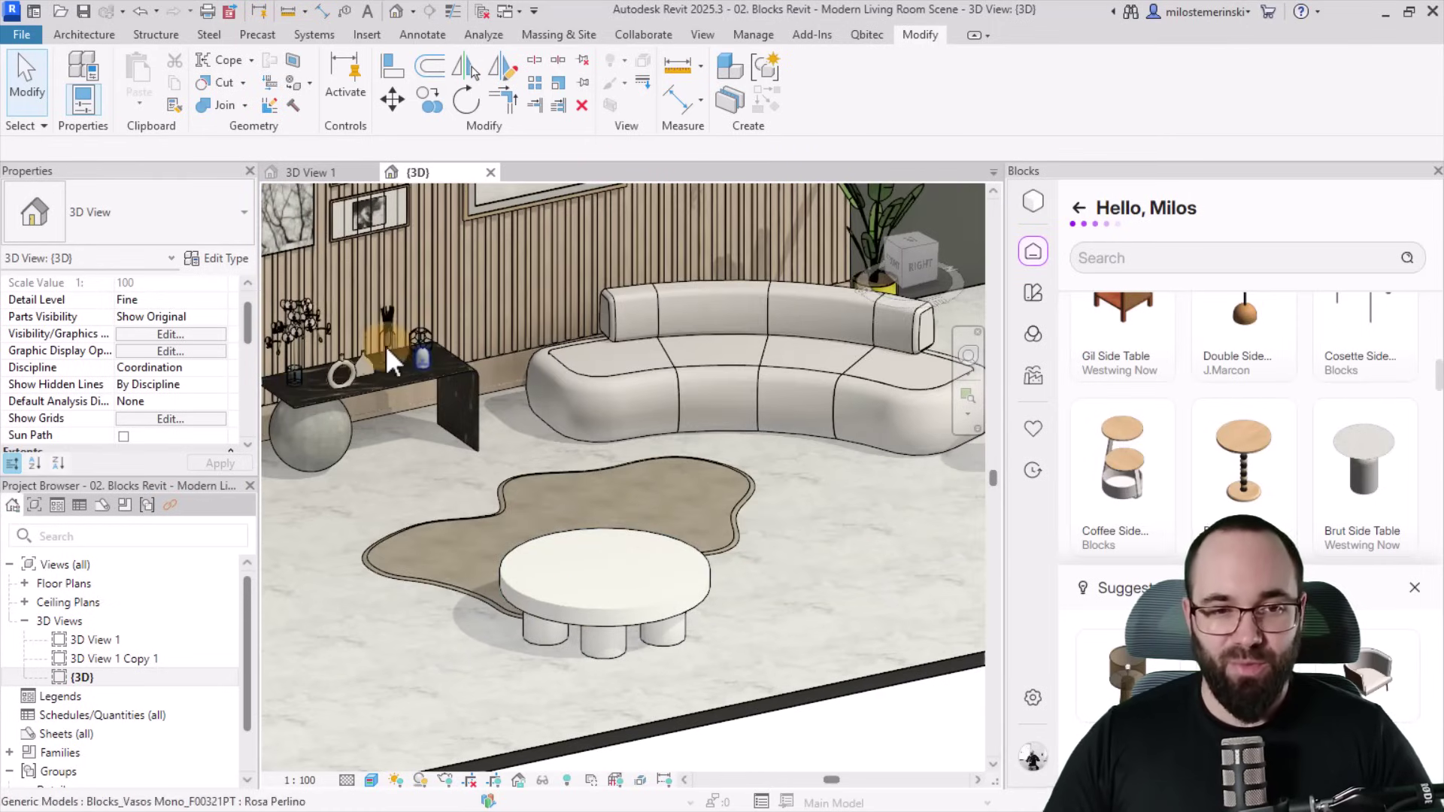
middle_drag(370, 498, 448, 578)
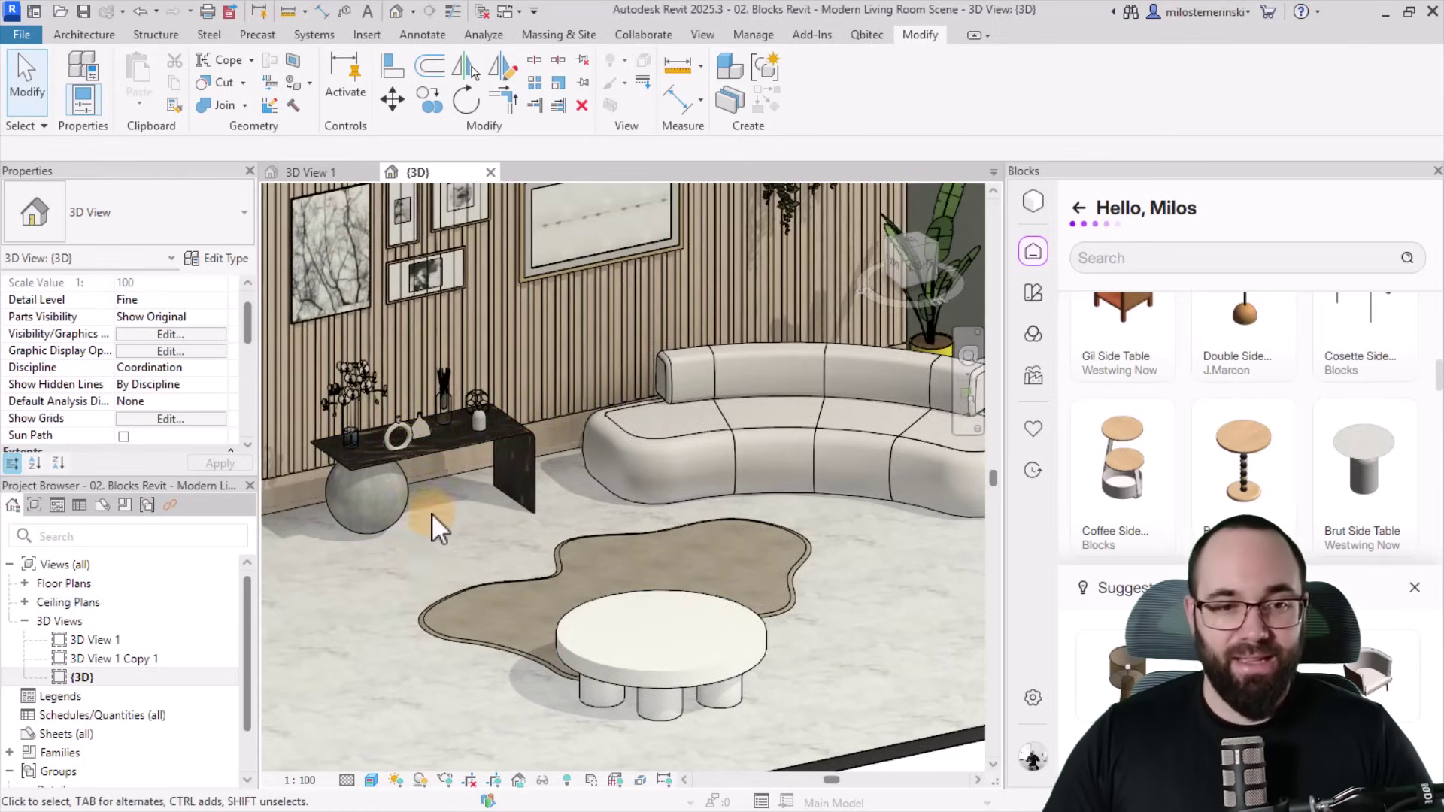
scroll(339, 399, up, 5)
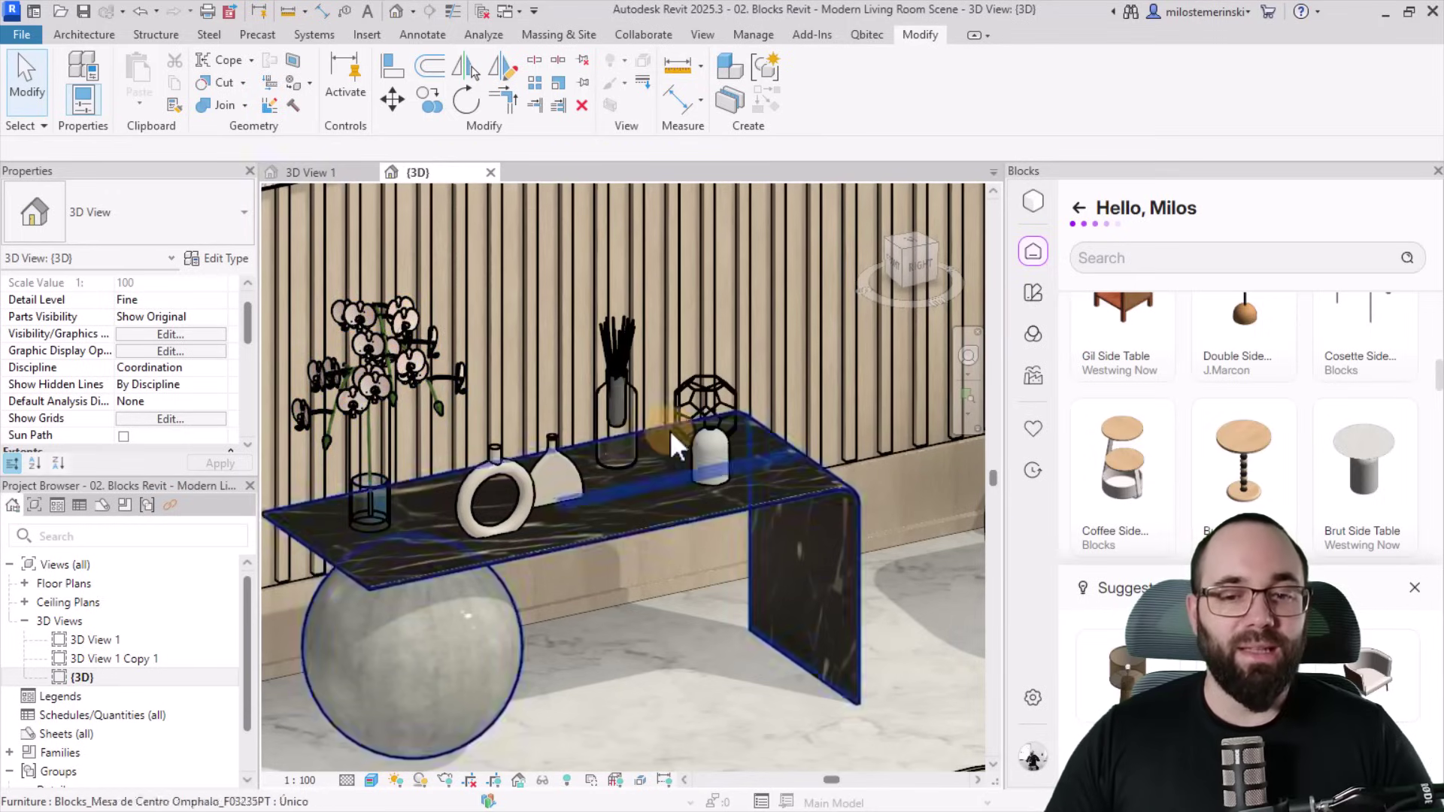
scroll(601, 363, down, 5)
scroll(833, 571, up, 4)
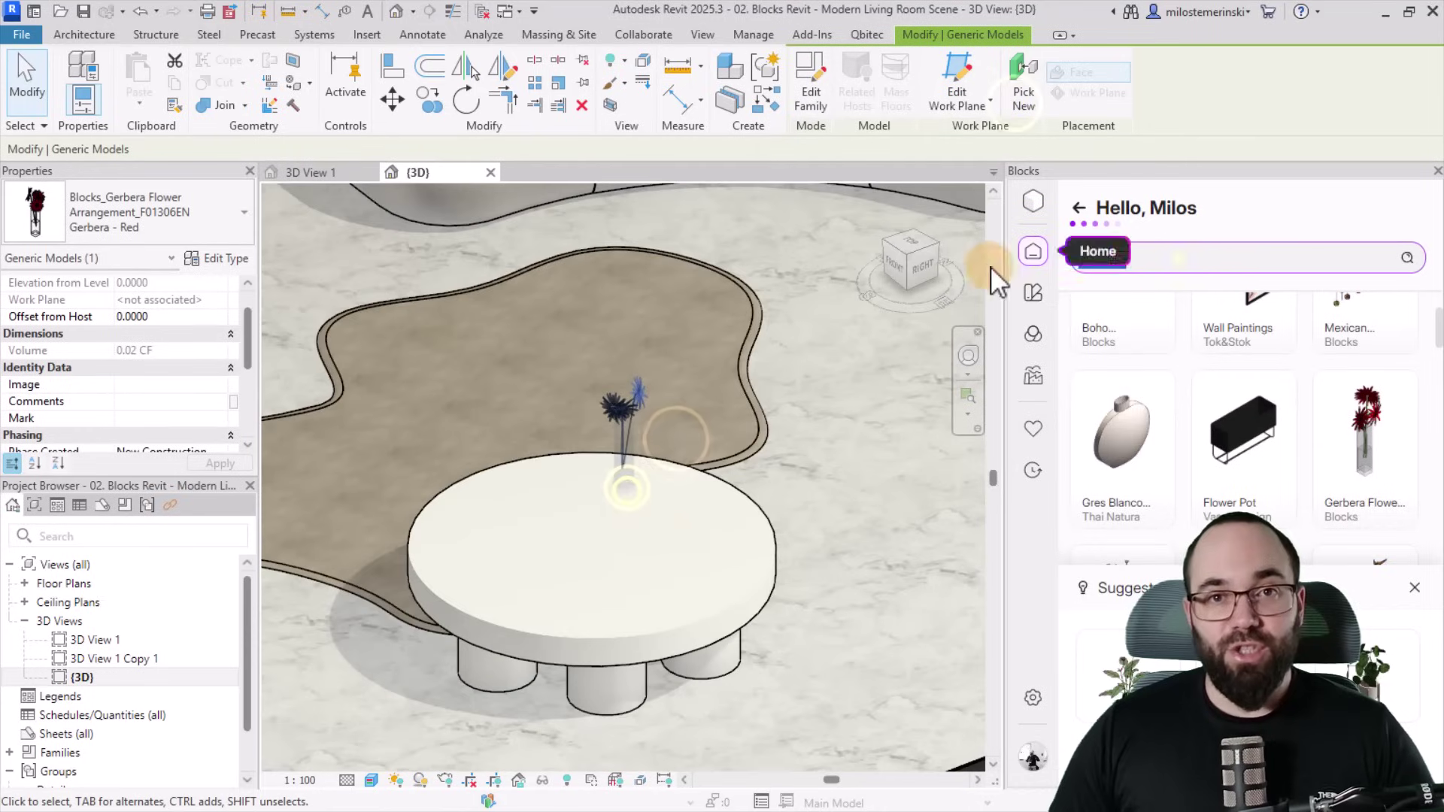
Place a scented candle on the coffee table on Level 1 and a copy beside it.
text(candle)
key(Return)
scroll(1200, 461, down, 4)
click(467, 226)
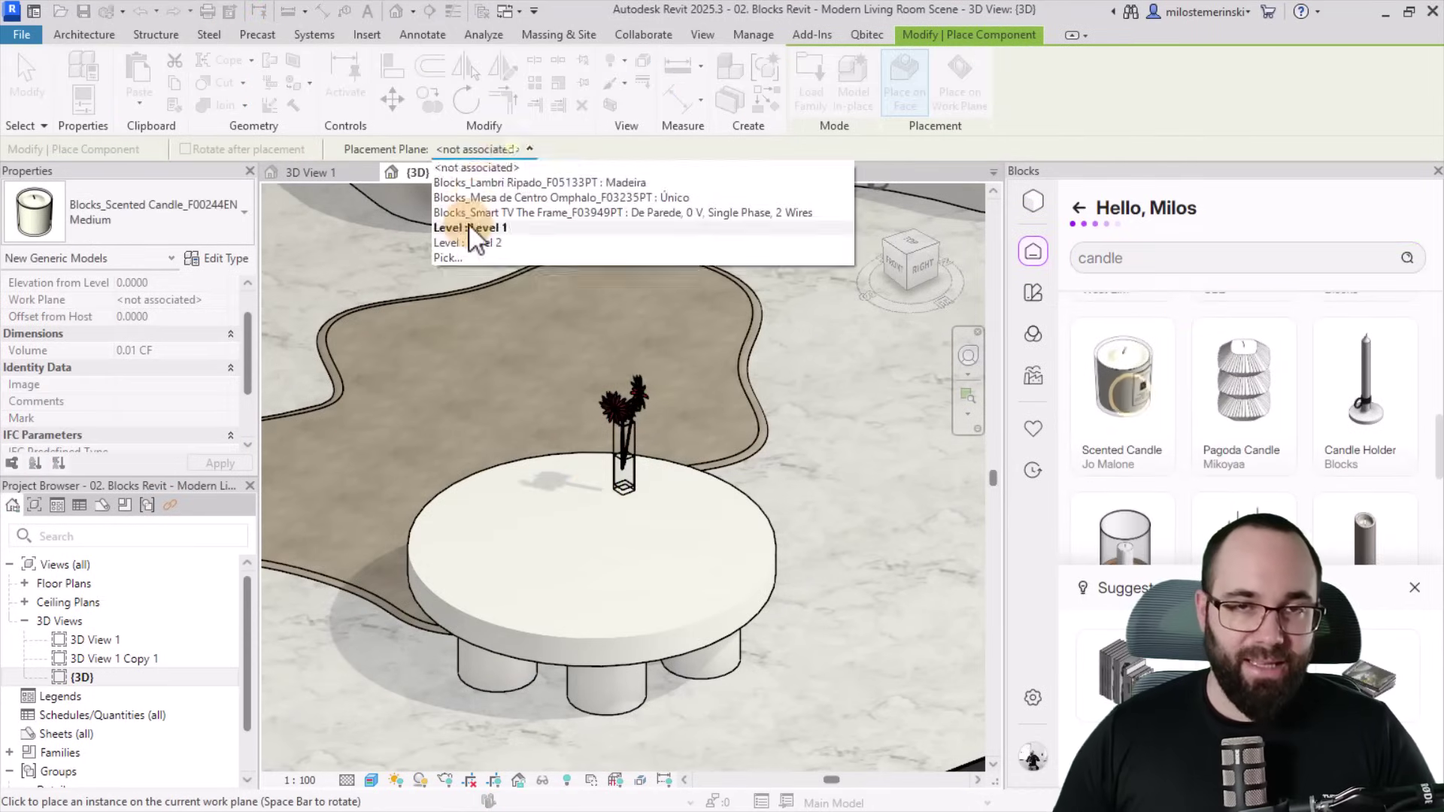
click(774, 489)
click(676, 500)
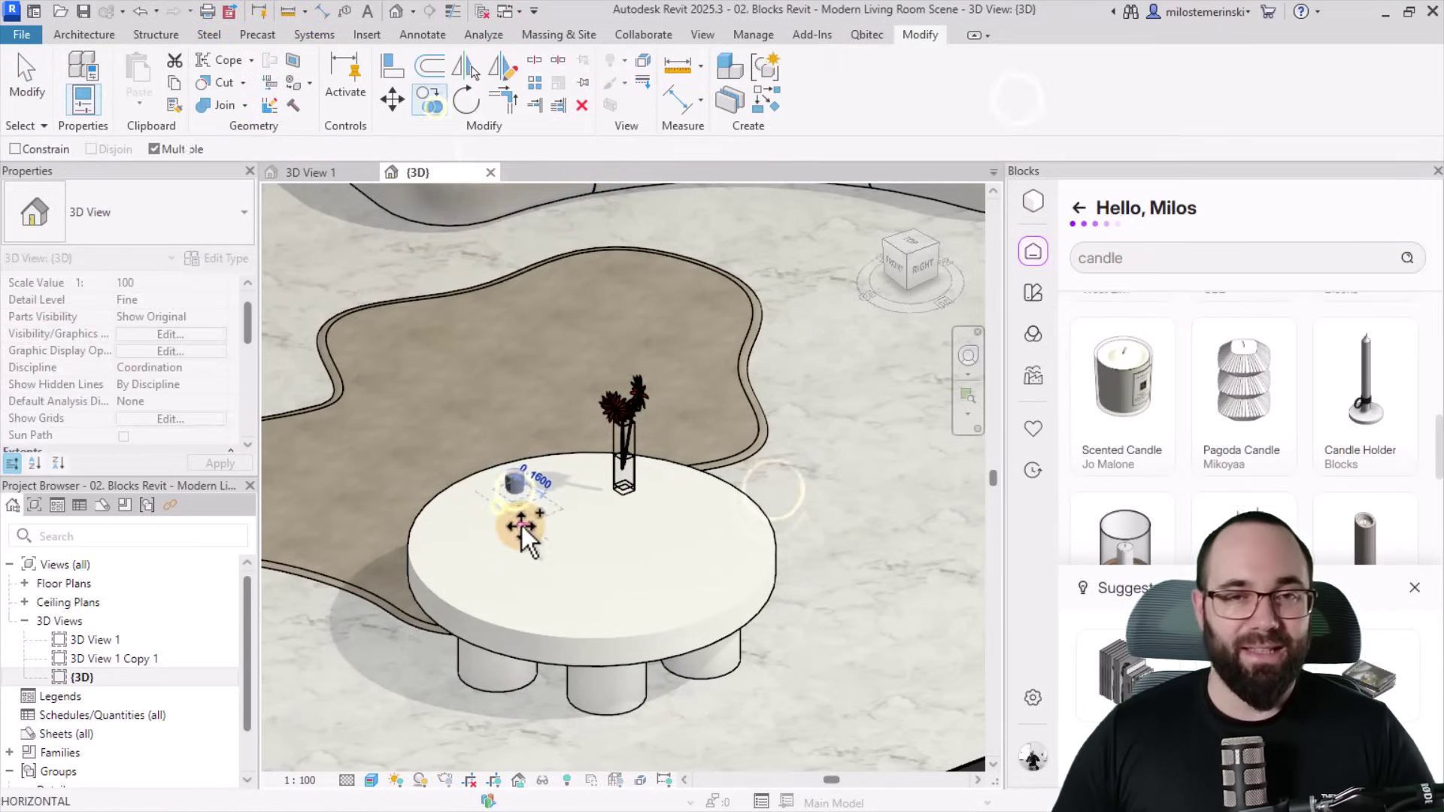
click(540, 498)
Add a candlestick holder to the left side of the coffee table.
scroll(1245, 414, down, 3)
click(1245, 436)
click(763, 482)
key(Escape)
drag(504, 481, 501, 481)
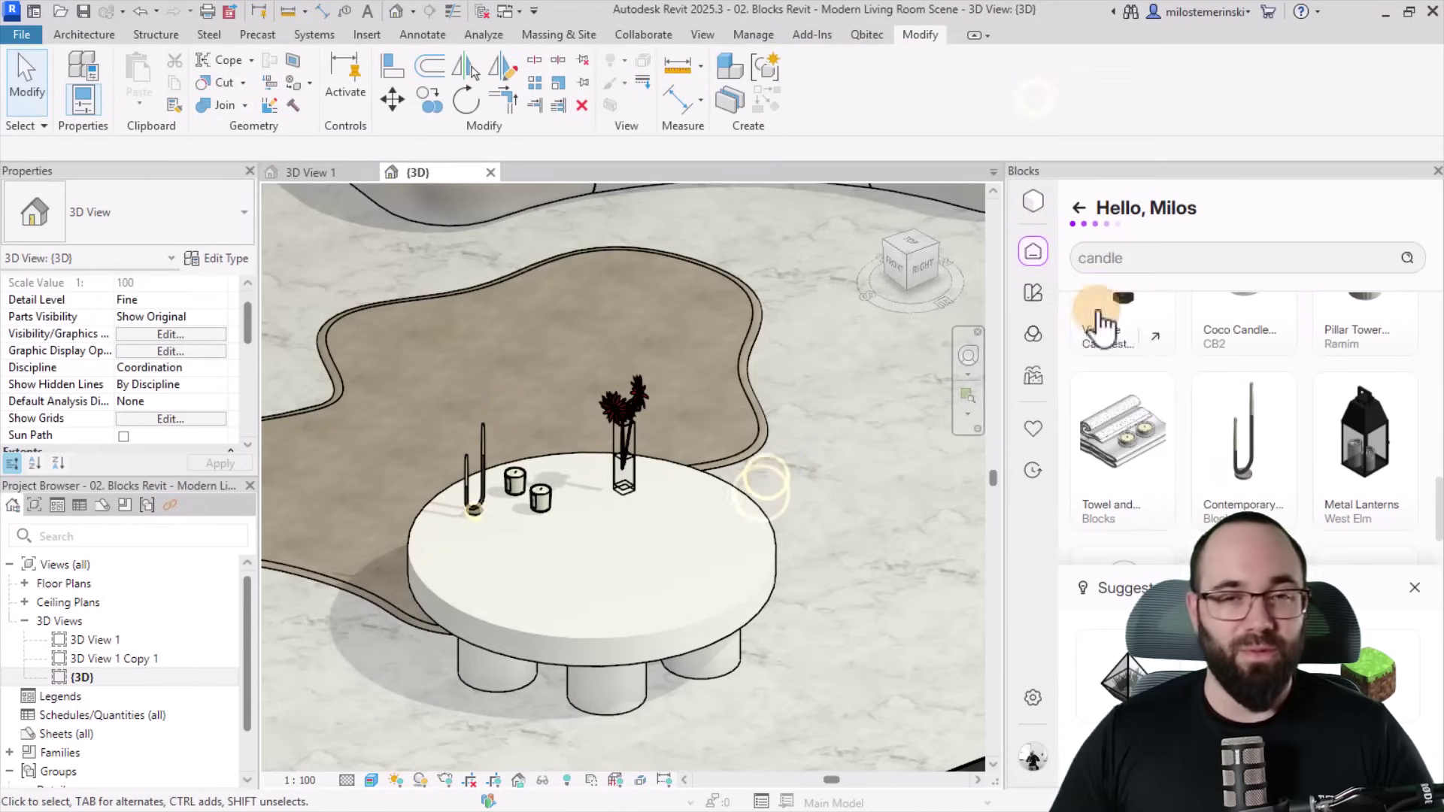
Find the Kindle block and place it on the coffee table.
double_click(1099, 258)
text(kindle)
key(Return)
click(1124, 451)
click(779, 504)
click(707, 549)
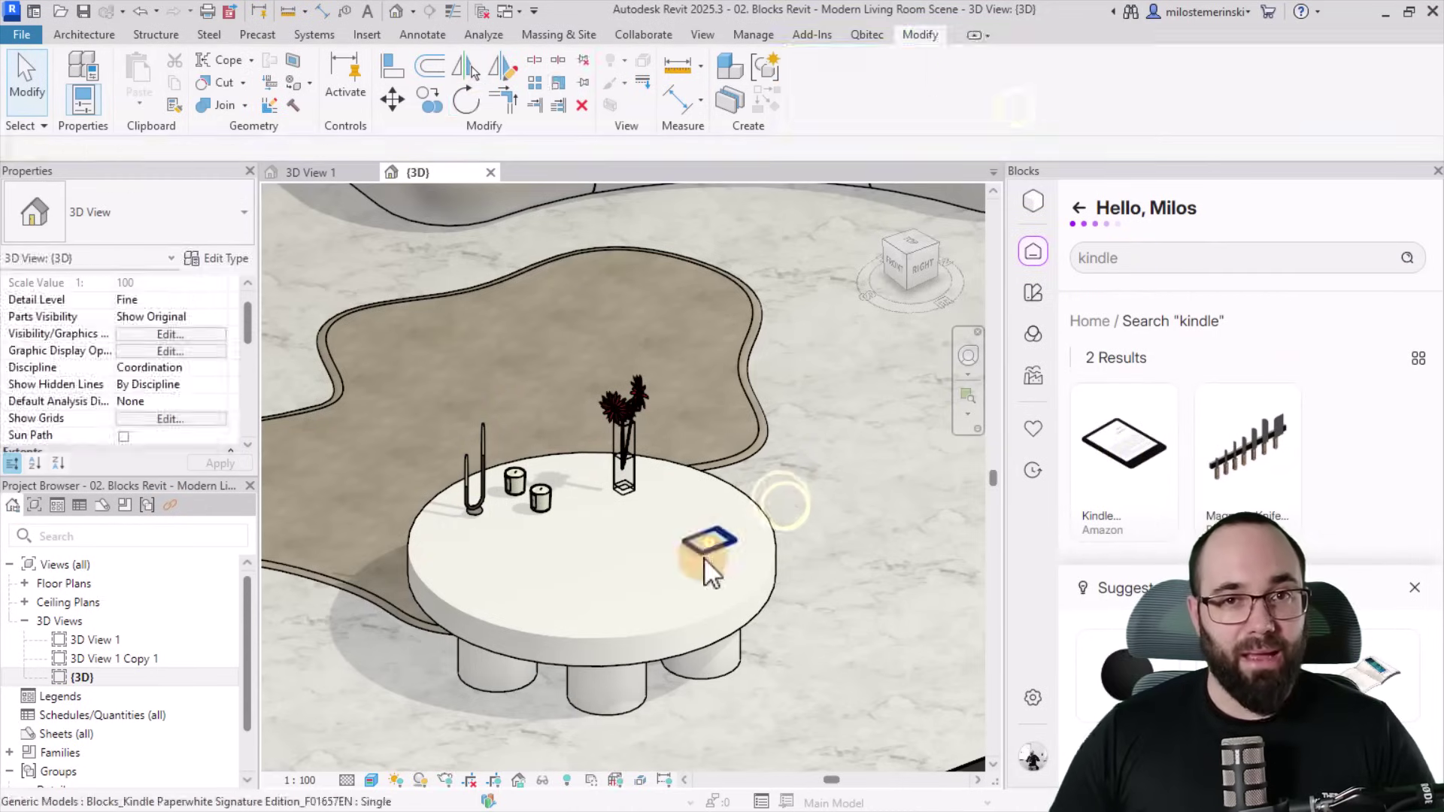
key(Escape)
Find the round vase block and place vases on the coffee table.
double_click(1167, 258)
text(vase)
key(Return)
scroll(1289, 345, down, 5)
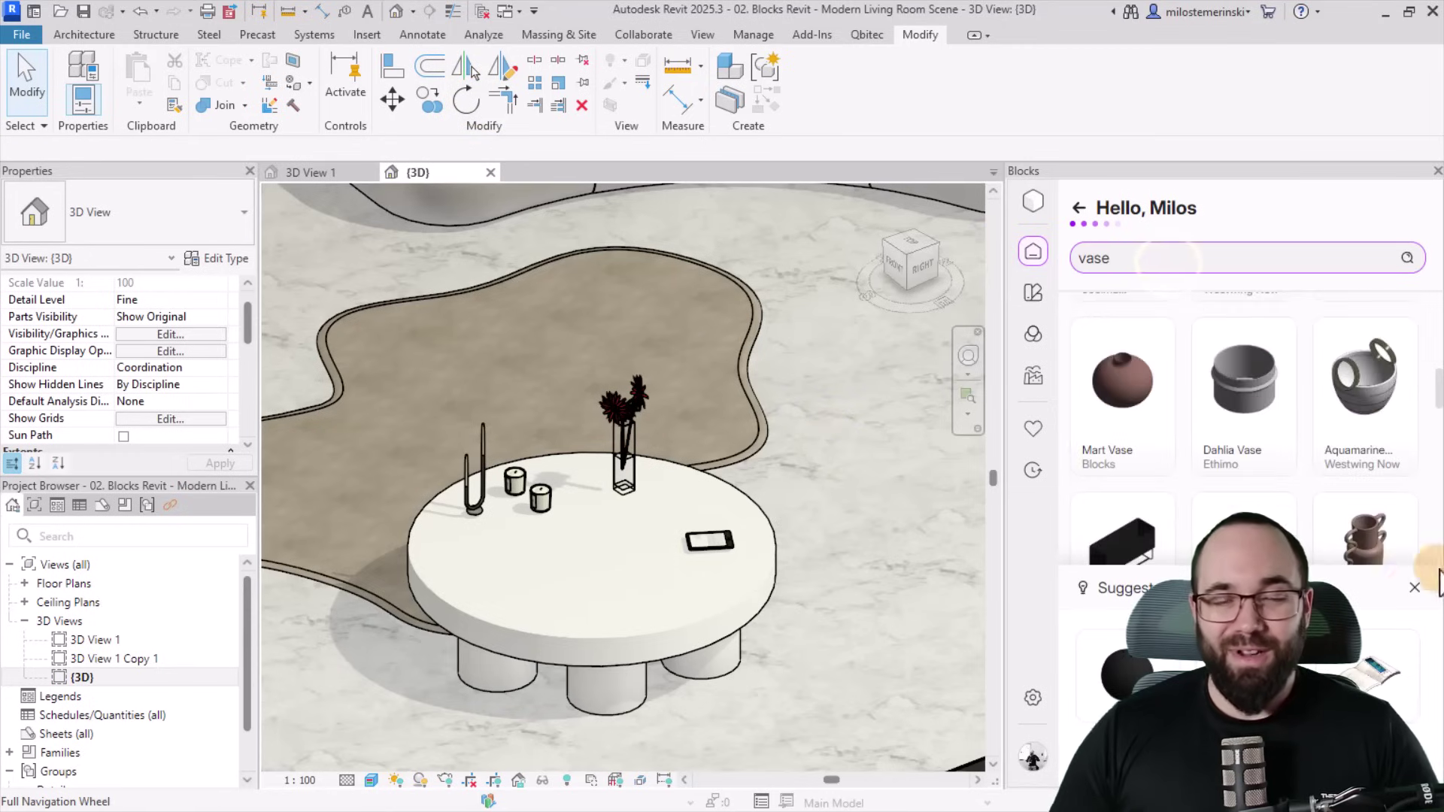
click(1245, 398)
click(774, 478)
click(481, 564)
key(Escape)
Place the Marble Tray block on the coffee table.
double_click(1094, 258)
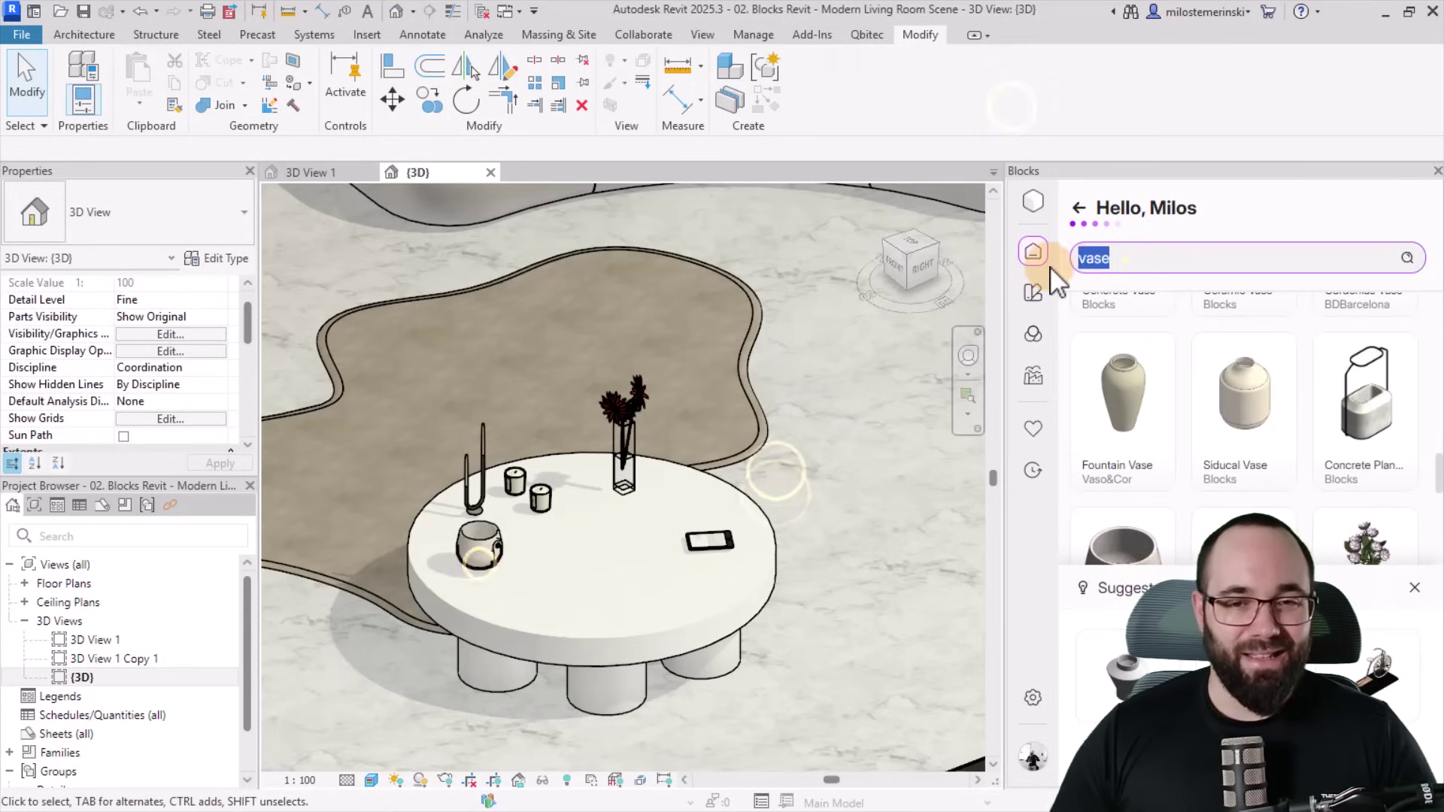
text(tray)
key(Return)
scroll(1241, 451, down, 5)
click(1363, 557)
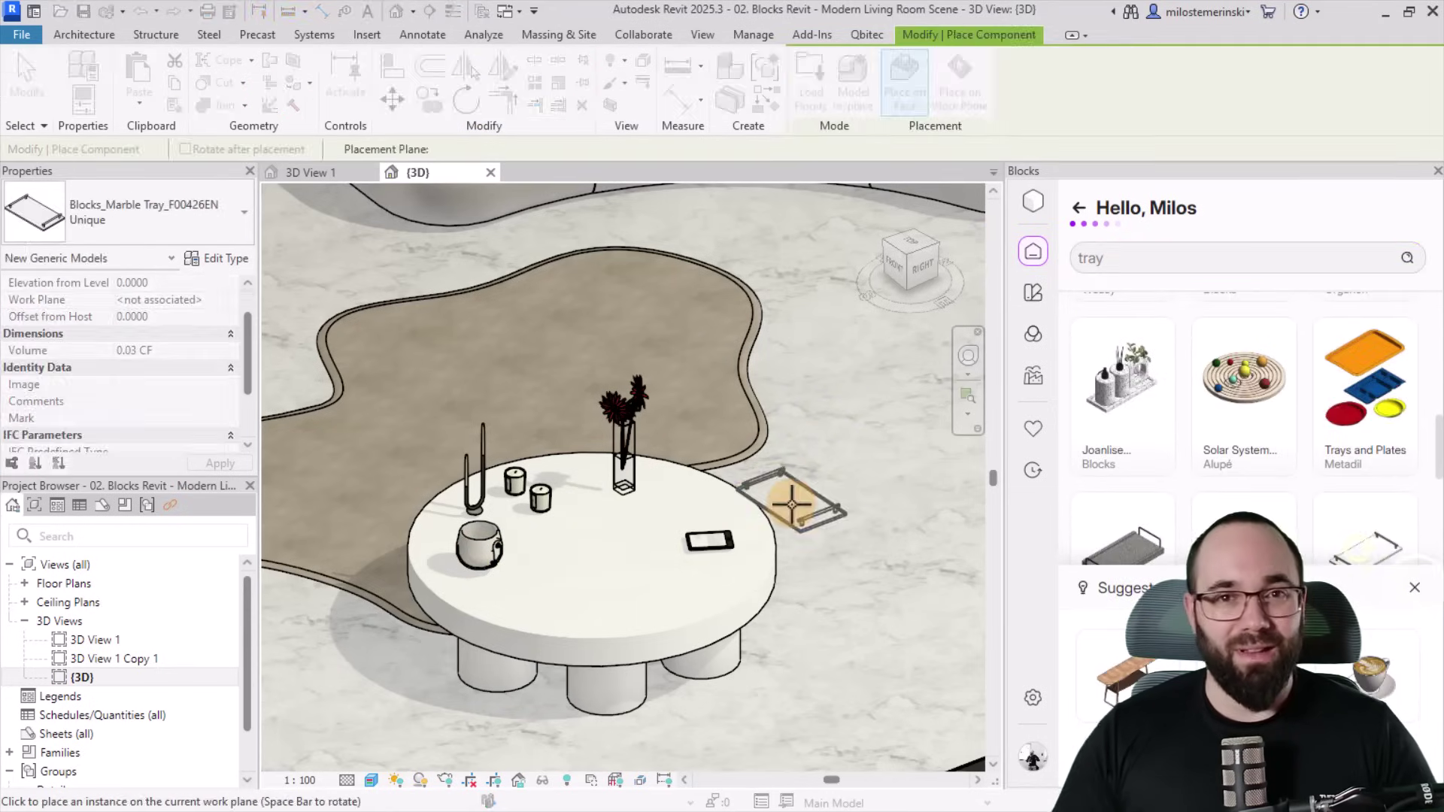
click(613, 554)
key(Escape)
Put a Cup of Coffee and a cupcake on the marble tray.
double_click(1094, 258)
text(coffee)
key(Return)
click(1261, 474)
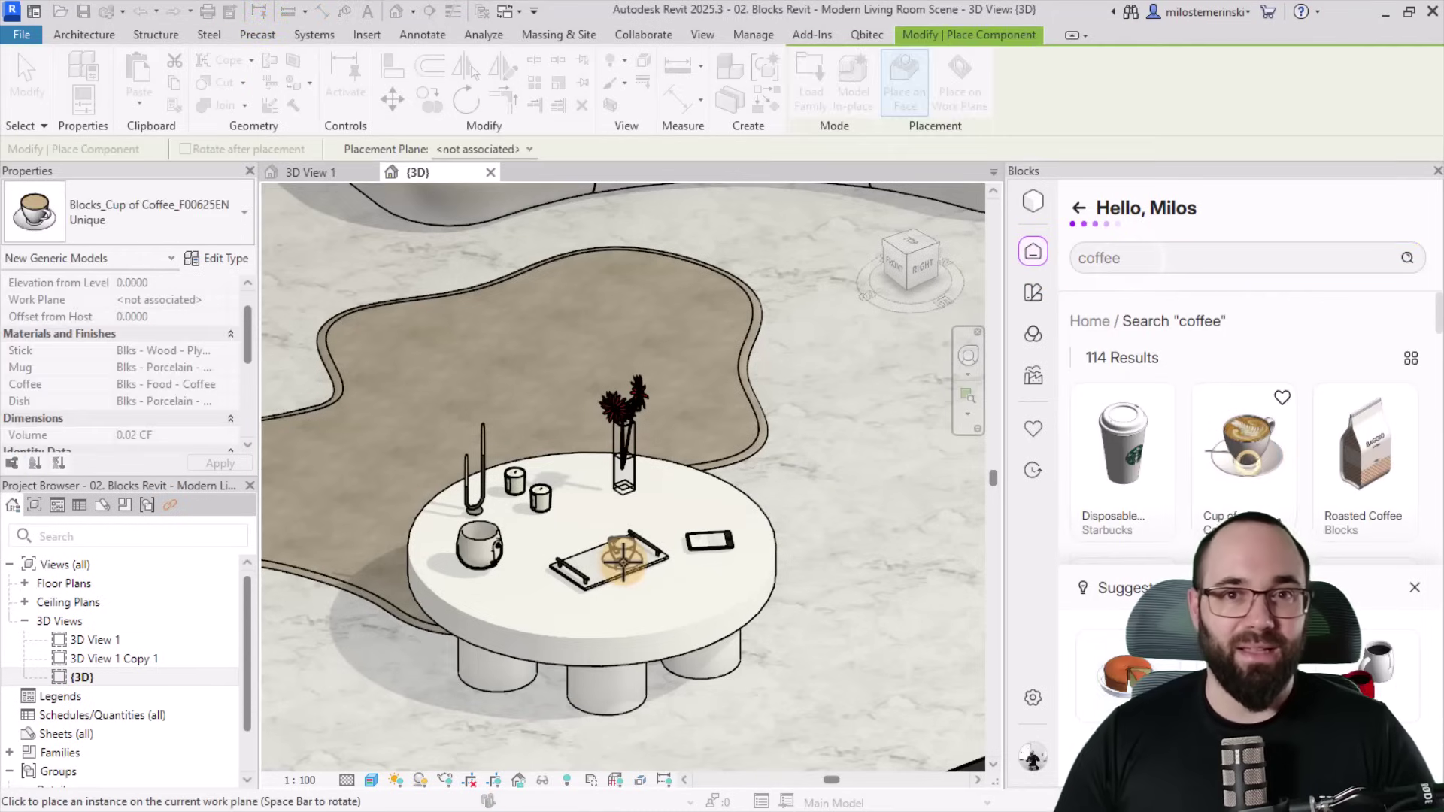
click(628, 553)
key(Escape)
double_click(1095, 258)
text(cupcake)
key(Return)
click(587, 534)
key(Escape)
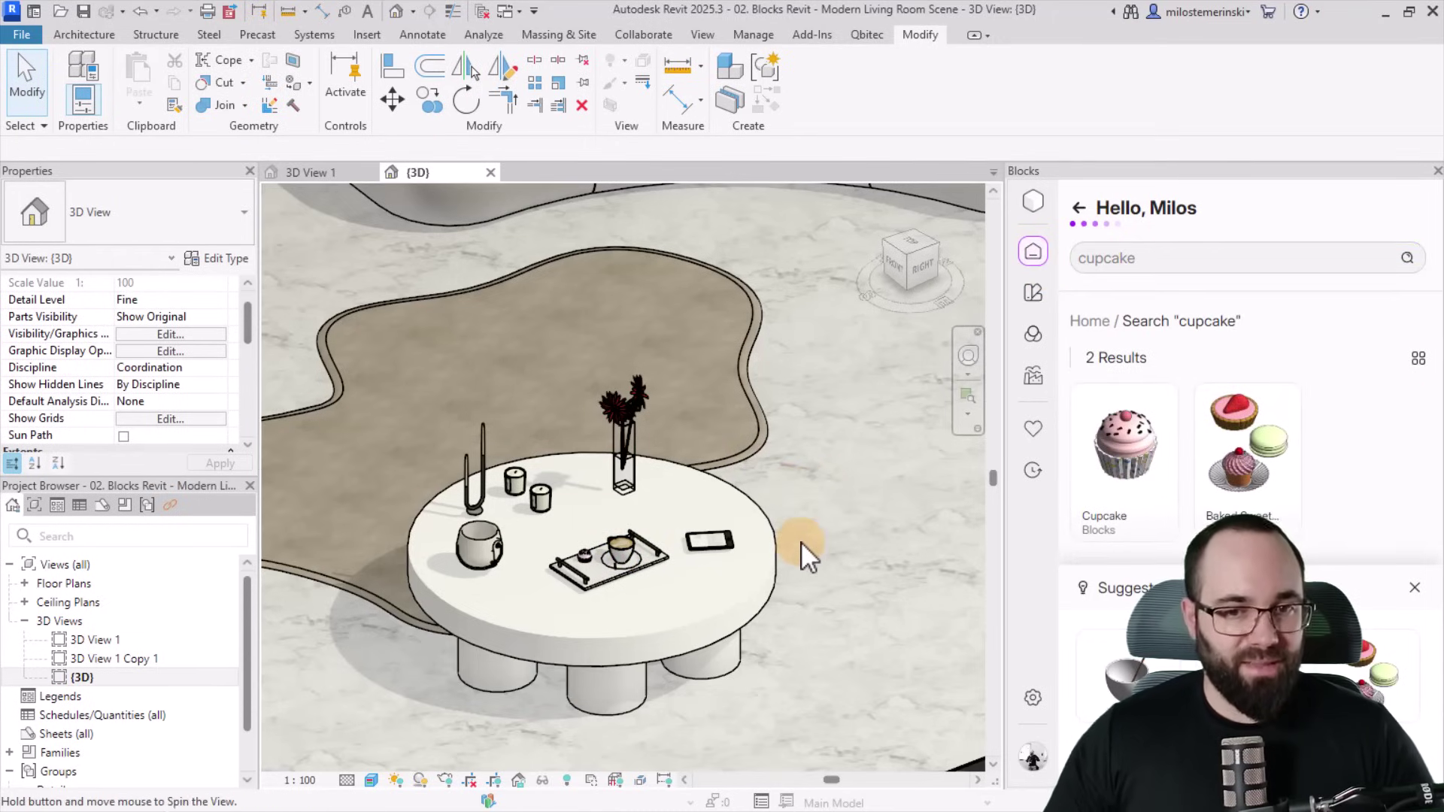
shift+middle_drag(802, 555, 844, 636)
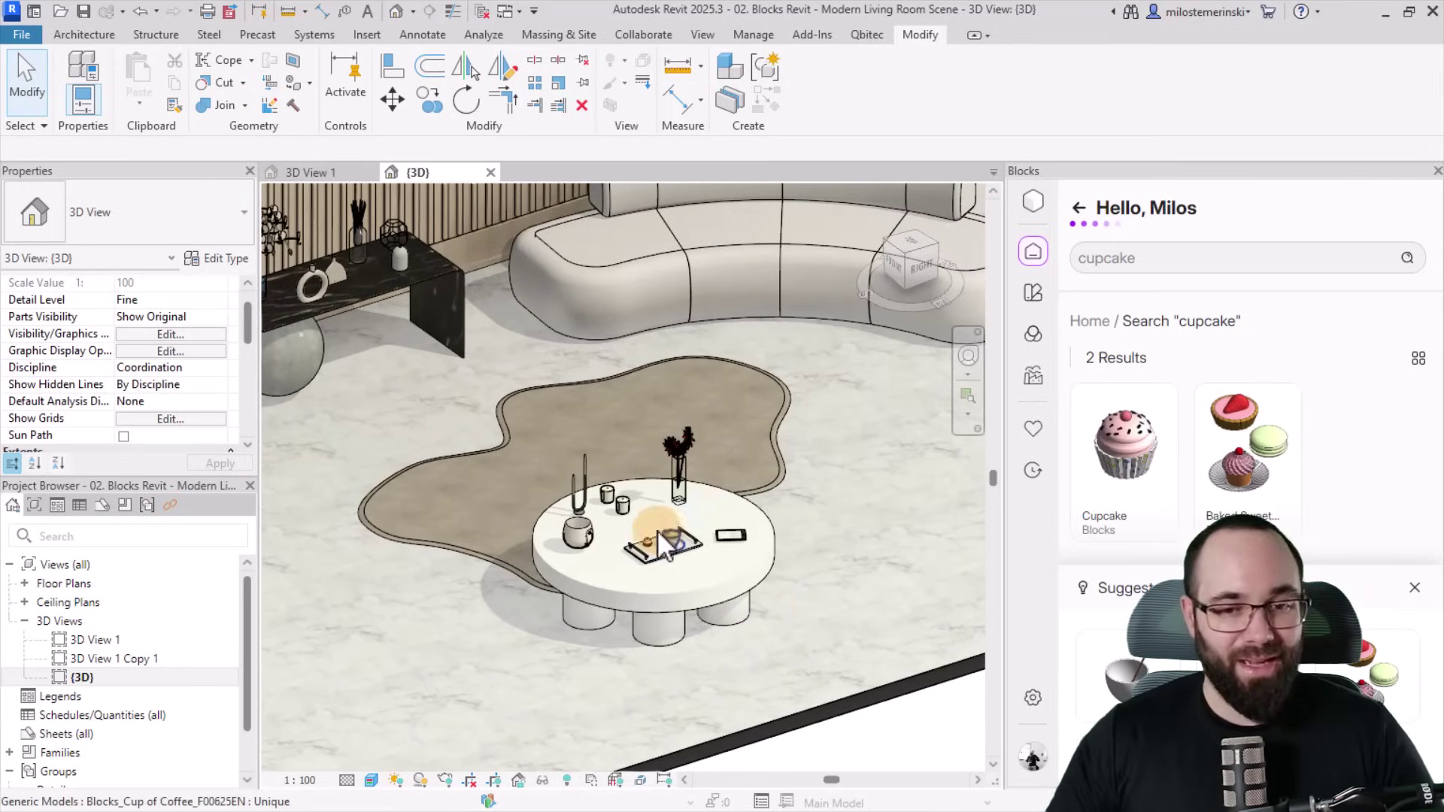
scroll(647, 549, up, 5)
shift+middle_drag(747, 761, 794, 746)
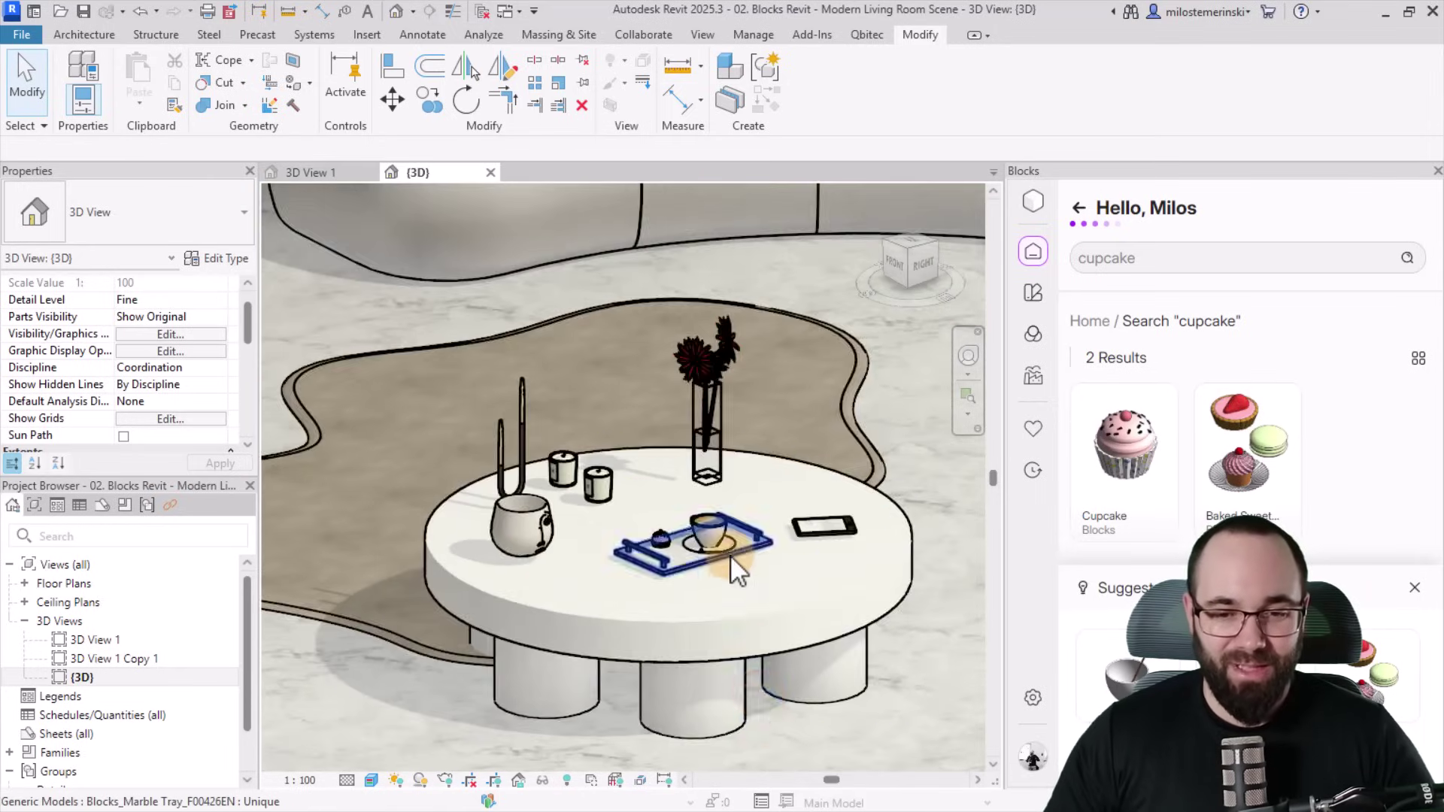
scroll(729, 555, up, 4)
shift+middle_drag(722, 677, 729, 715)
scroll(562, 565, down, 4)
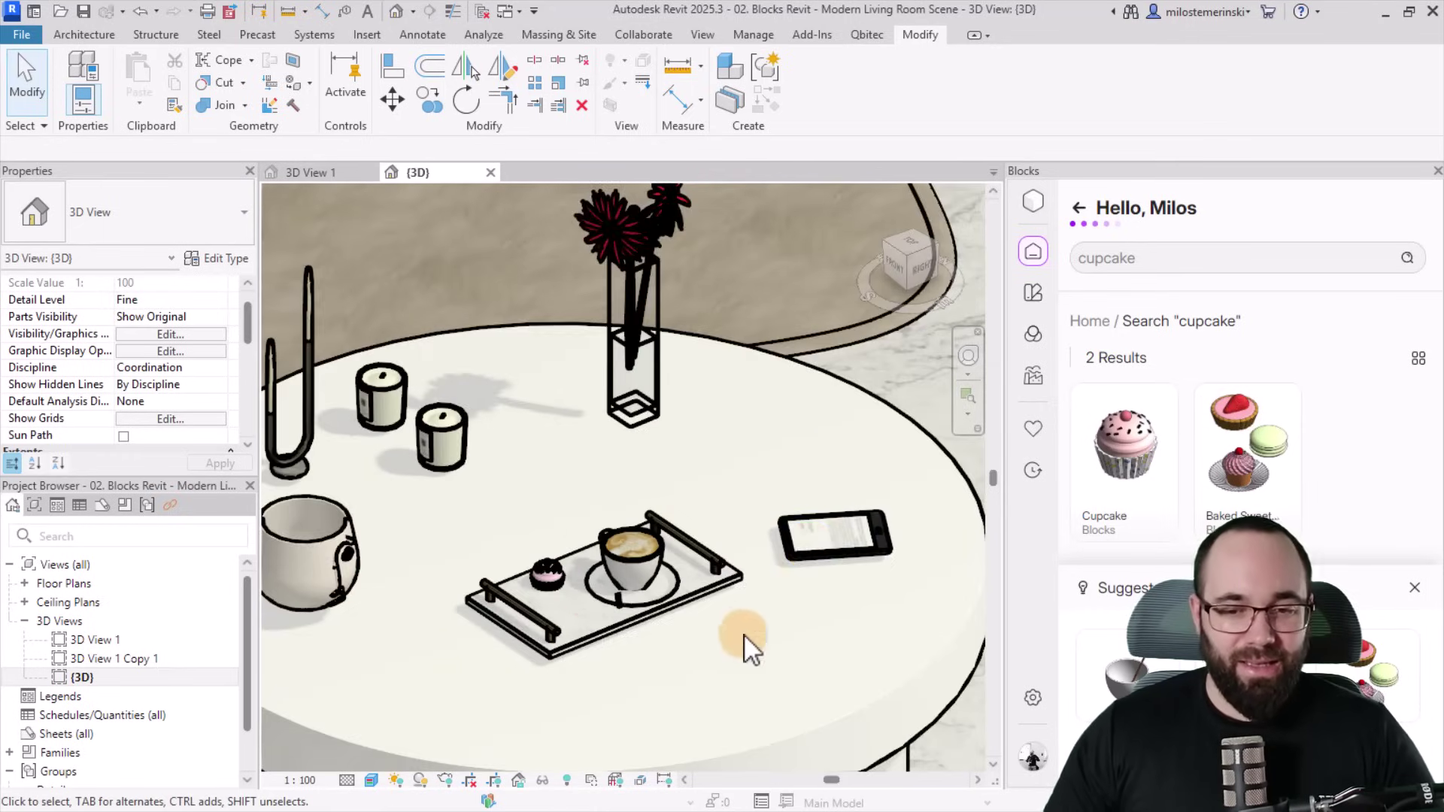
mouse_move(743, 635)
shift+middle_down()
mouse_move(773, 622)
mouse_move(606, 619)
mouse_move(715, 644)
shift+middle_up()
scroll(653, 534, up, 3)
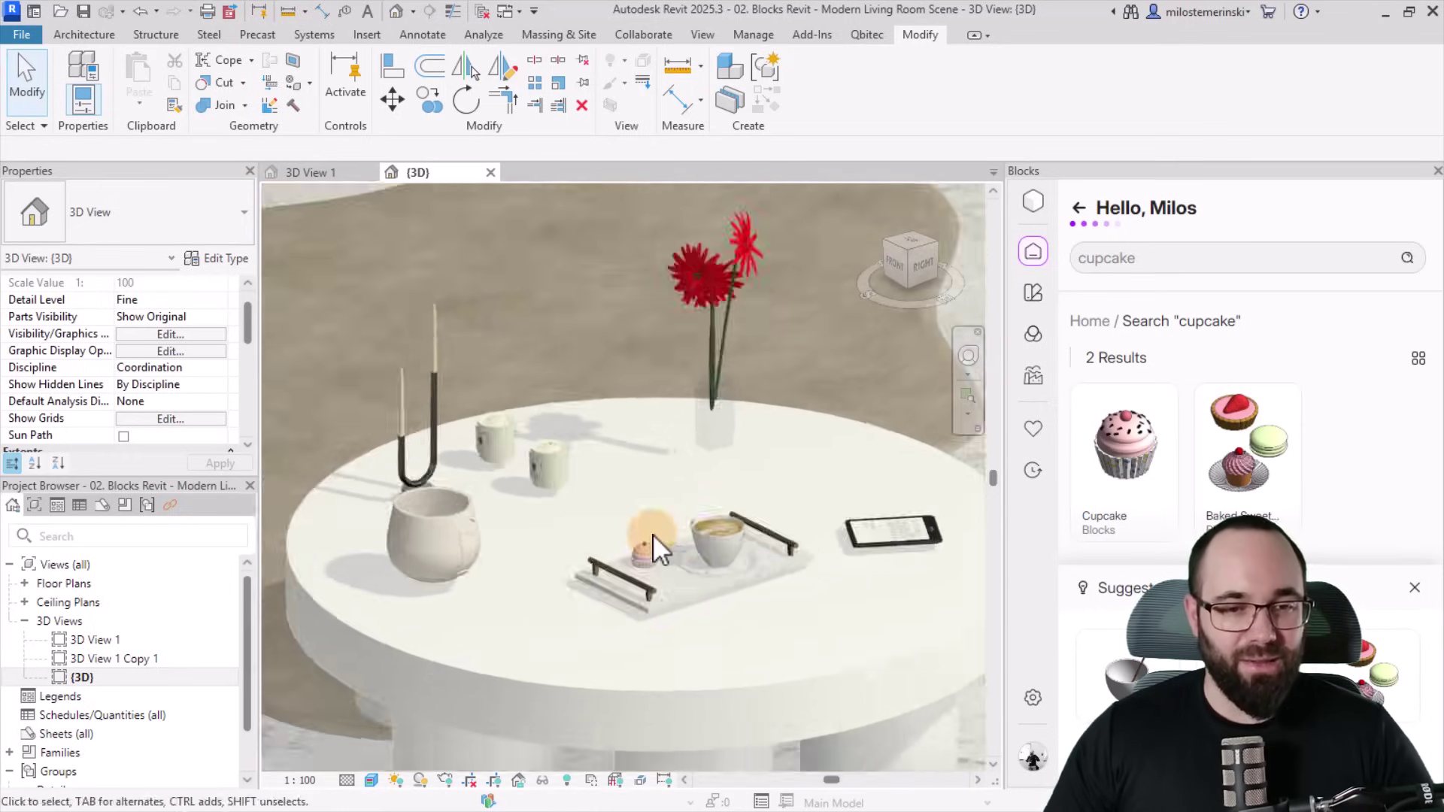
scroll(653, 534, down, 4)
shift+middle_drag(848, 628, 804, 675)
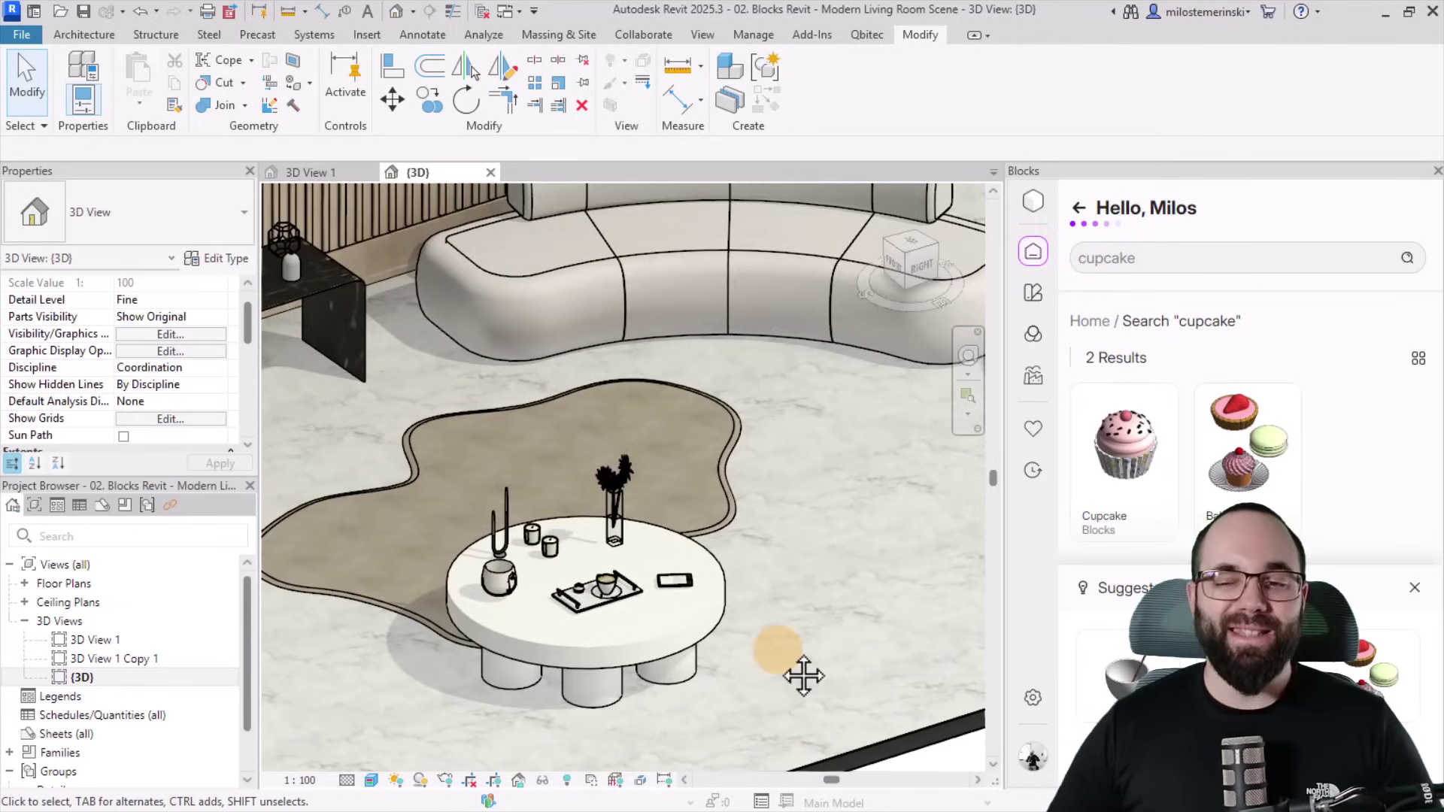
click(1147, 427)
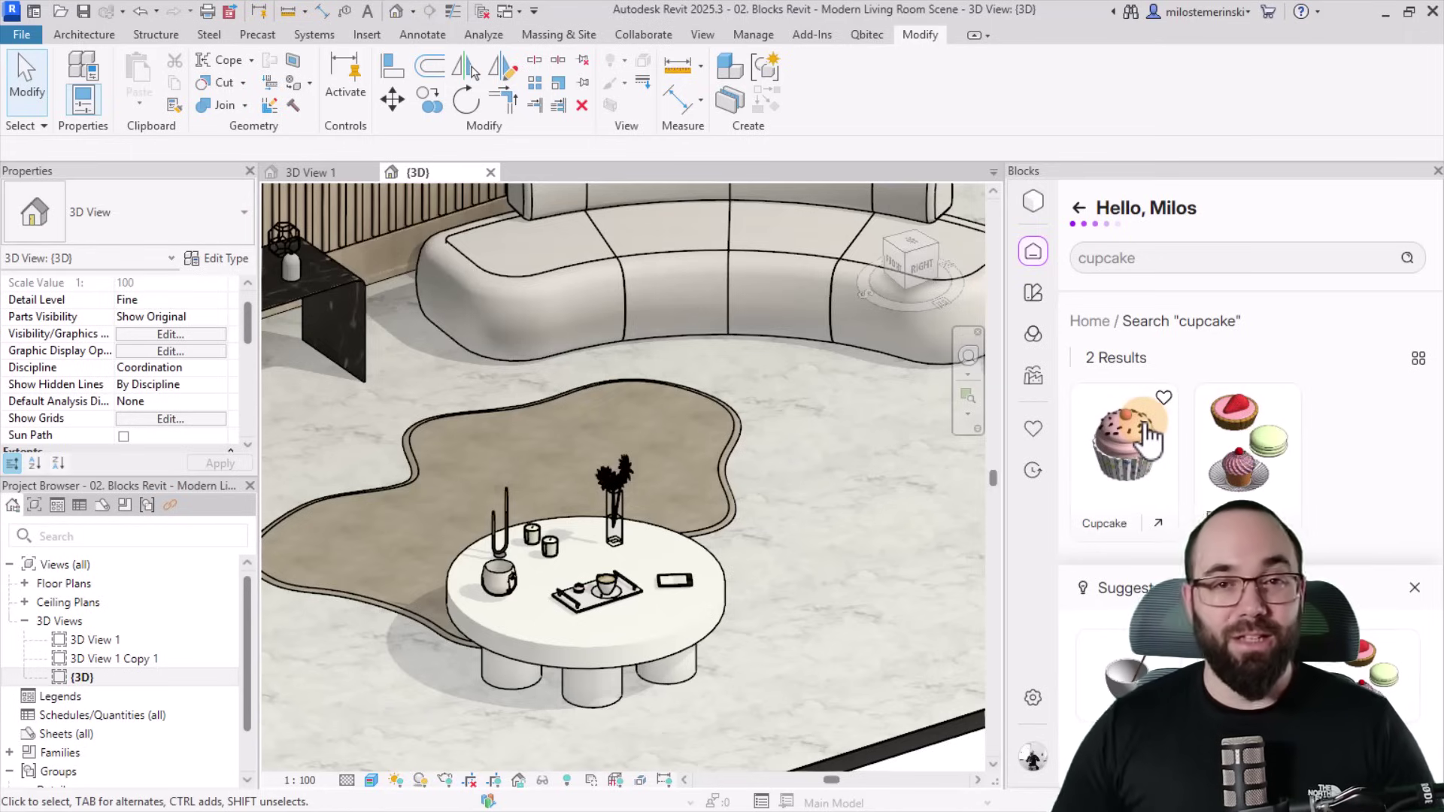
scroll(793, 470, down, 6)
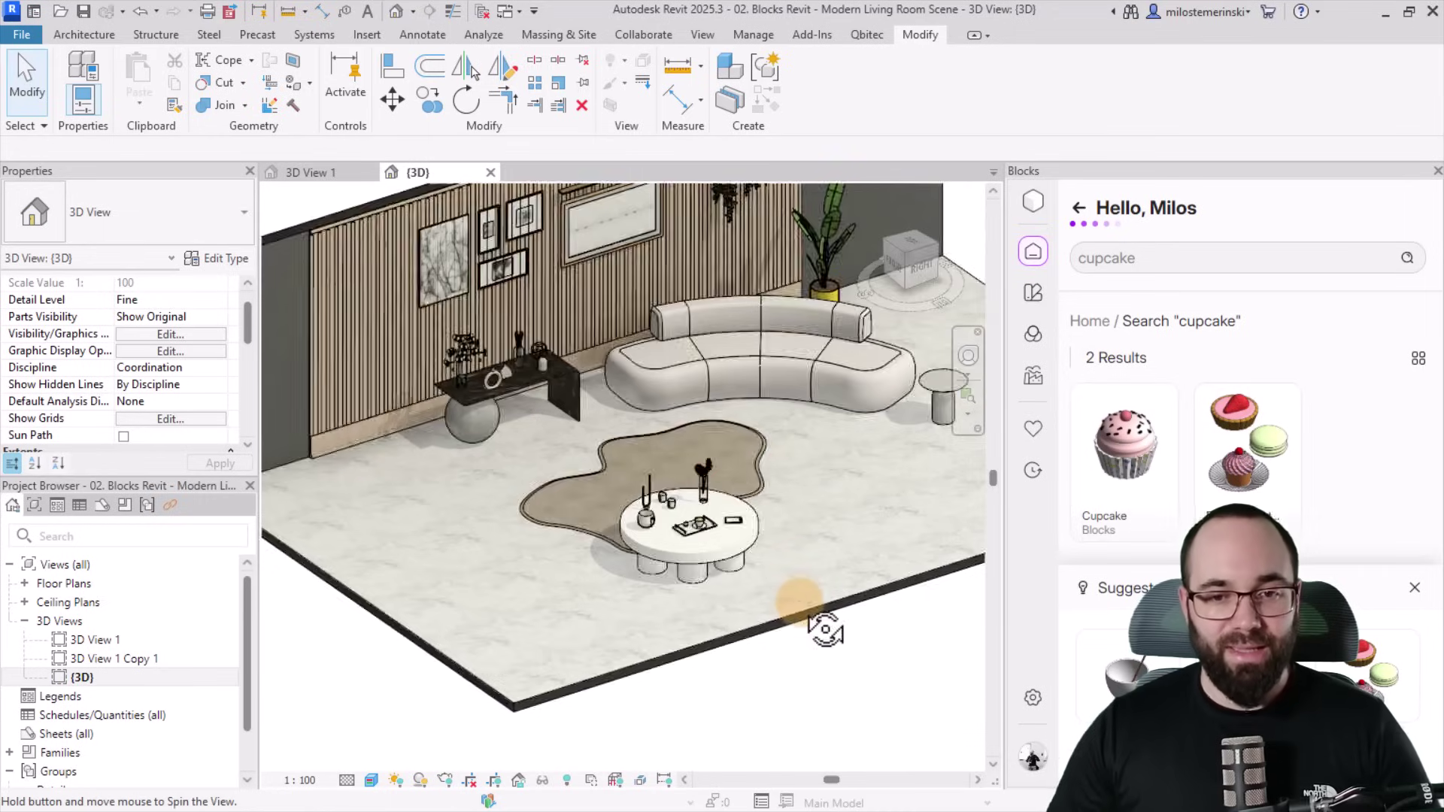
shift+middle_drag(805, 609, 699, 644)
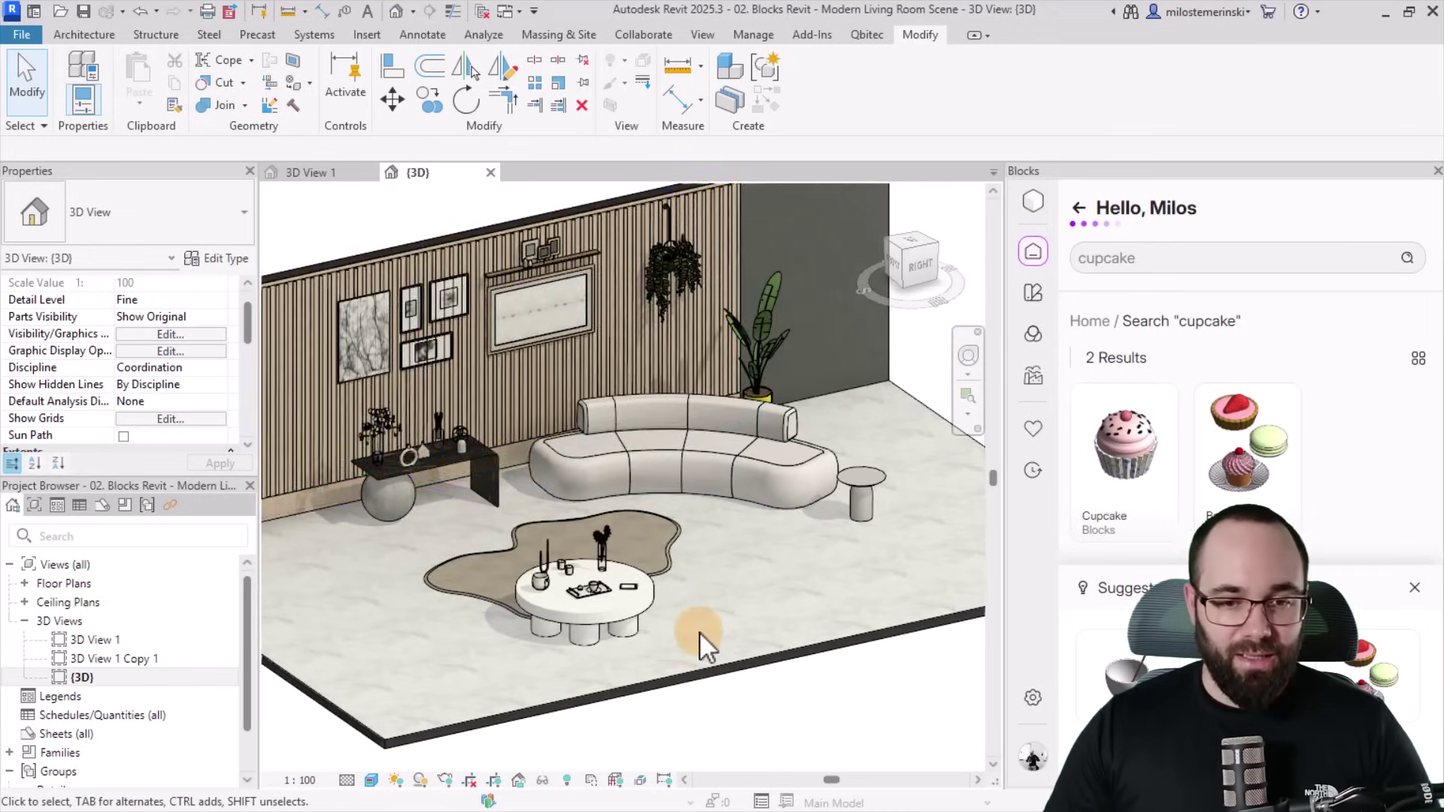
scroll(522, 504, up, 2)
middle_drag(520, 514, 579, 550)
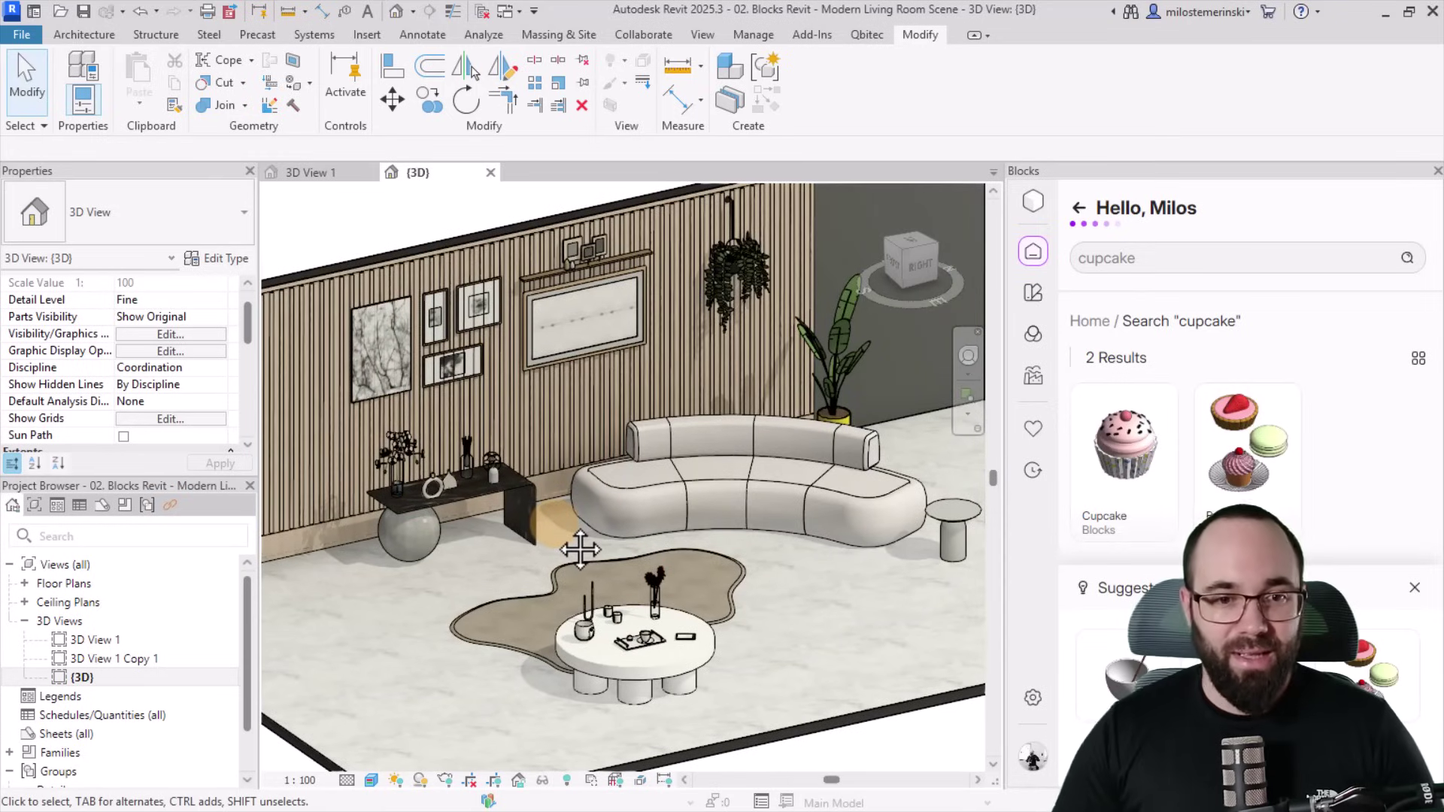